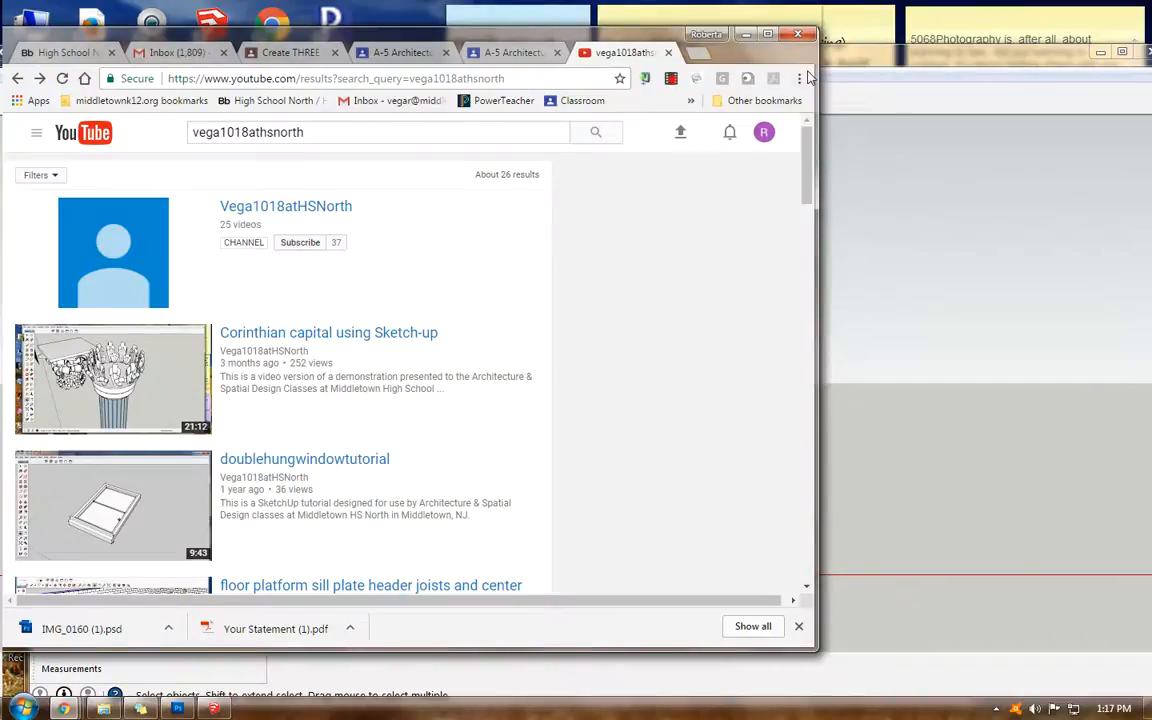
Step: Switch to SketchUp and delete the existing "wall framing - door" layer
left_click(870, 68)
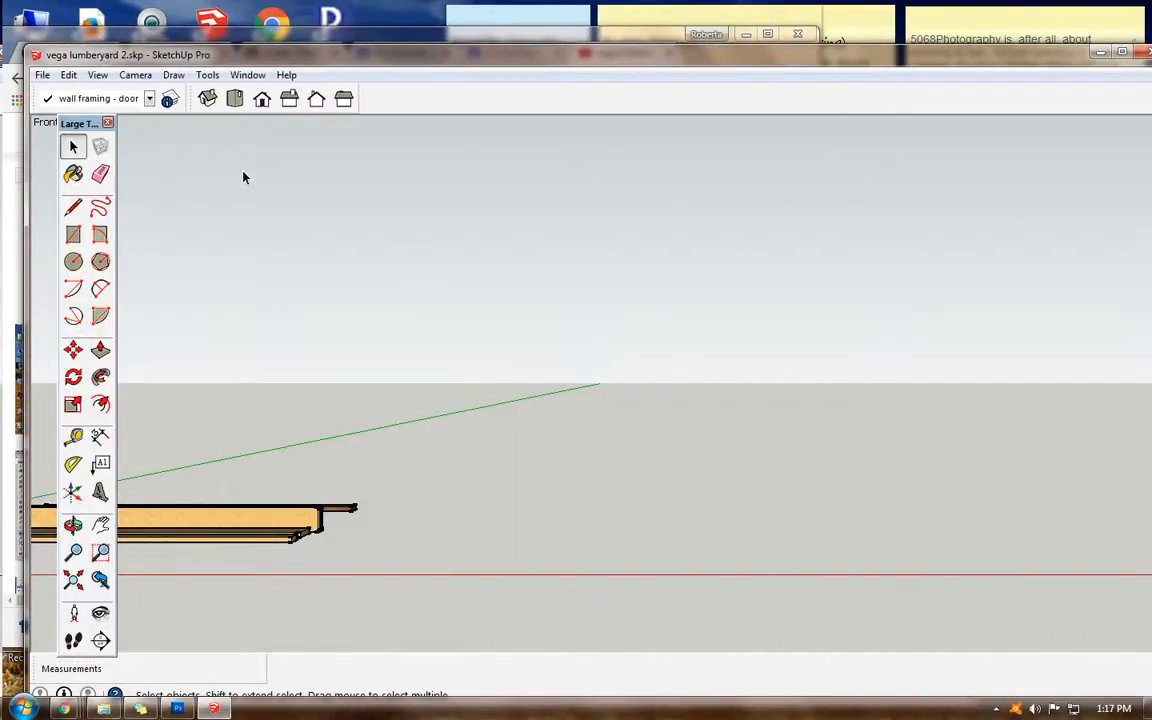
left_click(100, 524)
left_click_drag(170, 491, 350, 506)
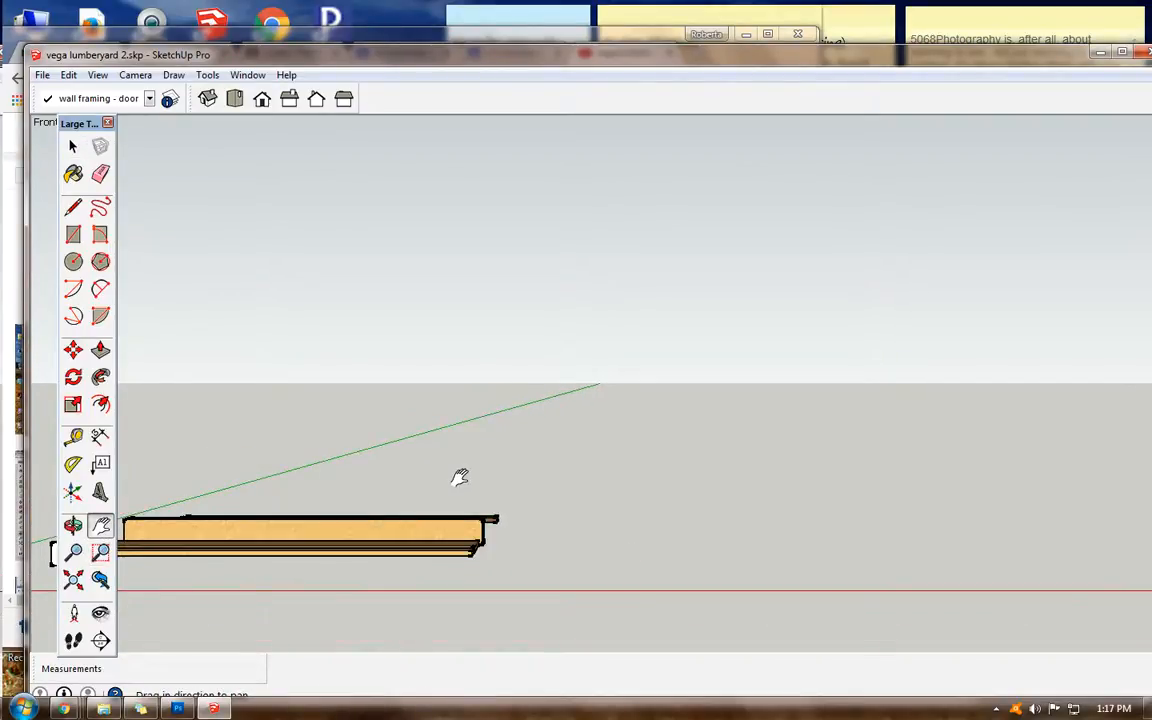
left_click_drag(458, 476, 437, 486)
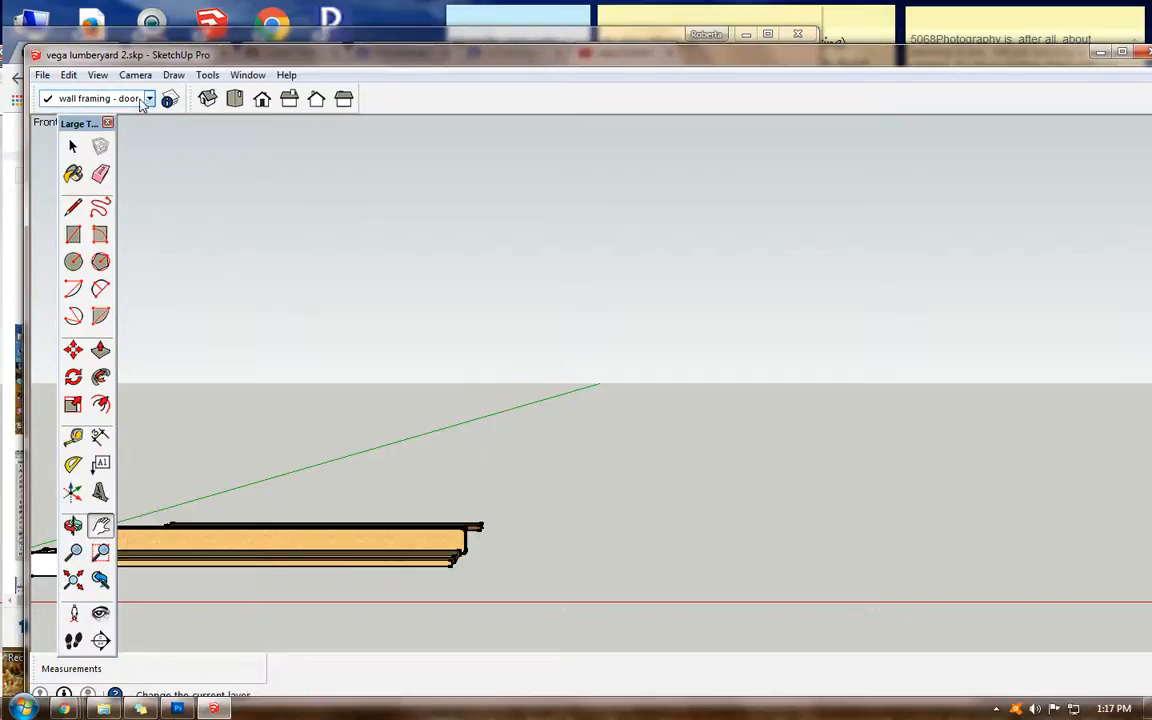
left_click(169, 100)
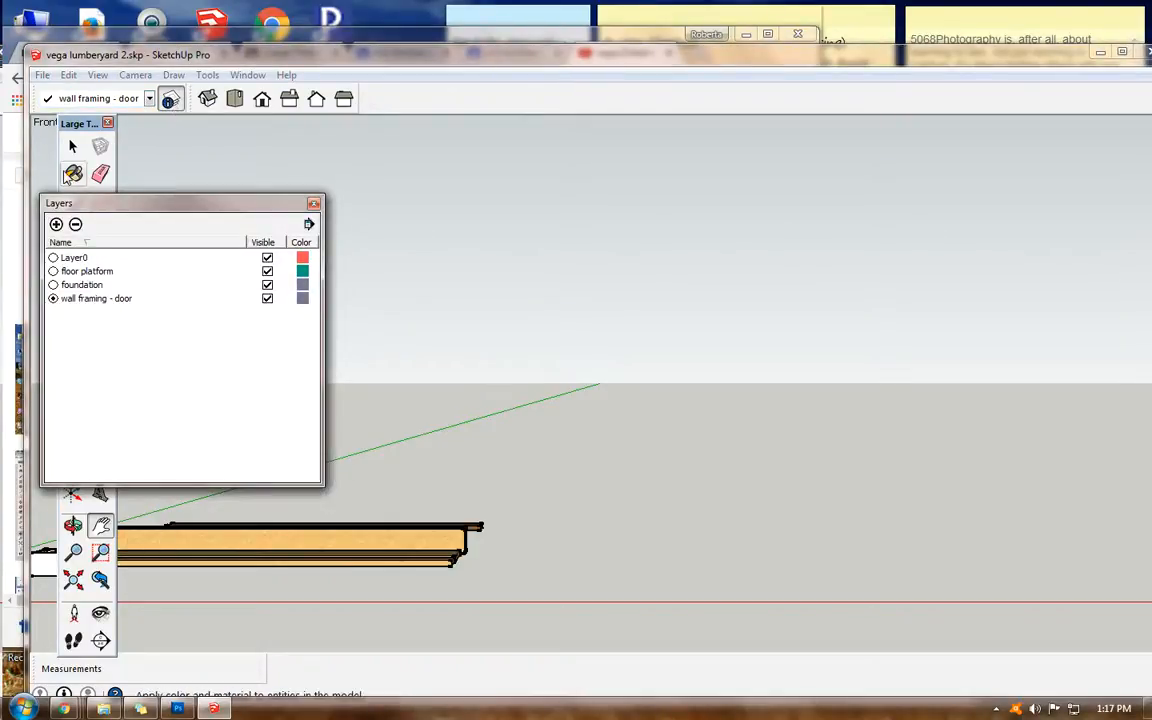
left_click(122, 299)
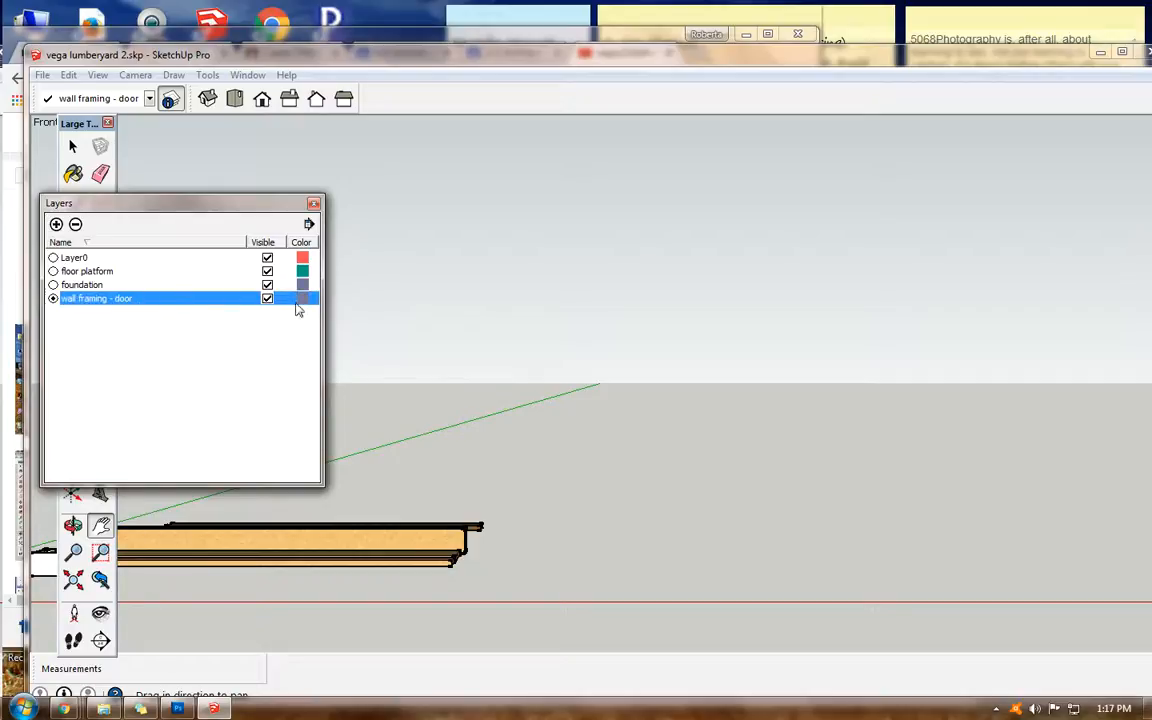
left_click(75, 224)
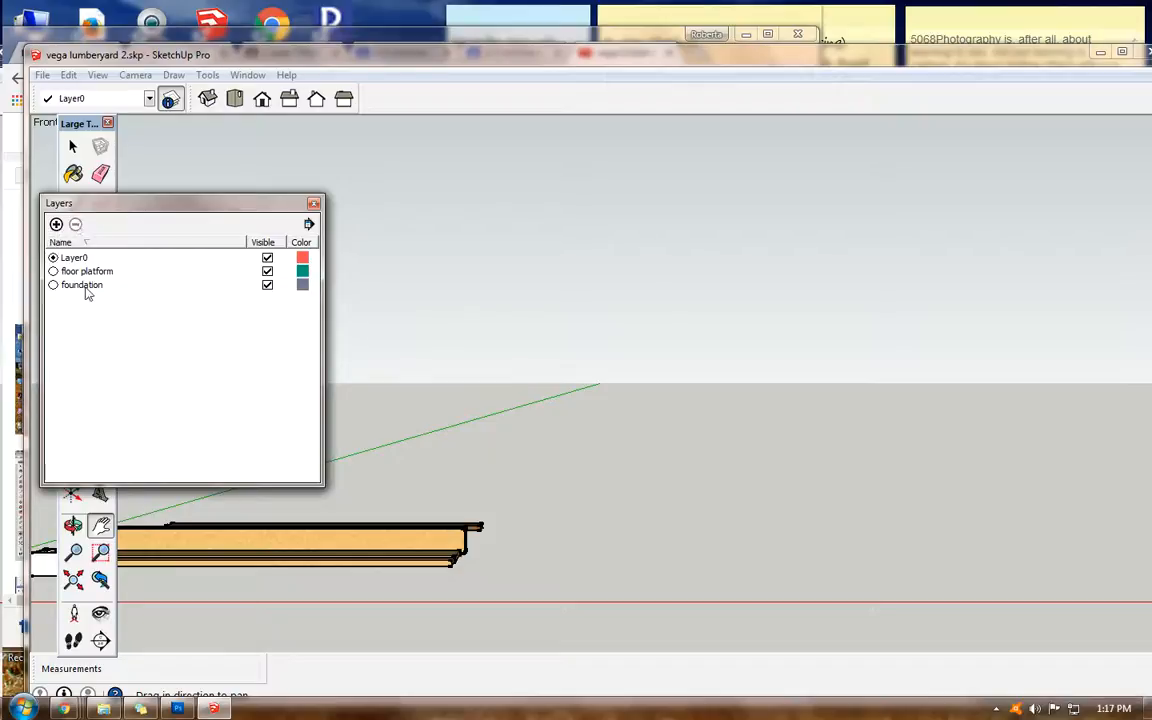
Step: Add a new layer named "wall framing - door" and make it the active layer
left_click(56, 225)
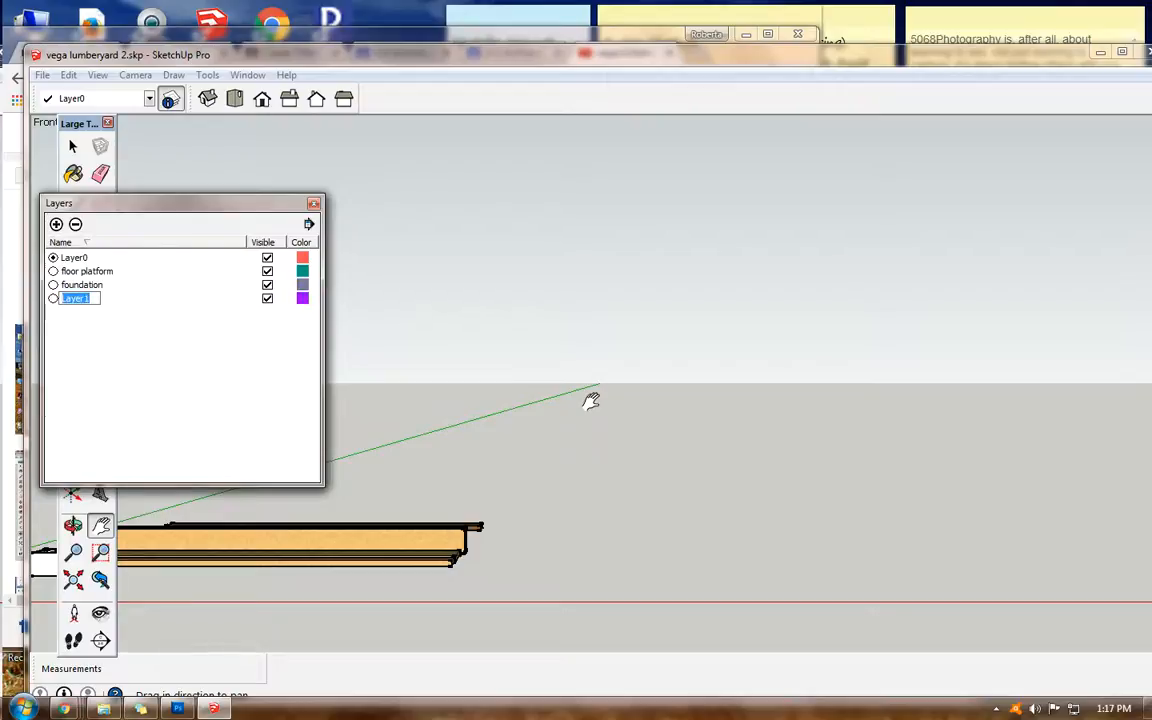
type("wall framing - door")
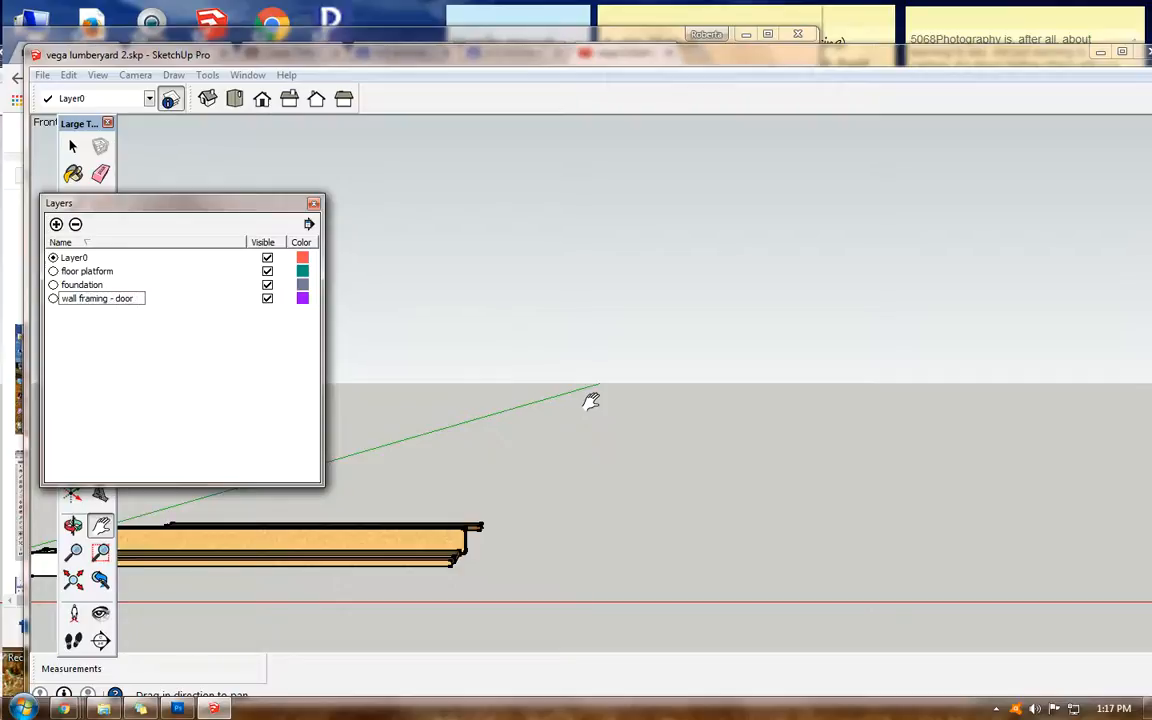
left_click(53, 299)
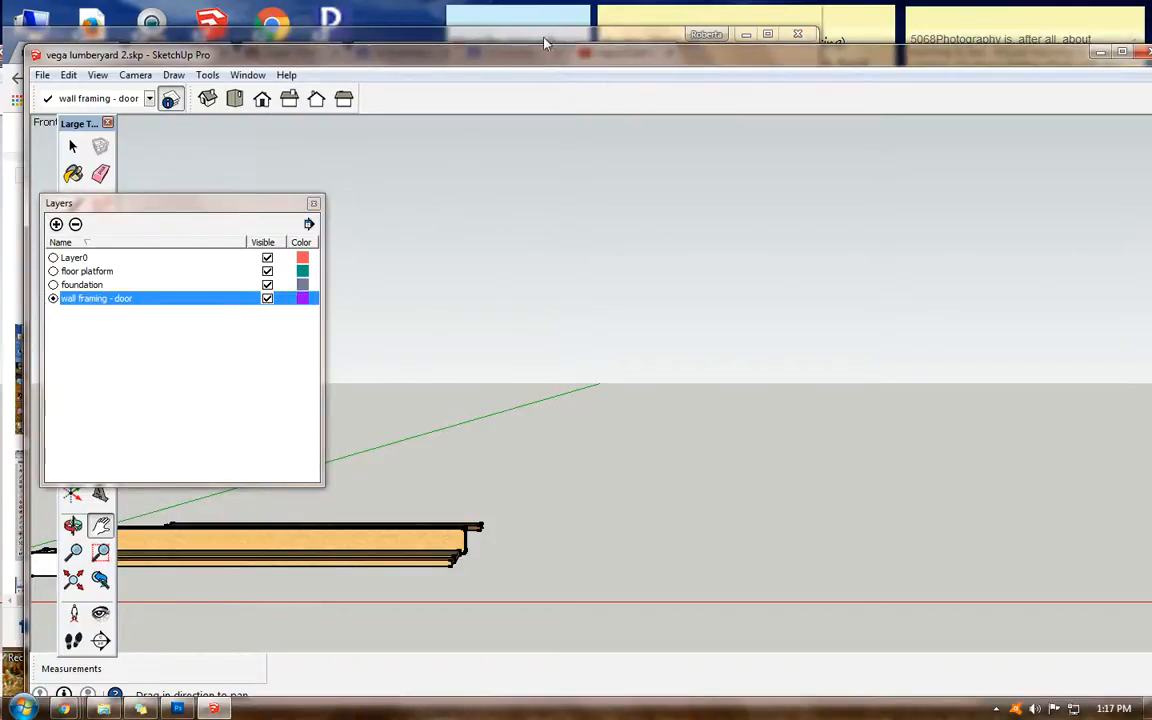
Step: Switch to Google Classroom in the browser and review the Ranch House Step 6 wall framing instructions and attachments
left_click(545, 42)
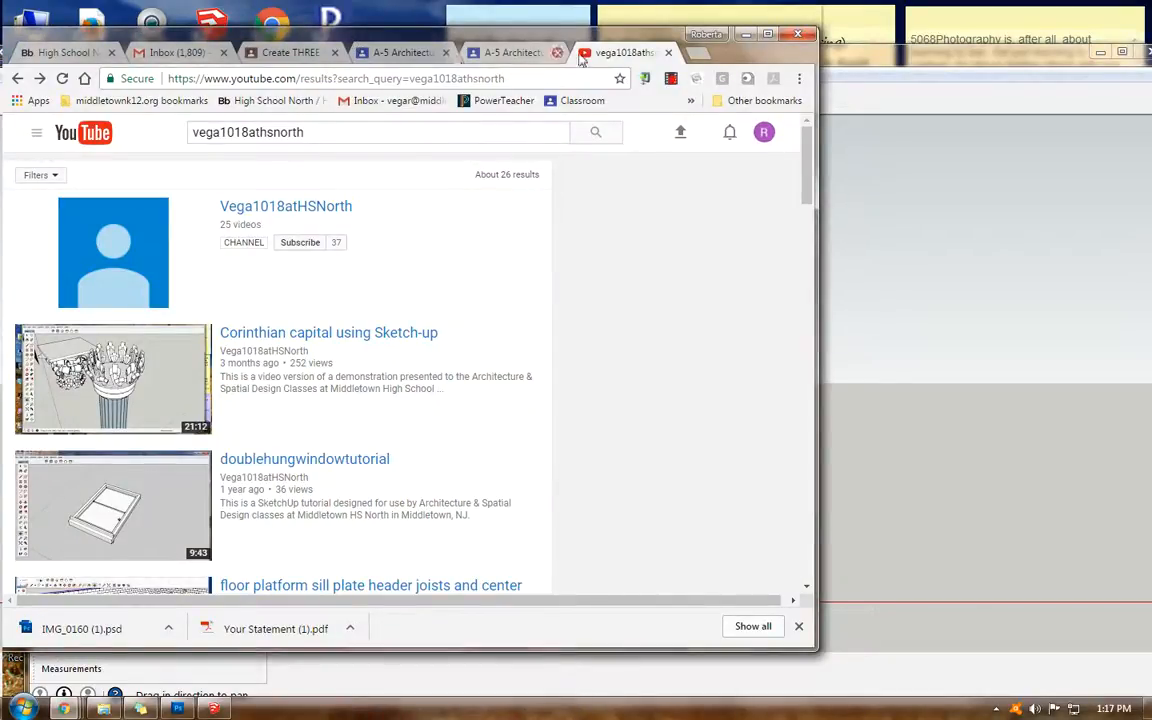
left_click(485, 53)
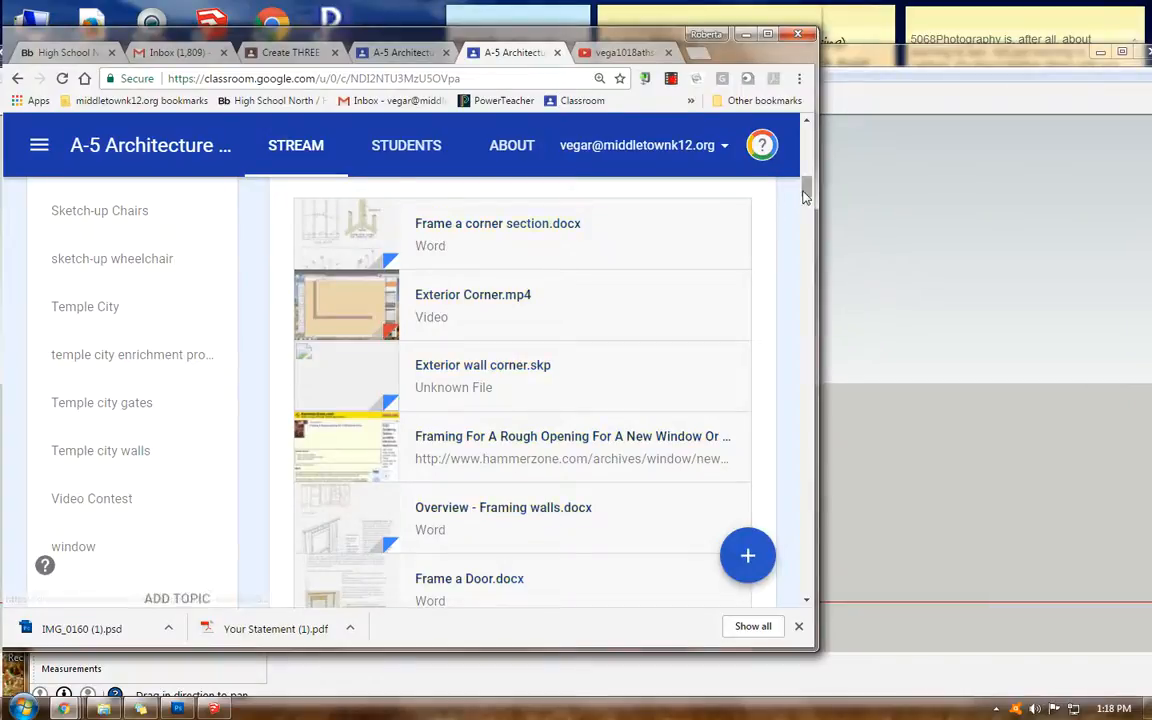
scroll(806, 196, "up", 3)
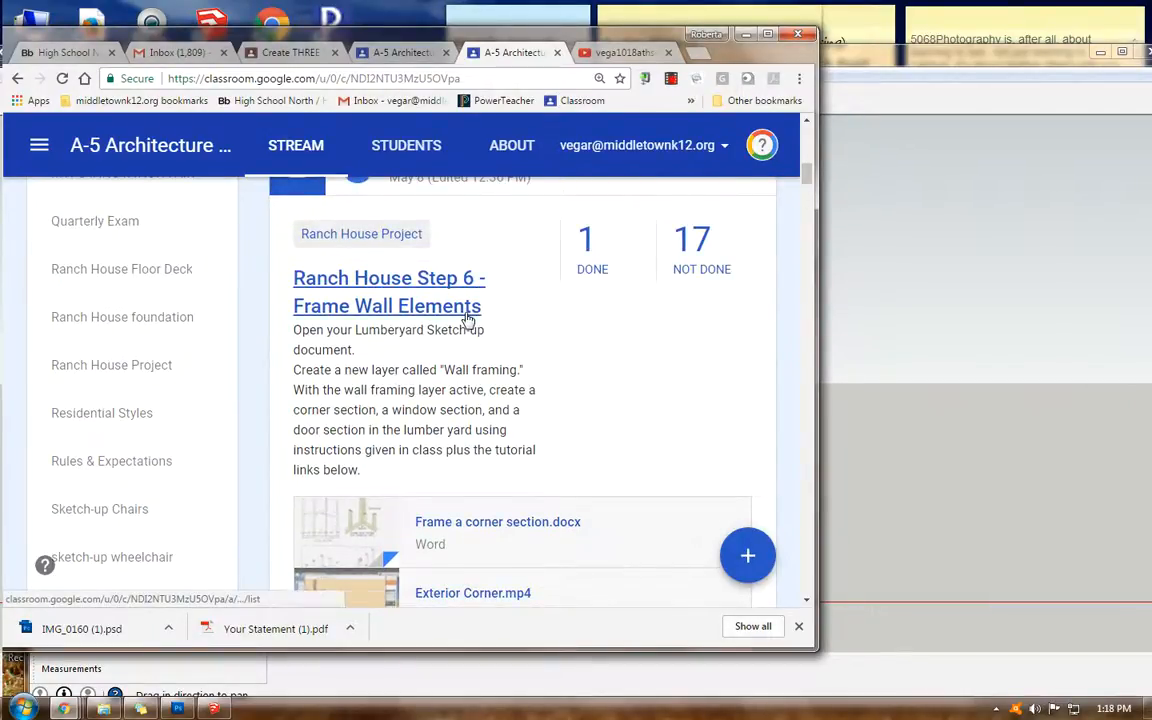
scroll(466, 316, "down", 1)
scroll(468, 313, "down", 1)
scroll(466, 316, "down", 1)
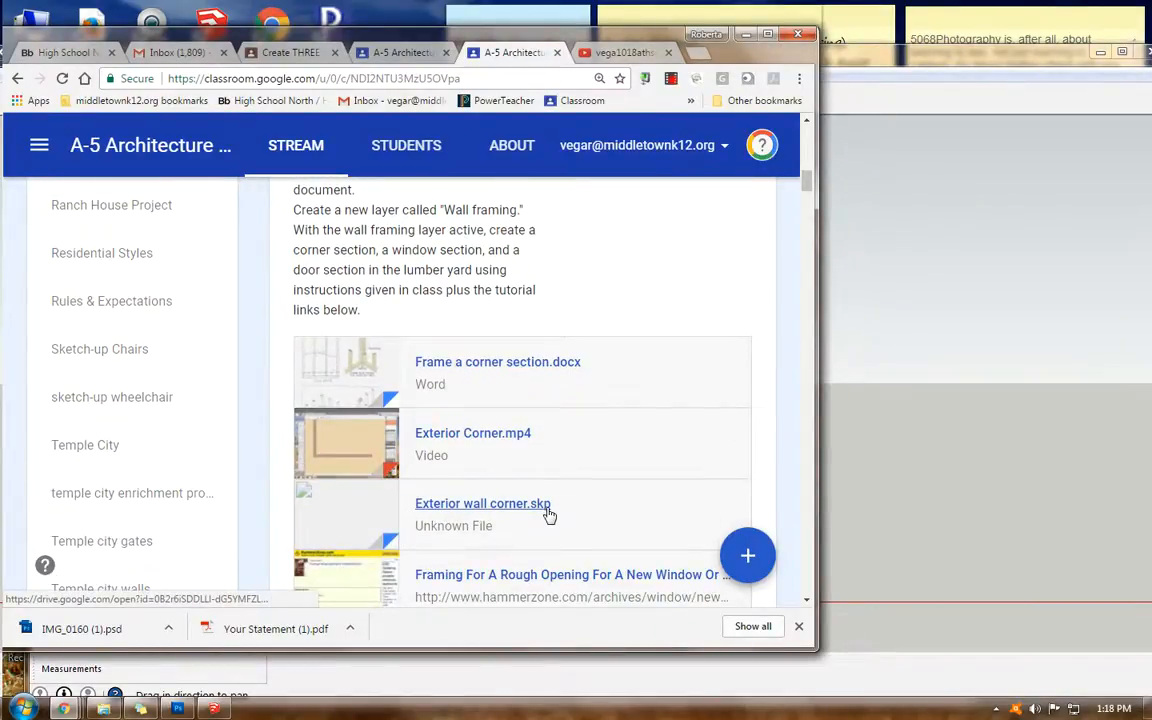
scroll(548, 514, "down", 4)
scroll(492, 502, "down", 3)
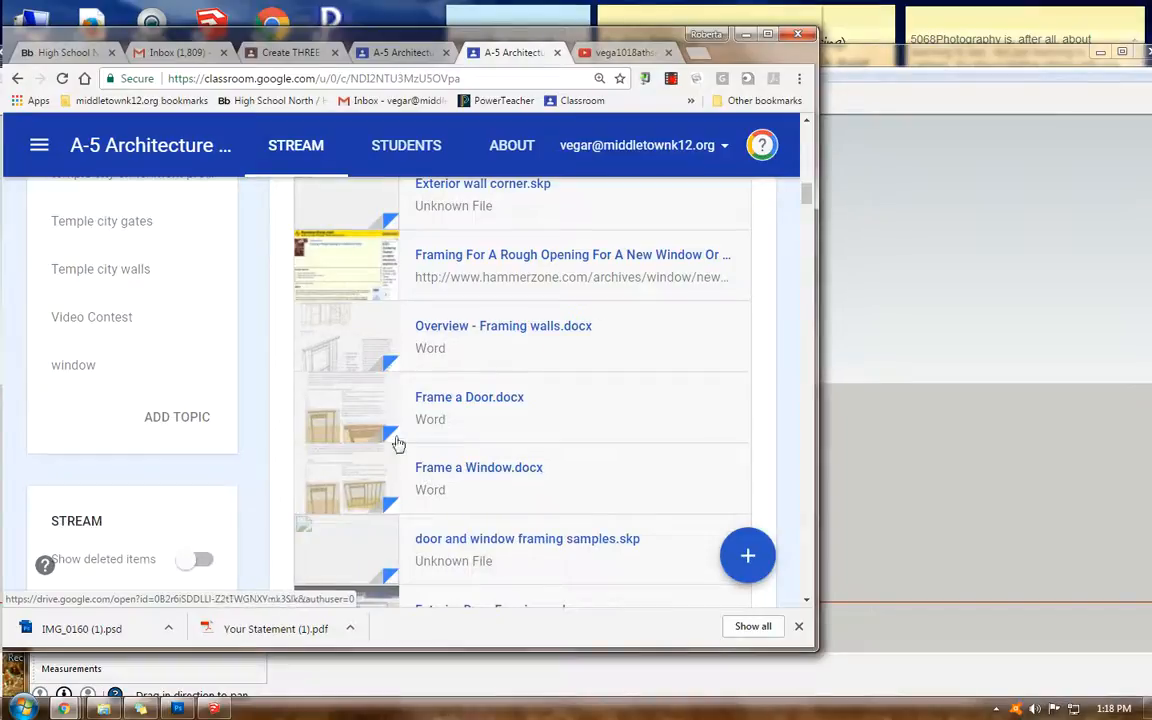
Step: Read the Frame a Door.docx text and examine its typical door framing and header figures
left_click(402, 52)
scroll(323, 238, "up", 5)
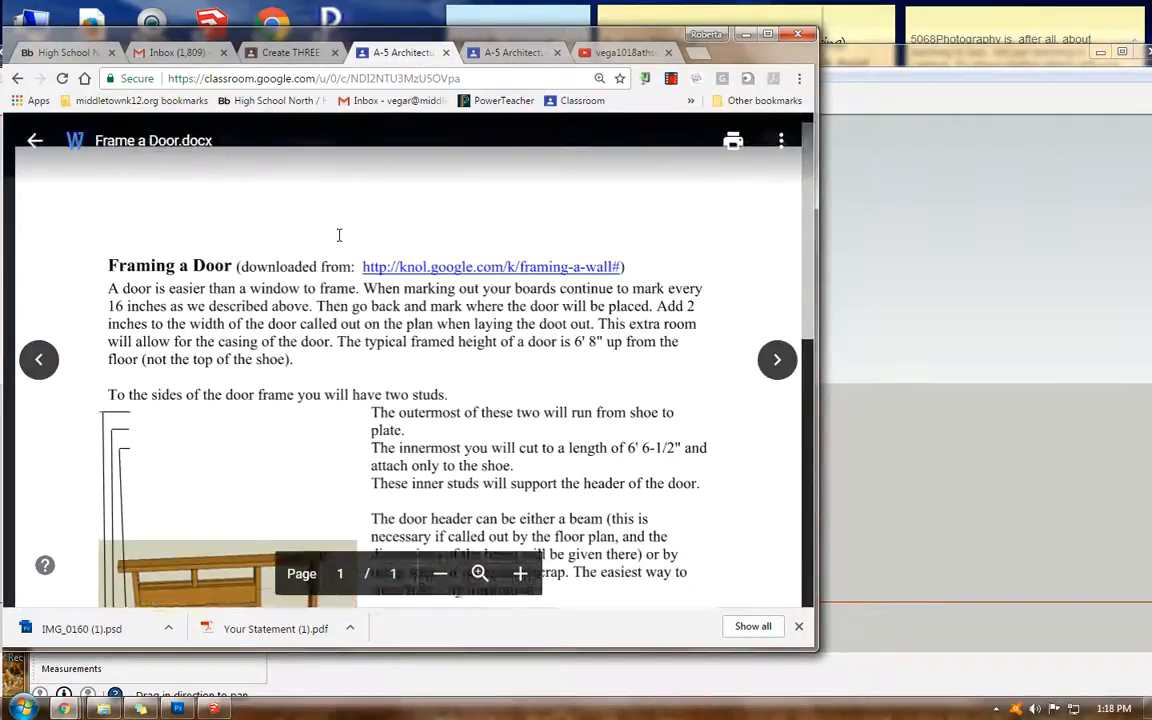
scroll(386, 313, "down", 4)
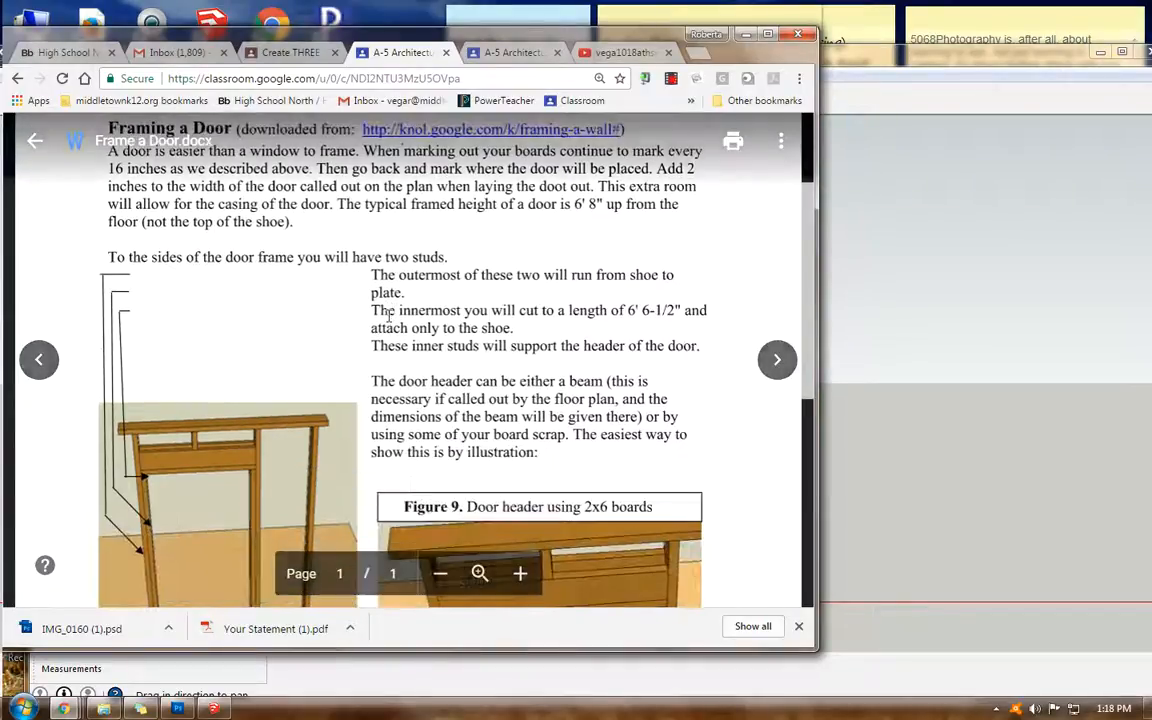
scroll(389, 314, "down", 1)
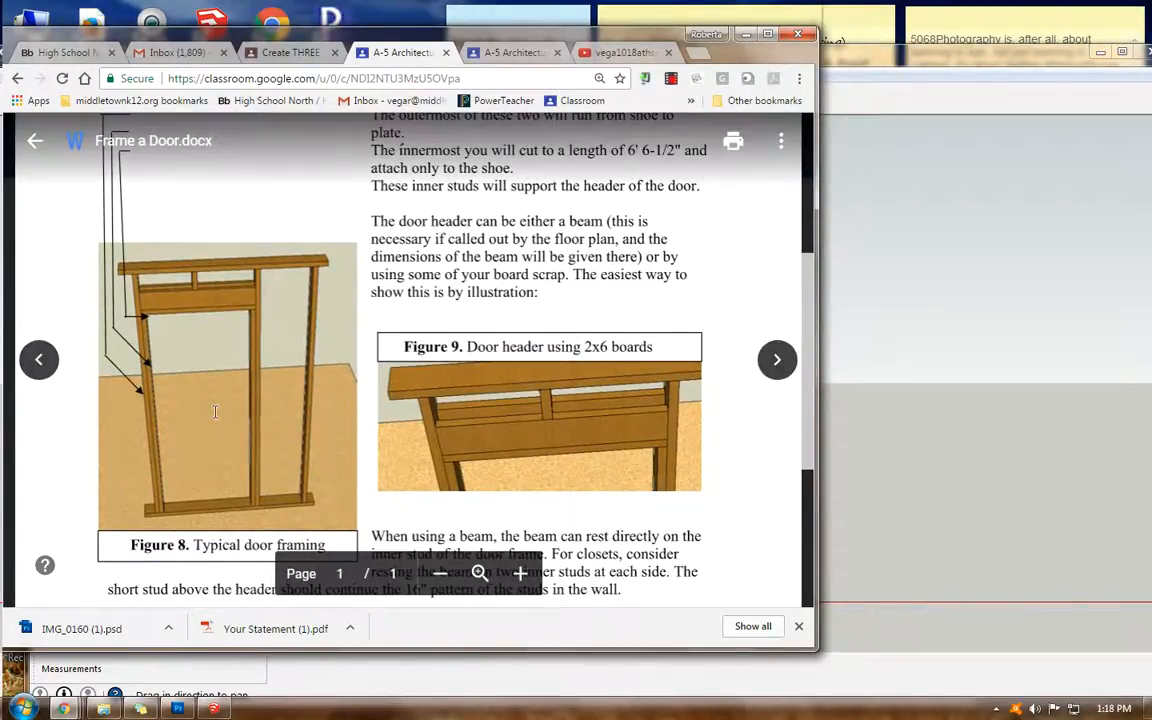
Step: Return to SketchUp, close the layer list and draw a 12' by 6" rectangle in top view beside the lumber pieces
left_click(900, 185)
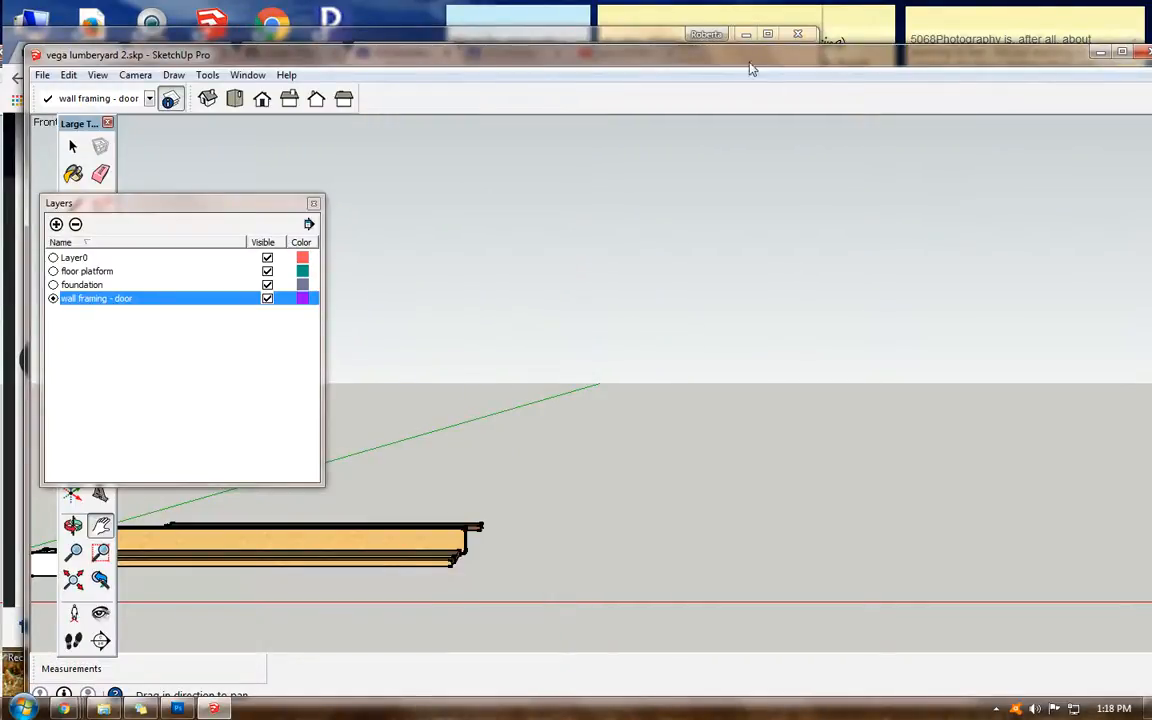
left_click(313, 203)
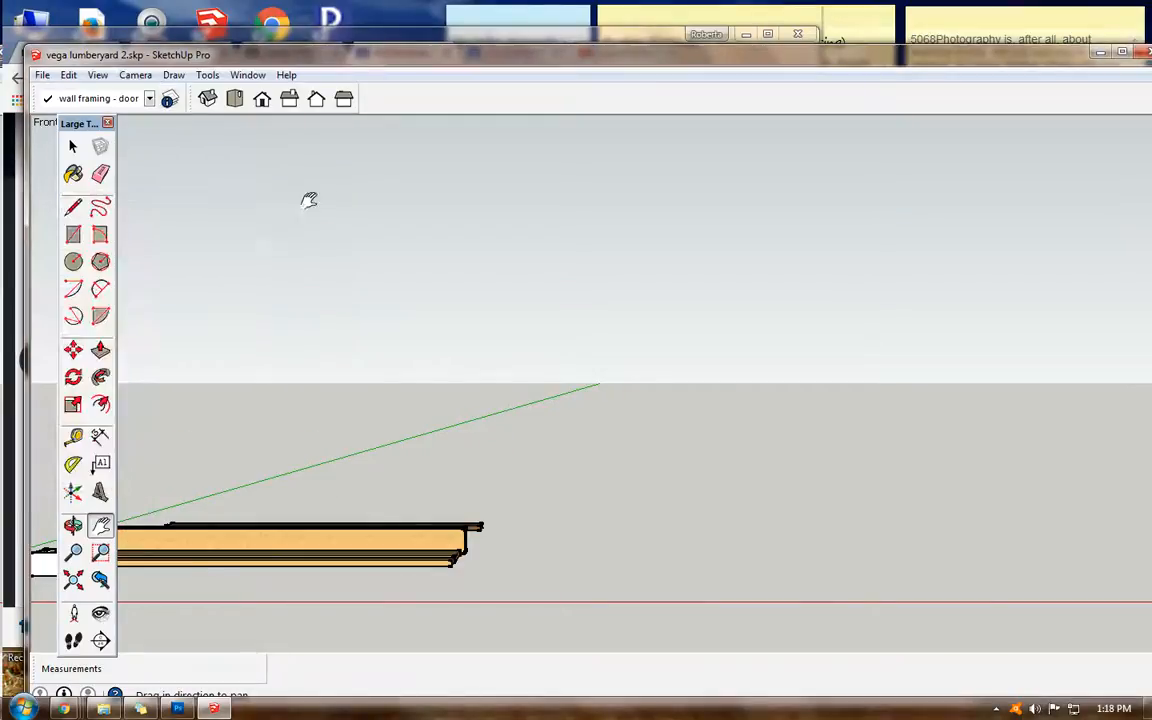
left_click(234, 98)
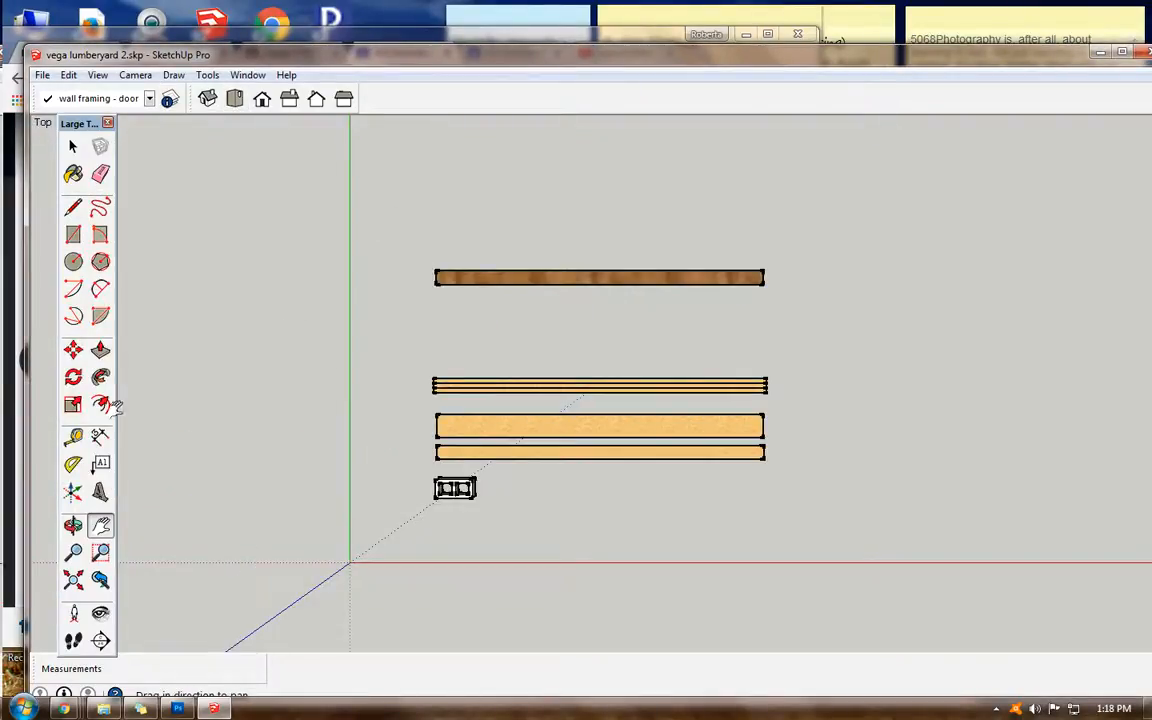
left_click_drag(814, 395, 330, 402)
left_click(73, 234)
left_click(483, 340)
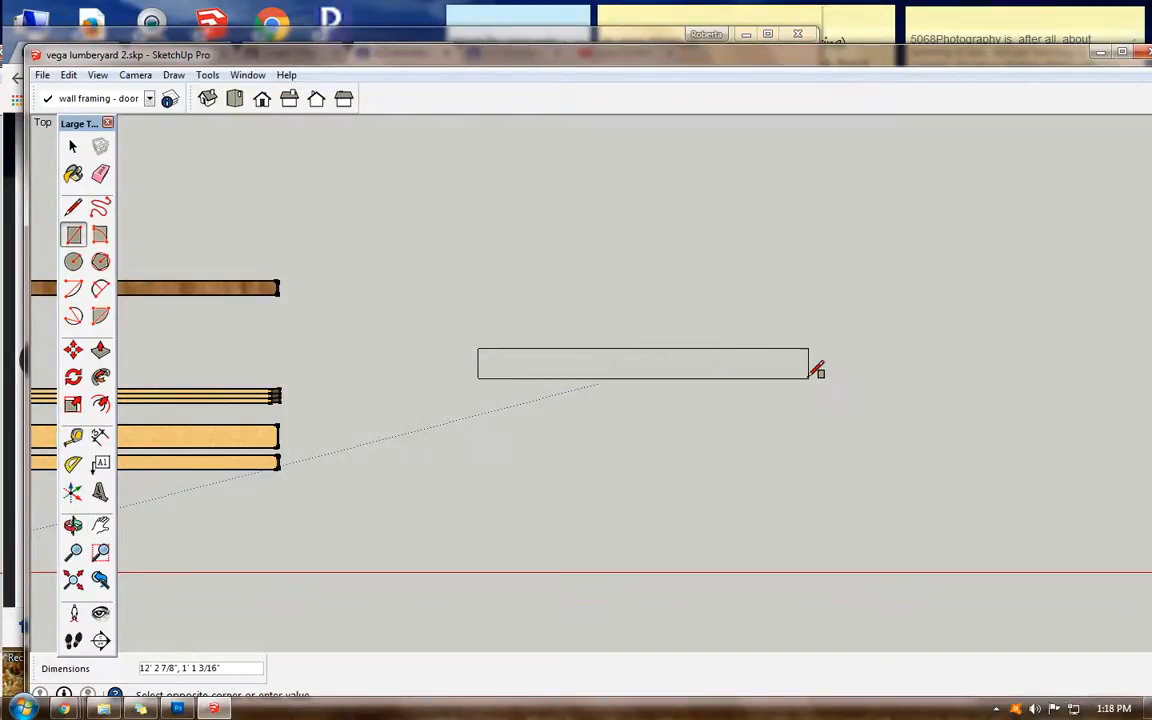
left_click(881, 378)
type("12',")
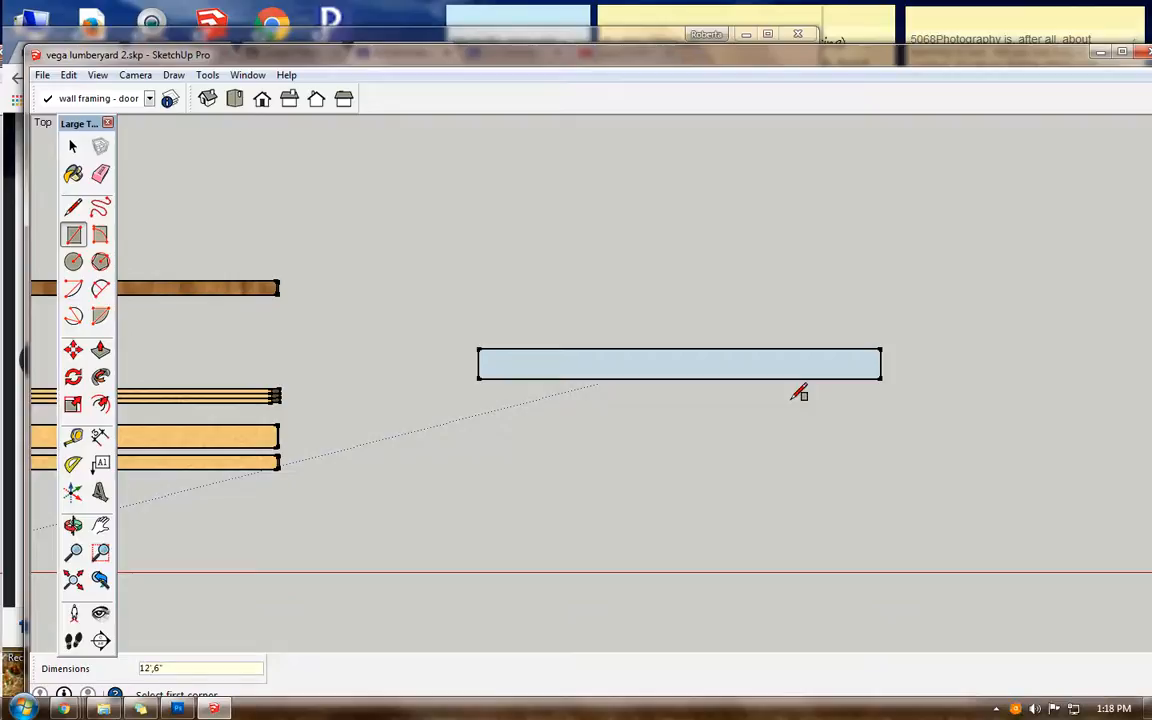
key("Return")
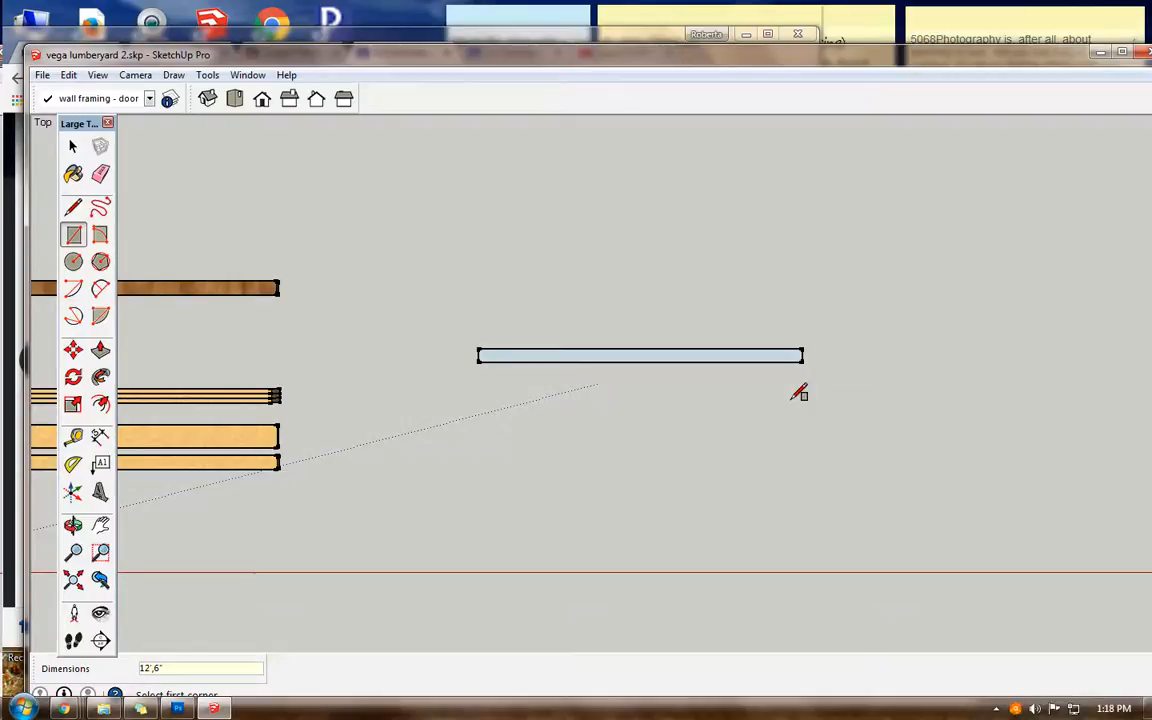
Step: Make the whole rectangle a component named "door sole plate", replacing the existing definition of that name
left_click(72, 147)
left_click_drag(444, 324, 832, 402)
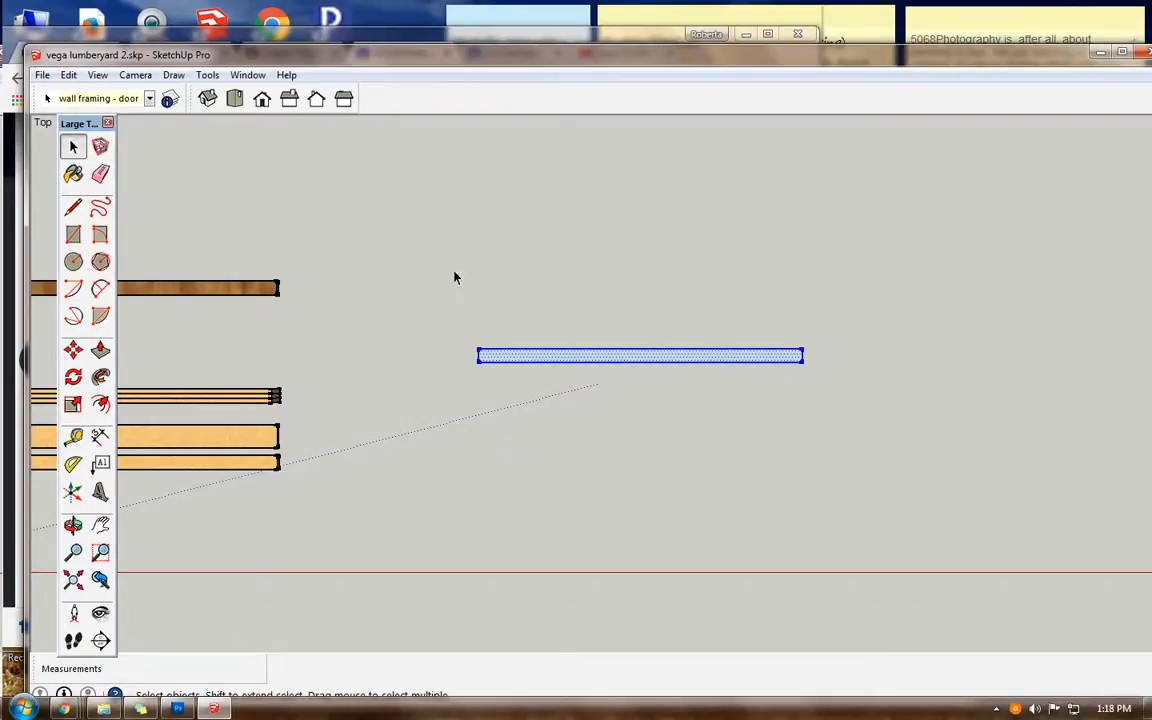
left_click(100, 147)
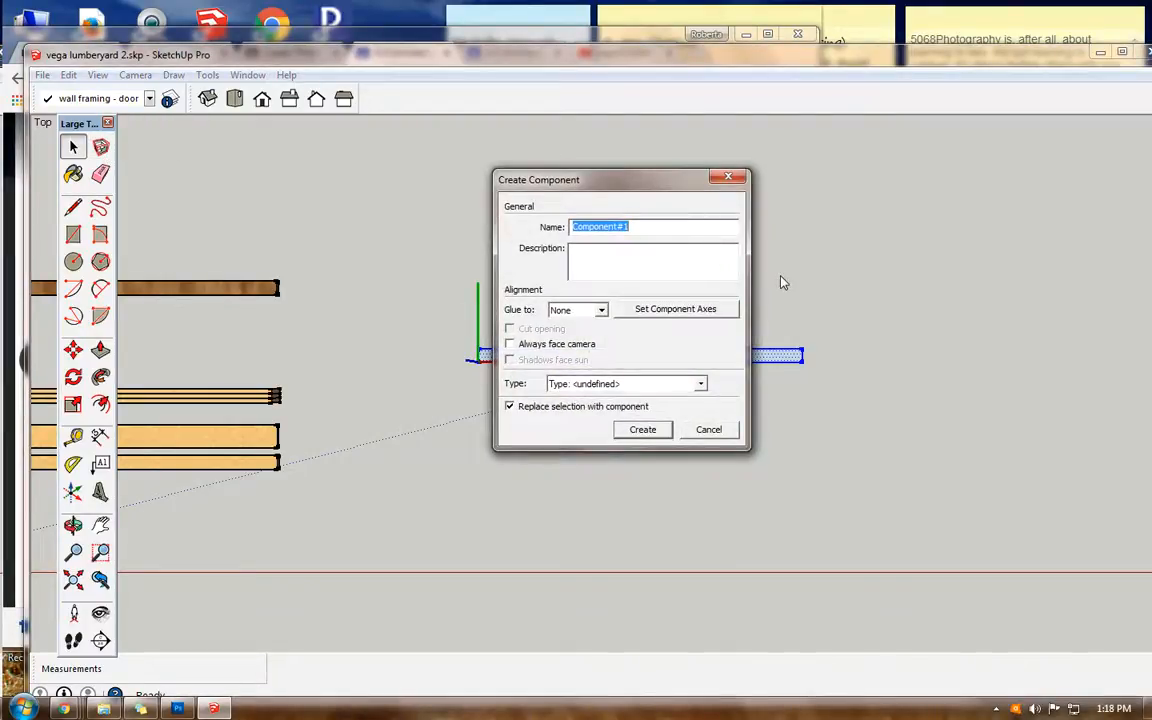
type("doo")
left_click(643, 430)
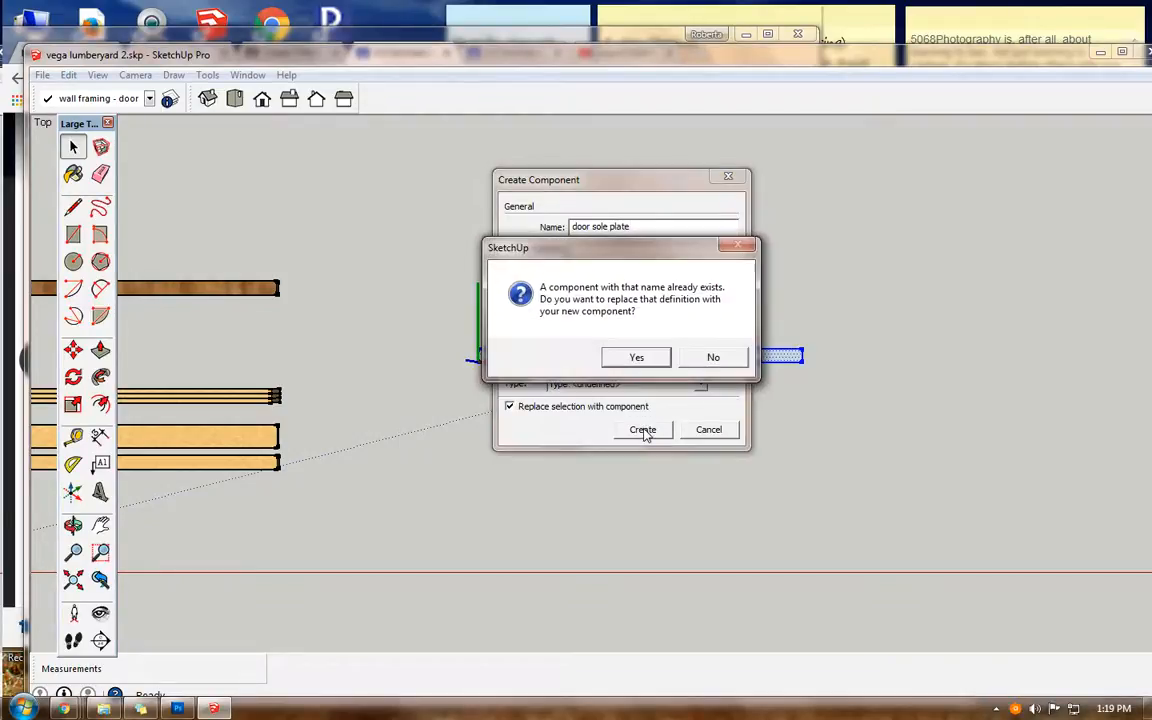
left_click(636, 358)
Step: Open the door sole plate component for editing and paint its face with the Wood_OSB material
double_click(601, 362)
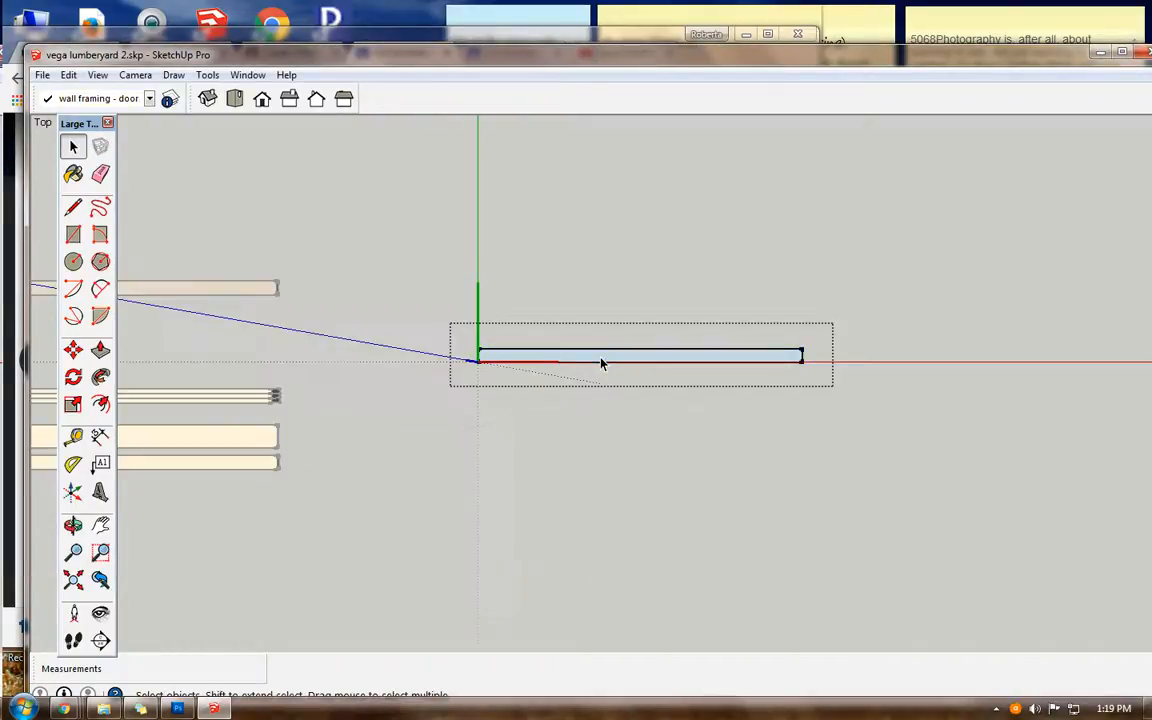
left_click(73, 174)
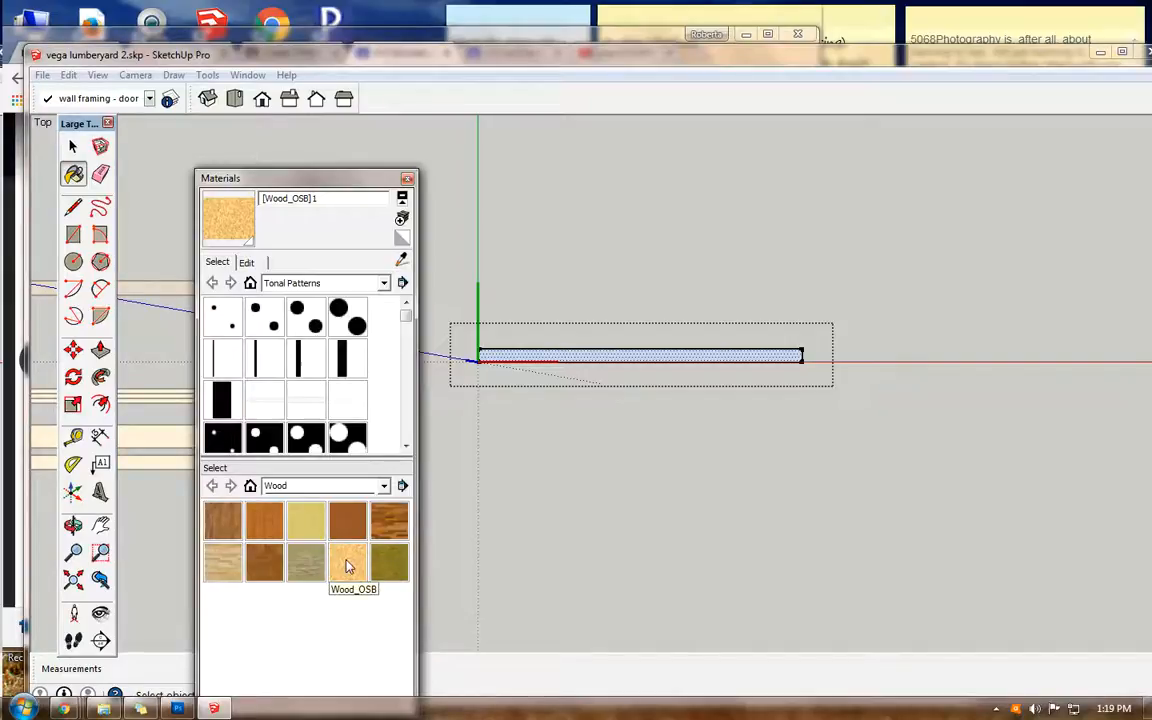
left_click(582, 350)
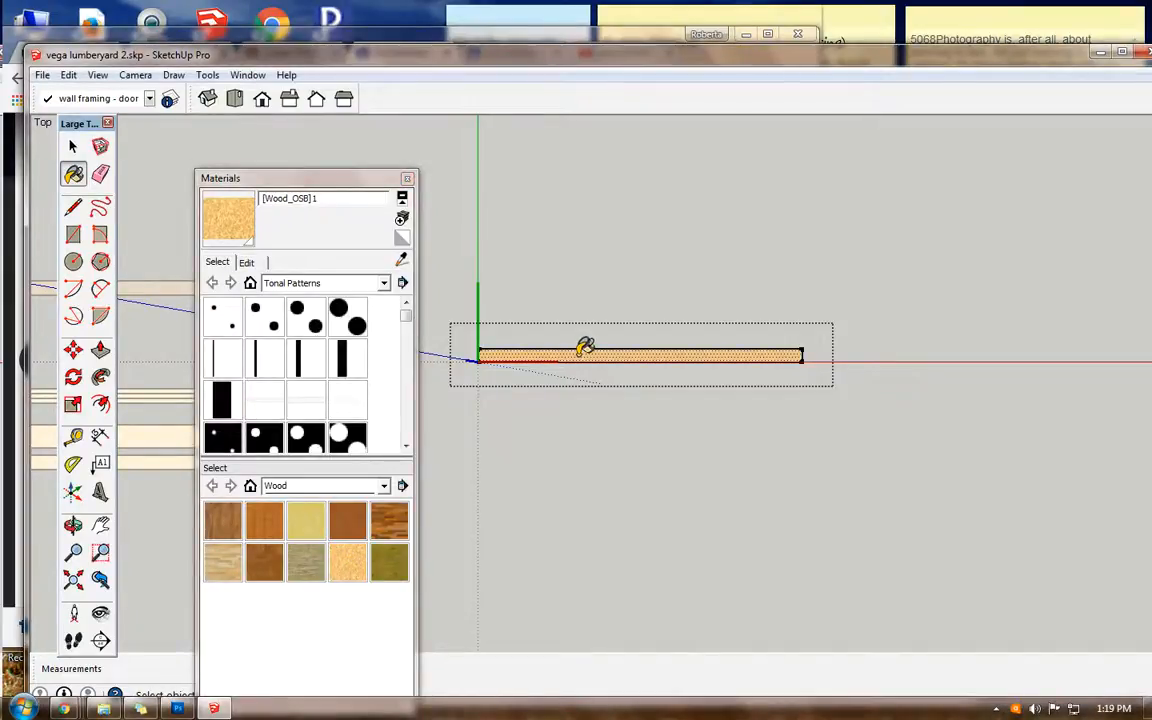
left_click(406, 178)
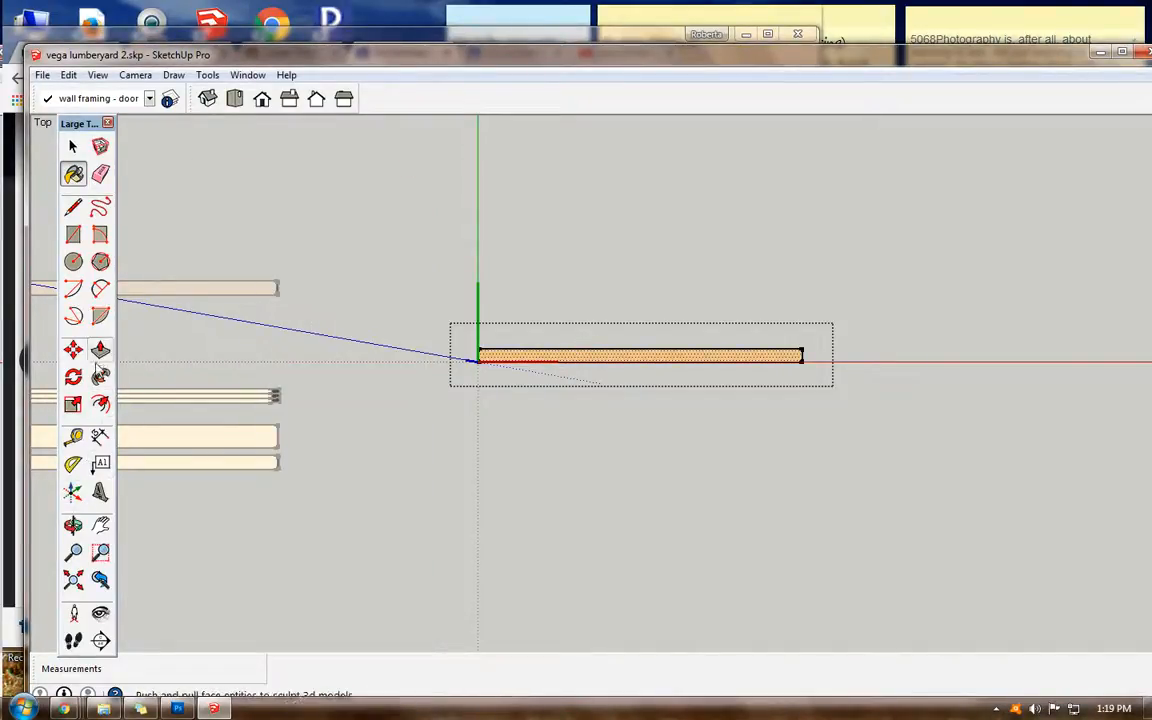
Step: Push/Pull the door sole plate's face to a thickness of 2" and leave component editing
left_click(100, 349)
left_click(483, 360)
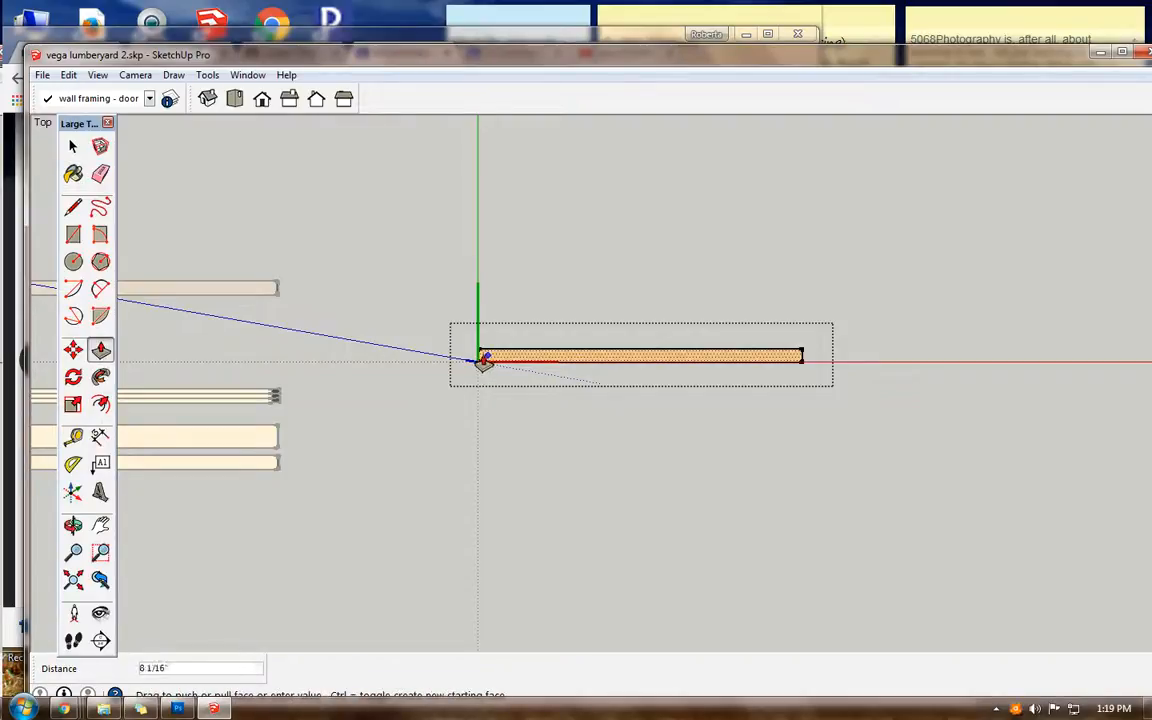
left_click(476, 362)
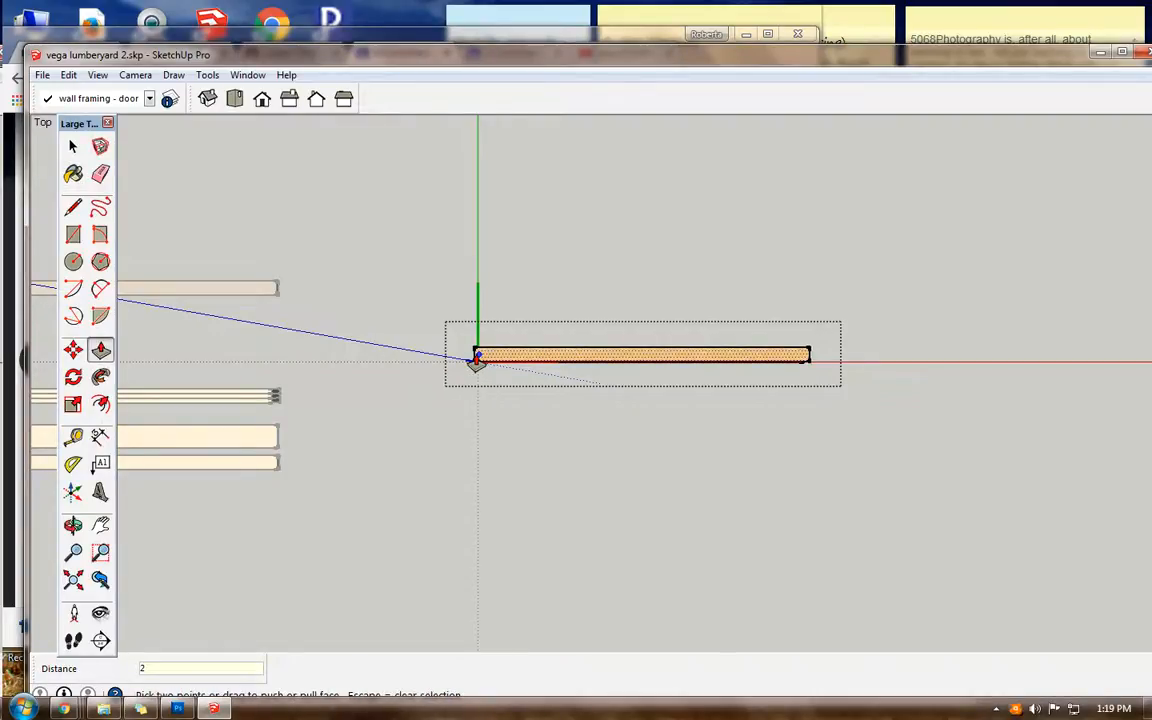
type("2")
key("Return")
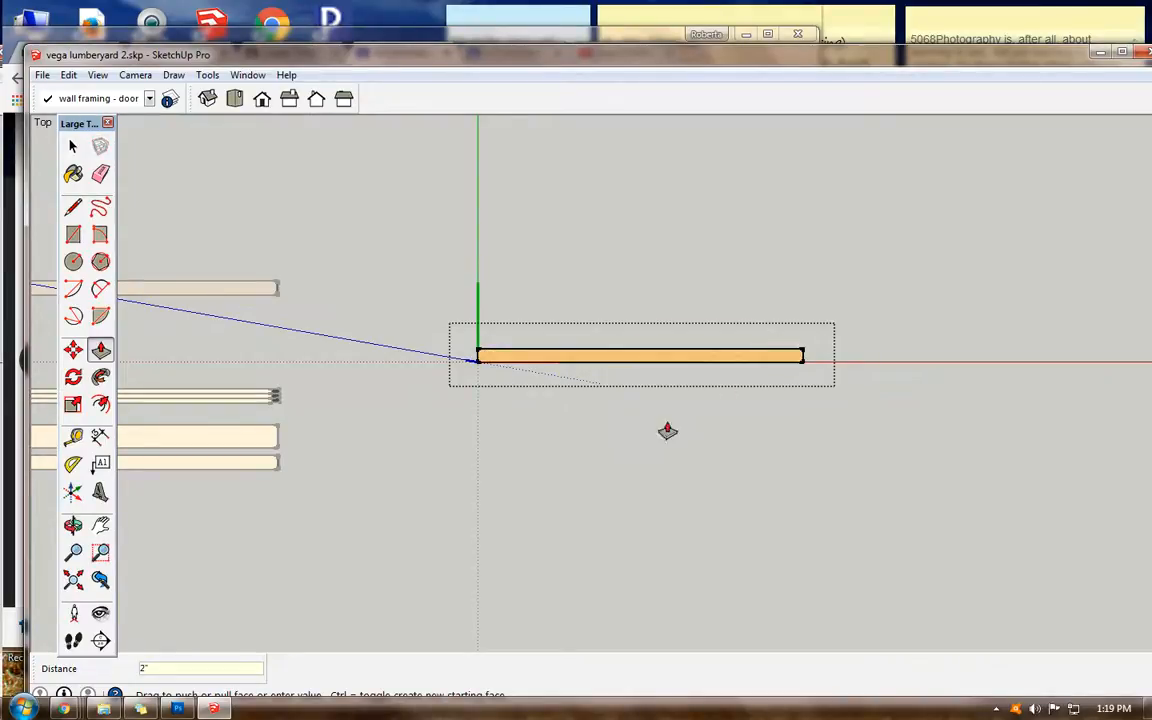
left_click(73, 147)
left_click(388, 275)
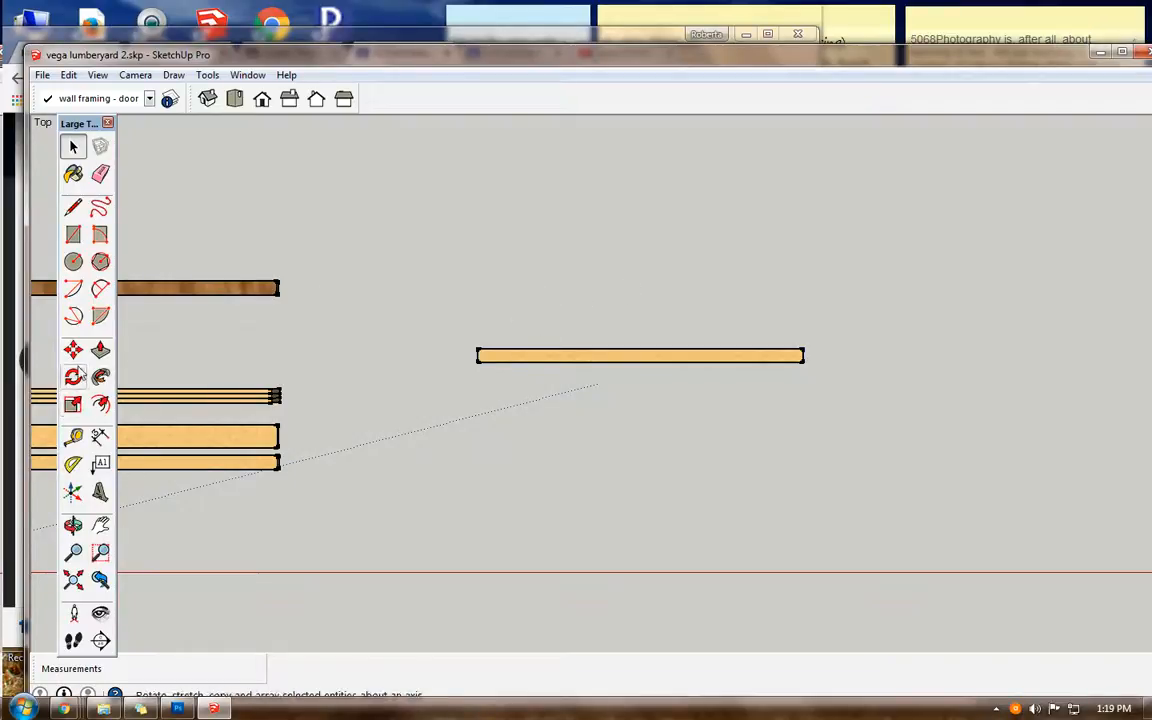
Step: Copy the door sole plate about 2' 2" away, parallel to the original, and make the copy a unique component
left_click(73, 349)
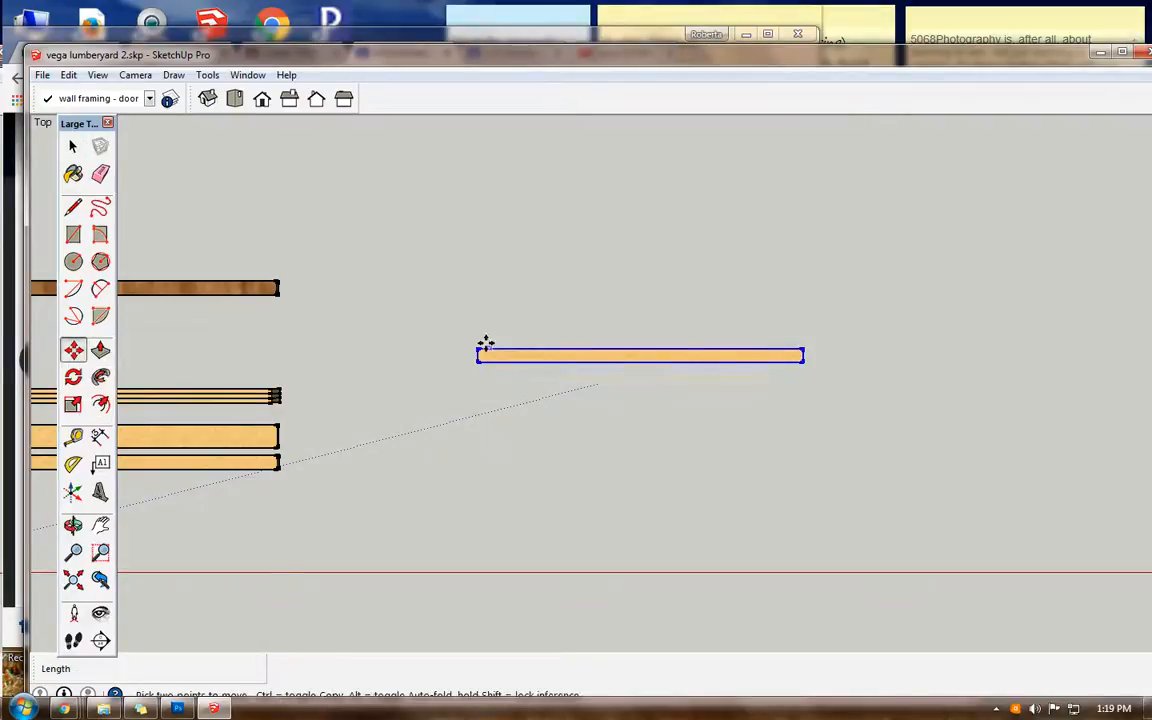
key("ctrl")
left_click(531, 355)
left_click(533, 296)
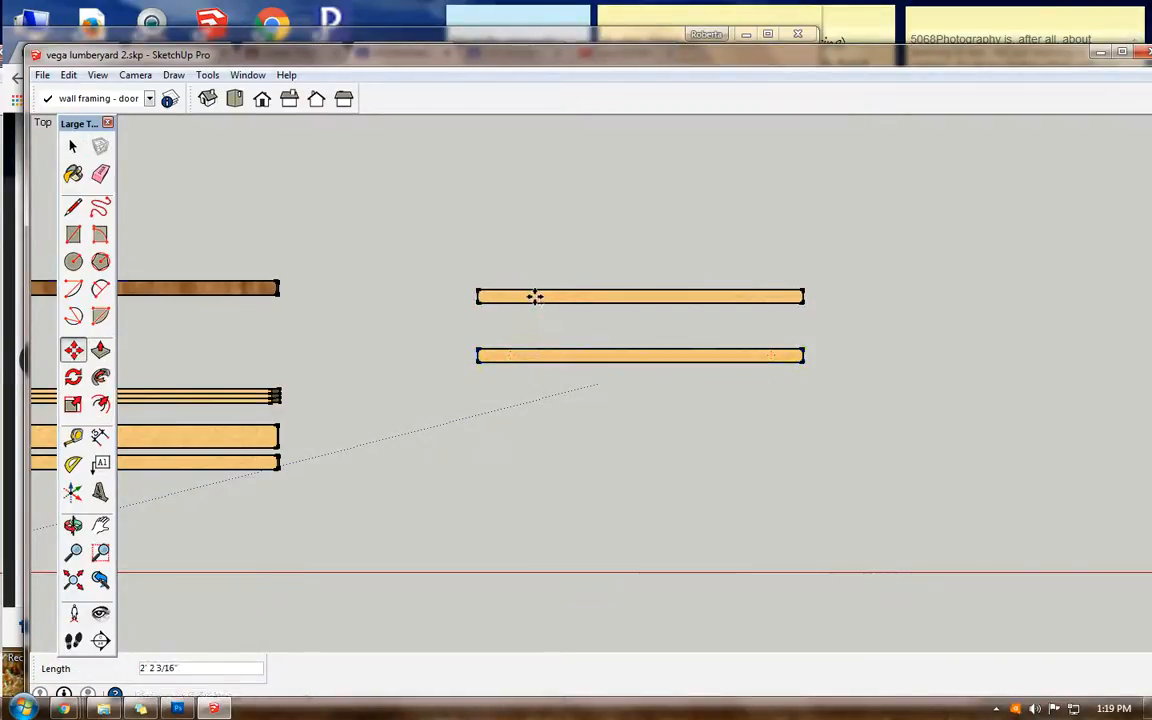
key("space")
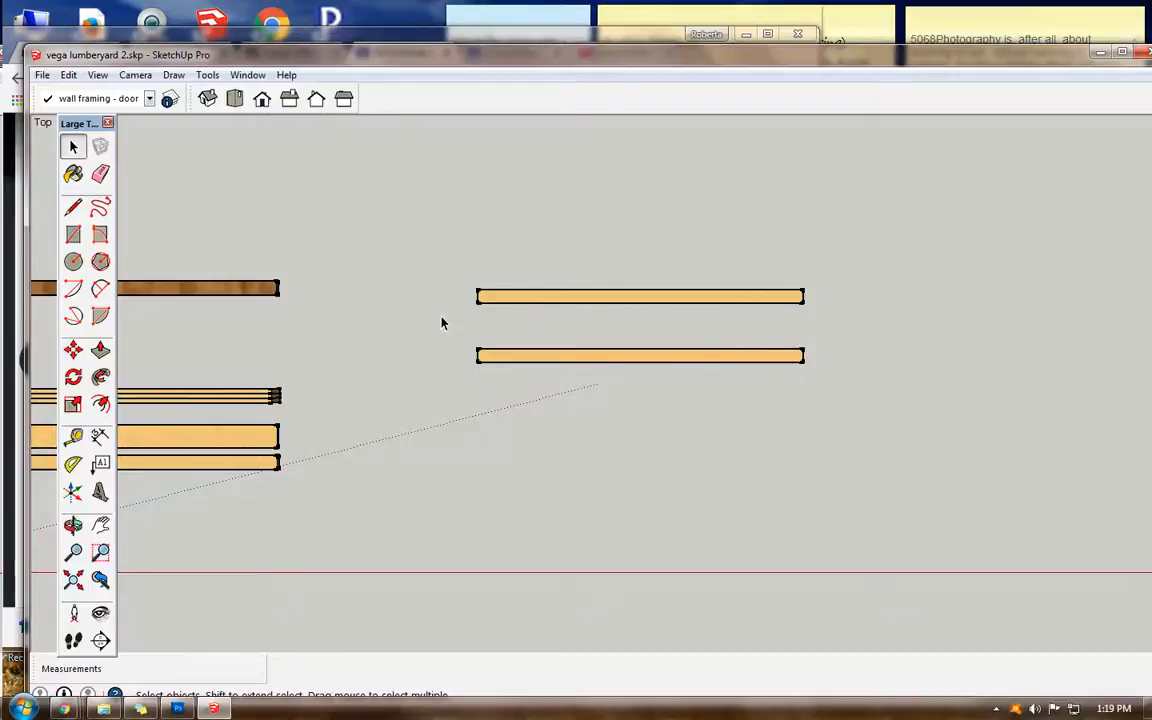
left_click(521, 298)
left_click(68, 75)
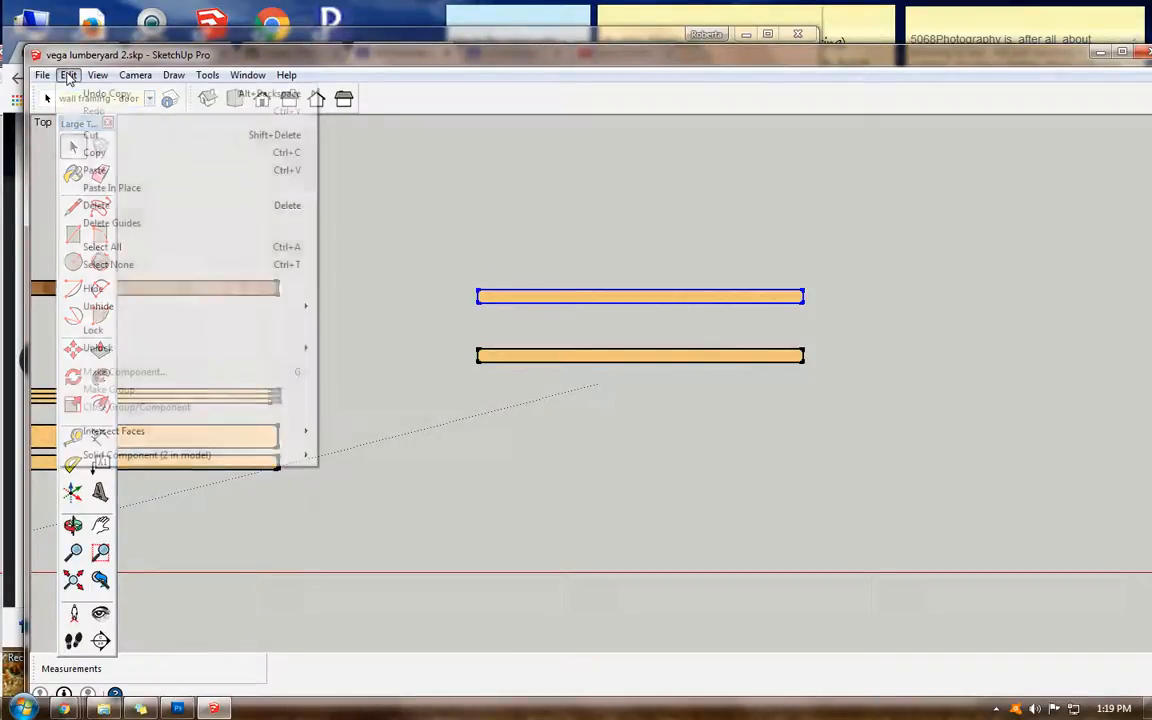
mouse_move(250, 455)
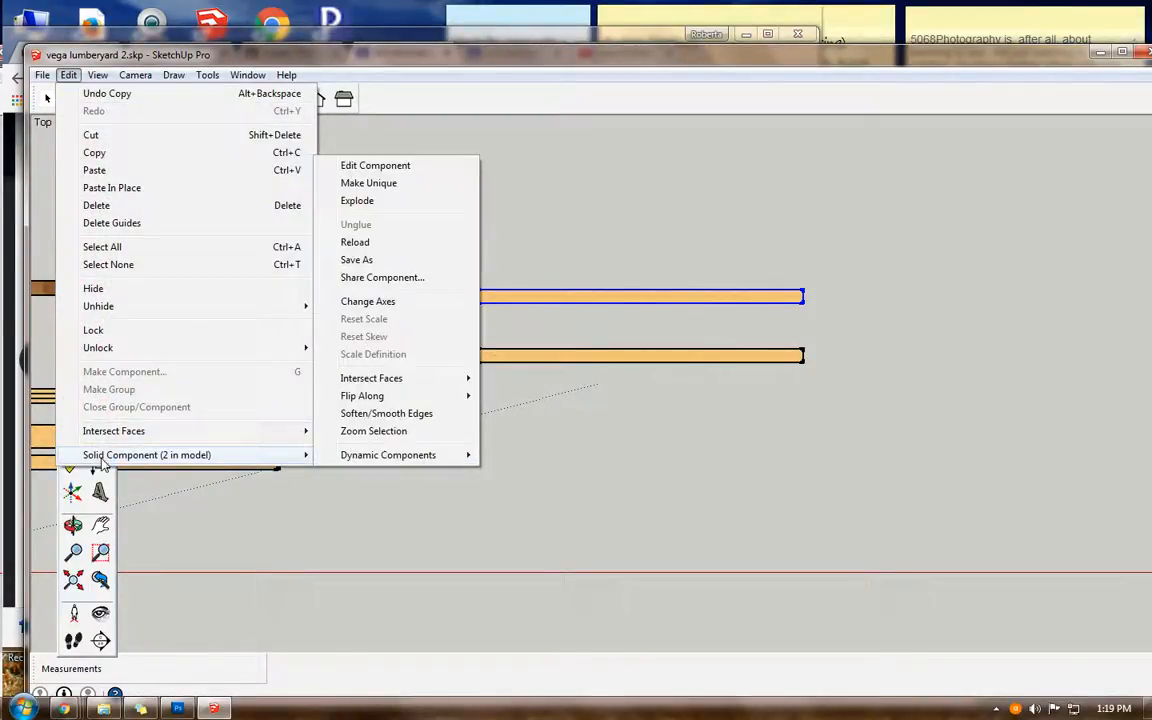
left_click(392, 184)
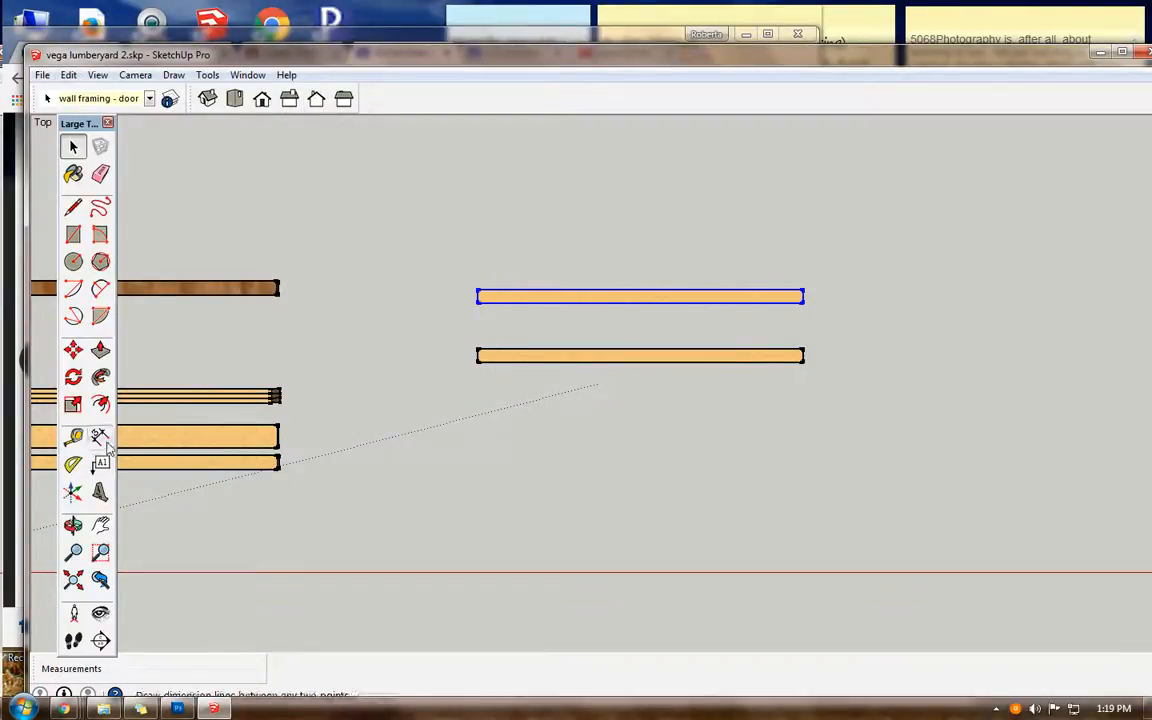
Step: Open the unique copy for editing, Push/Pull its end face inward by 2' and leave component editing
left_click(74, 526)
left_click_drag(800, 329, 406, 242)
key("space")
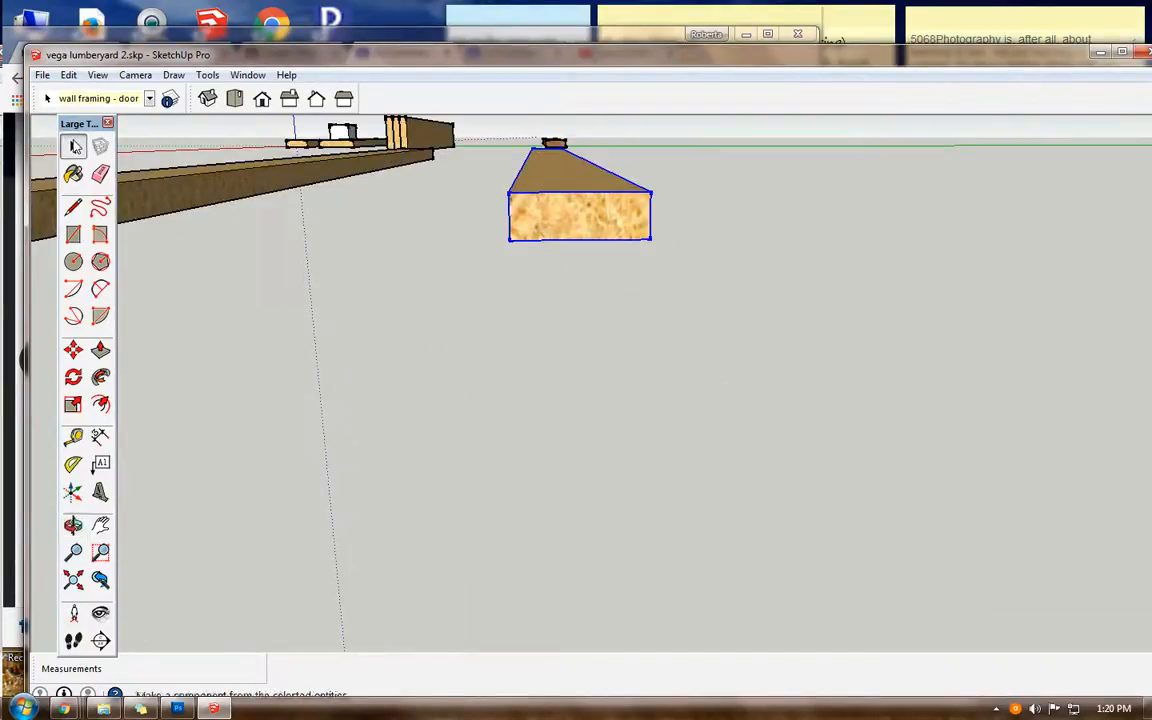
double_click(564, 226)
triple_click(565, 226)
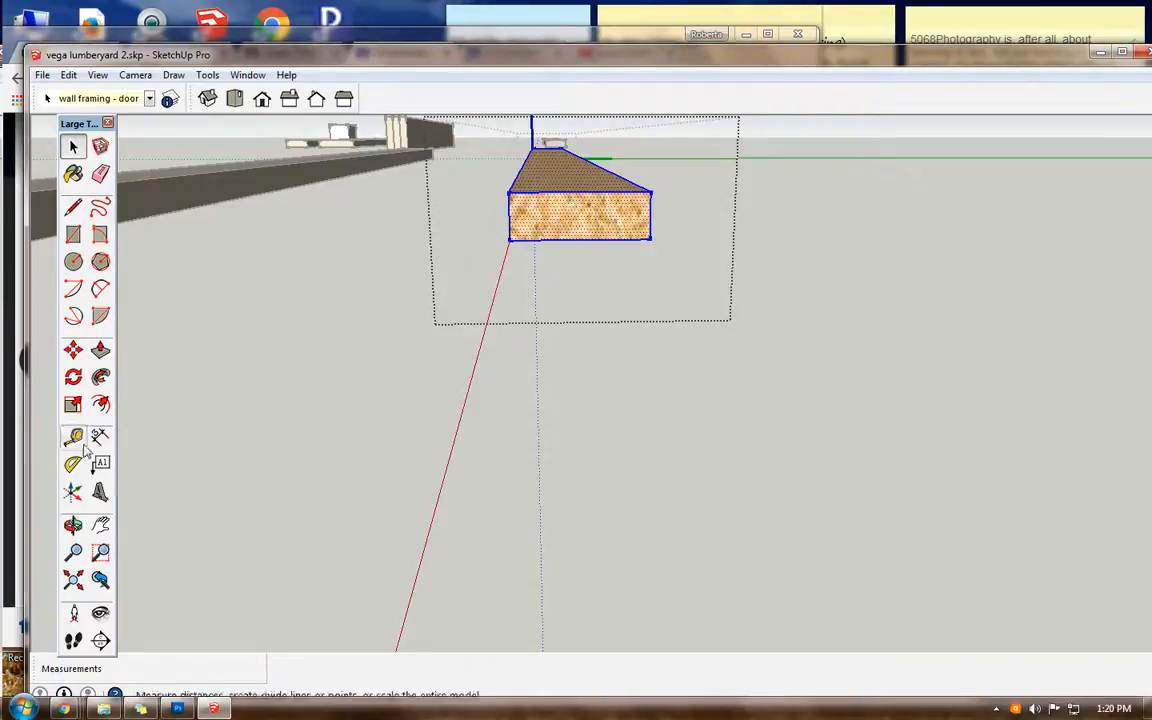
left_click(101, 352)
left_click(576, 239)
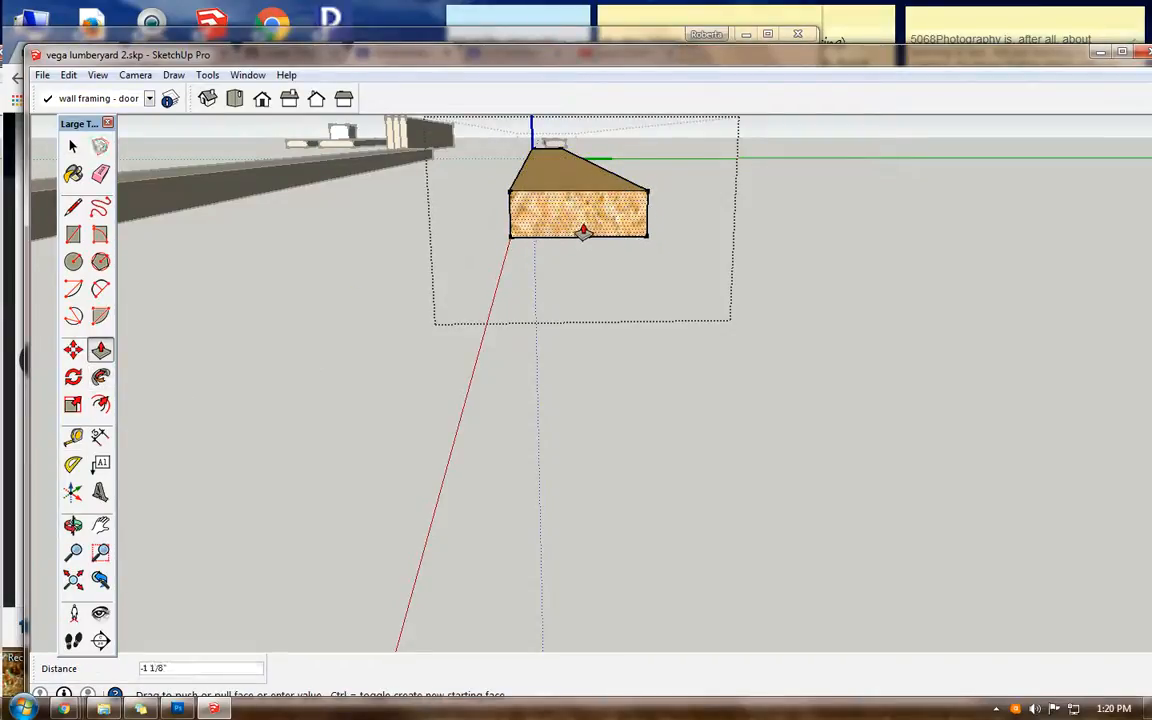
type("2")
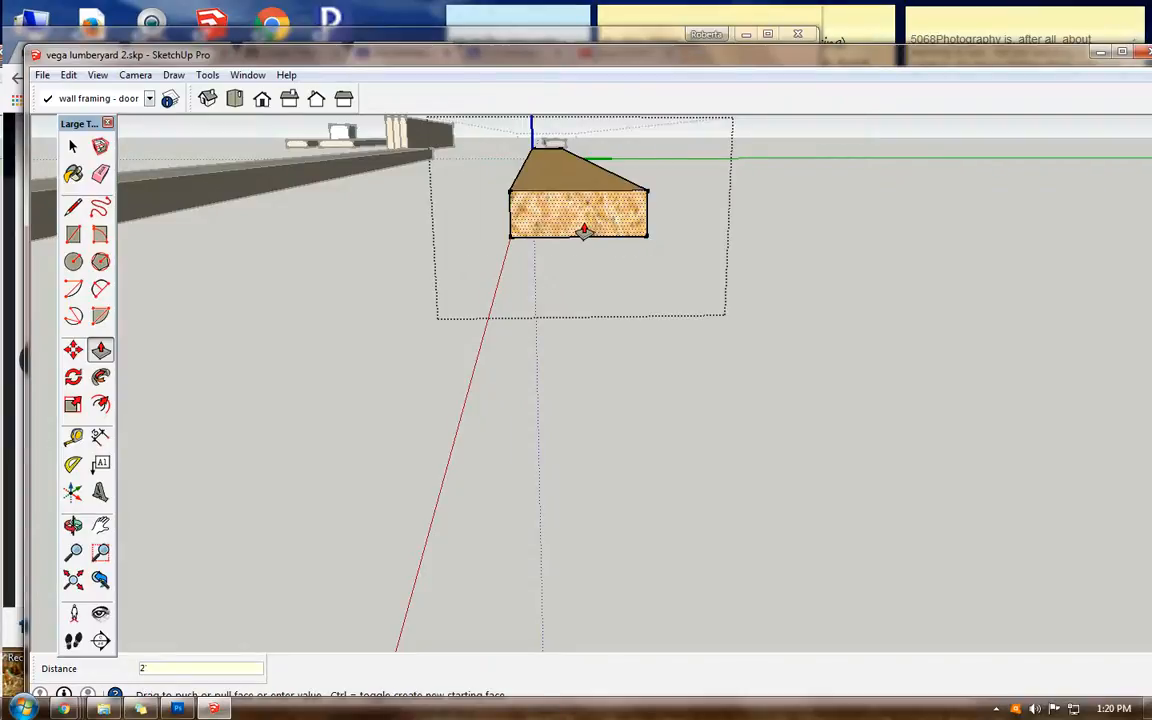
key("Return")
left_click(72, 150)
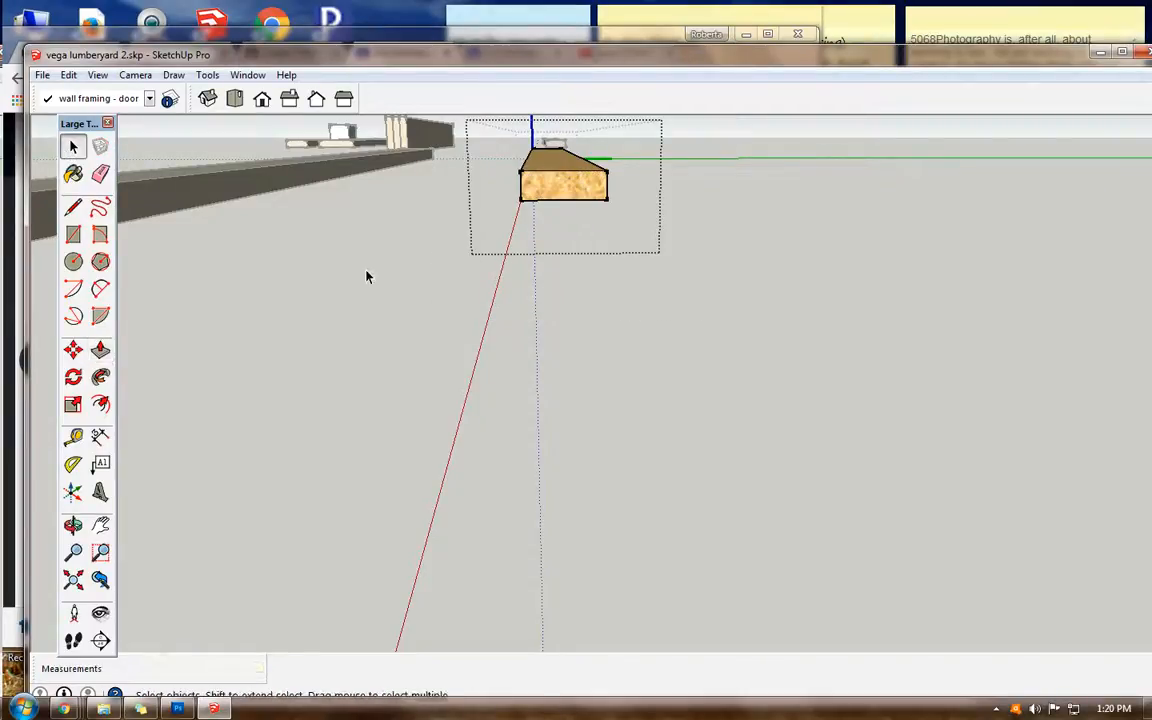
left_click(328, 242)
Step: Check the shortened piece's length with a temporary dimension along its lower edge, and undo the dimension
left_click(73, 525)
left_click_drag(450, 330, 702, 380)
left_click(100, 525)
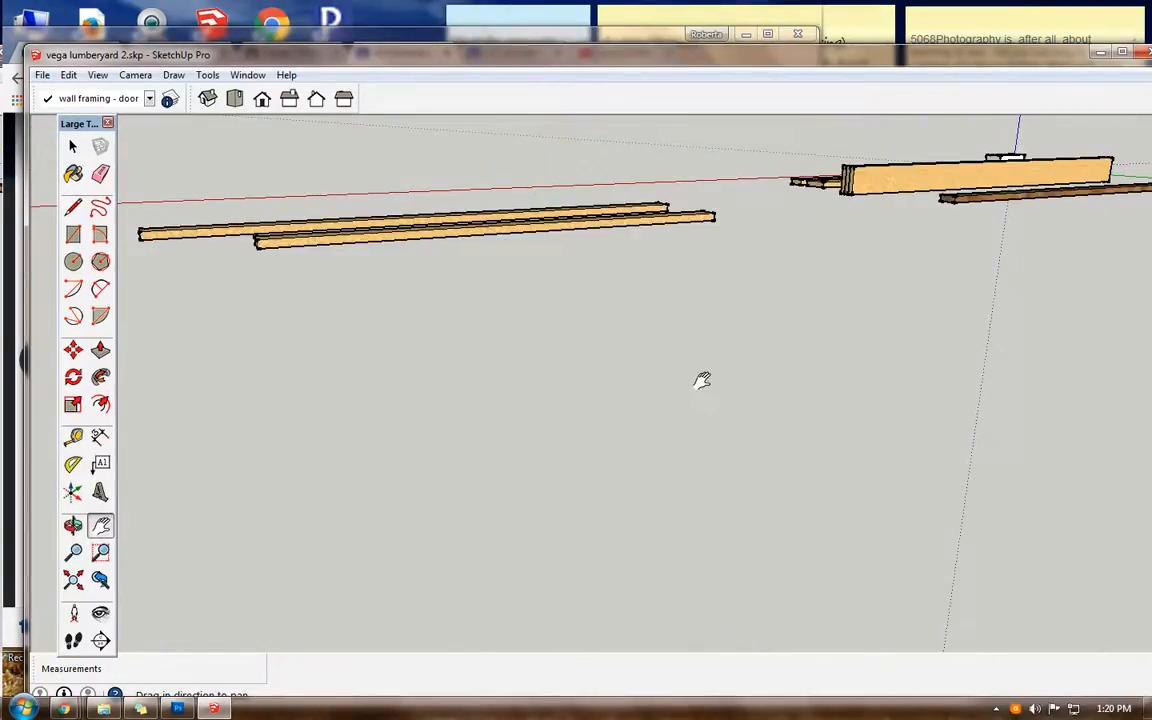
left_click(100, 437)
left_click(255, 250)
left_click(714, 220)
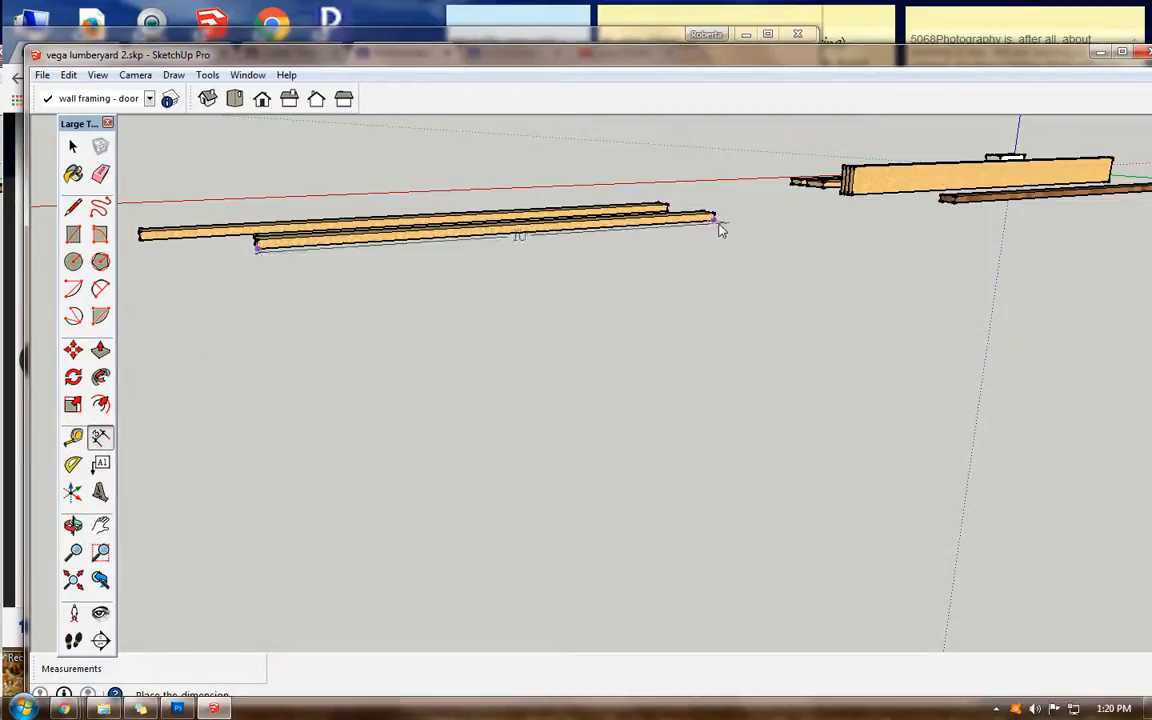
left_click(753, 249)
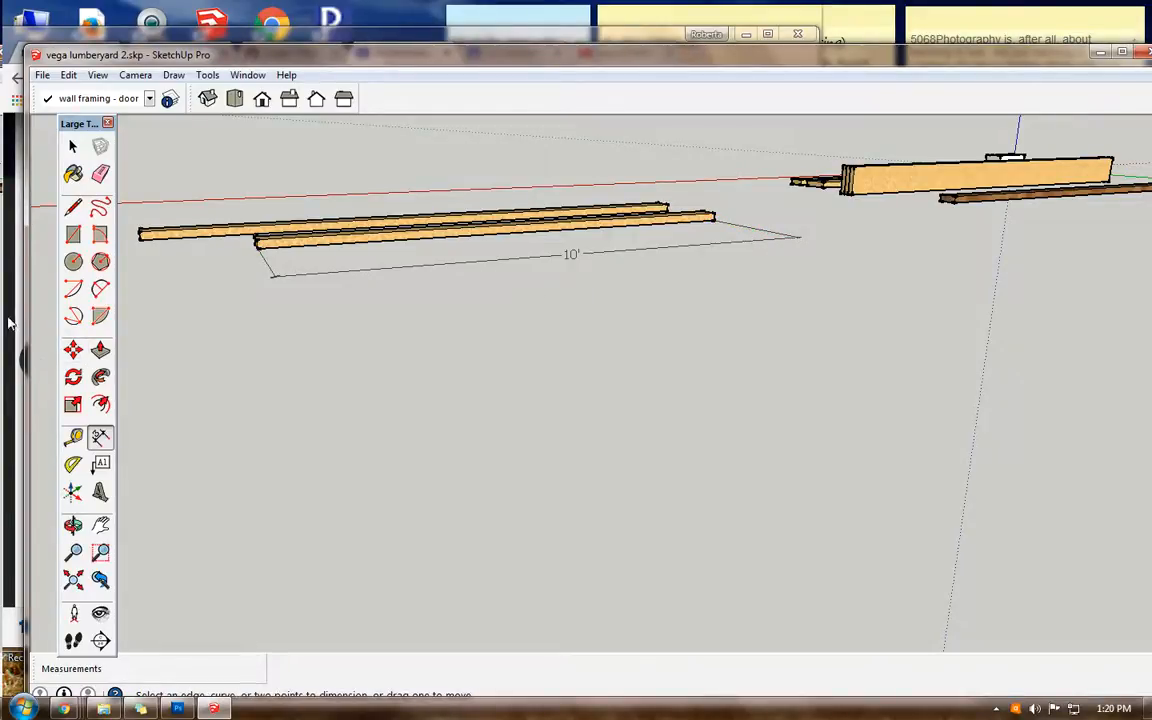
left_click(68, 75)
left_click(84, 97)
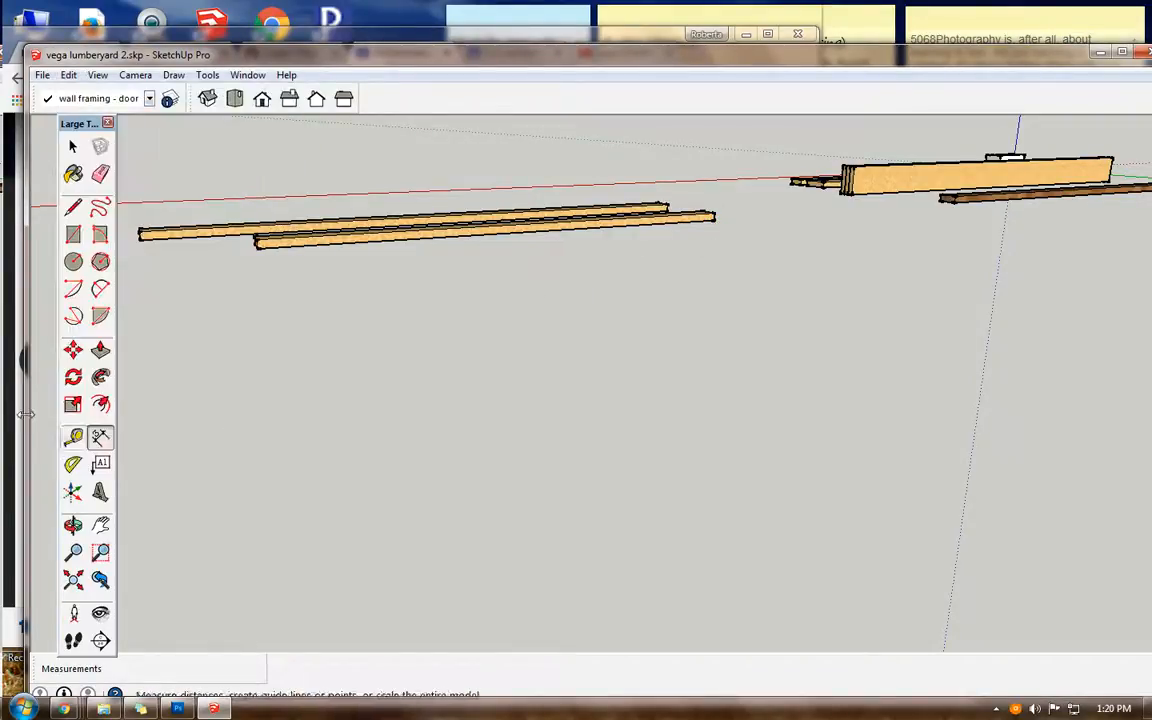
Step: Rotate the shortened piece 90 degrees about its middle so it stands upright as a stud
left_click(72, 146)
left_click(332, 248)
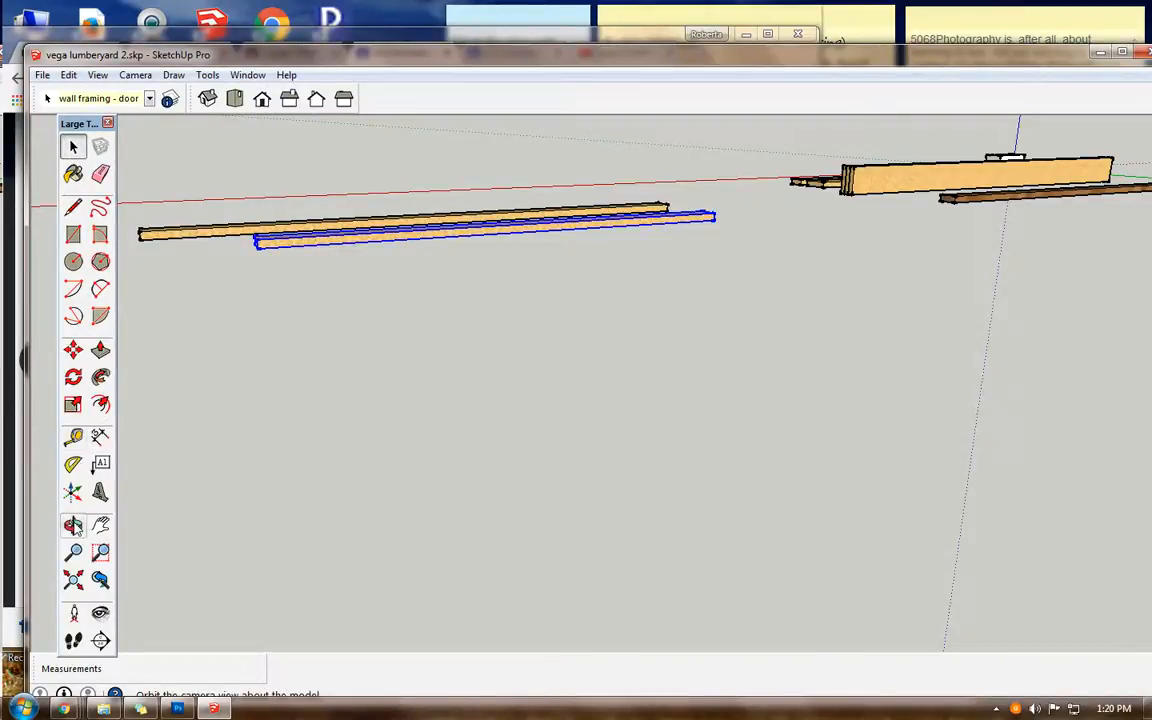
left_click(487, 228)
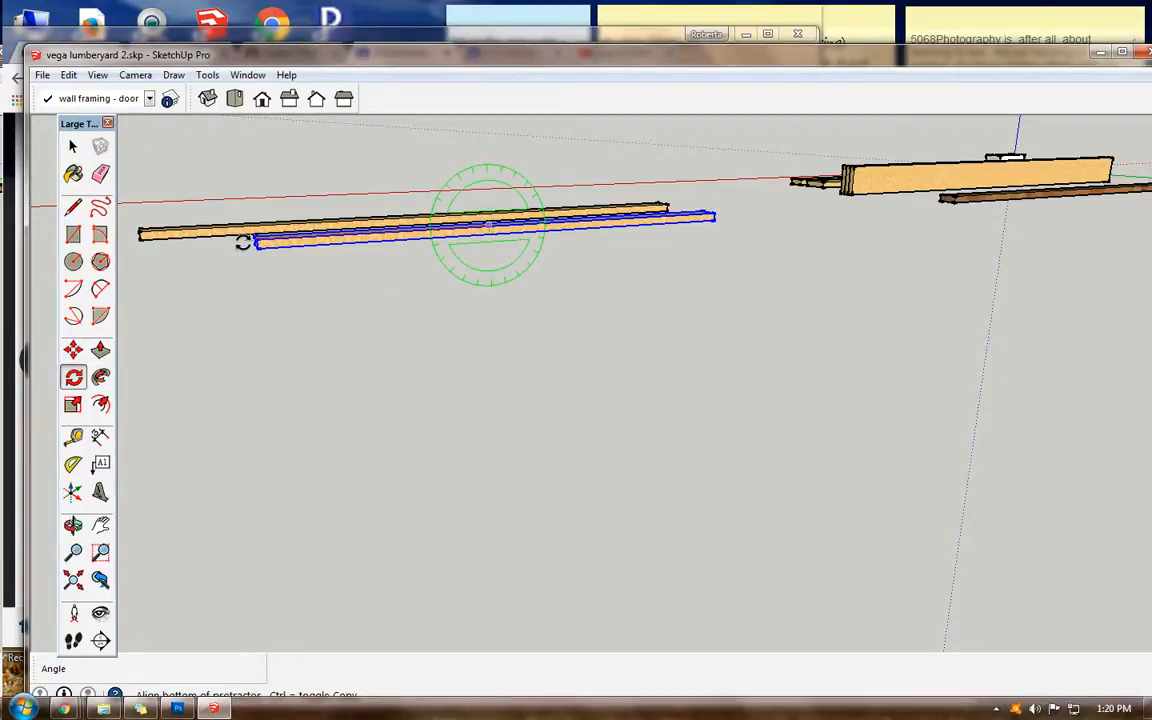
left_click(243, 243)
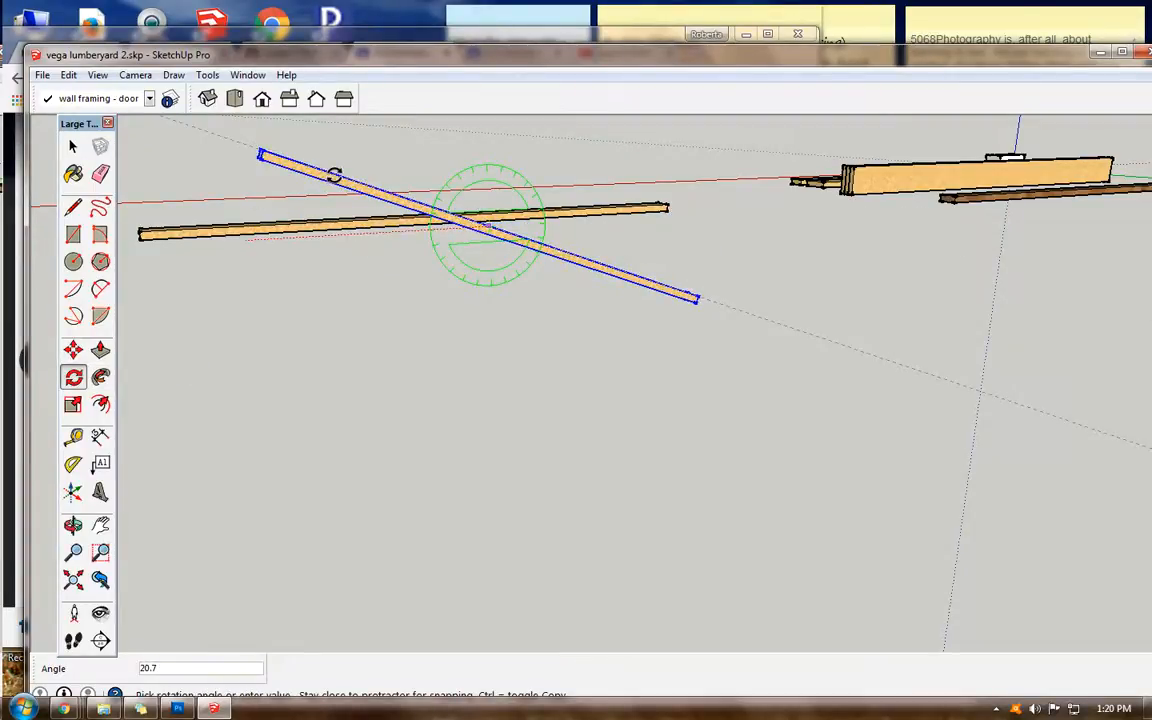
key("Return")
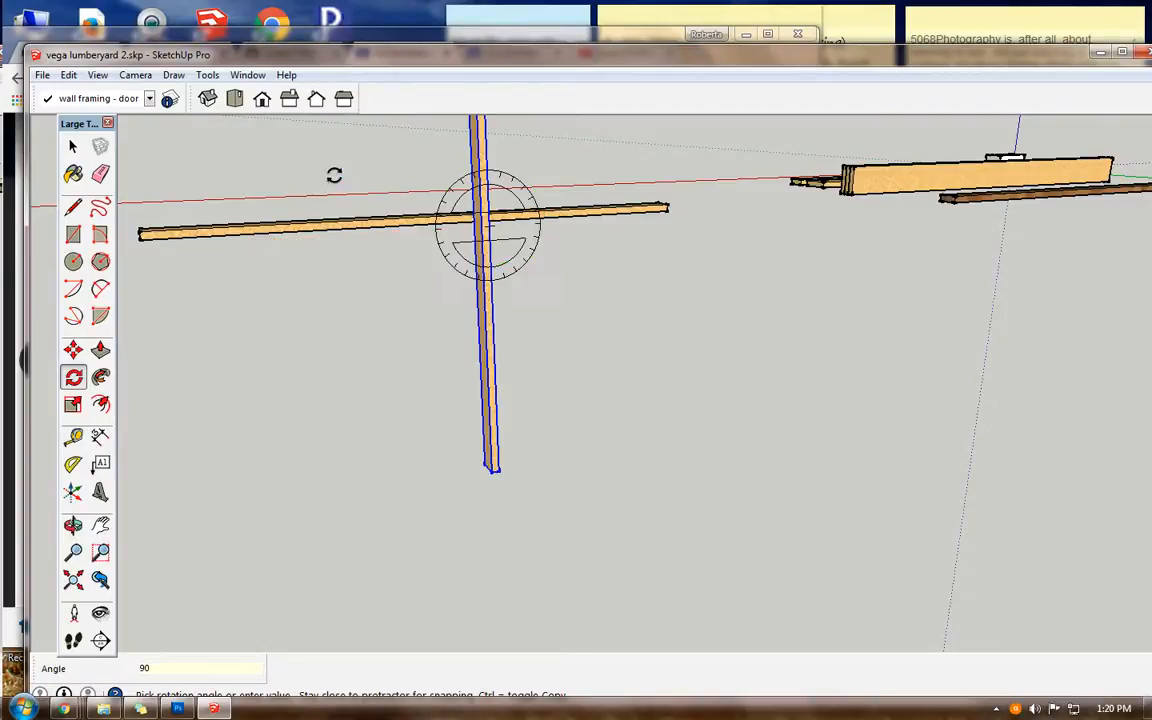
Step: Move the upright stud onto the end of the sole plate, aligning its bottom corner with the plate's top end corner
left_click(73, 349)
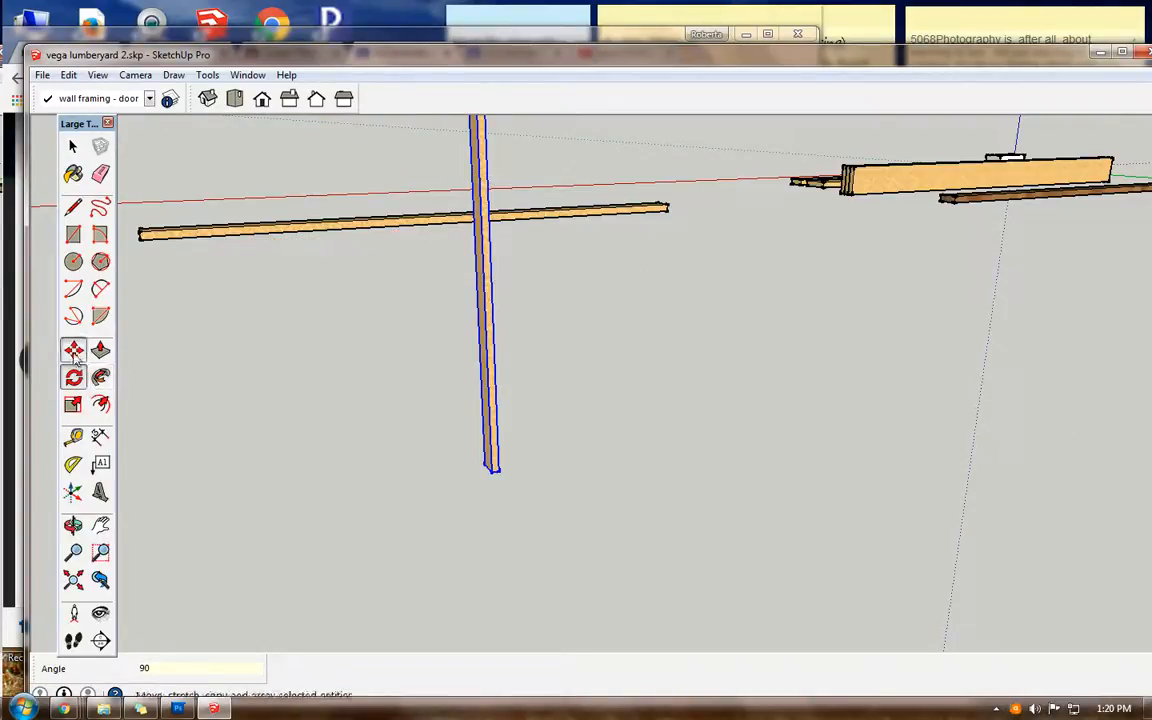
left_click(491, 468)
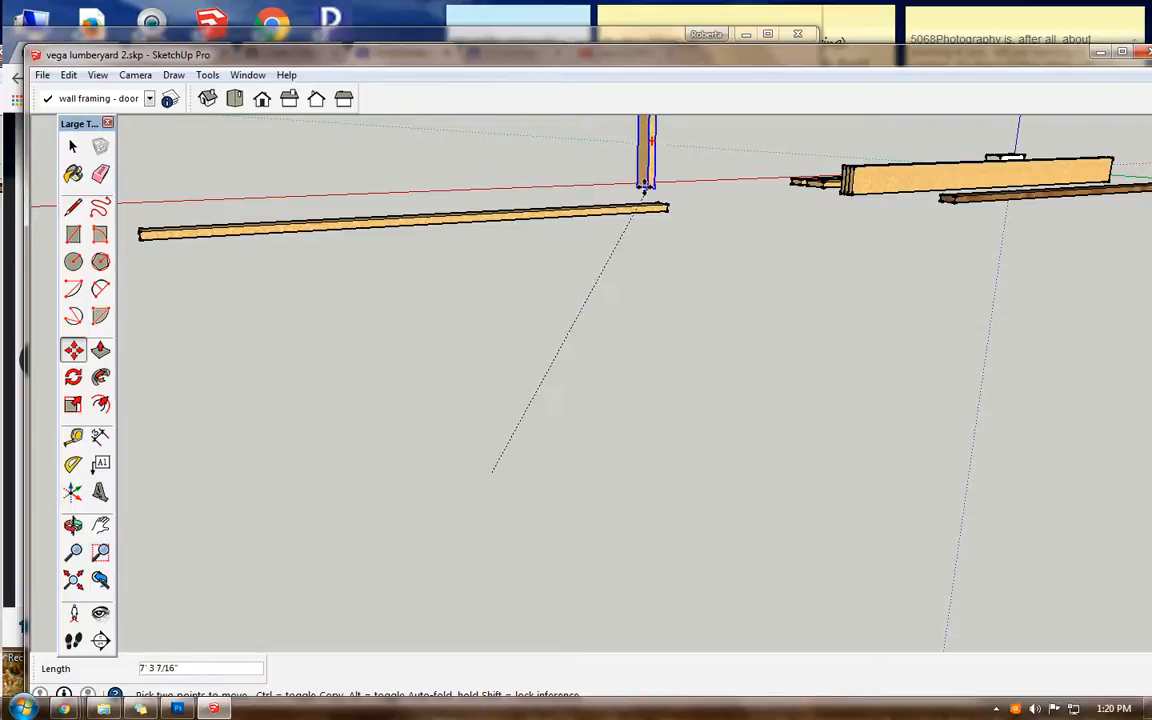
left_click(655, 197)
scroll(658, 198, "up", 4)
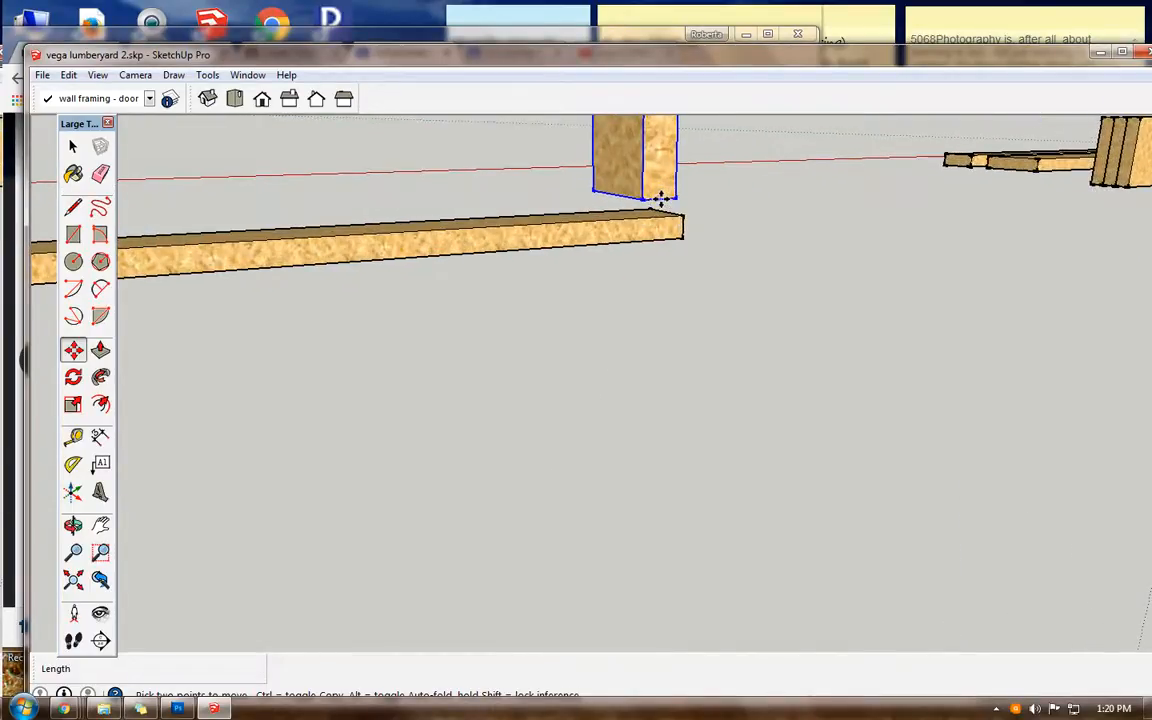
left_click(670, 197)
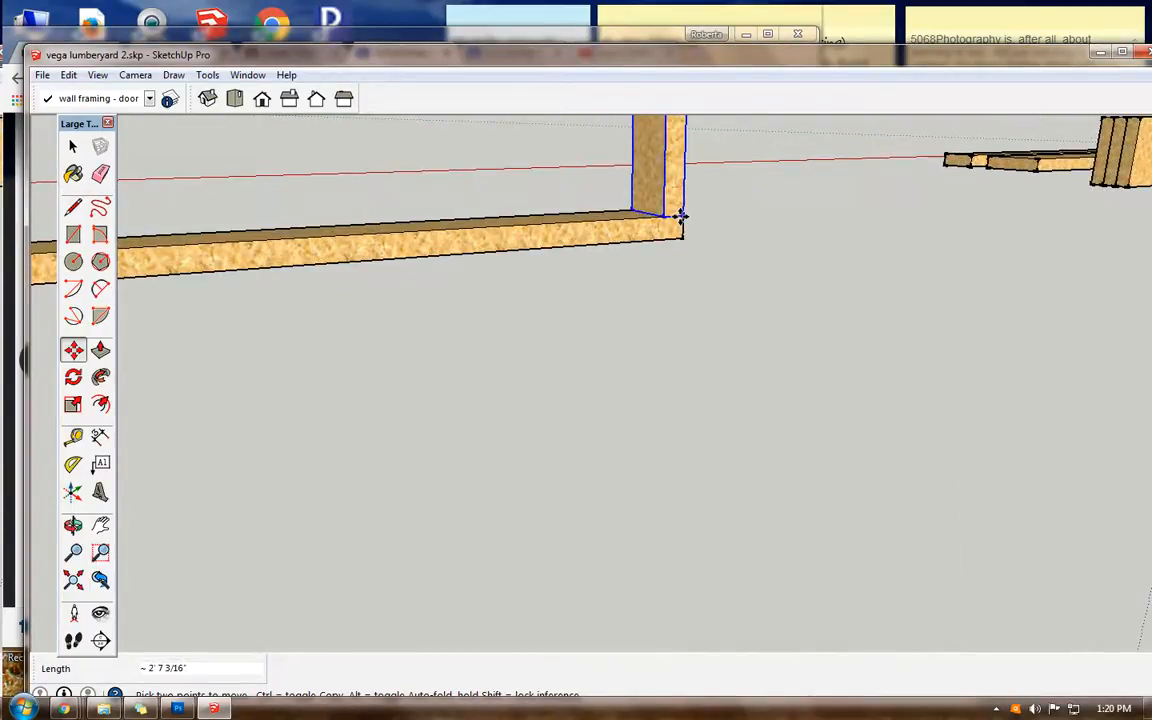
Step: Copy the end stud 16" along the sole plate toward the plate's other end
key("o")
left_click_drag(427, 416, 451, 375)
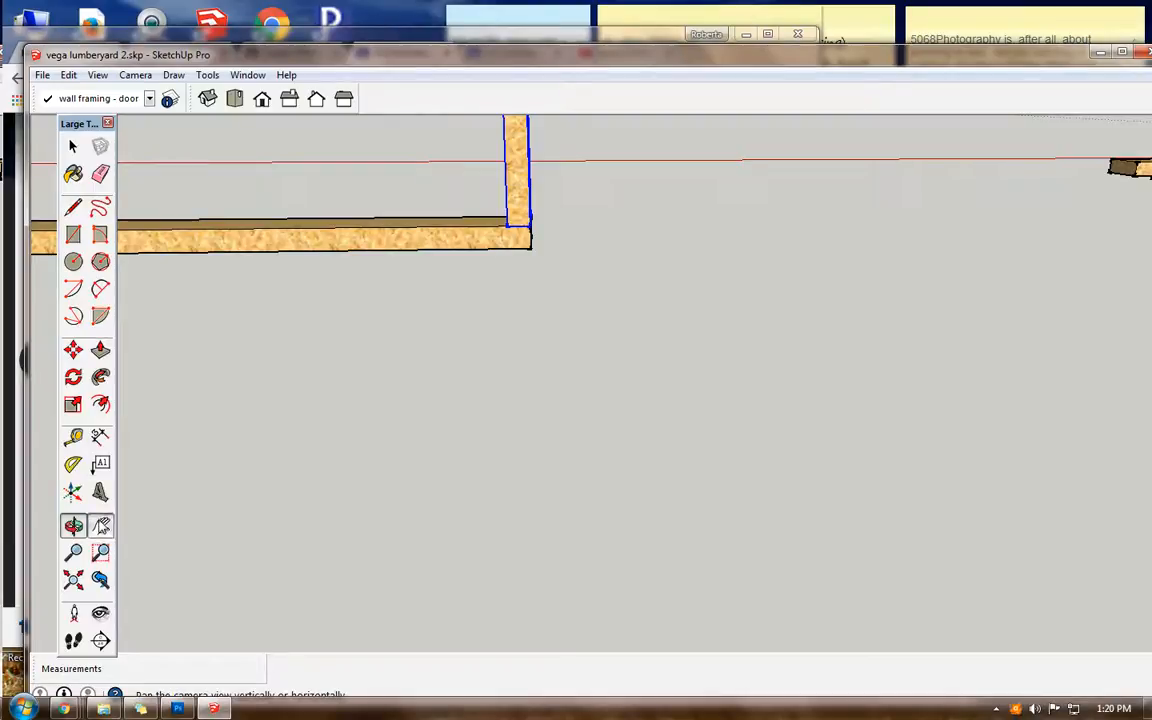
left_click(100, 525)
left_click_drag(280, 314, 415, 430)
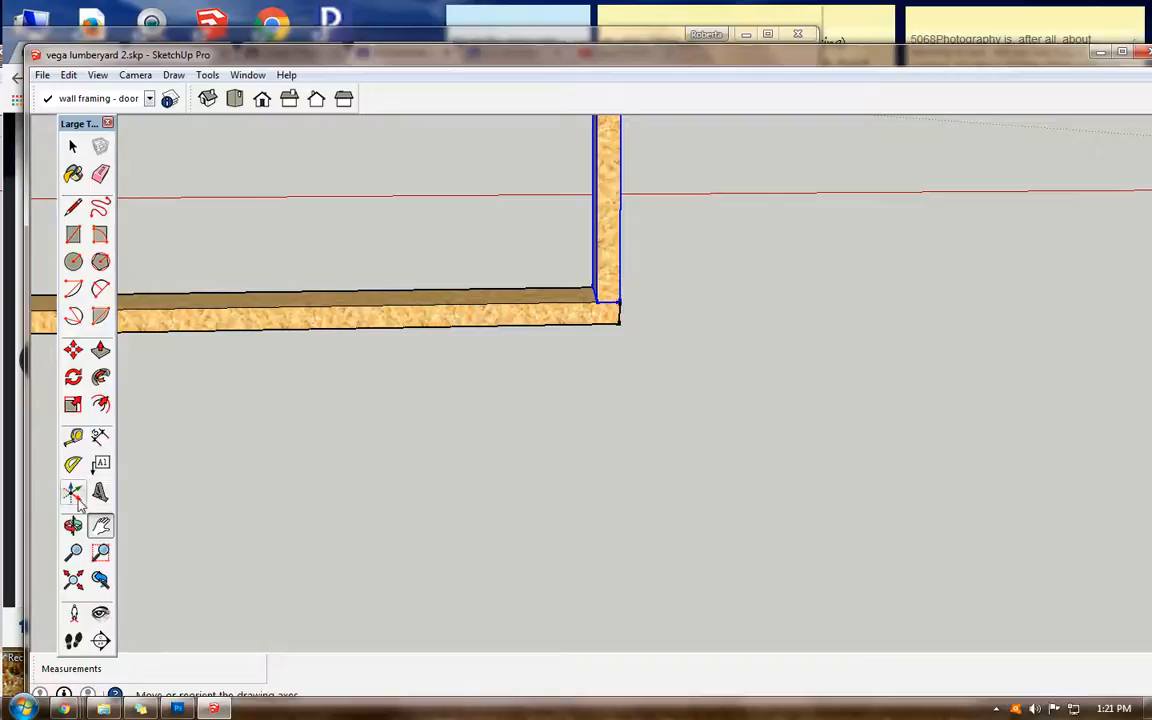
left_click(73, 350)
key("ctrl")
left_click(609, 283)
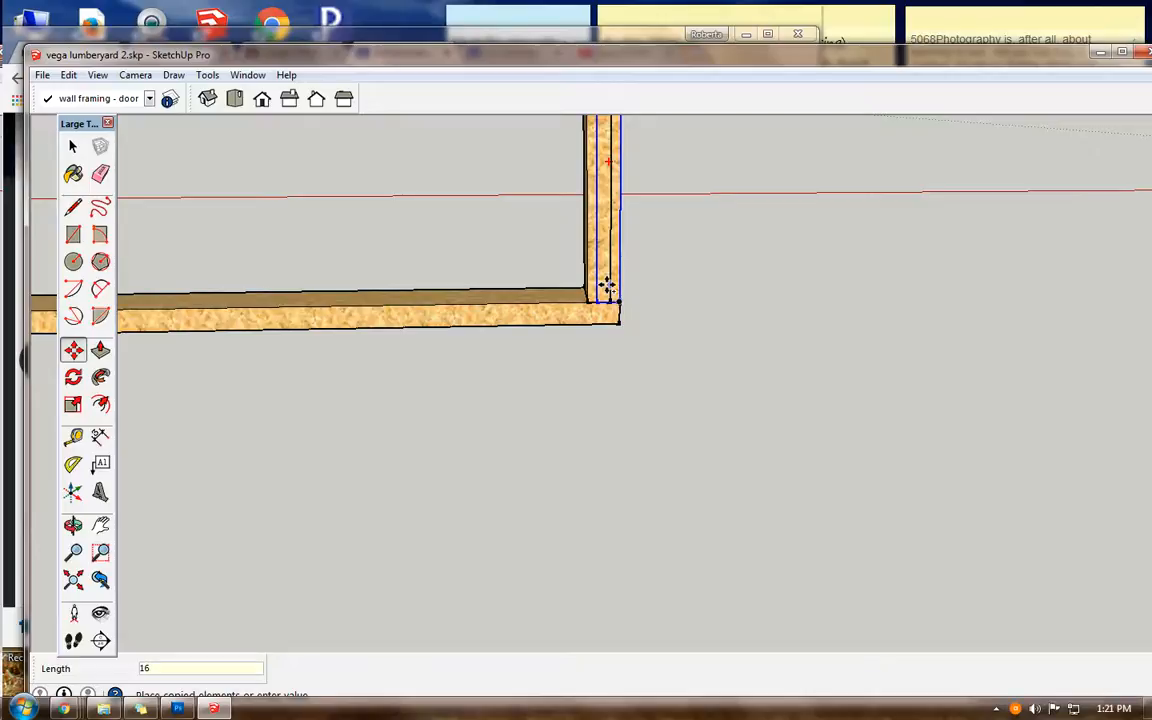
type("16")
key("Return")
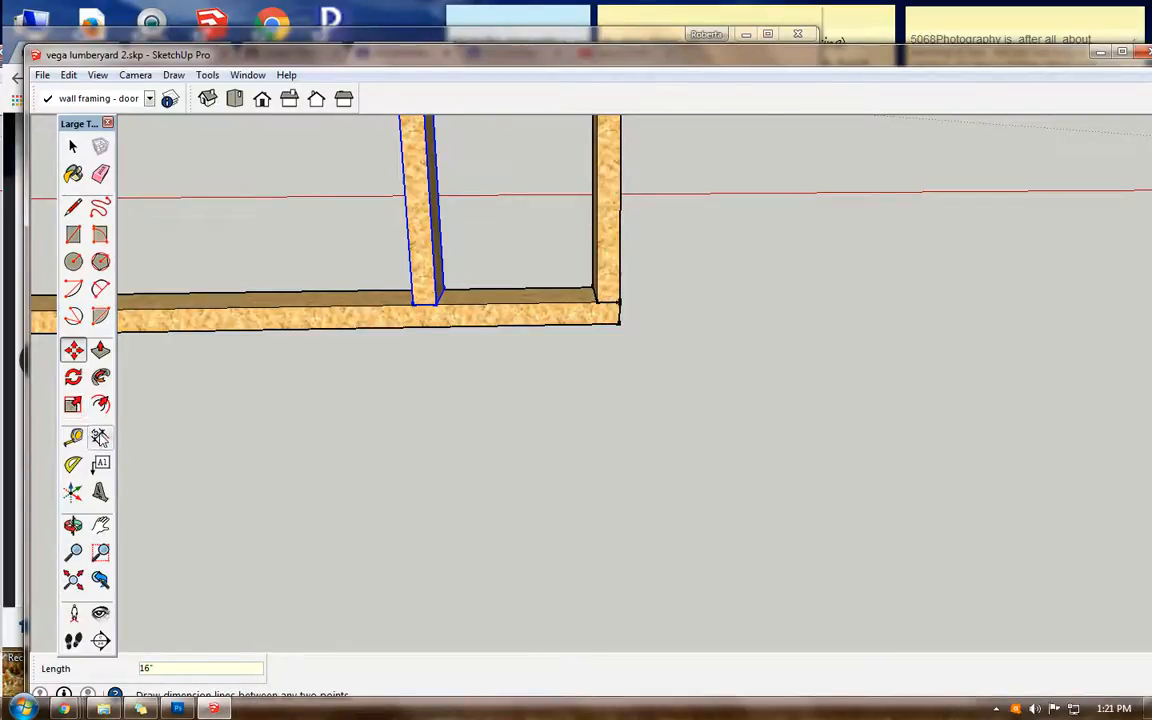
Step: Check the clear gap between the two studs with a temporary dimension at their base, and undo the dimension
left_click(101, 438)
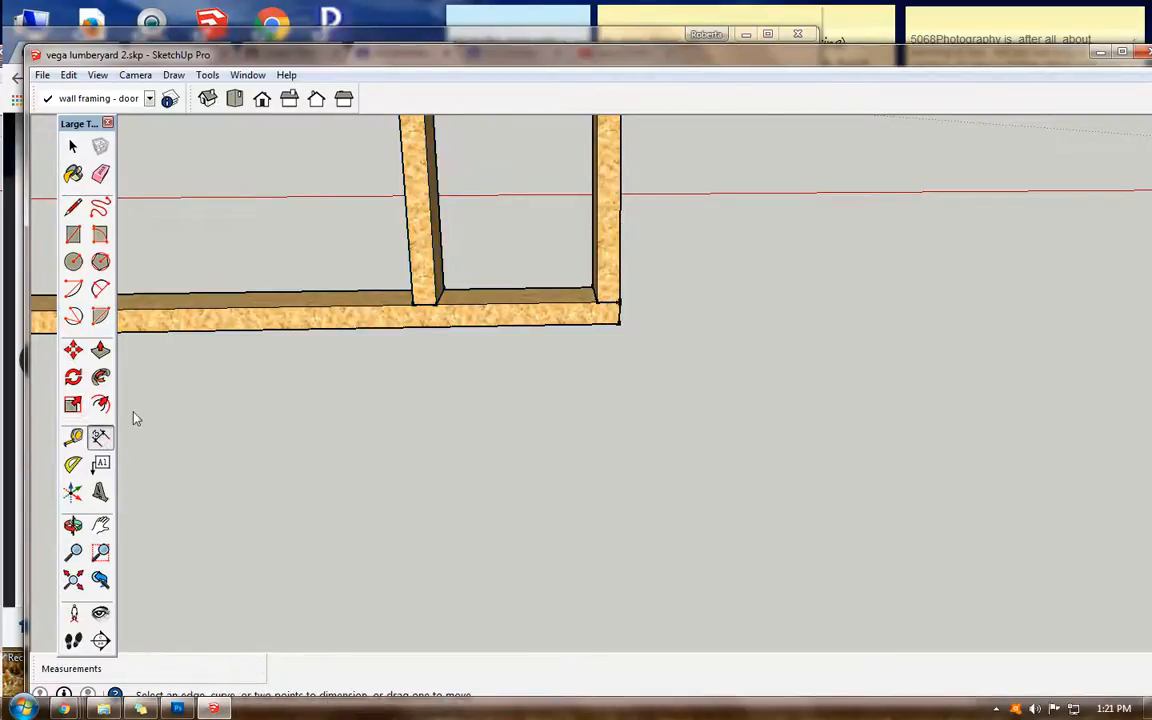
left_click(437, 305)
left_click(595, 303)
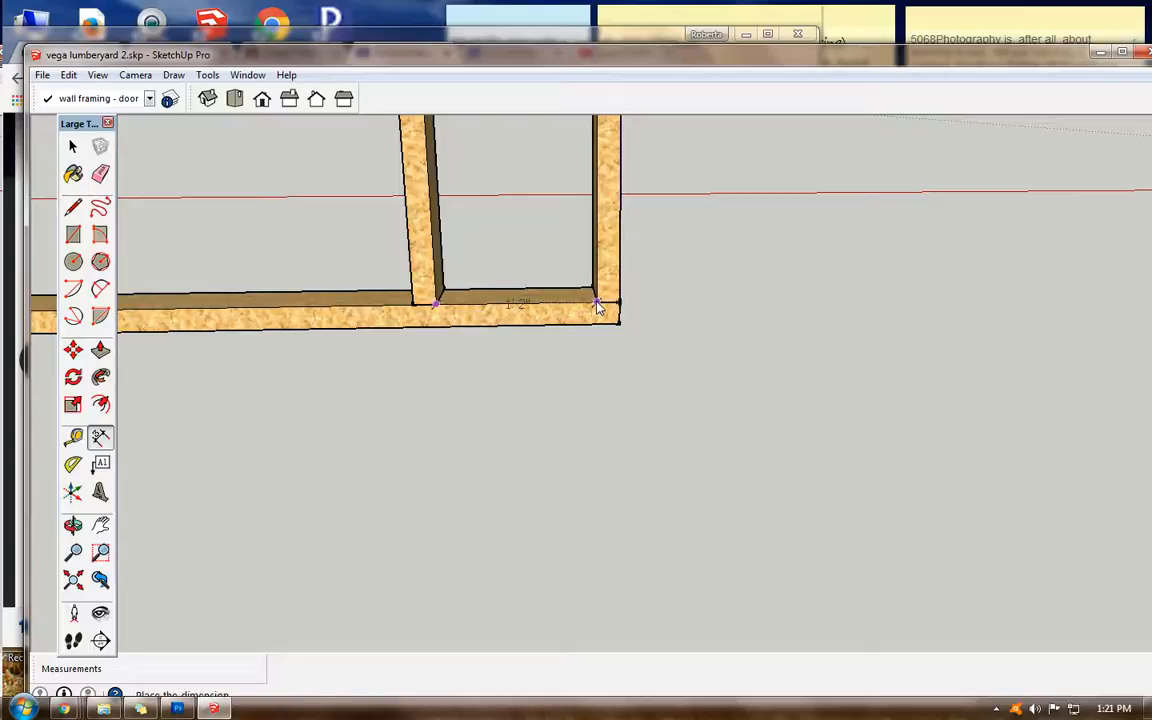
left_click(593, 229)
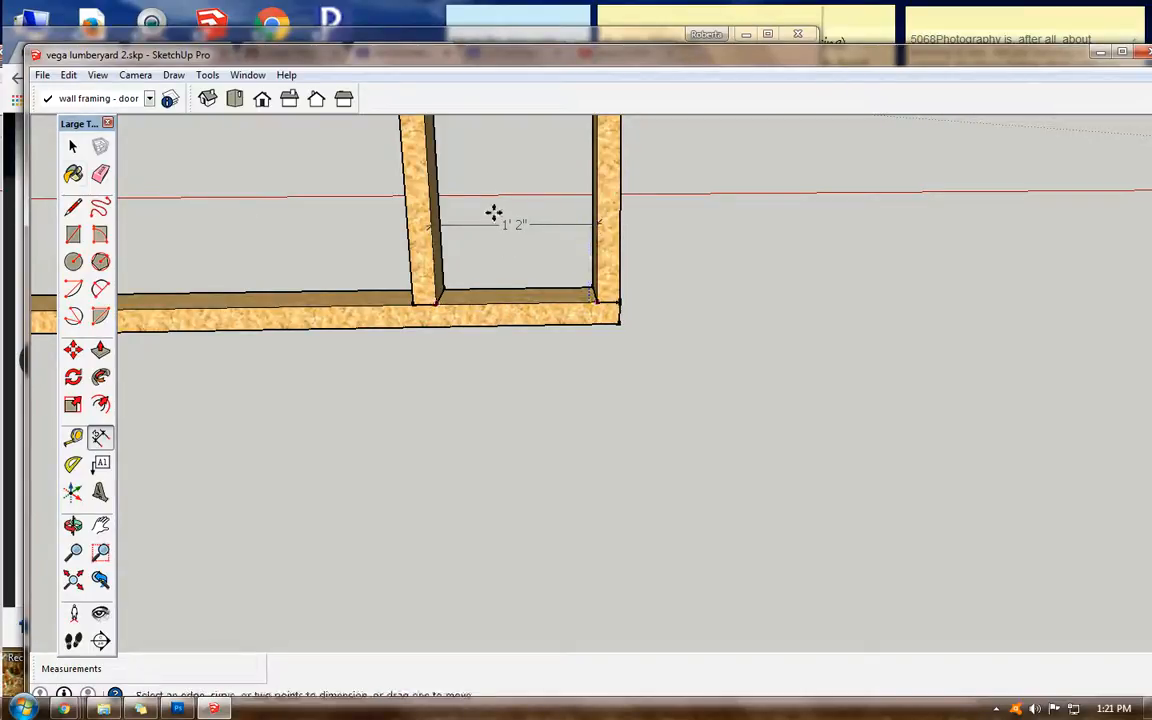
left_click(69, 76)
left_click(112, 93)
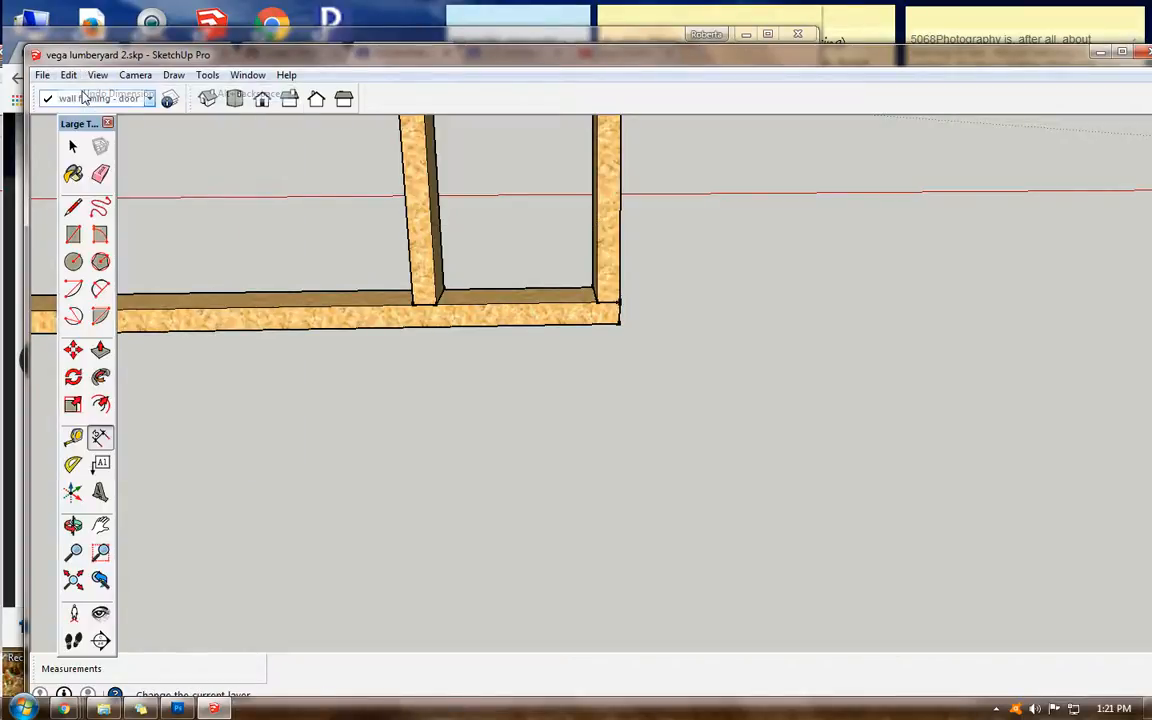
Step: Show the door framing in front view, centred on the two studs and their end of the sole plate
left_click(73, 525)
left_click_drag(206, 388, 740, 510)
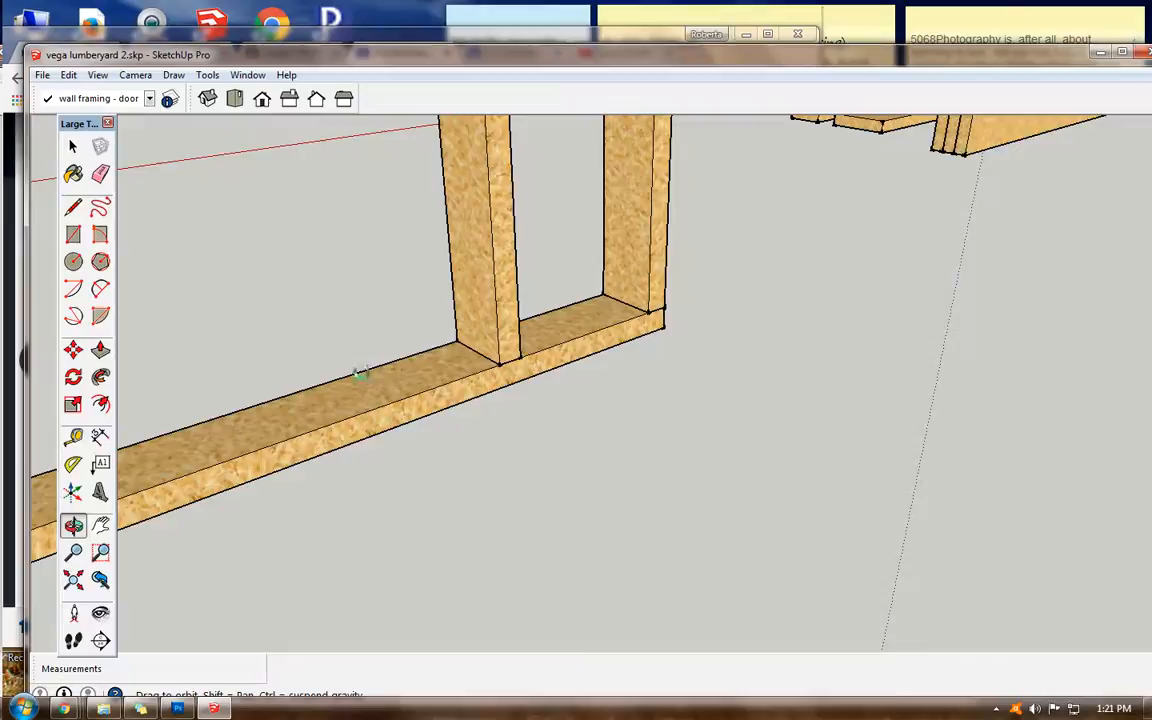
left_click_drag(360, 374, 669, 417)
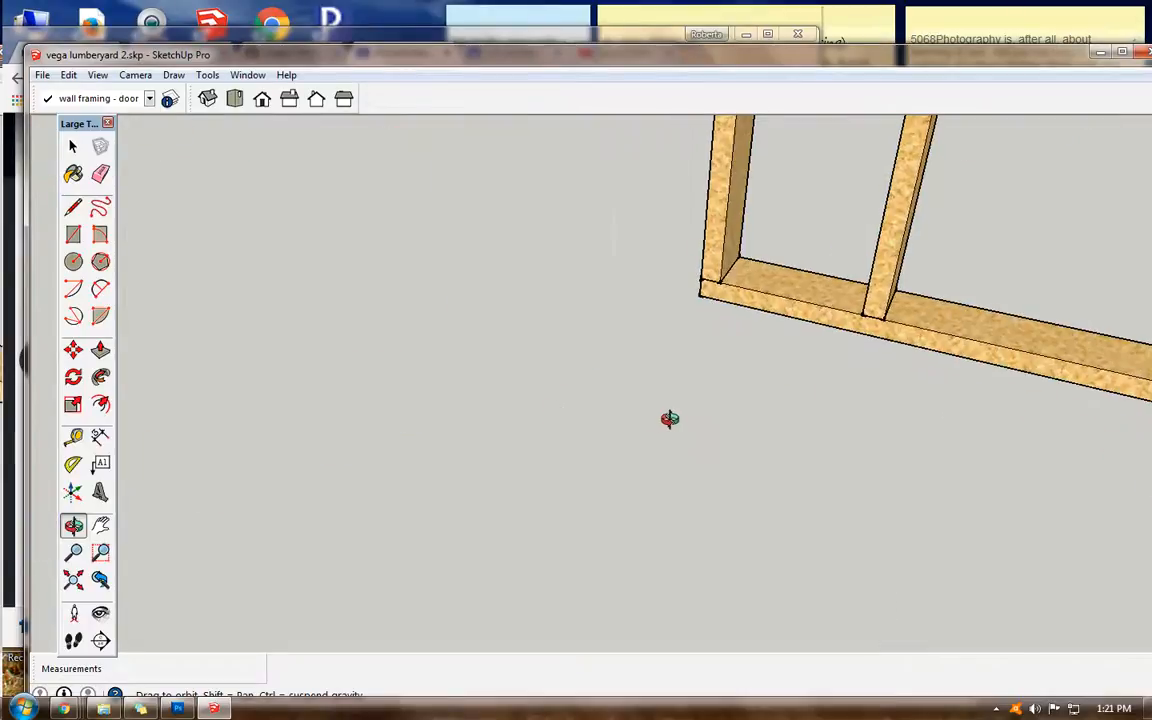
left_click(261, 99)
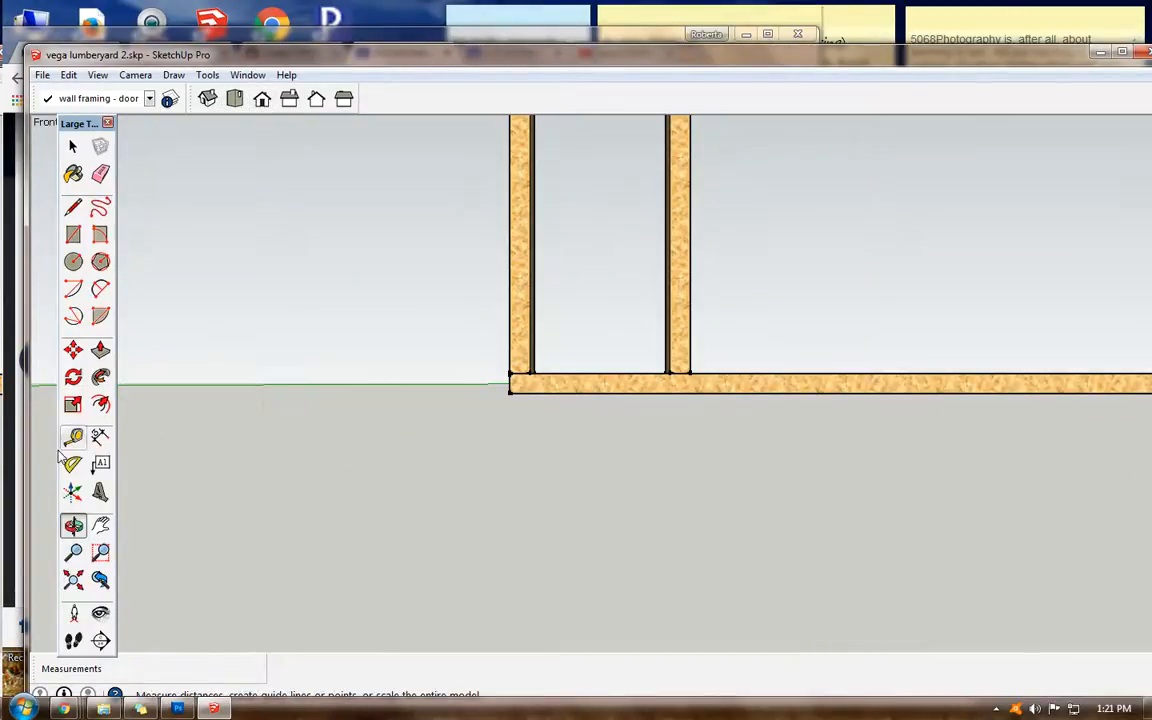
left_click(100, 527)
left_click_drag(519, 309, 411, 452)
left_click_drag(557, 363, 496, 393)
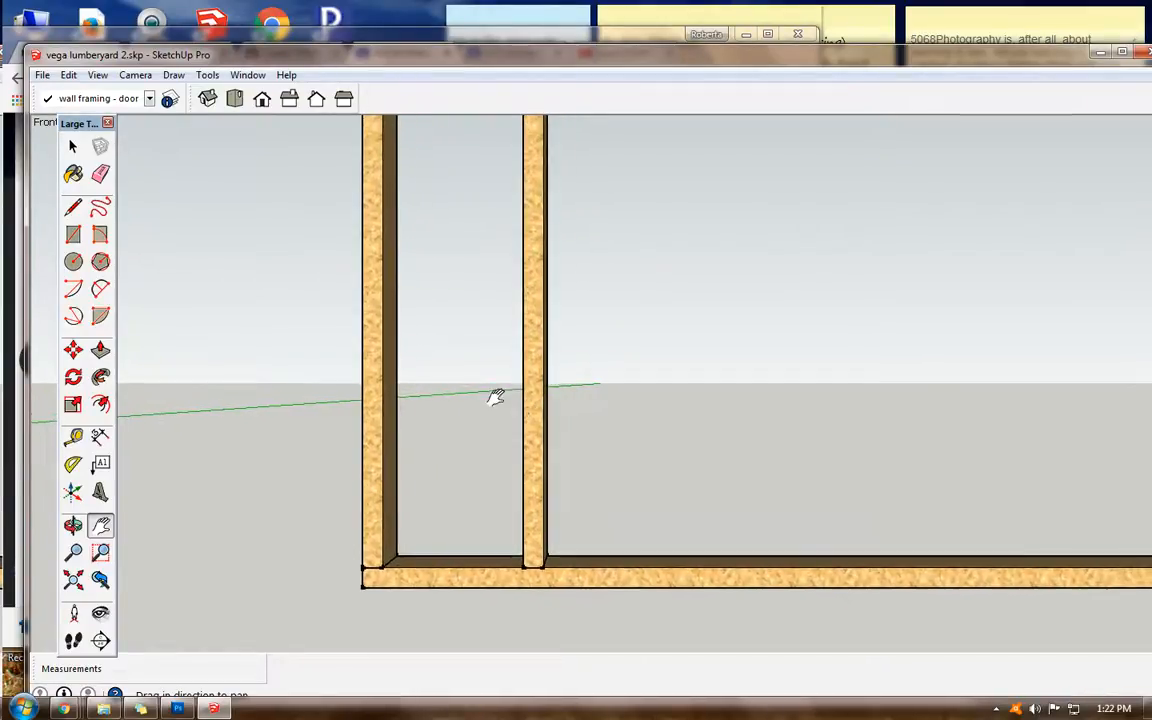
Step: Switch to Chrome to review the typical door framing figure and stud instructions in Frame a Door.docx, and return to SketchUp
left_click(407, 40)
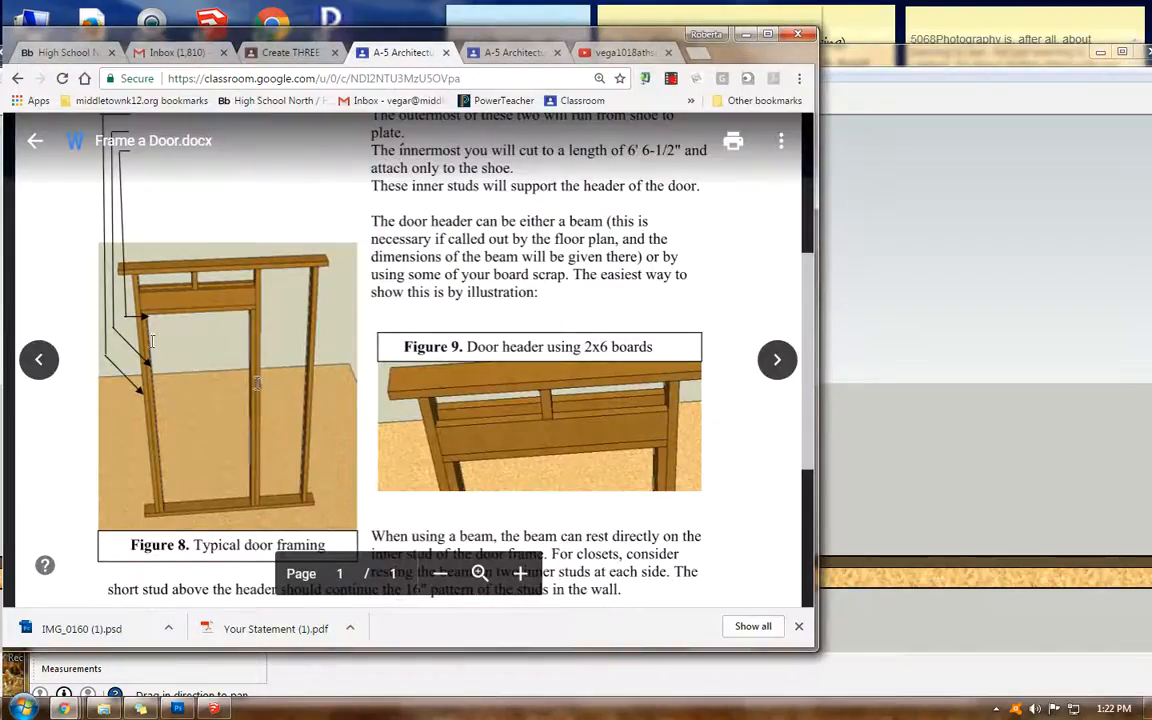
scroll(805, 330, "up", 2)
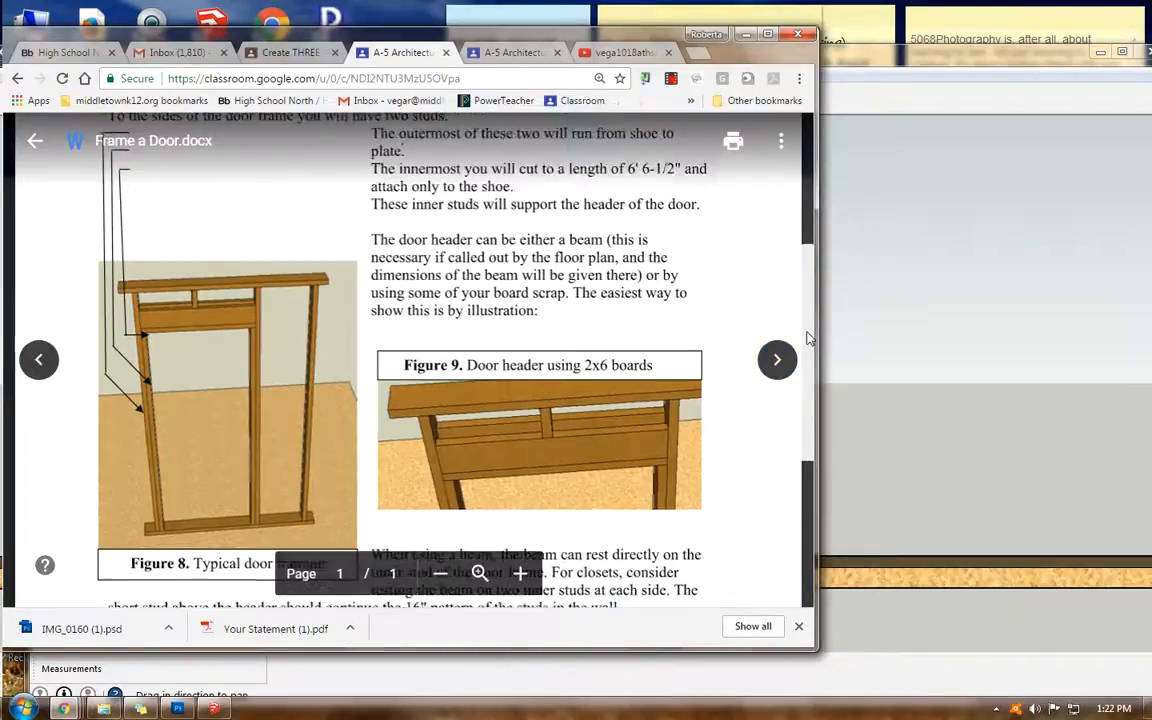
scroll(805, 330, "down", 2)
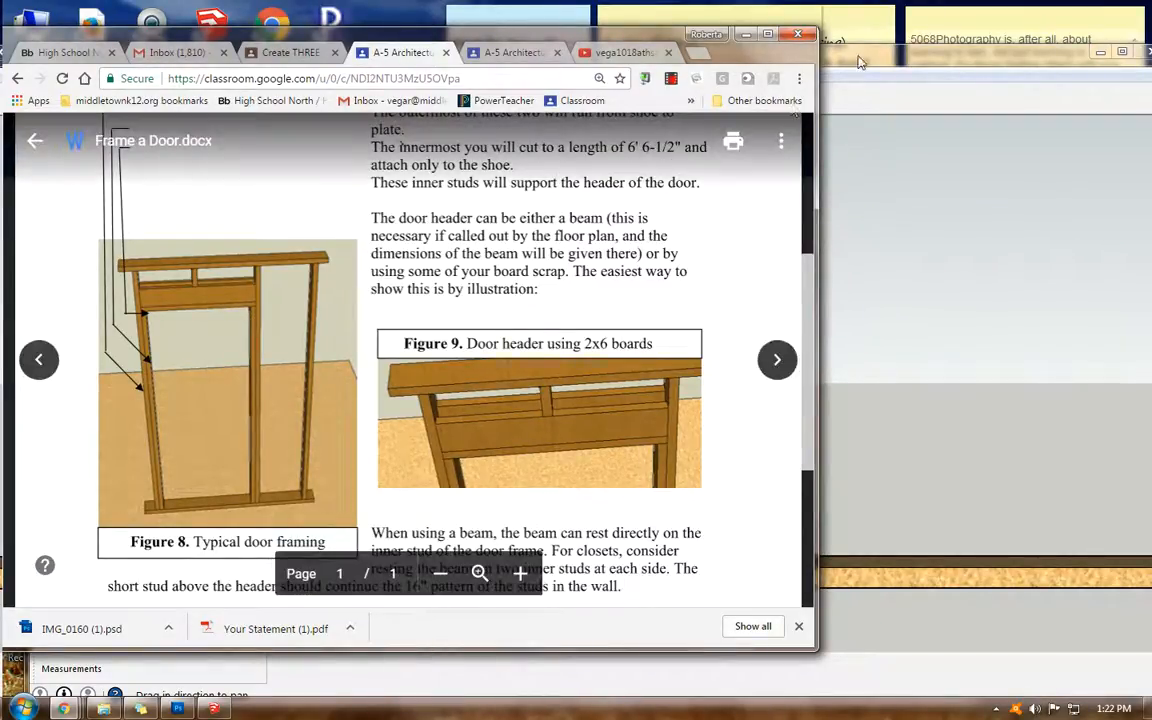
left_click(861, 60)
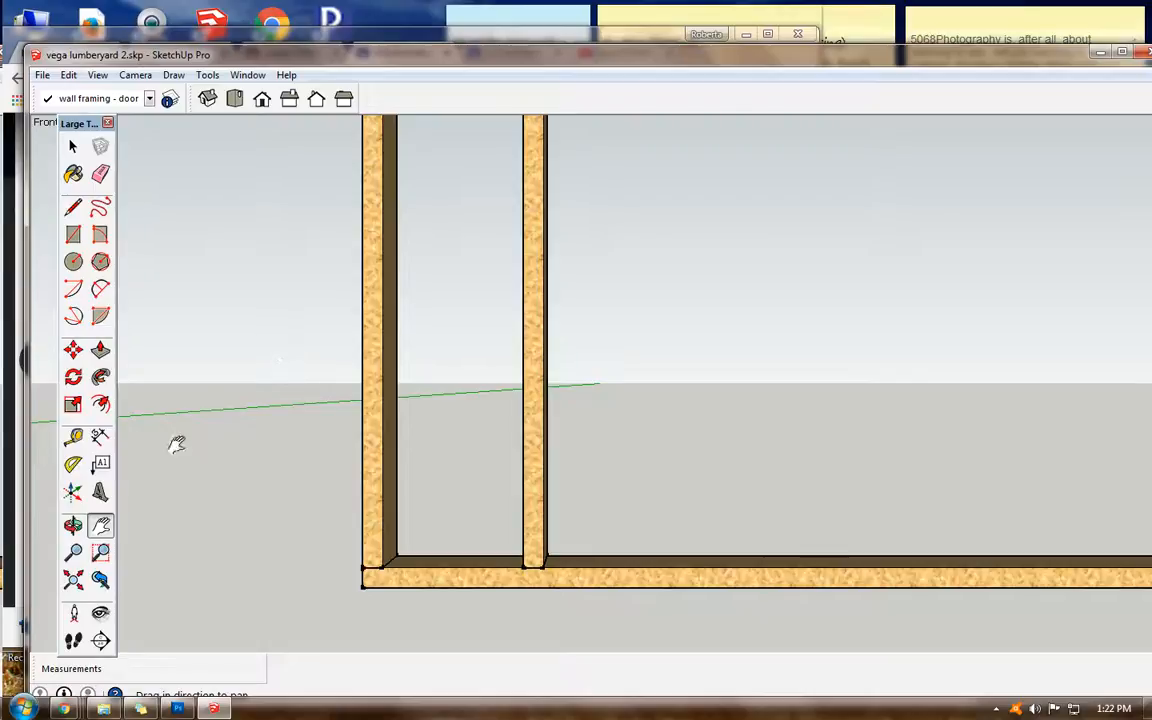
Step: Copy the second stud 2" along the sole plate, away from the end stud, to double it
left_click(73, 349)
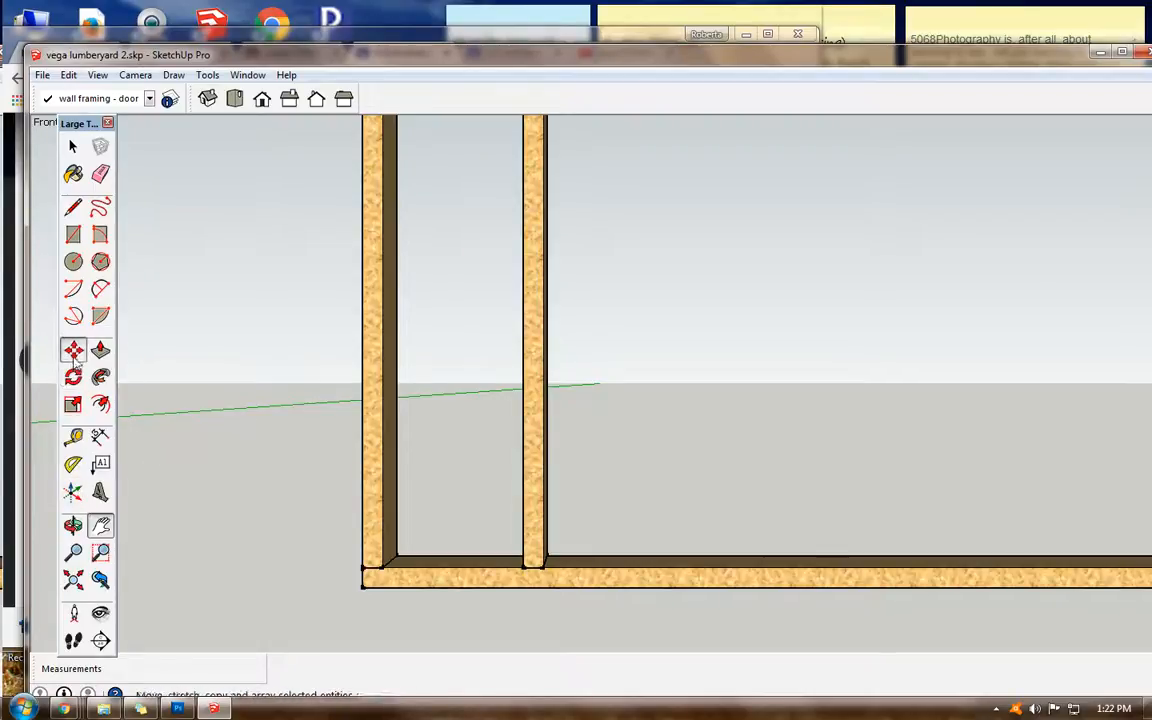
key("ctrl")
left_click(532, 541)
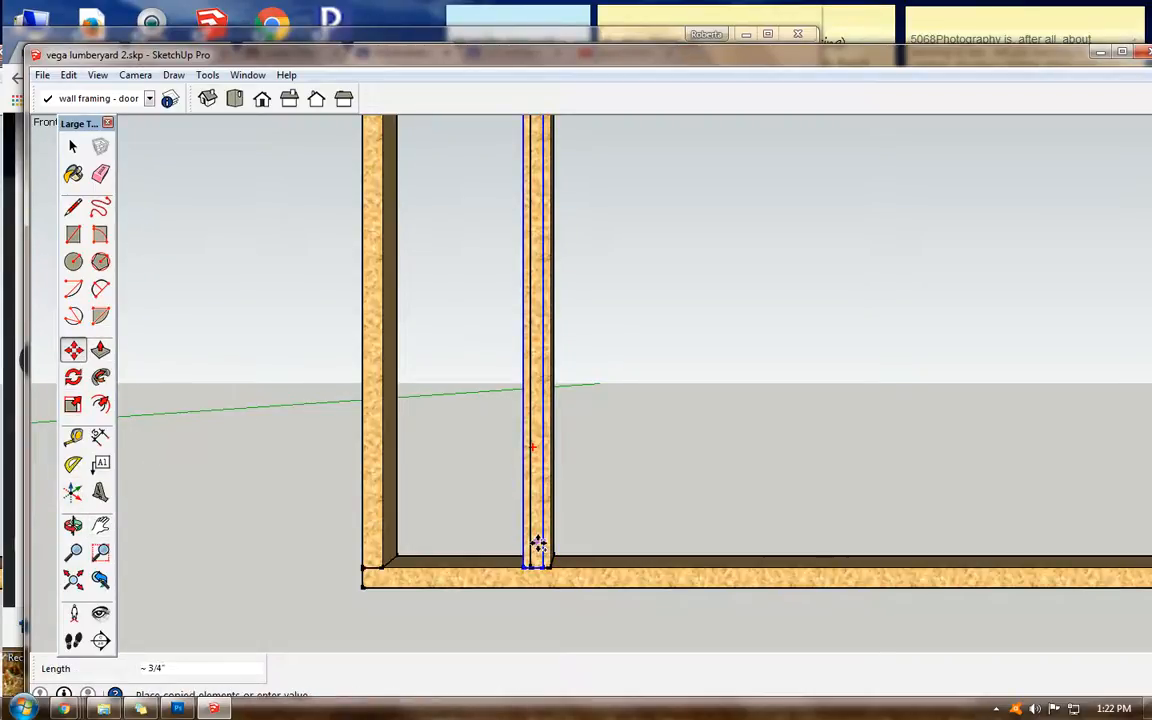
type("2")
key("Return")
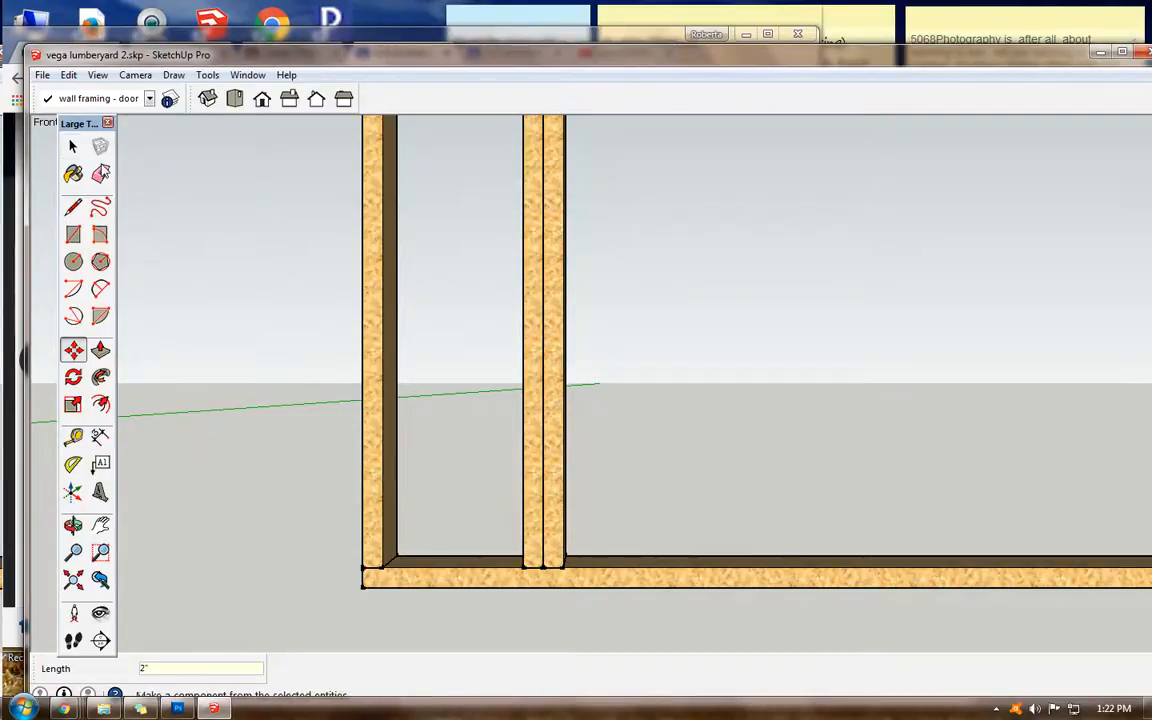
Step: Make the new inner stud of the doubled pair a unique component and clear the selection
left_click(74, 147)
left_click(552, 345)
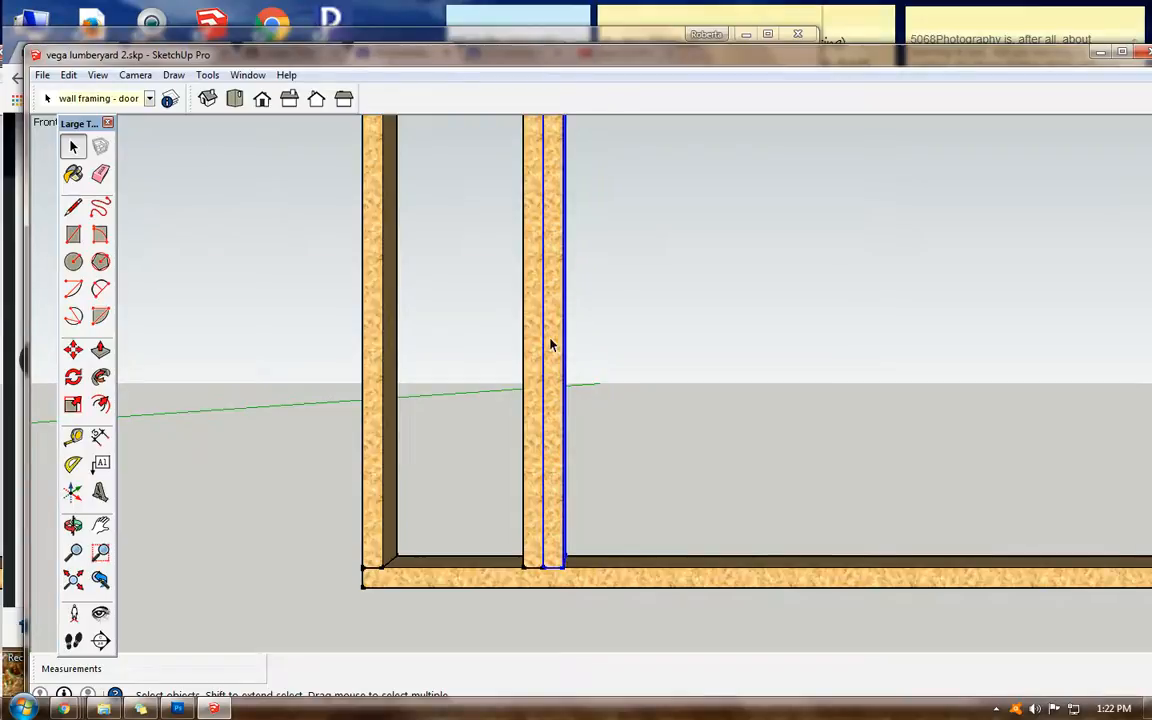
left_click(68, 75)
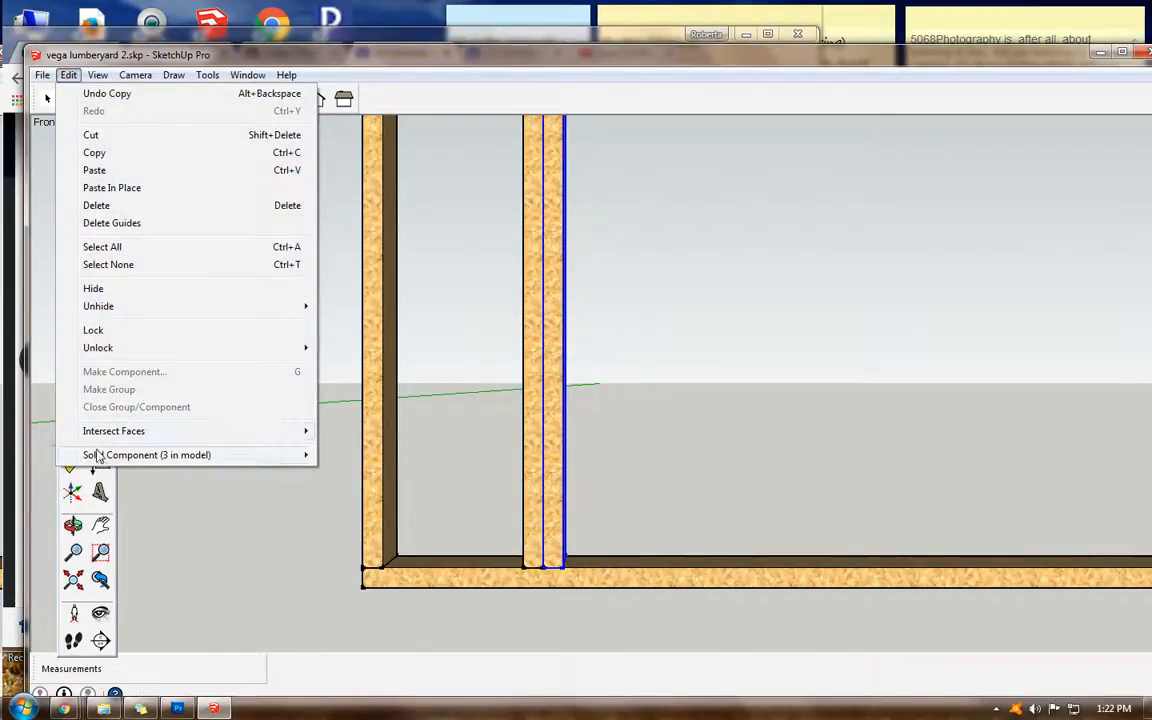
mouse_move(97, 455)
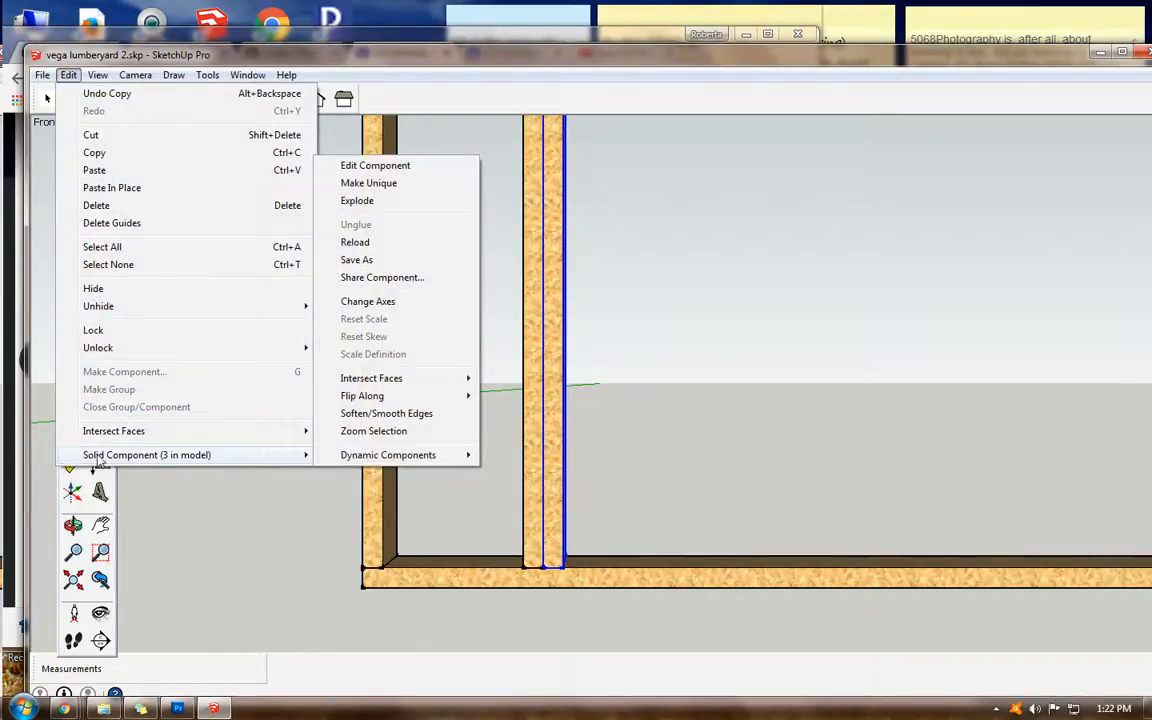
left_click(369, 184)
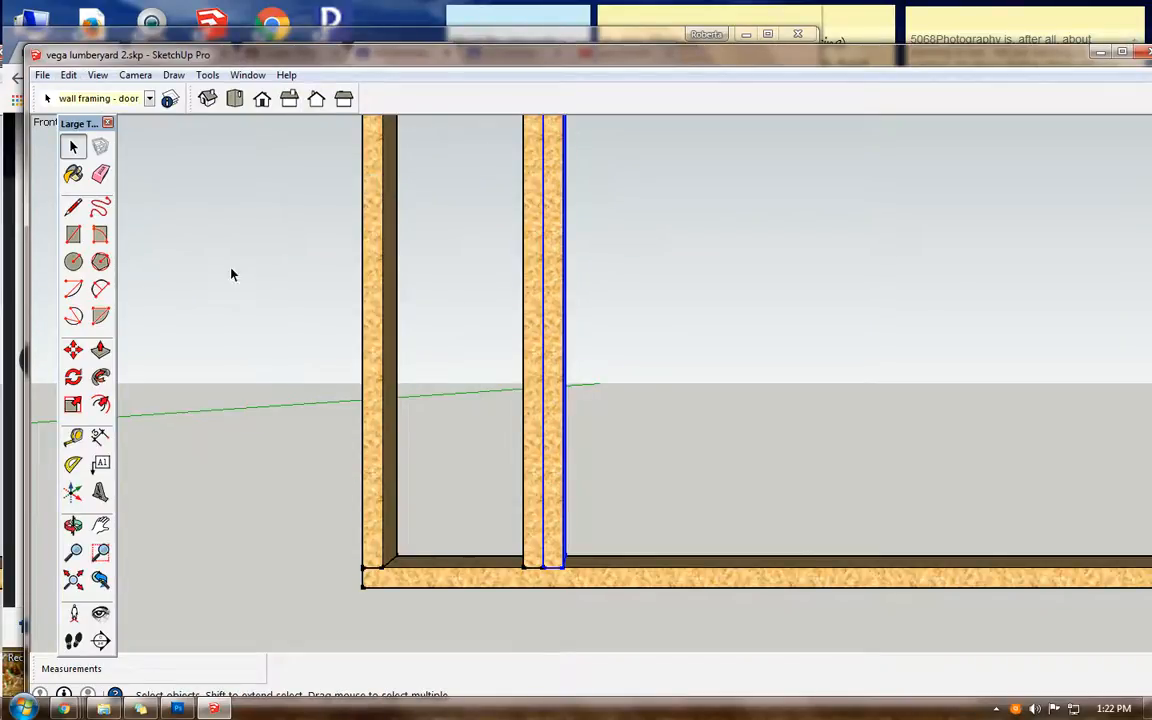
left_click(42, 75)
left_click(677, 310)
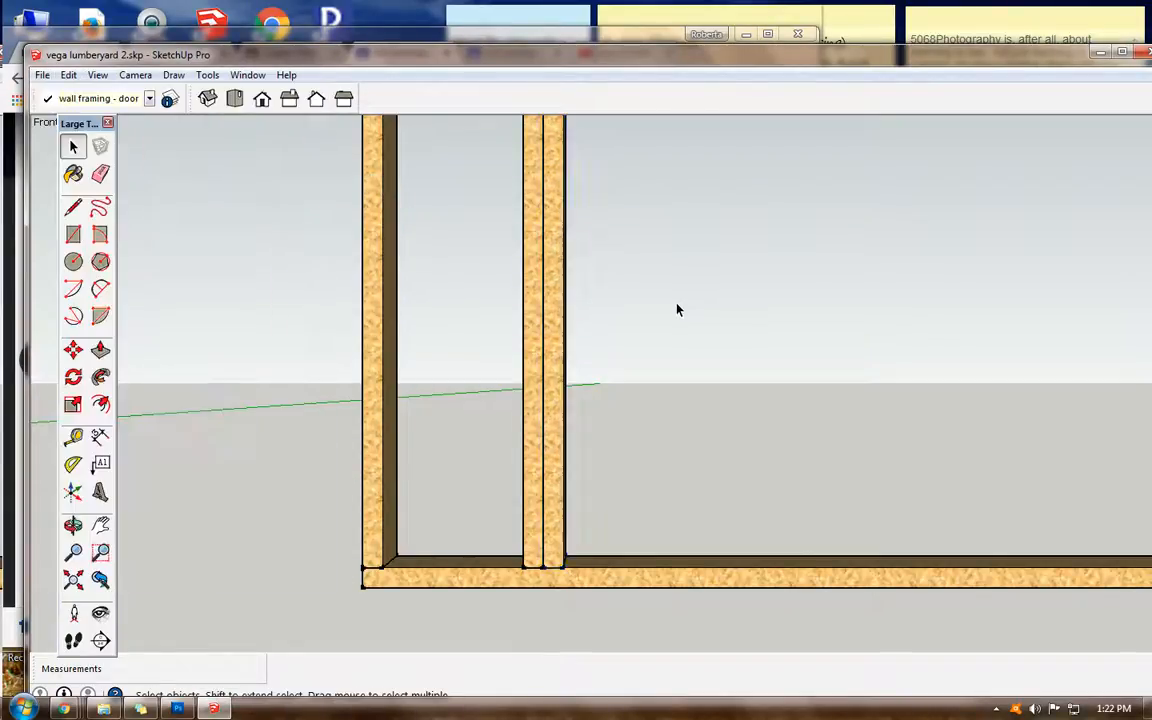
Step: Search the 3D Warehouse for "exterior door"
scroll(422, 391, "down", 5)
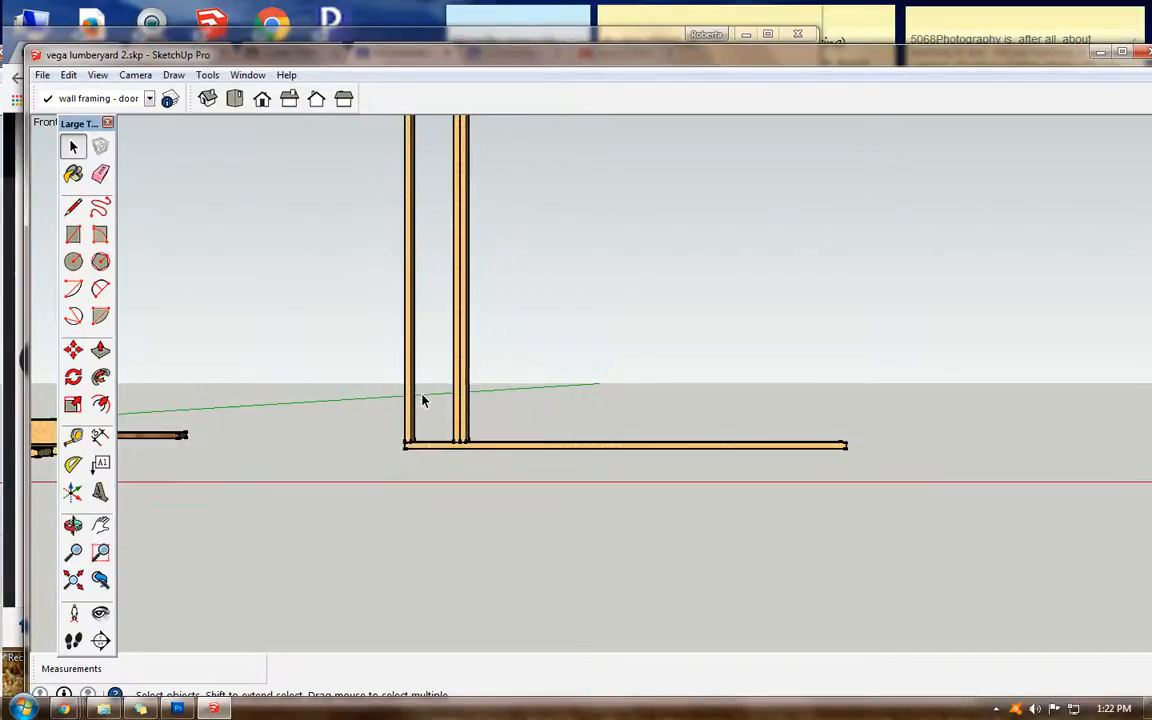
left_click(101, 527)
left_click_drag(294, 417, 353, 536)
left_click(42, 75)
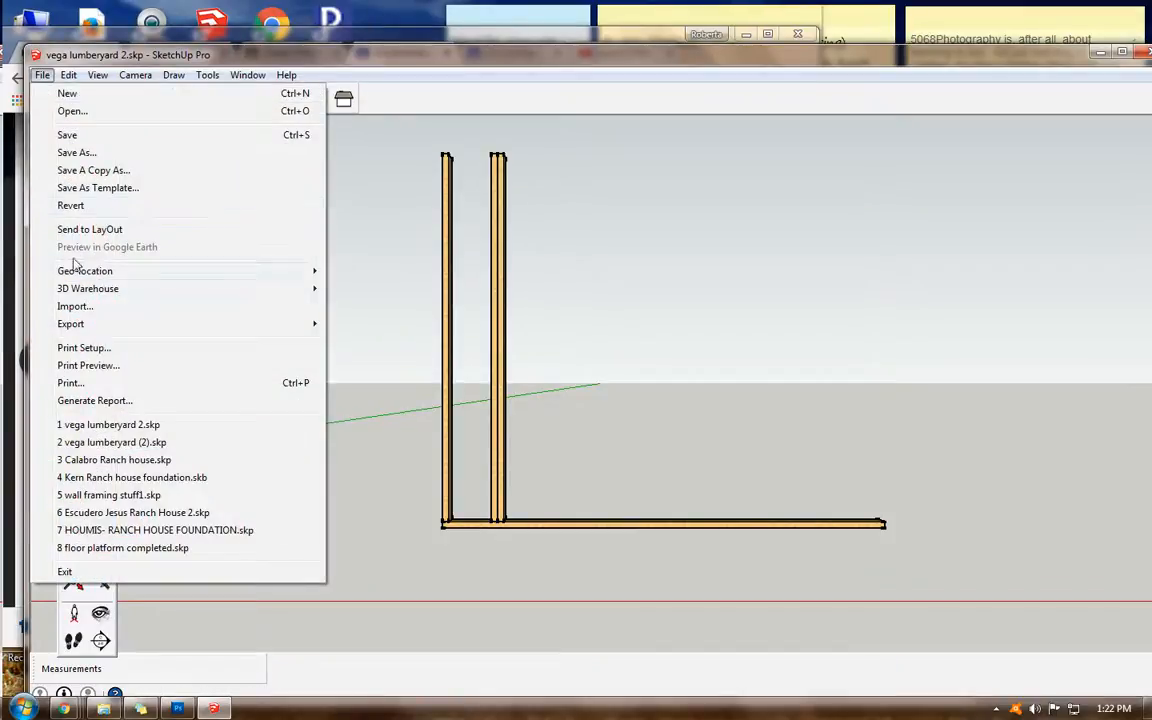
mouse_move(240, 295)
left_click(376, 291)
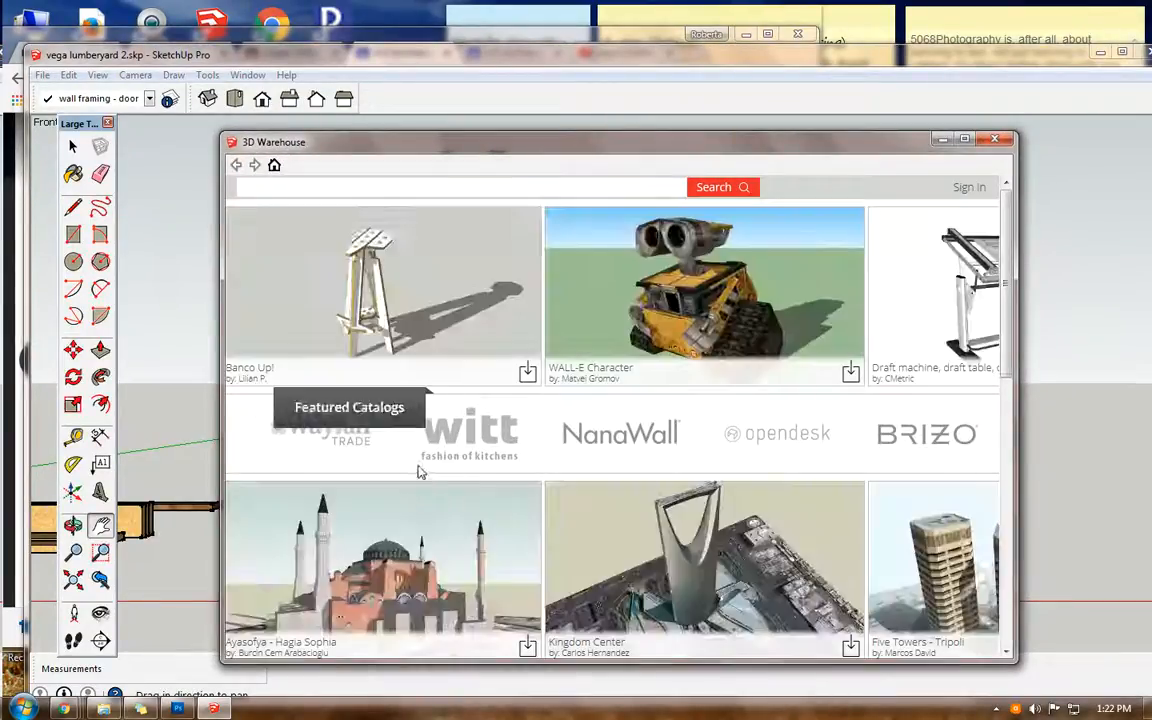
type("ex")
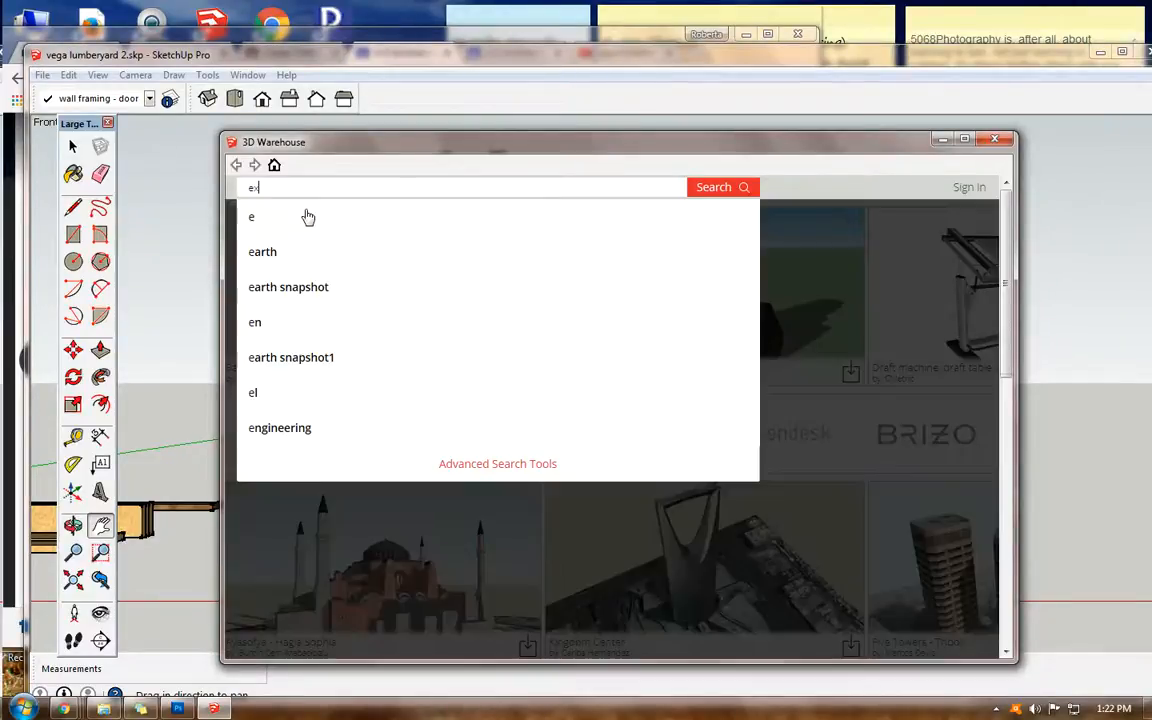
type("terior door")
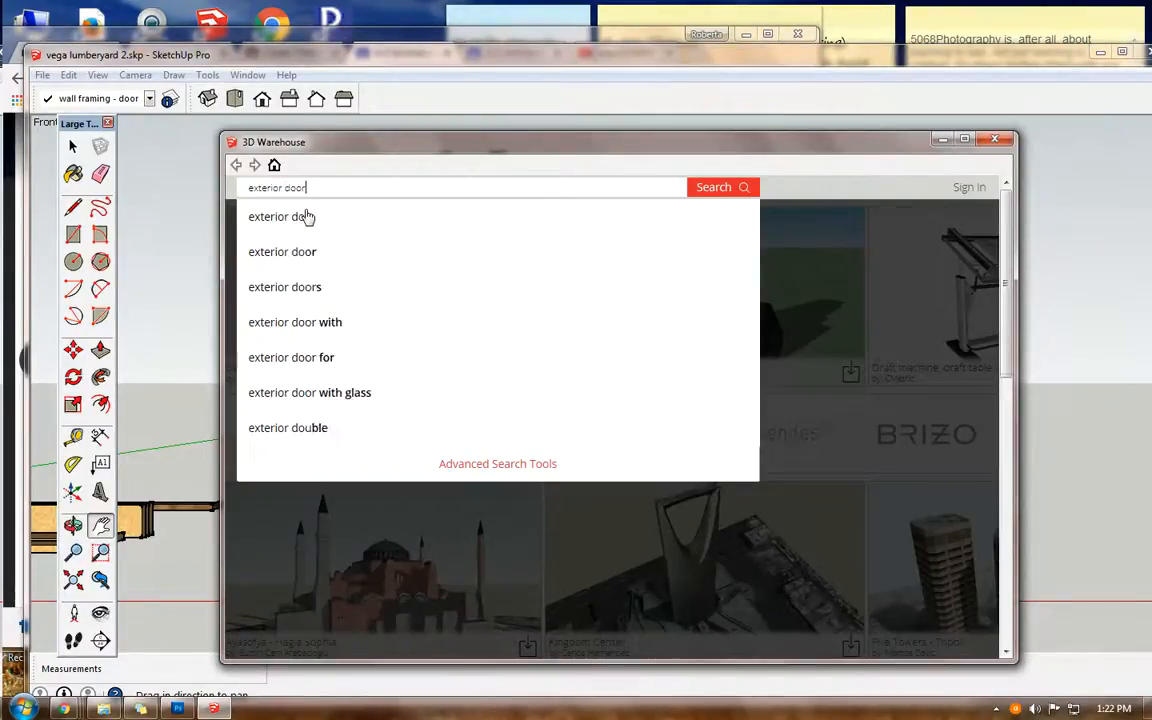
left_click(306, 217)
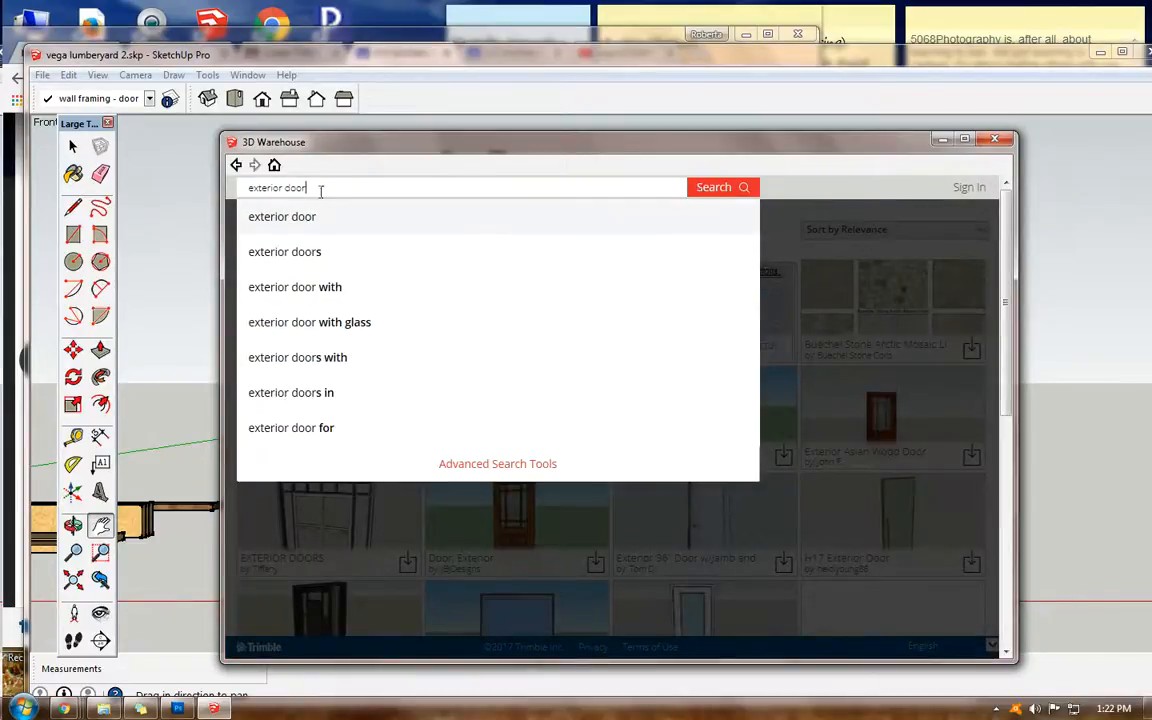
left_click(712, 188)
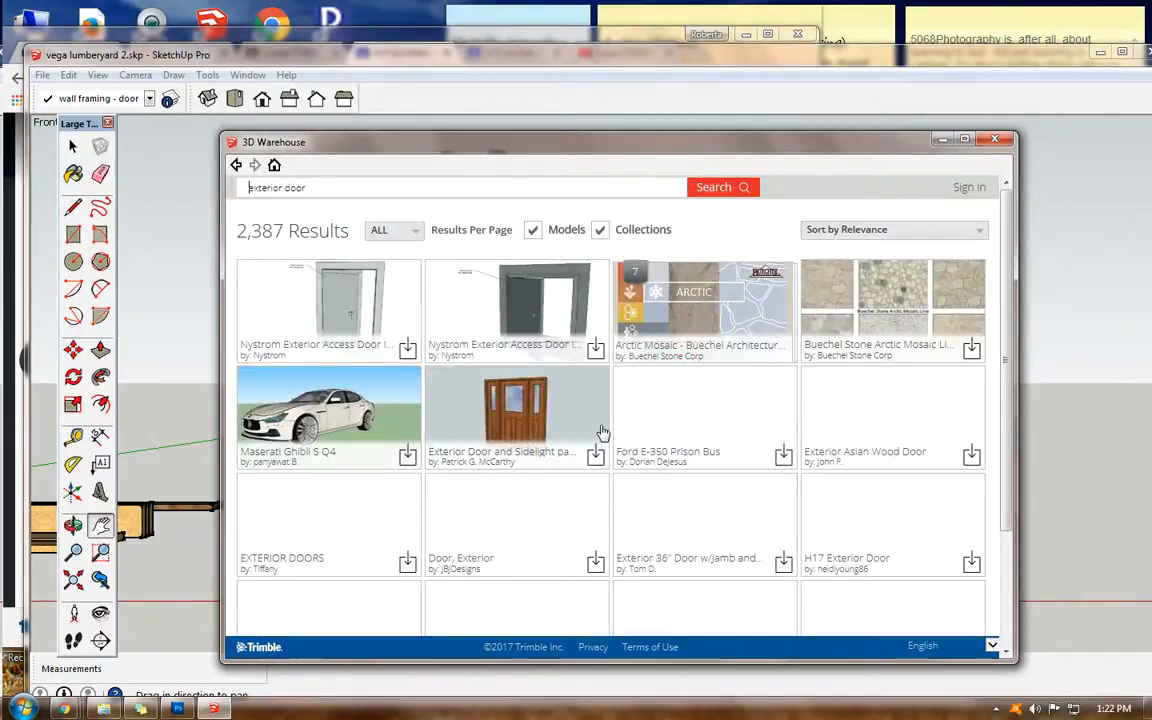
Step: Load the 7' Exterior Door model directly into the drawing and place it beside the end stud
scroll(583, 460, "down", 1)
scroll(583, 460, "down", 3)
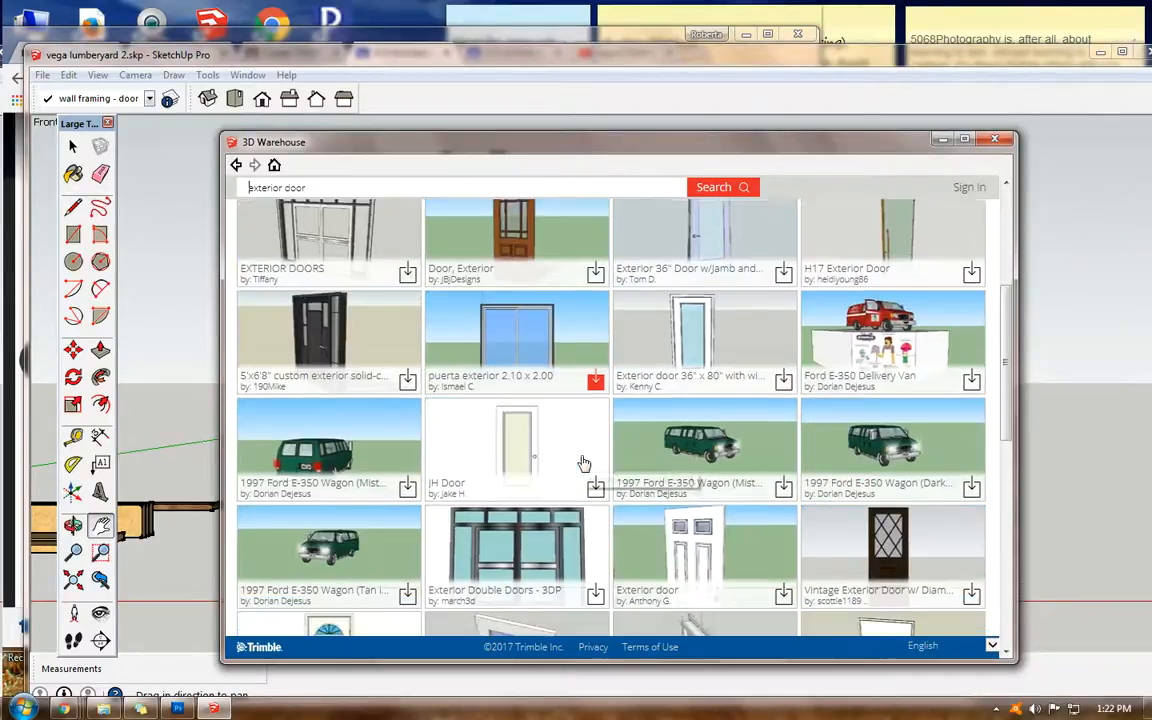
scroll(585, 461, "down", 1)
scroll(585, 462, "down", 1)
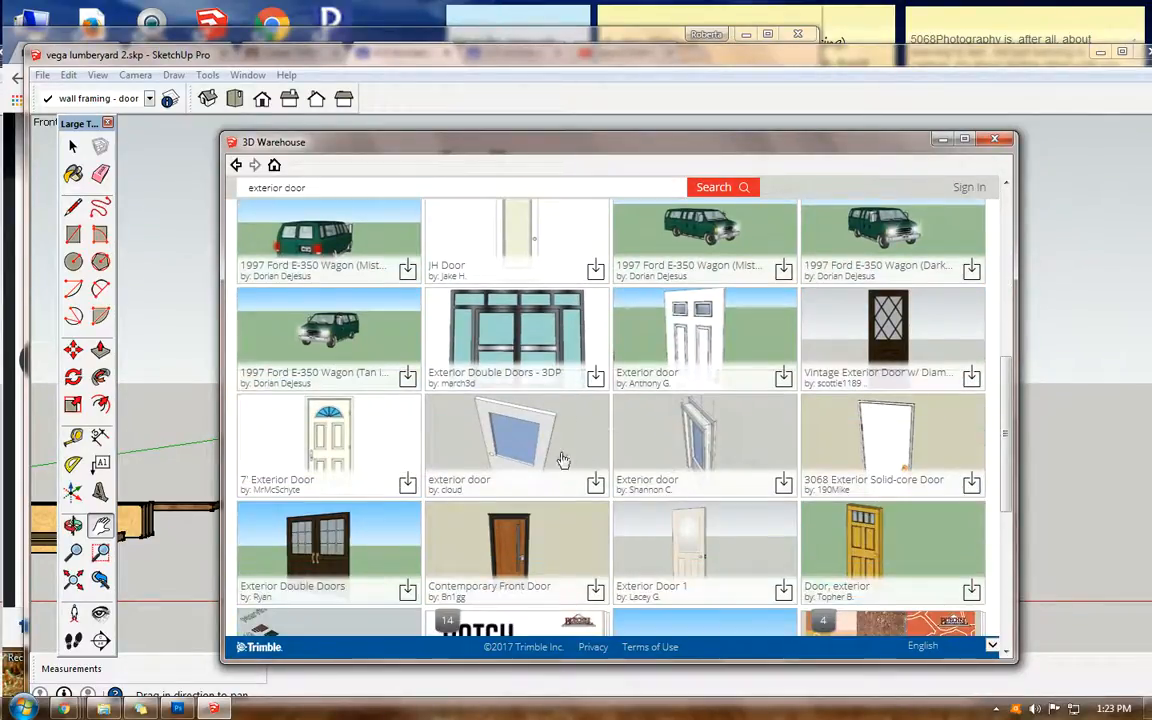
left_click(326, 443)
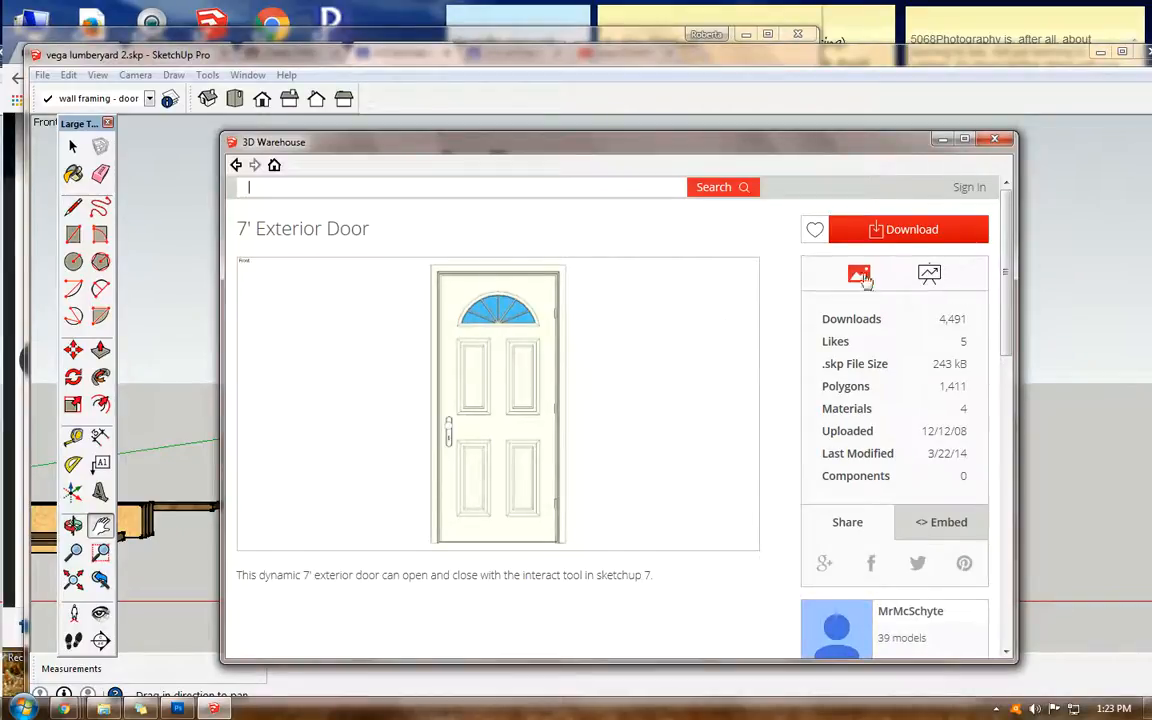
left_click(893, 232)
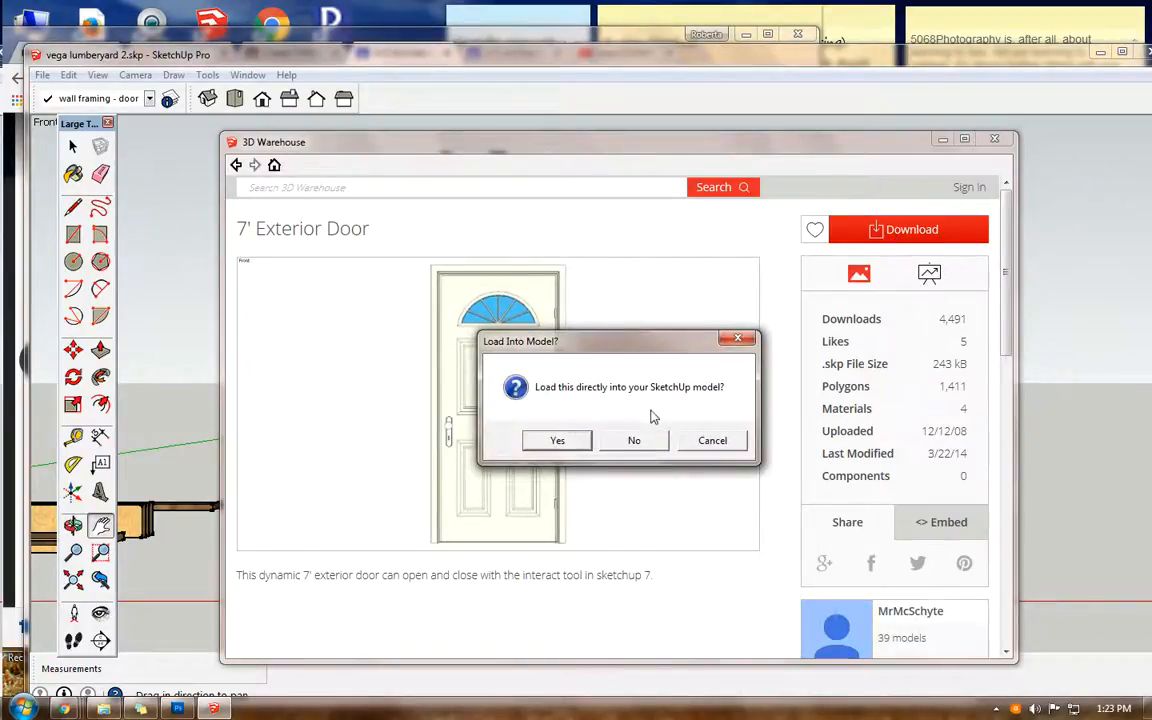
left_click(557, 442)
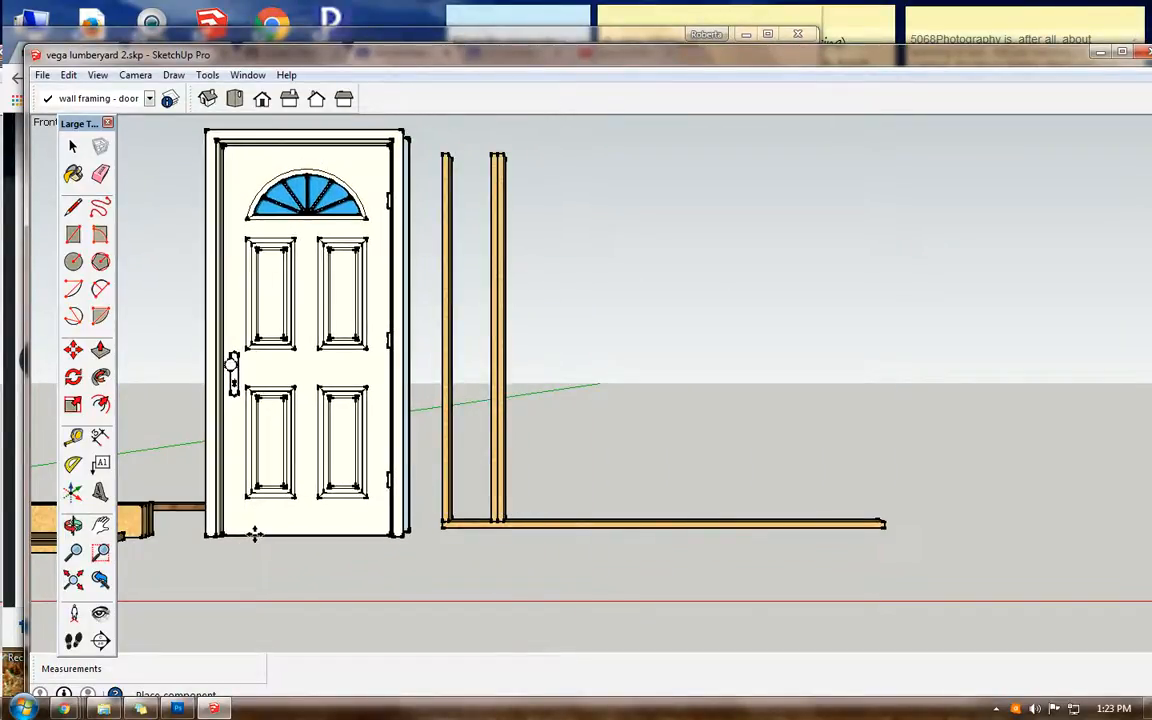
left_click(254, 535)
Step: Dimension the overall height of the exterior door along its handle side
left_click(100, 525)
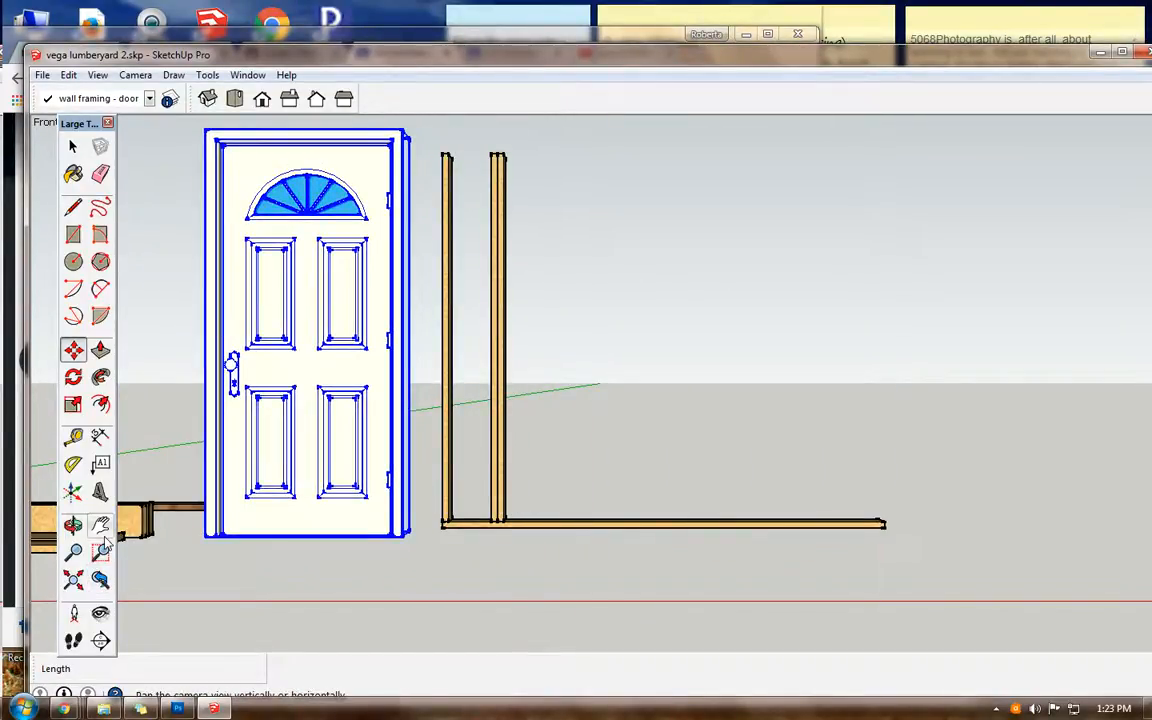
left_click_drag(249, 558, 421, 600)
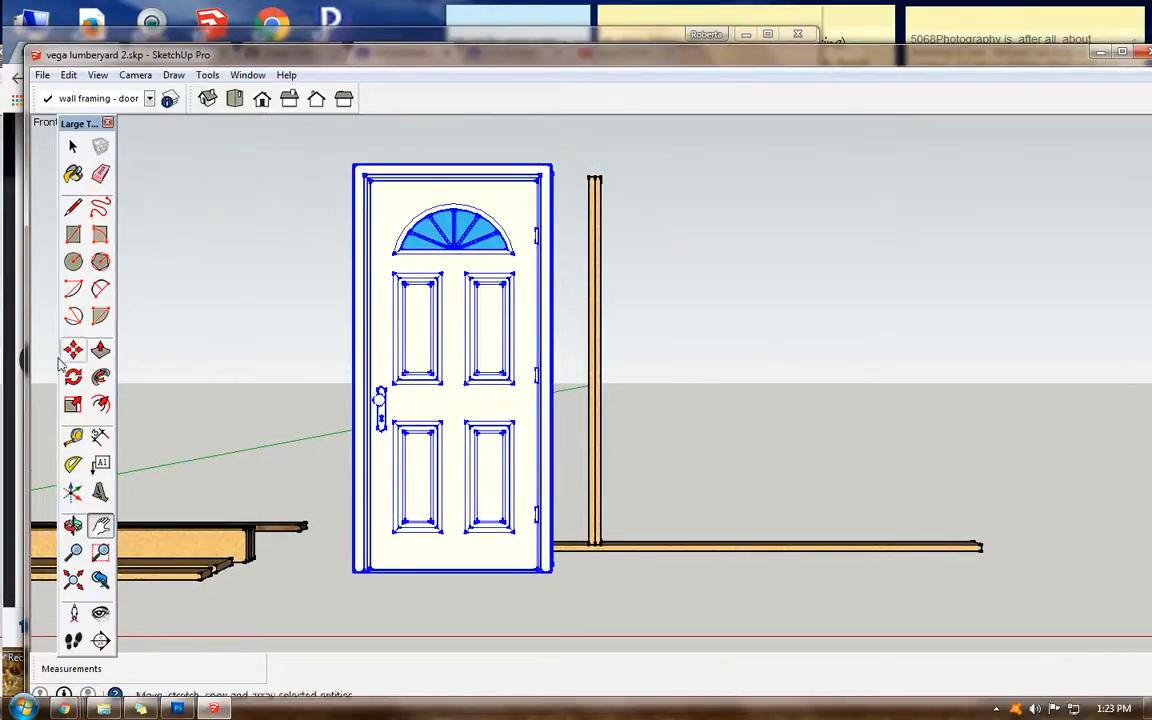
left_click(100, 436)
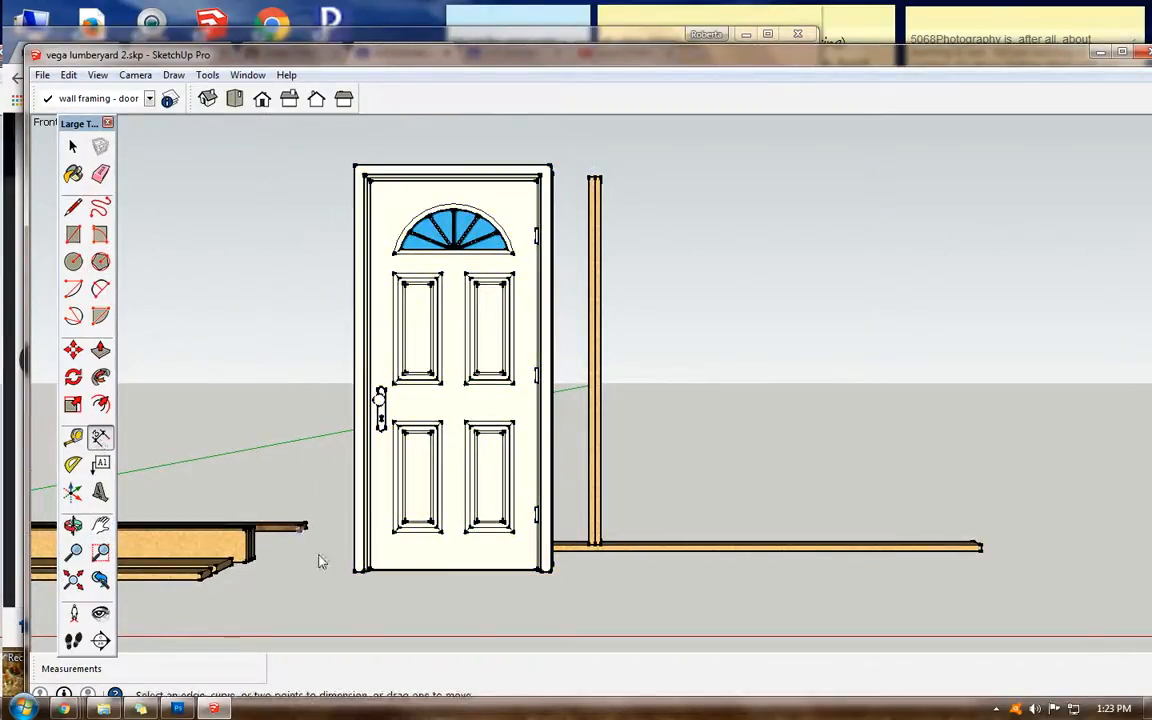
left_click(352, 574)
left_click(352, 168)
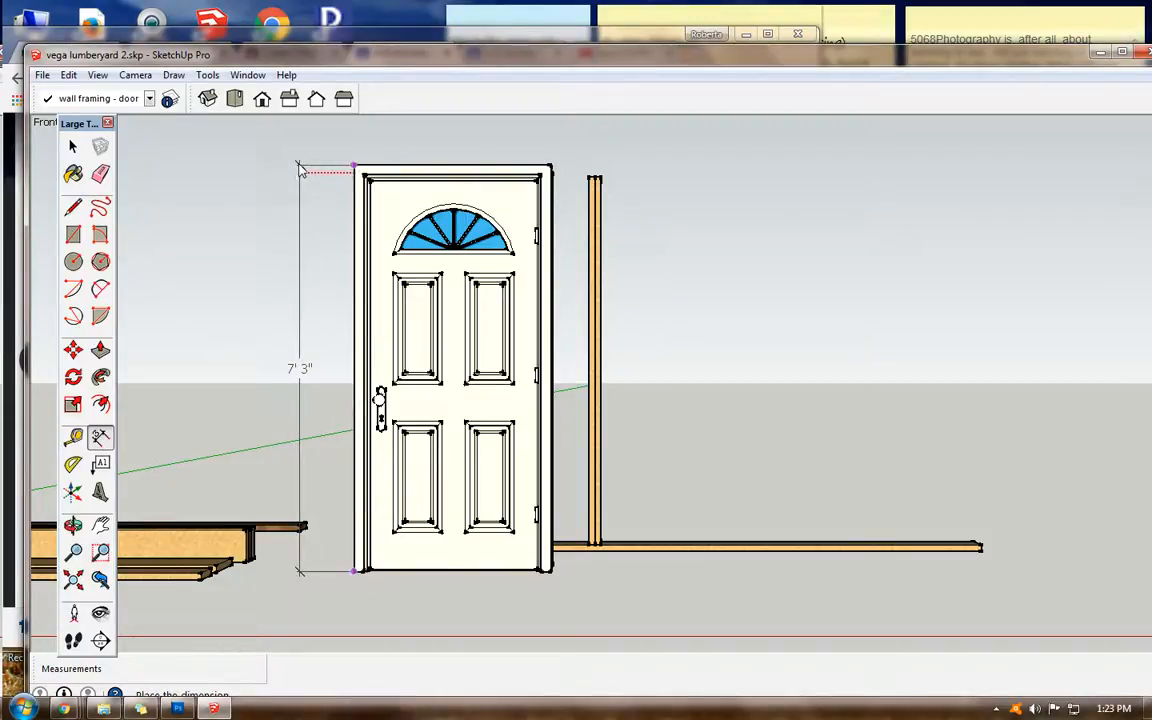
left_click(304, 166)
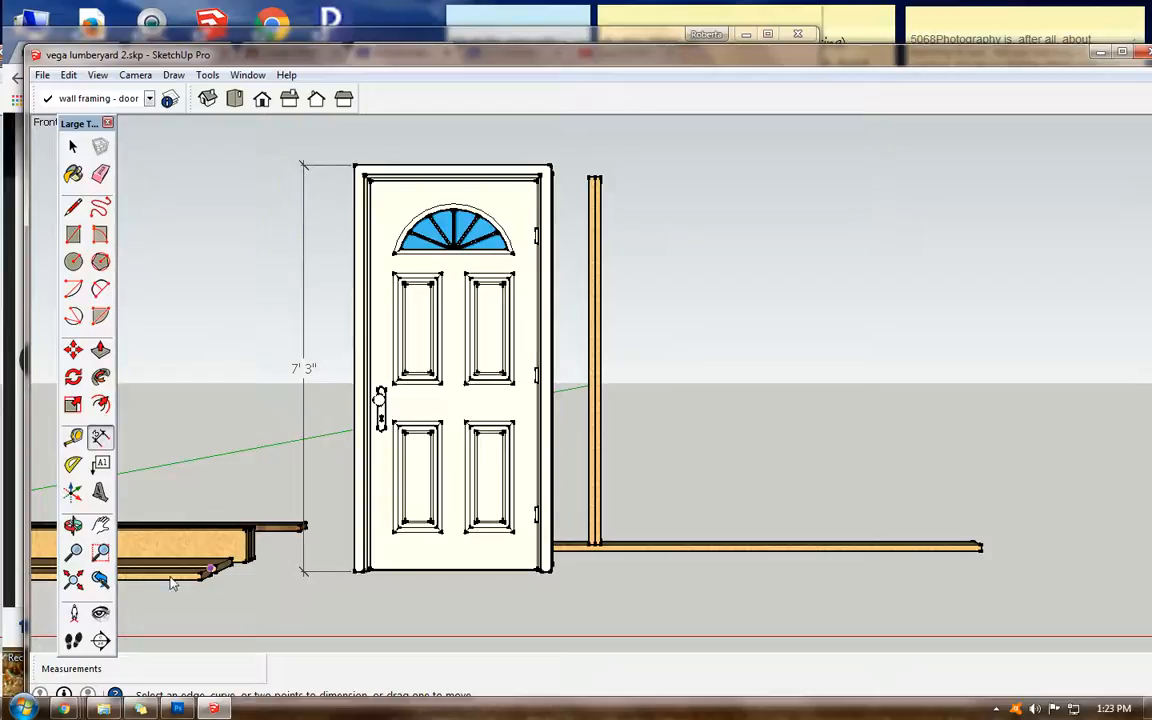
Step: Dimension the overall width of the exterior door frame, placing the dimension above the door
left_click(100, 525)
left_click_drag(205, 420, 213, 489)
left_click(100, 437)
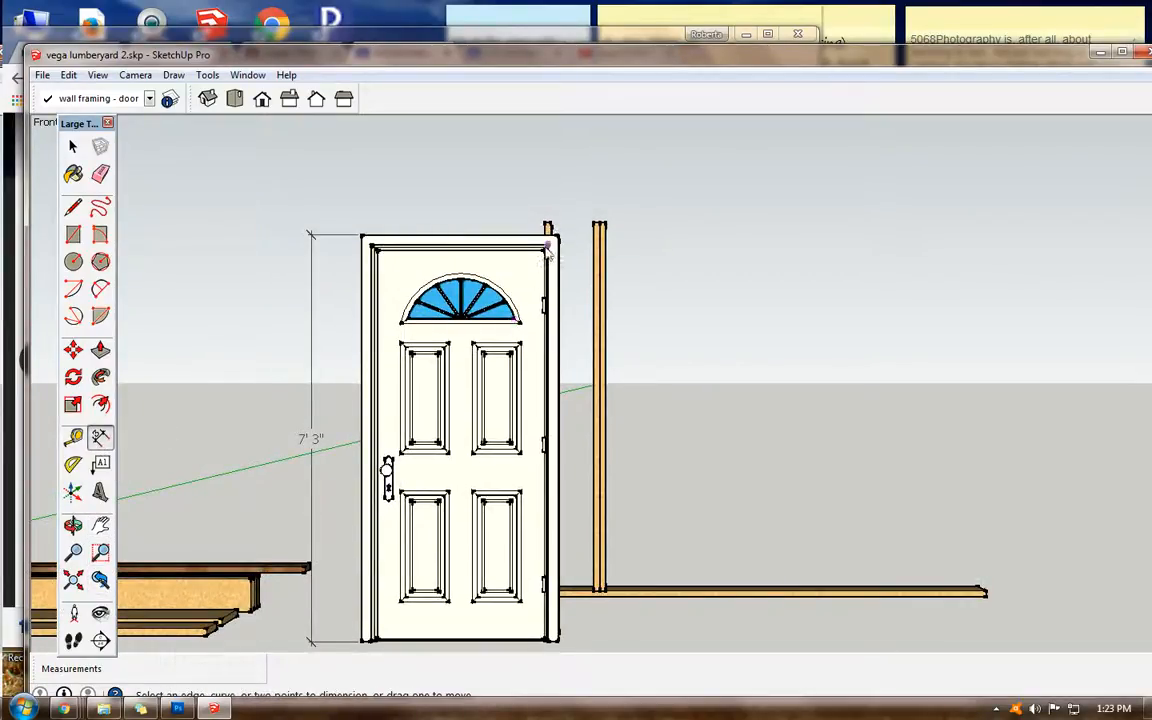
left_click(557, 237)
left_click(362, 236)
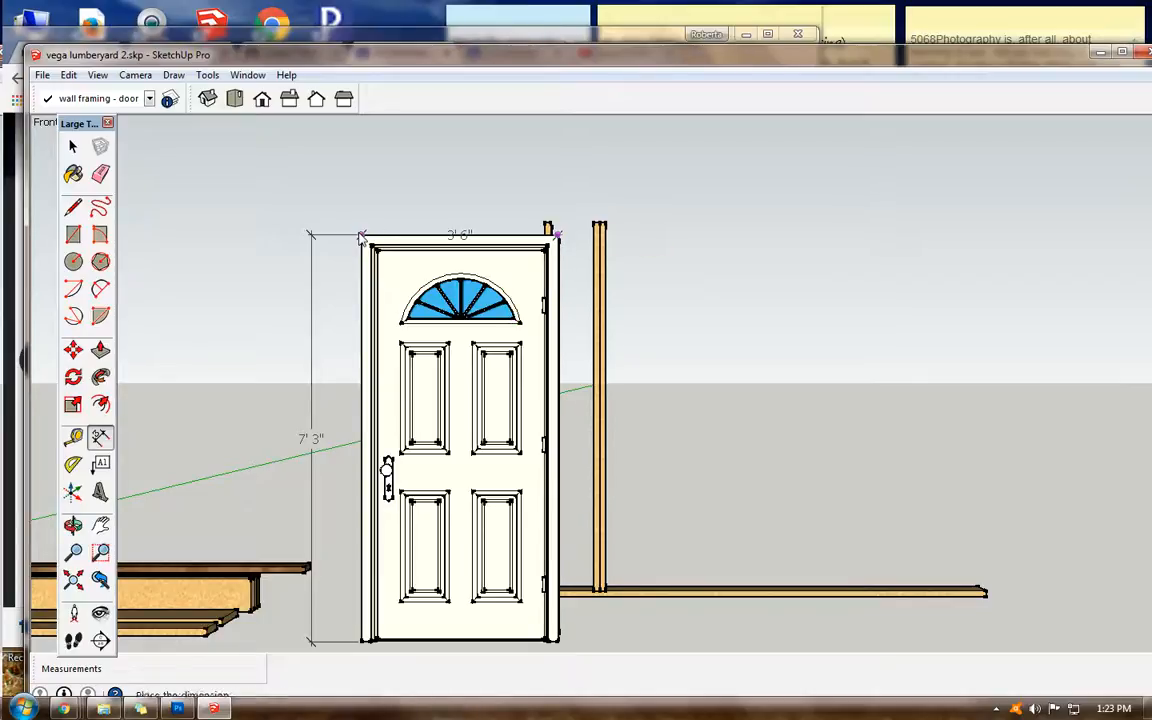
left_click(363, 189)
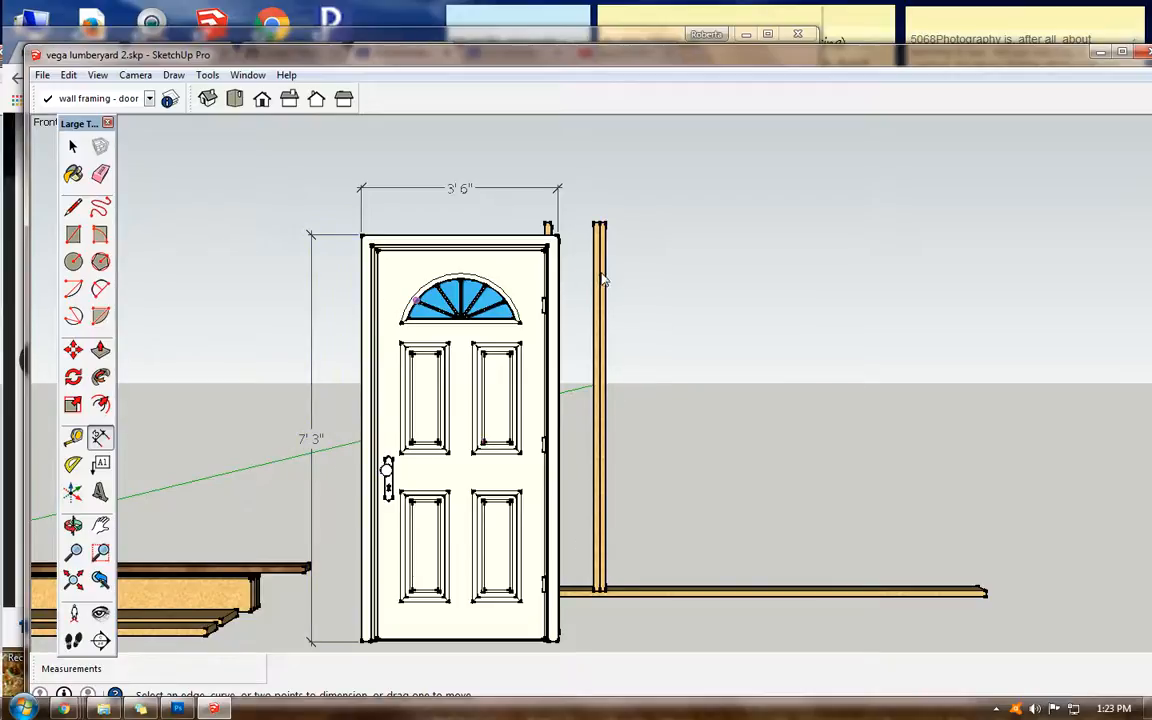
scroll(603, 283, "up", 2)
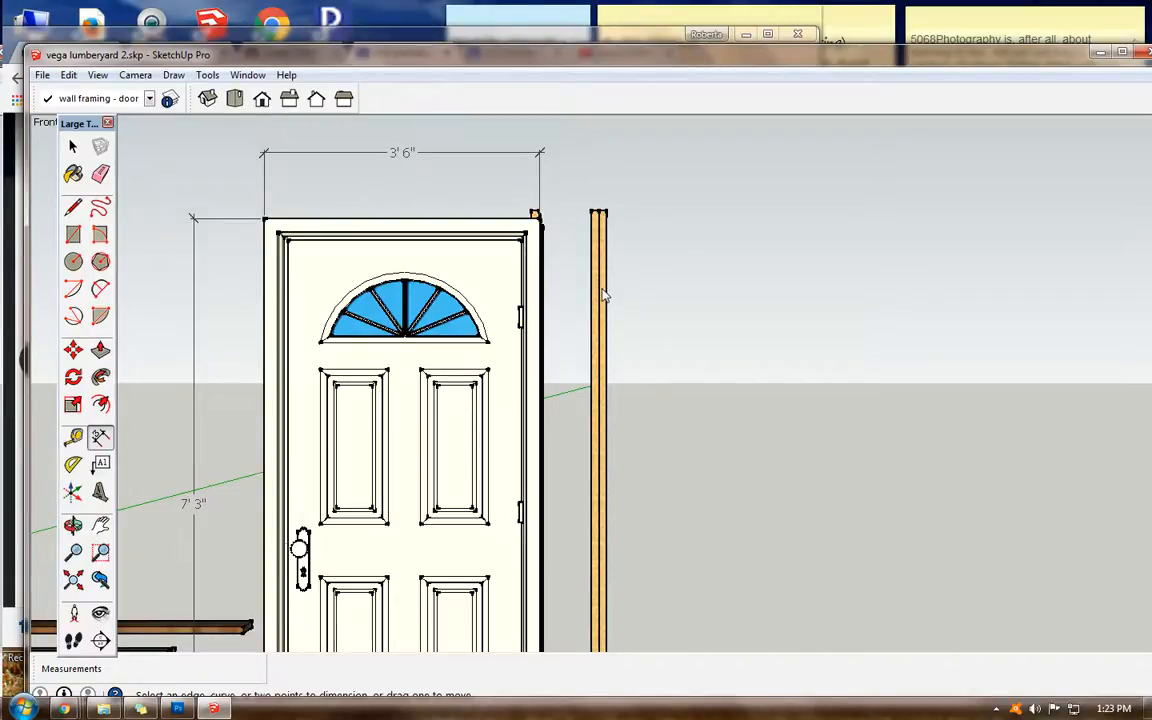
scroll(607, 292, "up", 1)
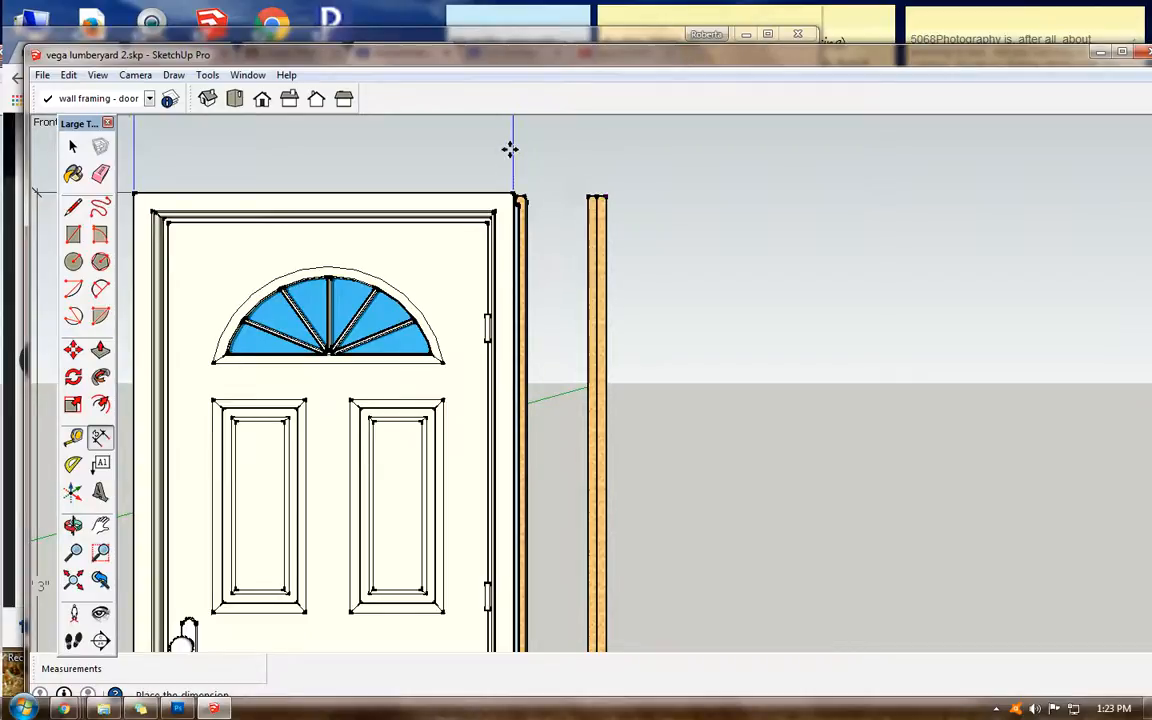
scroll(625, 368, "down", 5)
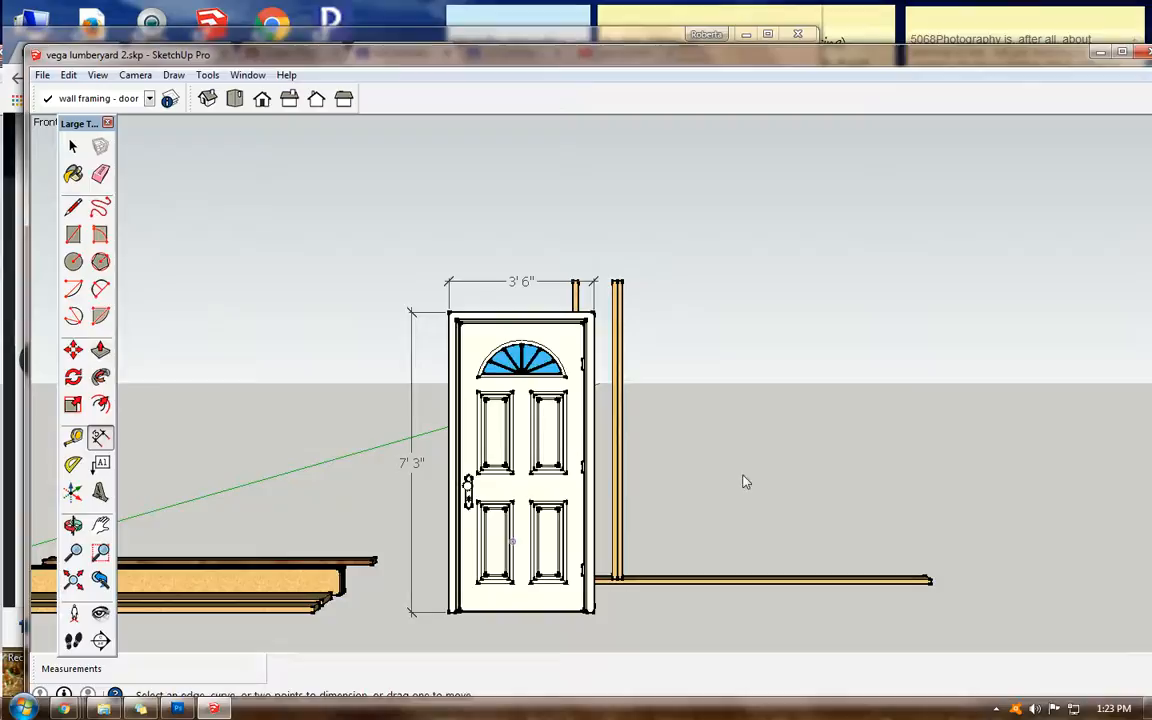
Step: Shorten the inner stud of the doubled pair beside the opening by pushing its top face down with Push/Pull
key("o")
left_click_drag(784, 488, 617, 505)
scroll(660, 495, "up", 5)
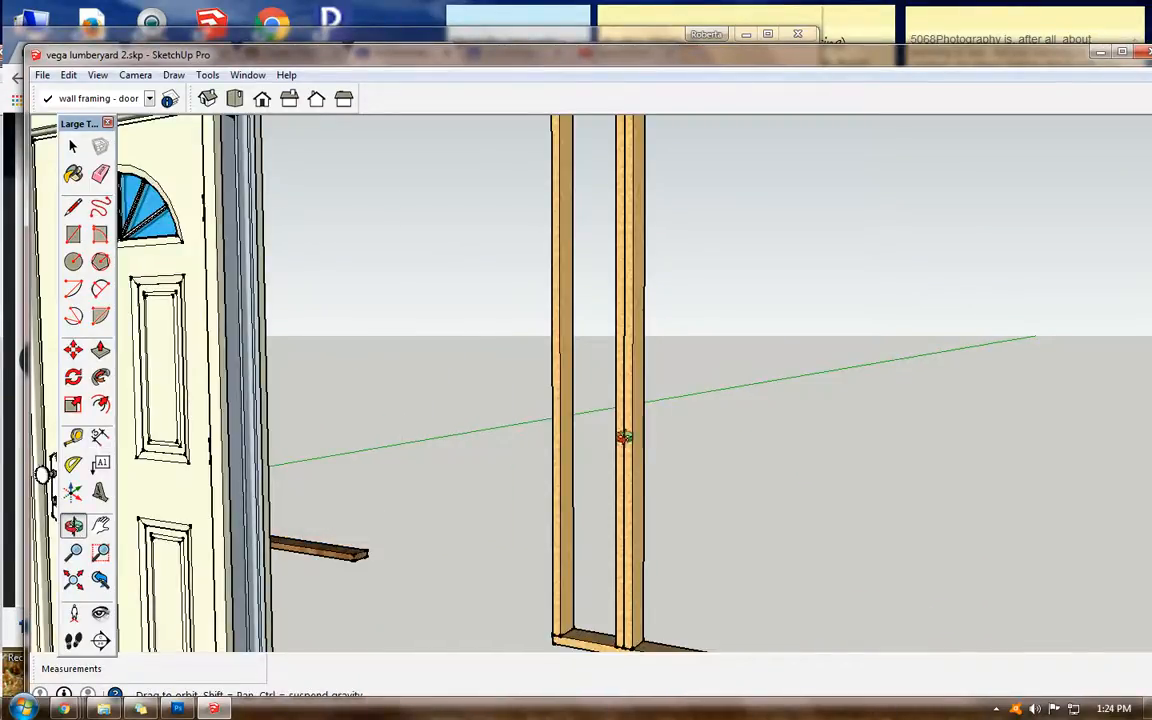
left_click(73, 148)
left_click(634, 333)
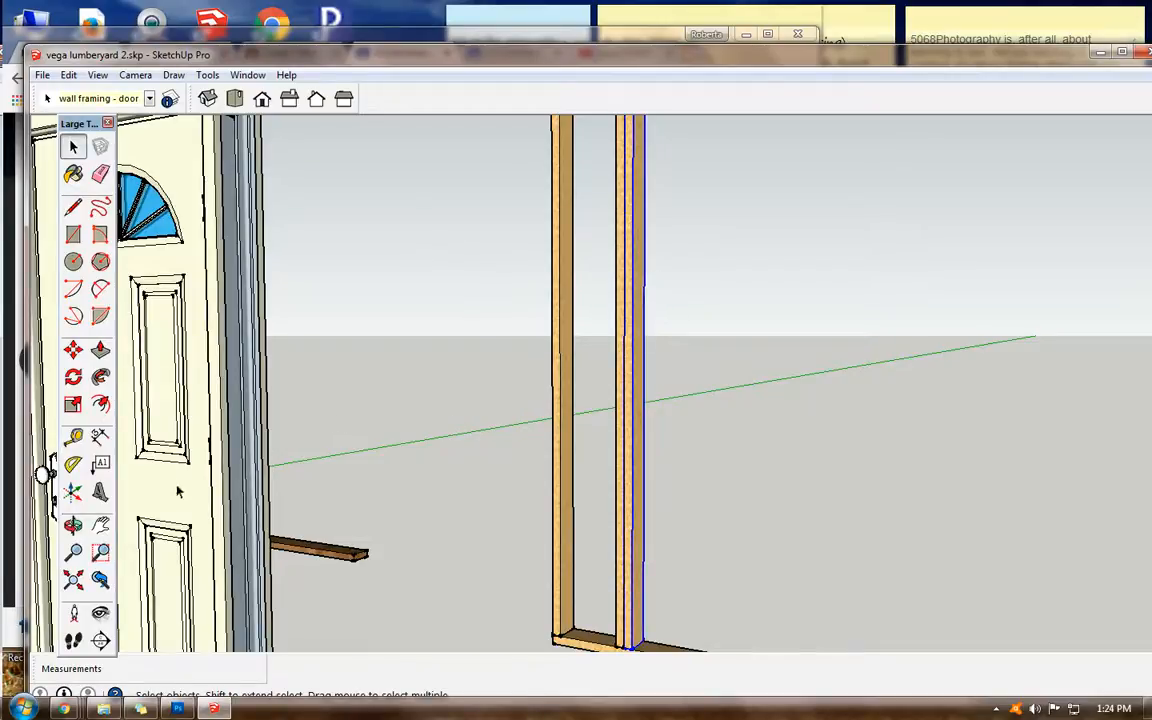
left_click(100, 525)
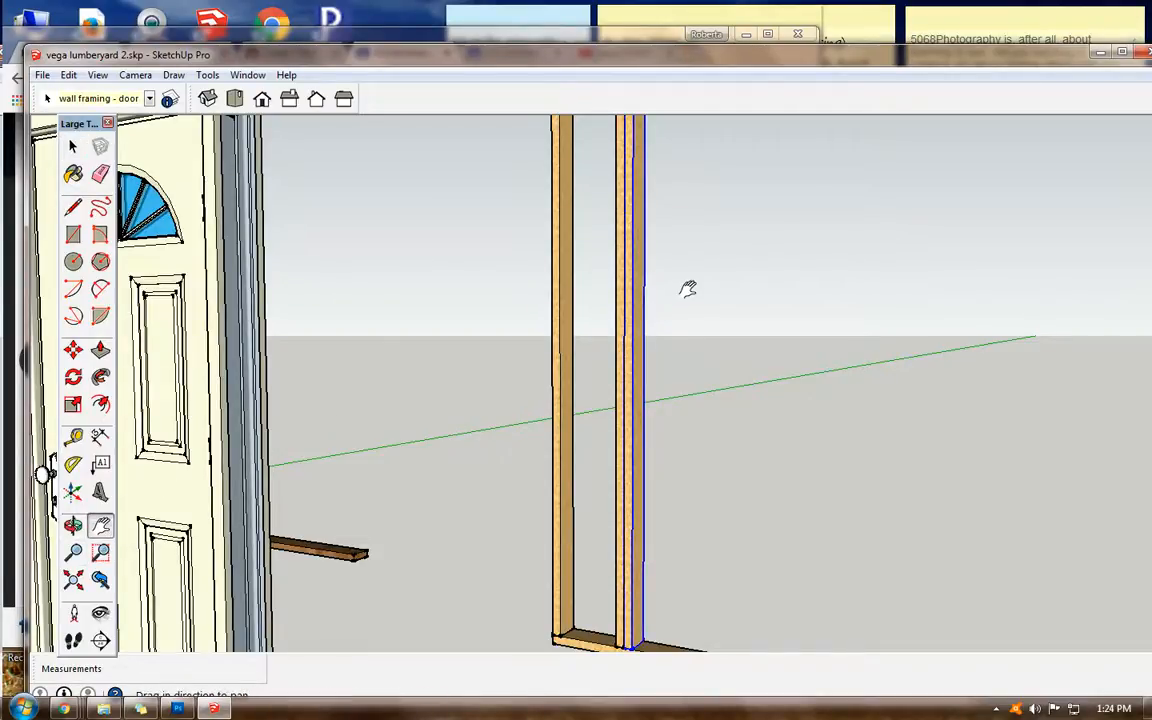
scroll(694, 401, "down", 4)
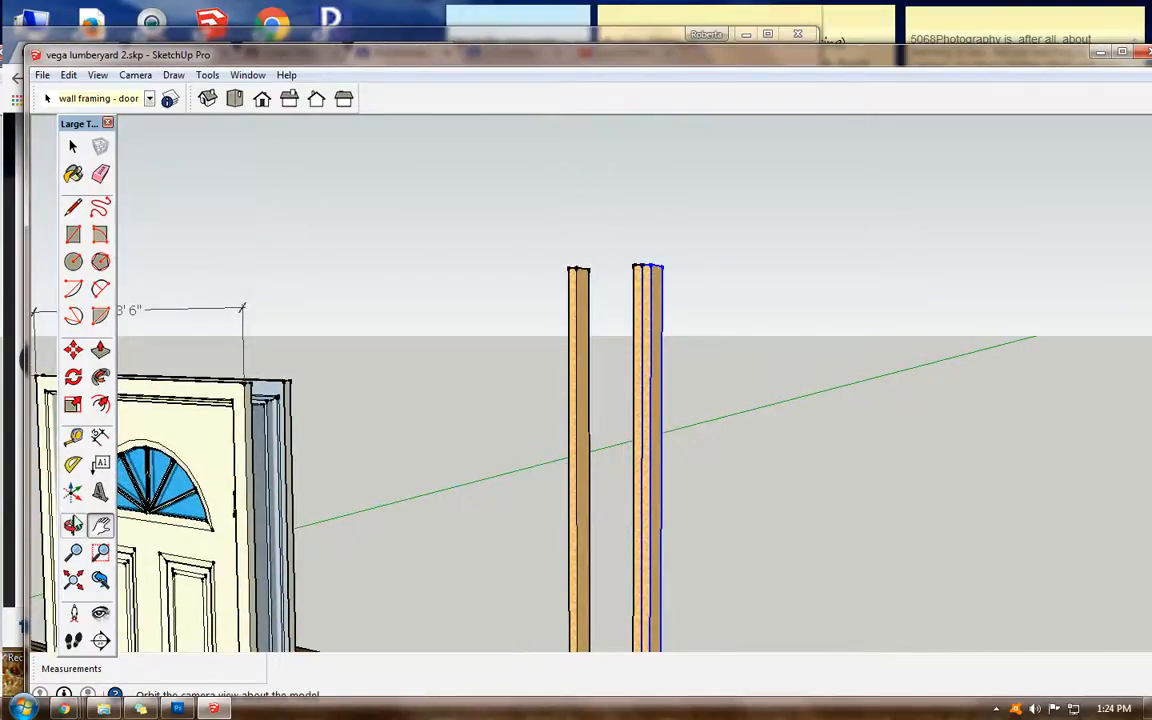
left_click(73, 525)
left_click_drag(473, 319, 599, 381)
key("space")
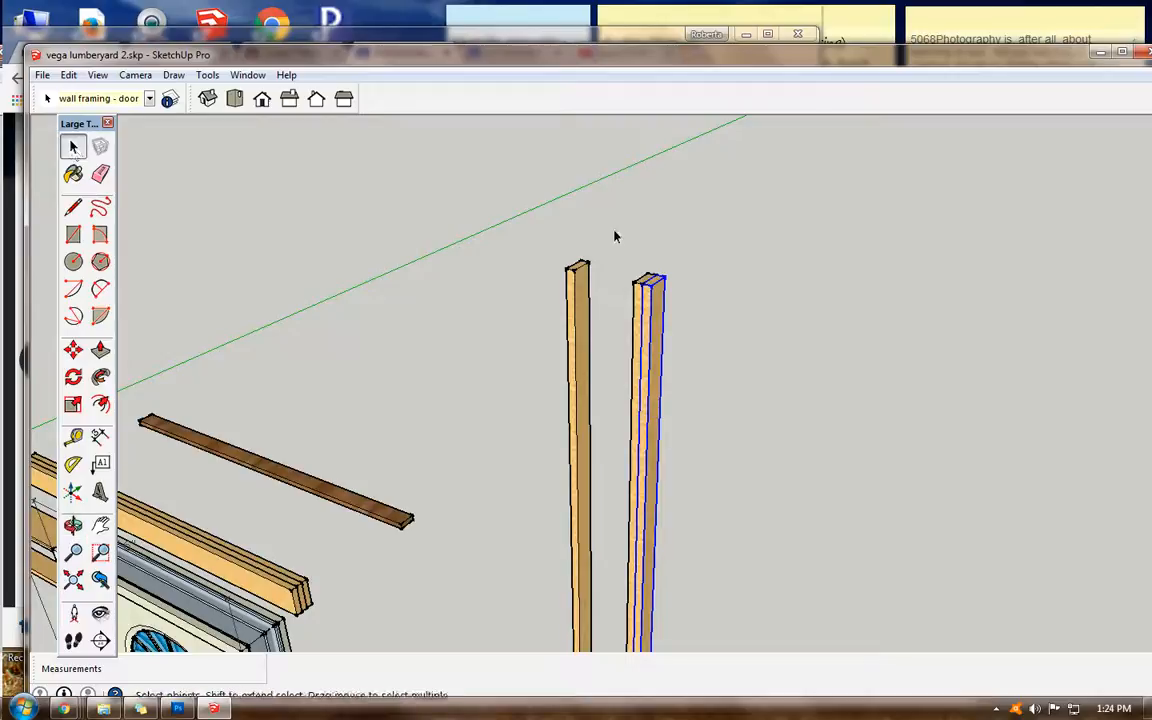
double_click(657, 287)
left_click(652, 281)
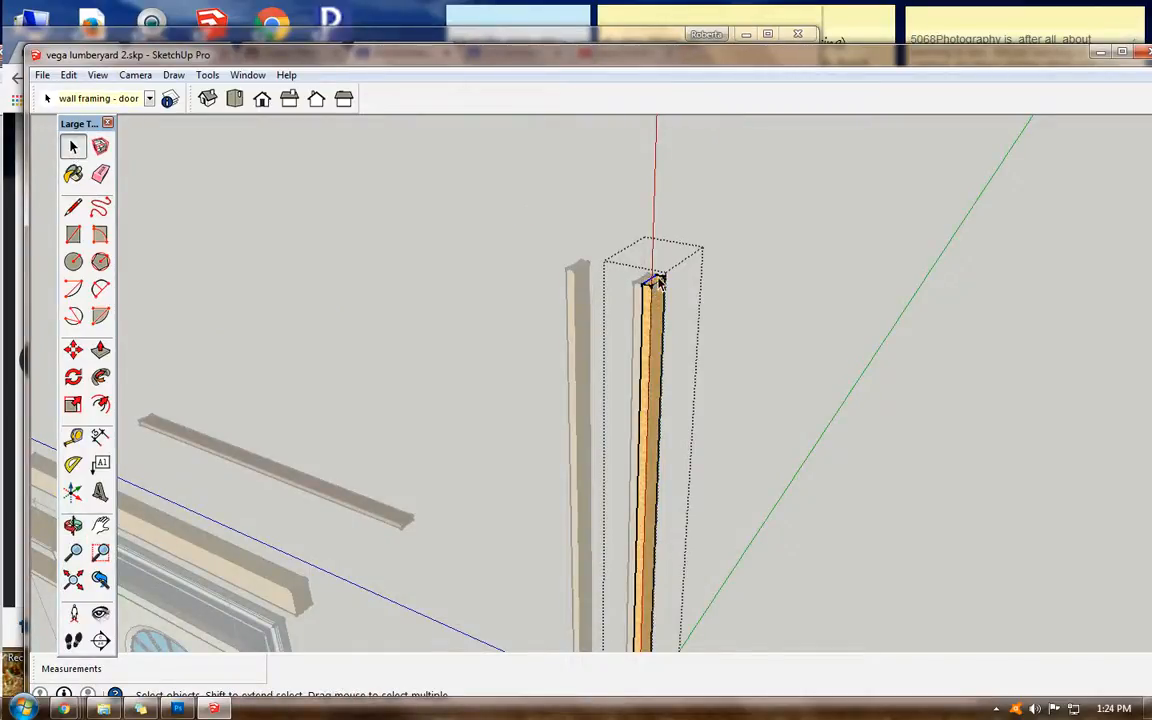
scroll(657, 282, "up", 2)
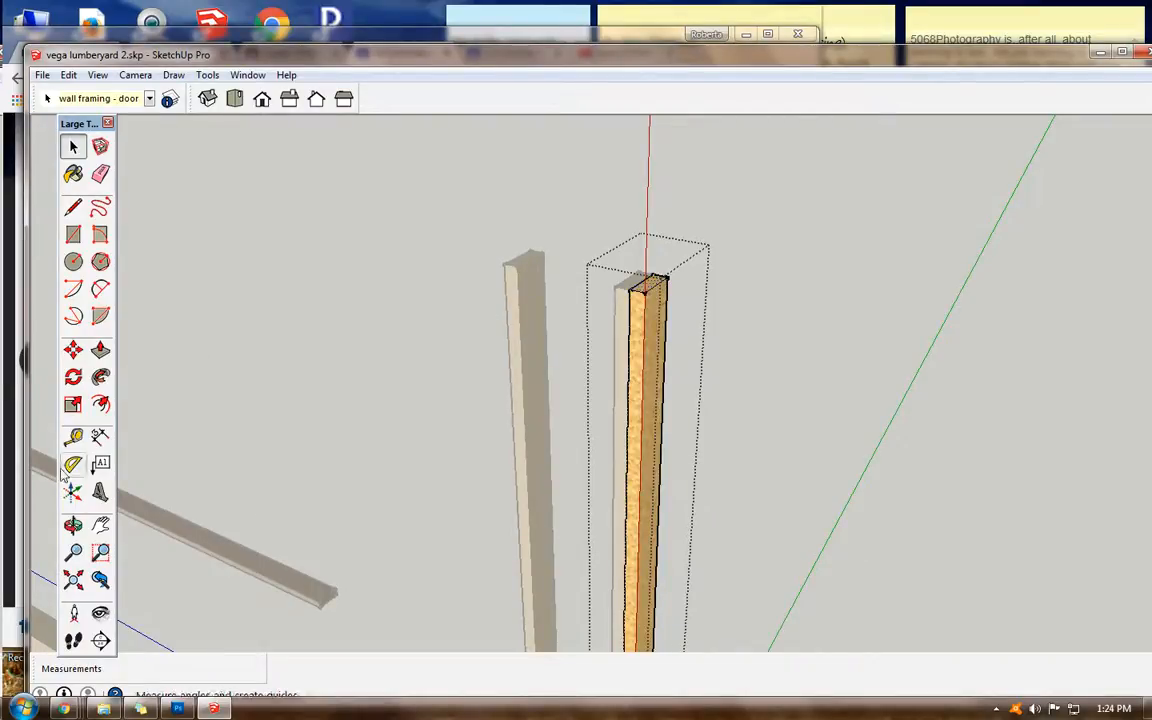
left_click(100, 349)
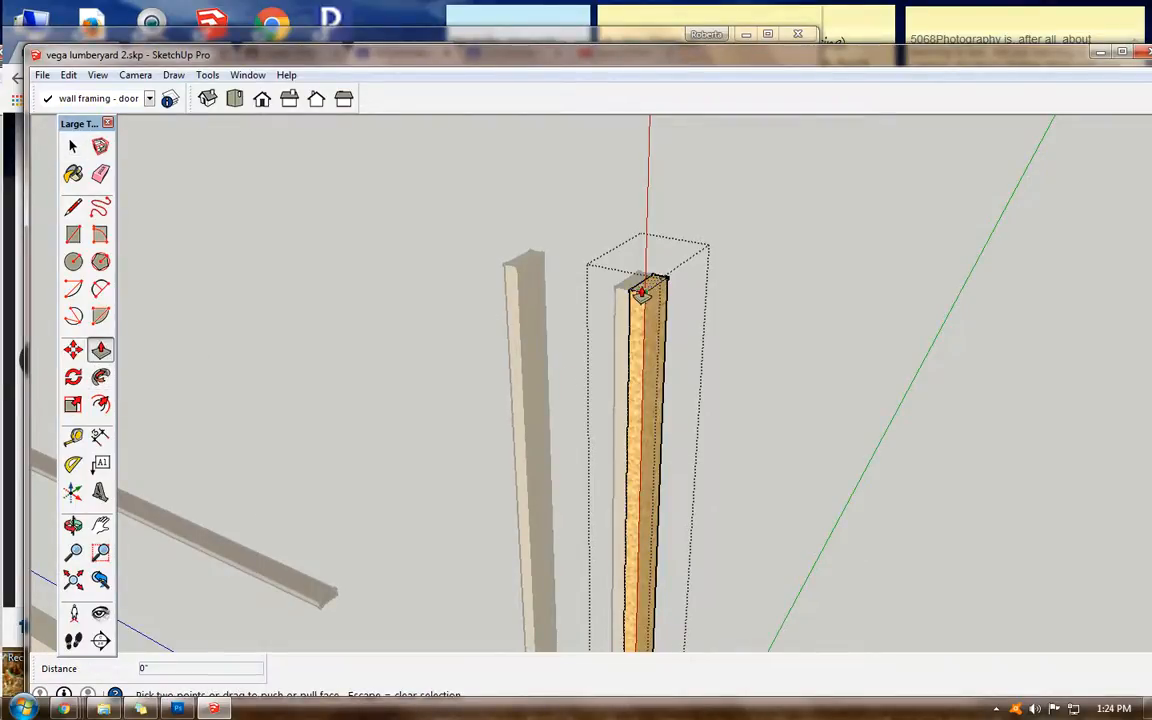
left_click(638, 314)
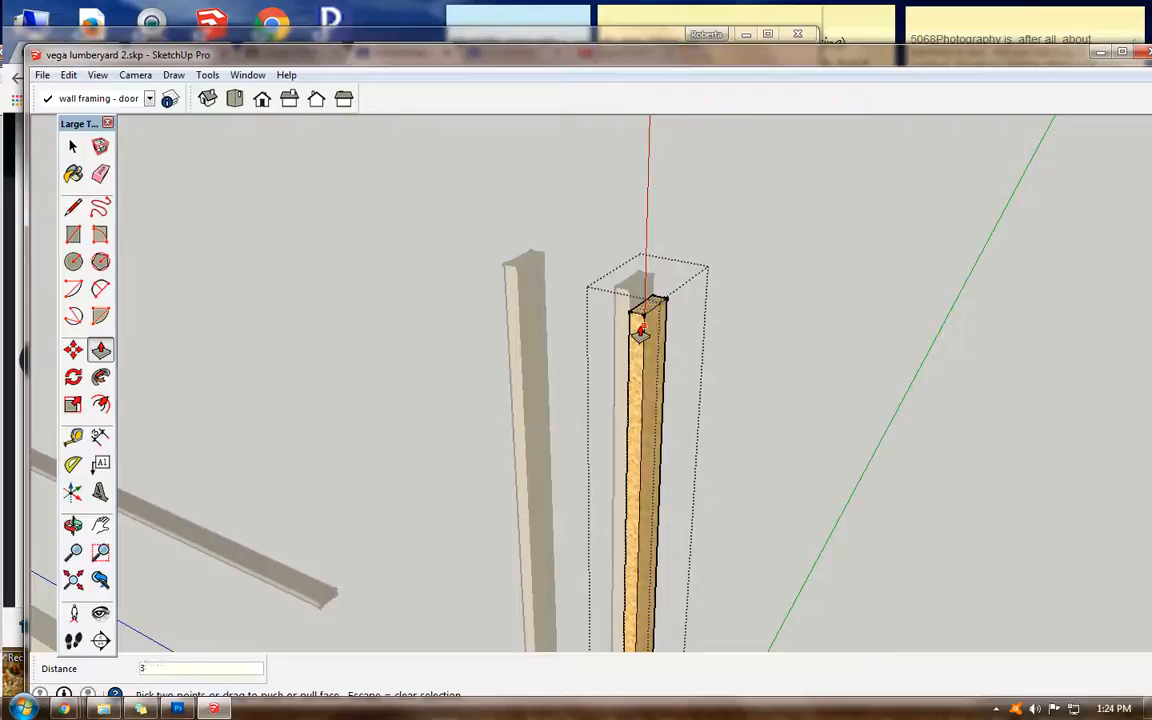
key("Return")
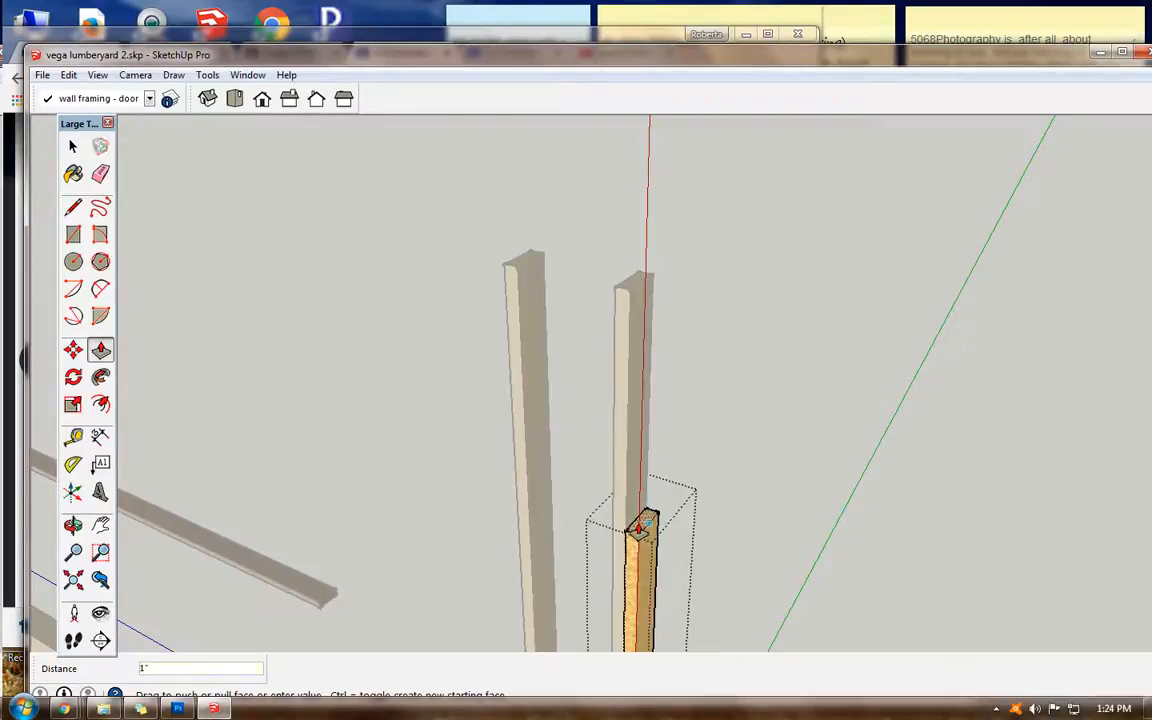
Step: Extend the shortened inner stud's top face upward by 3" and finish editing the stud
left_click(645, 522)
left_click(645, 522)
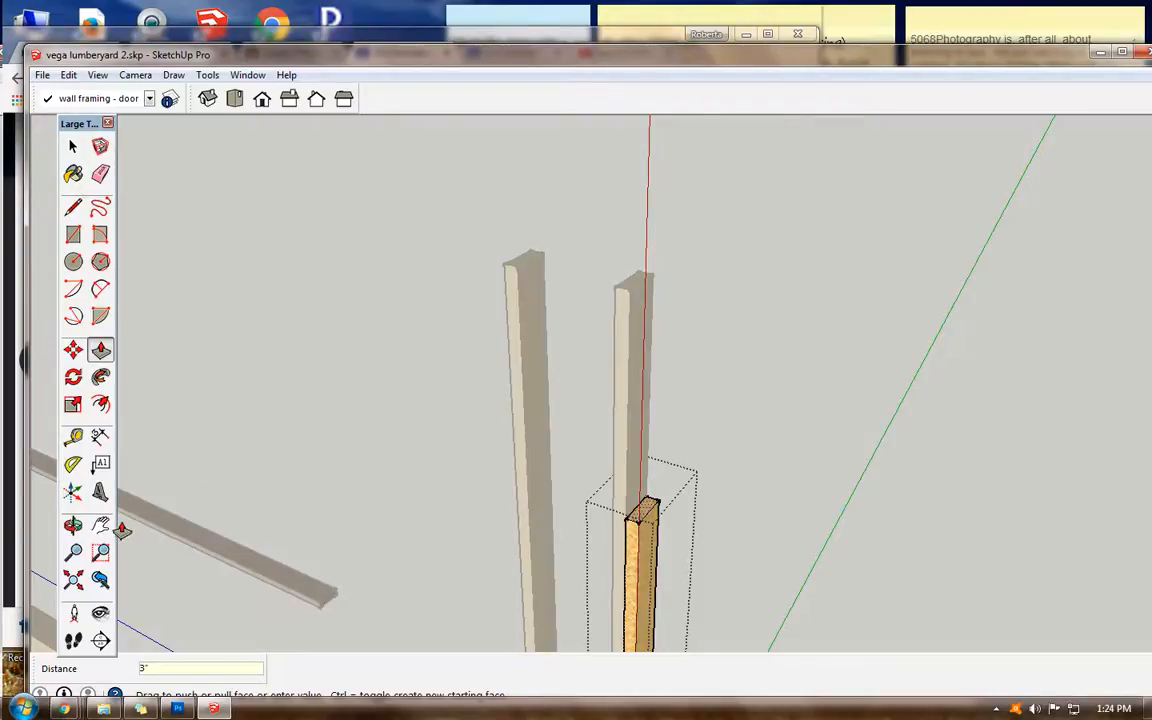
left_click(72, 146)
left_click(262, 260)
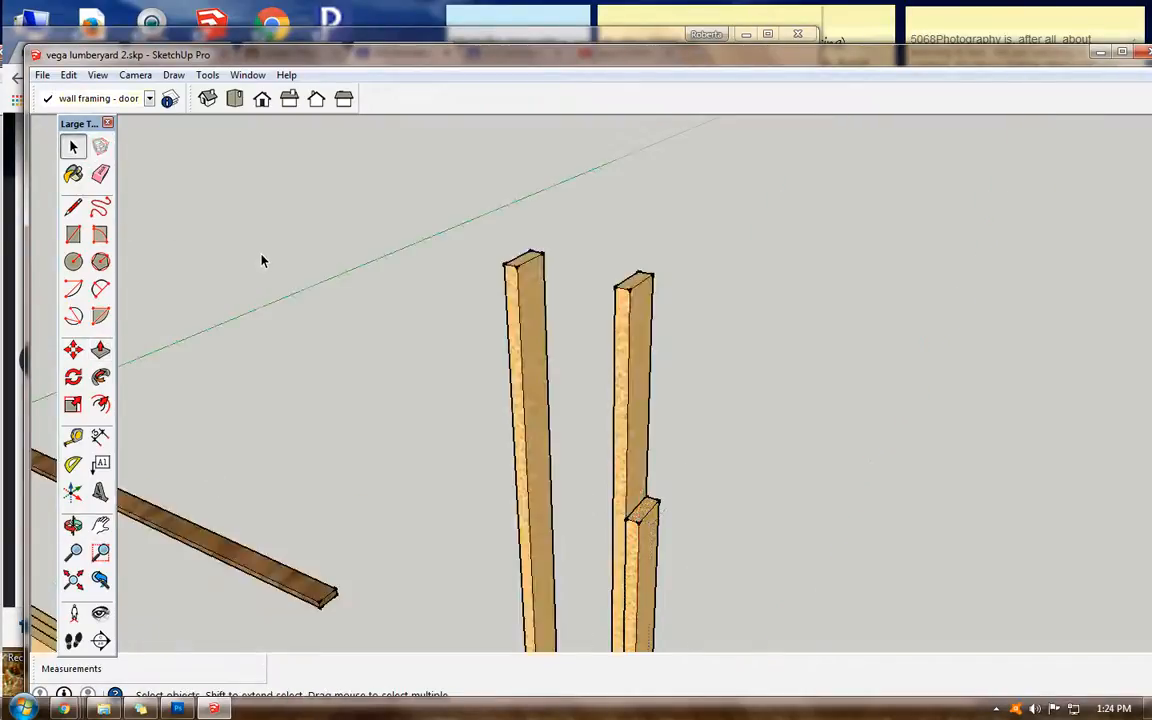
Step: Check the Frame a Door illustration in Chrome, and copy the shortened stud 3'6" along the shoe to the opening's far side
scroll(356, 625, "down", 4)
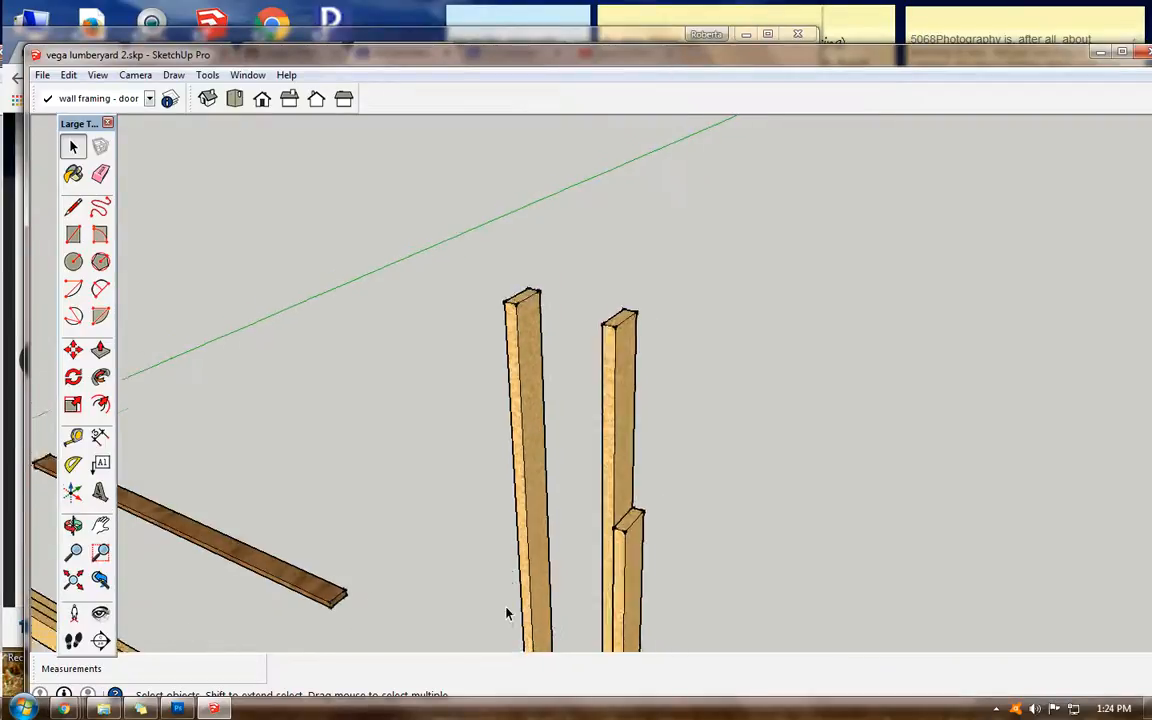
left_click(504, 44)
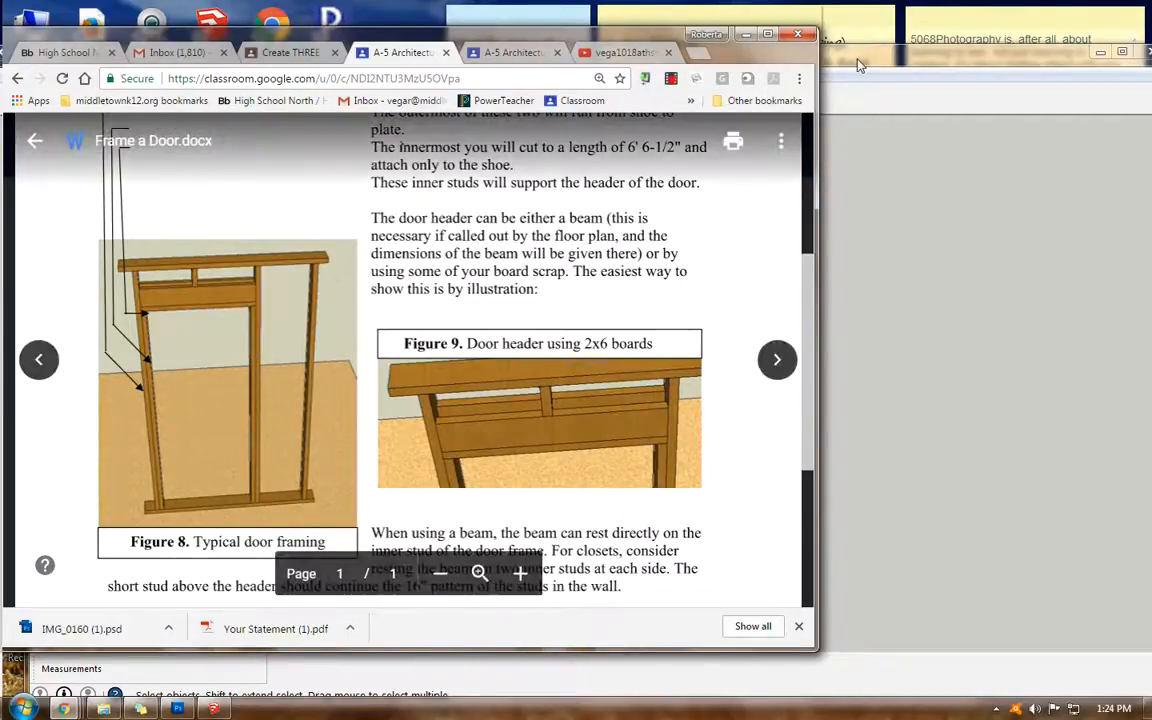
key("alt+Tab")
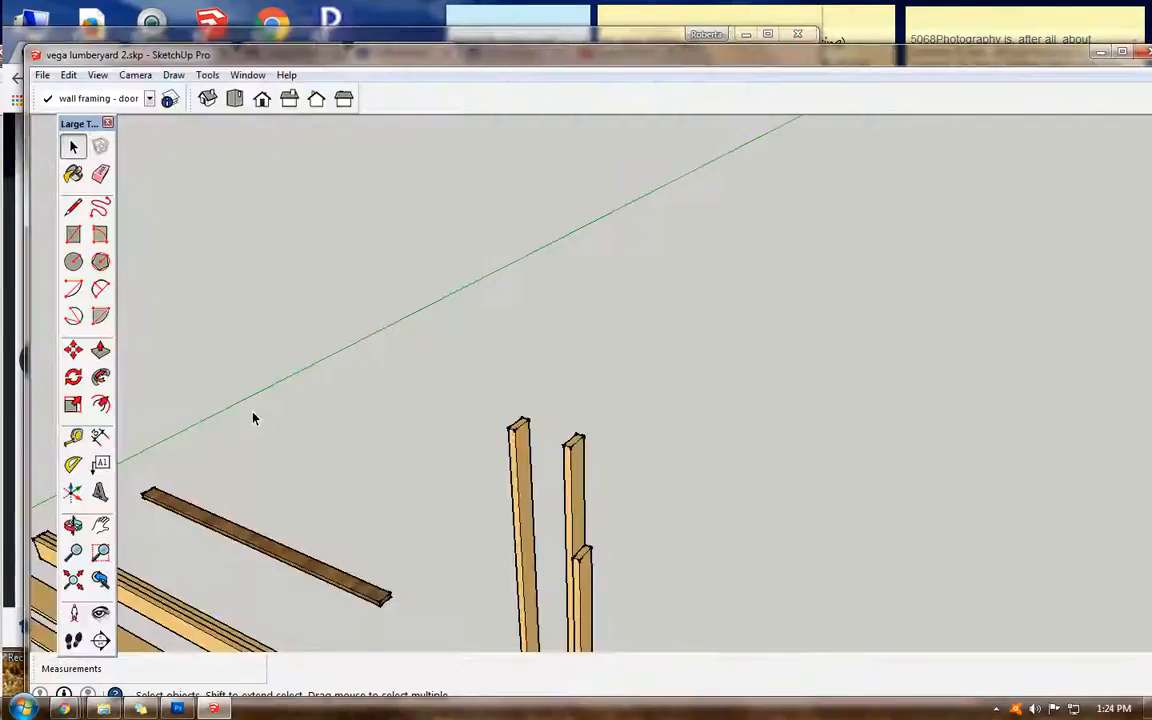
left_click(262, 102)
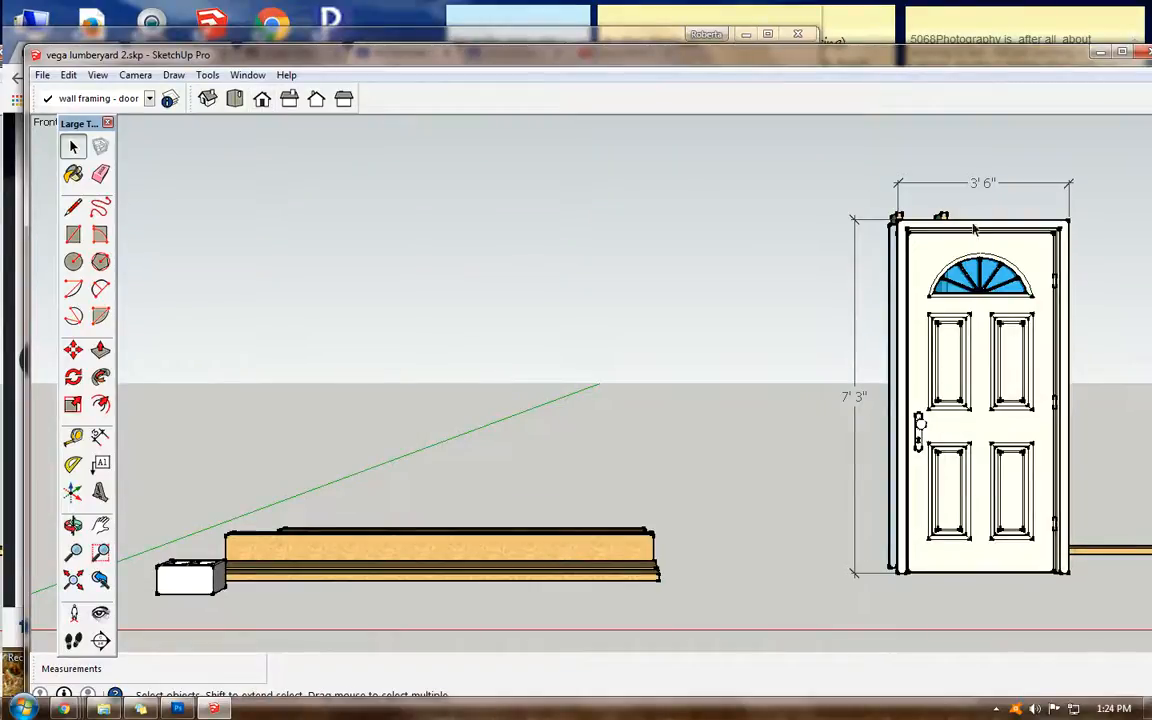
left_click(100, 524)
left_click_drag(758, 447, 314, 430)
scroll(665, 428, "up", 5)
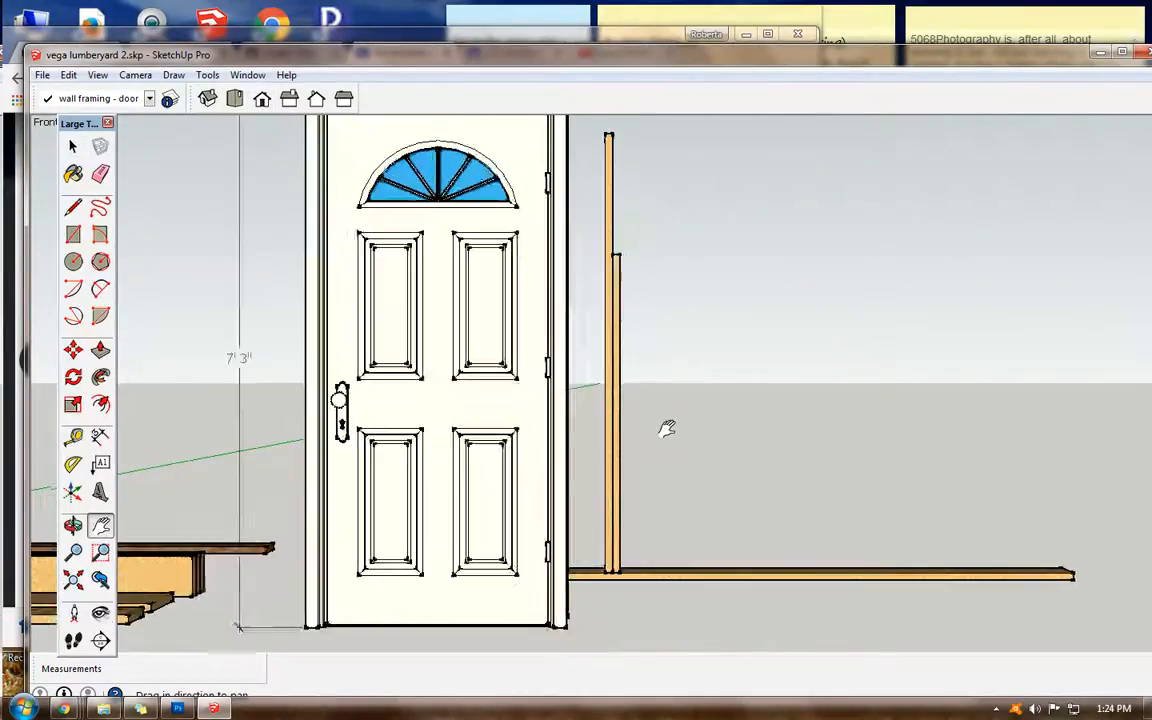
left_click(72, 146)
left_click(611, 375)
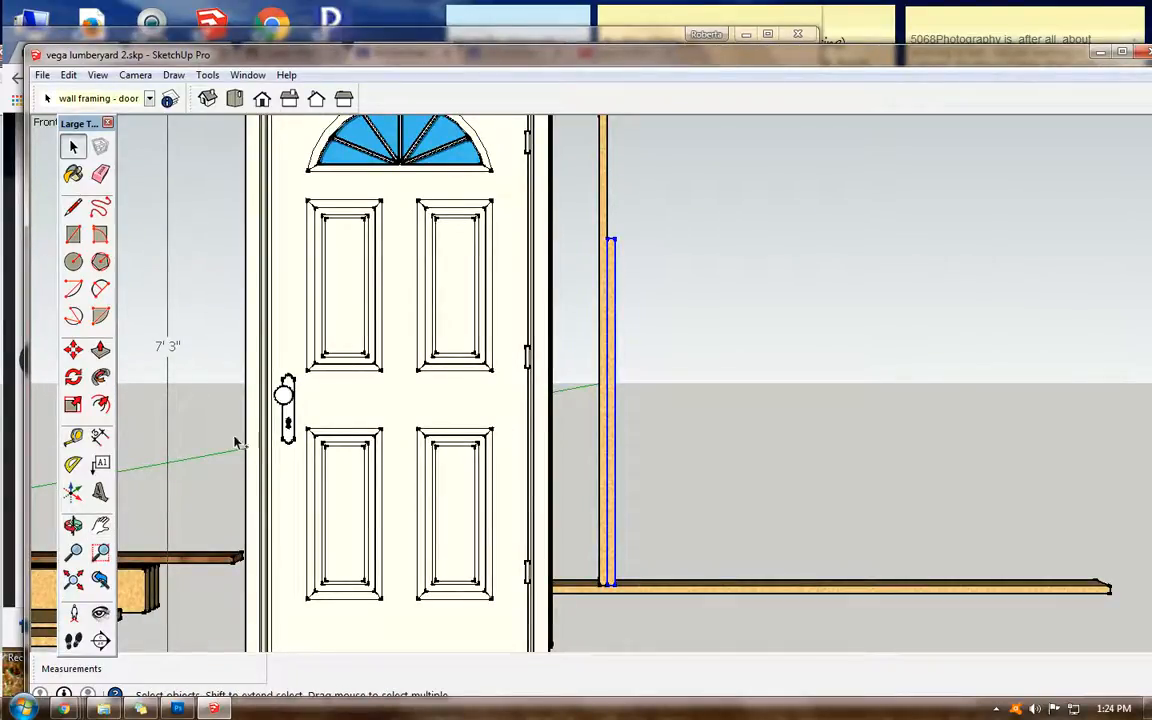
left_click(73, 349)
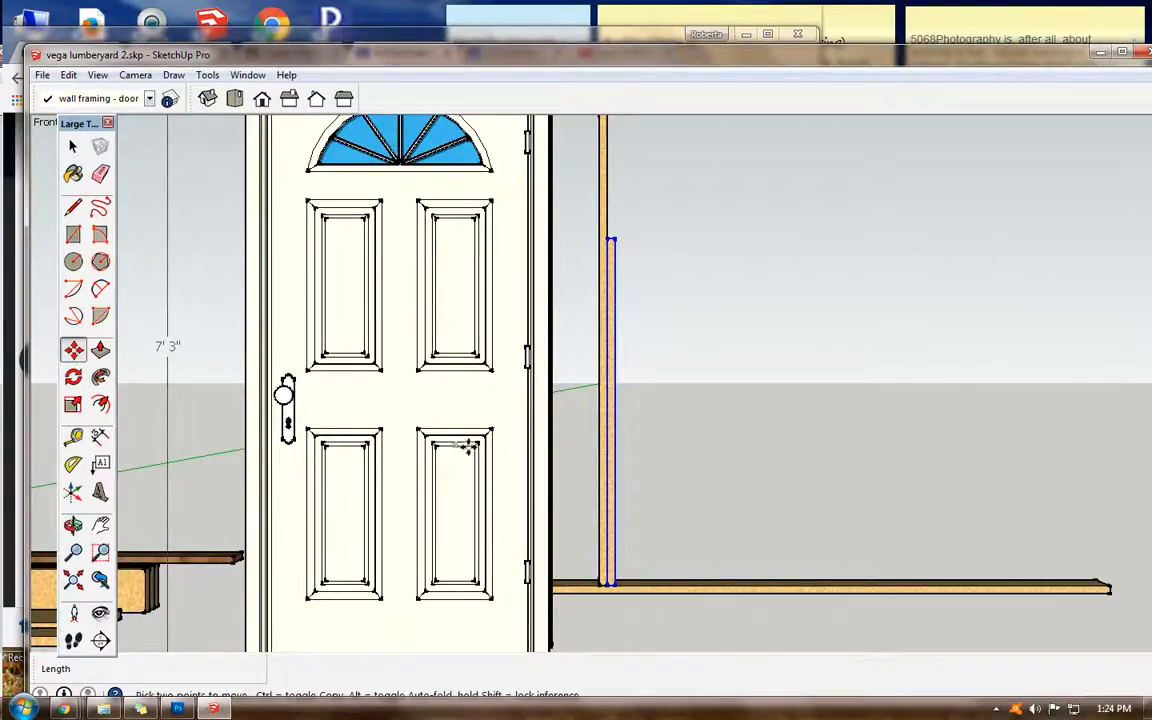
left_click(611, 583)
key("ctrl")
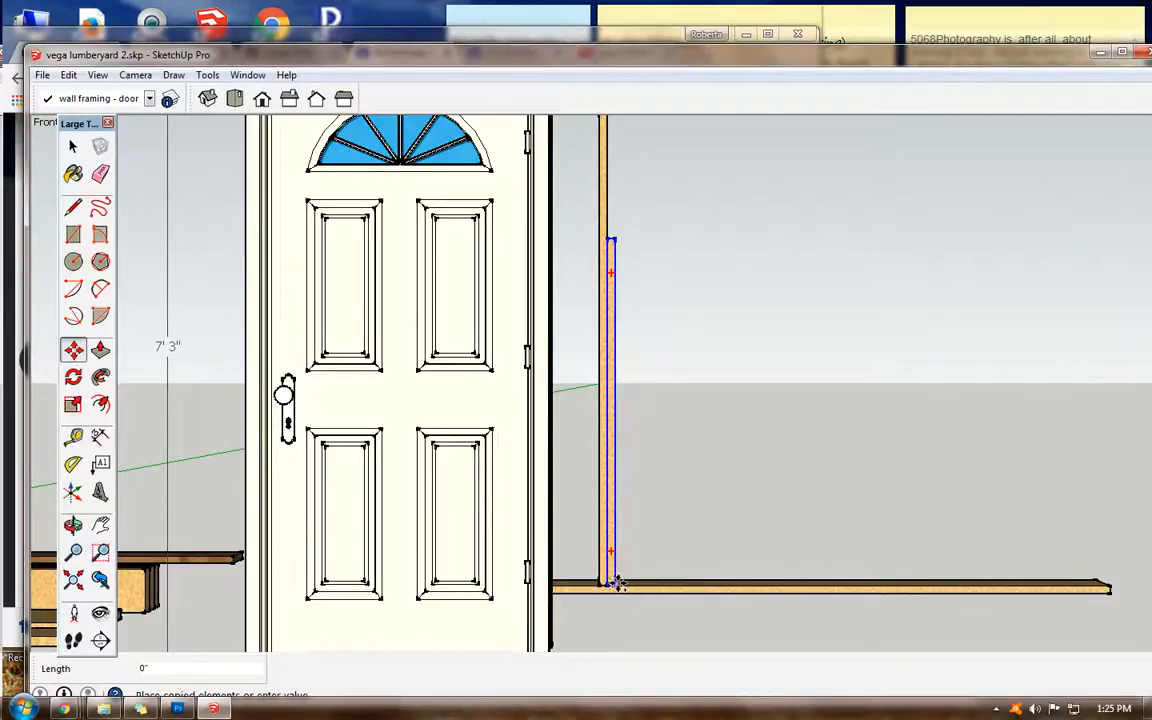
left_click(624, 584)
type("3'6")
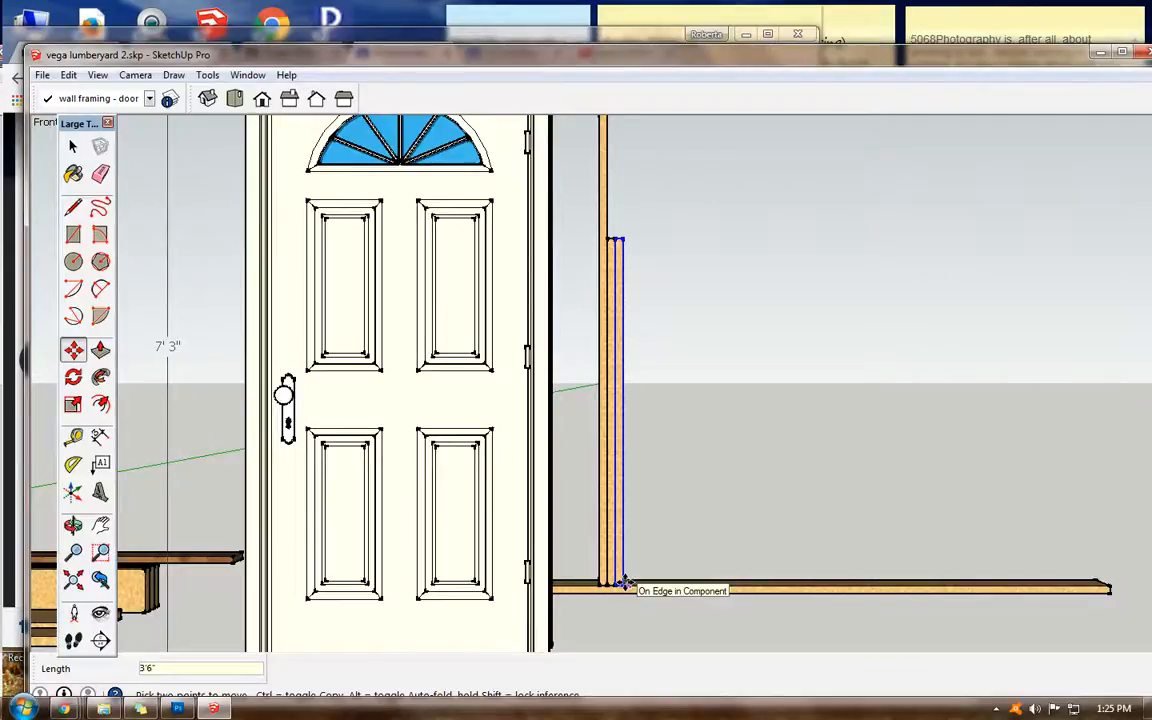
key("Return")
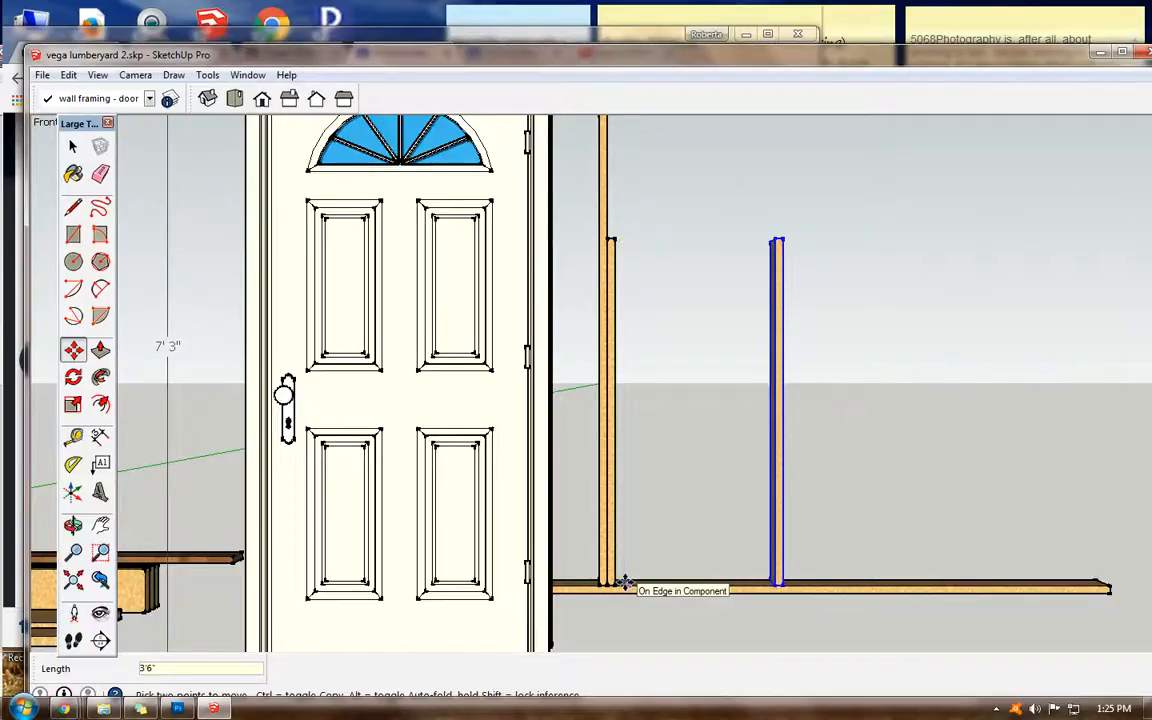
Step: Copy the full-height stud of the doubled pair about 4' 2" along the shoe, just beyond the copied short stud
left_click(72, 146)
left_click(603, 200)
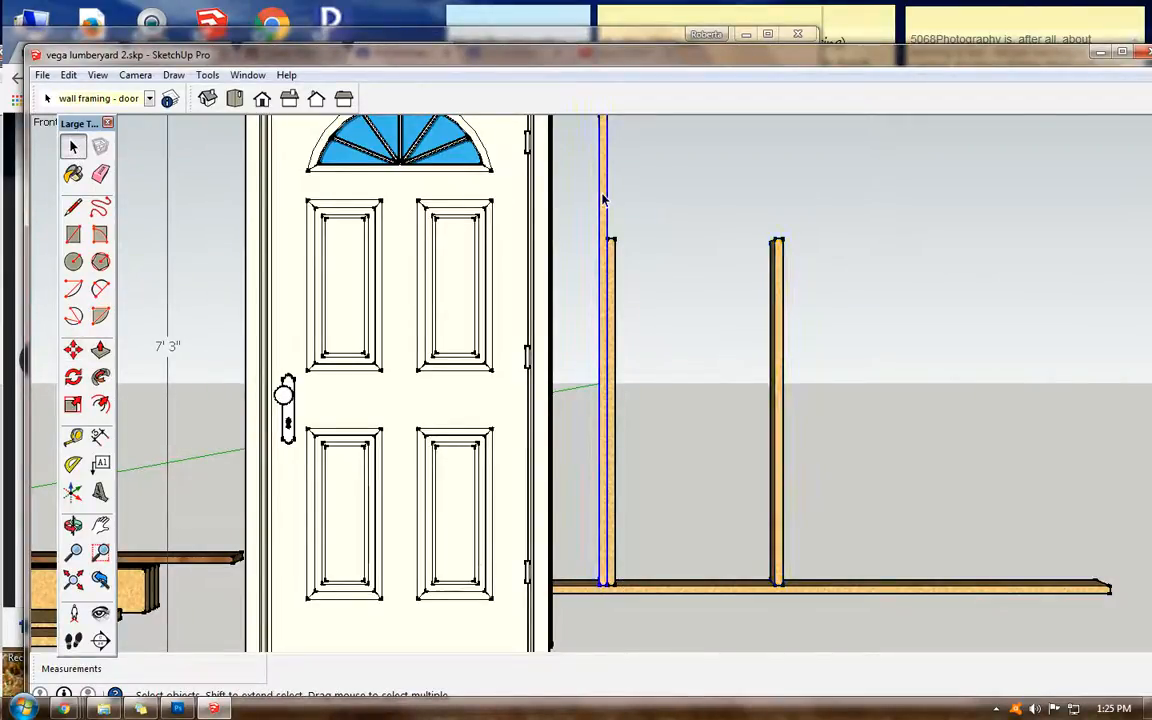
left_click(73, 349)
left_click(603, 220)
key("ctrl")
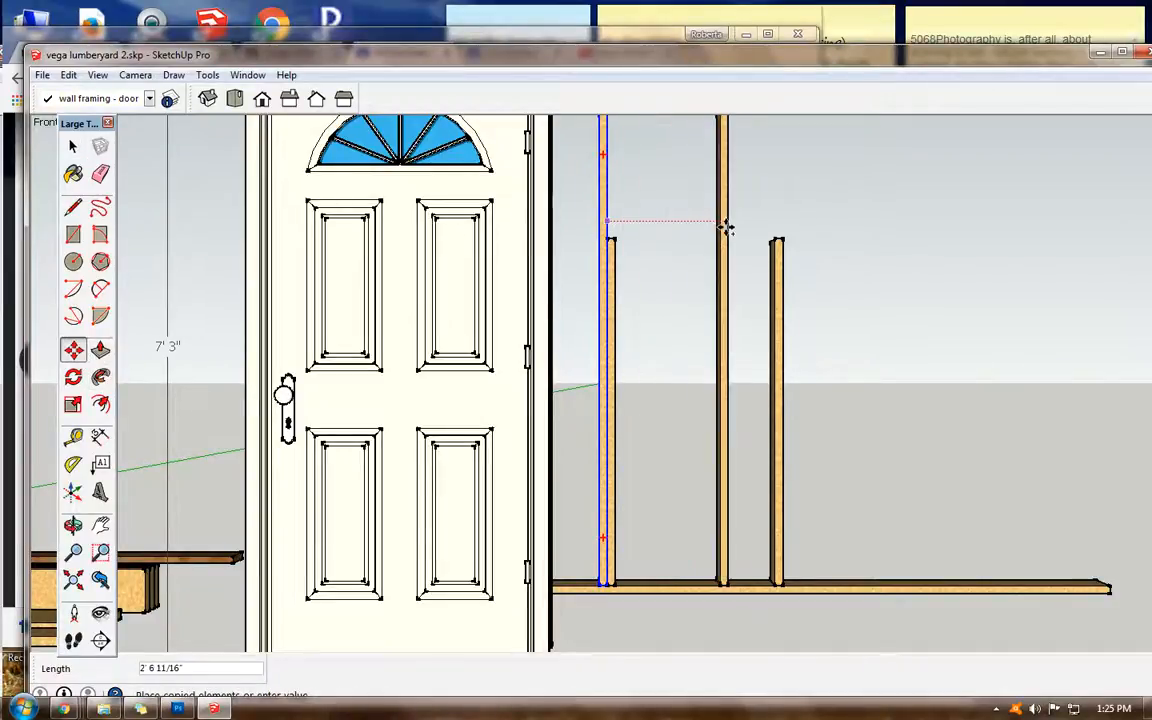
left_click(805, 229)
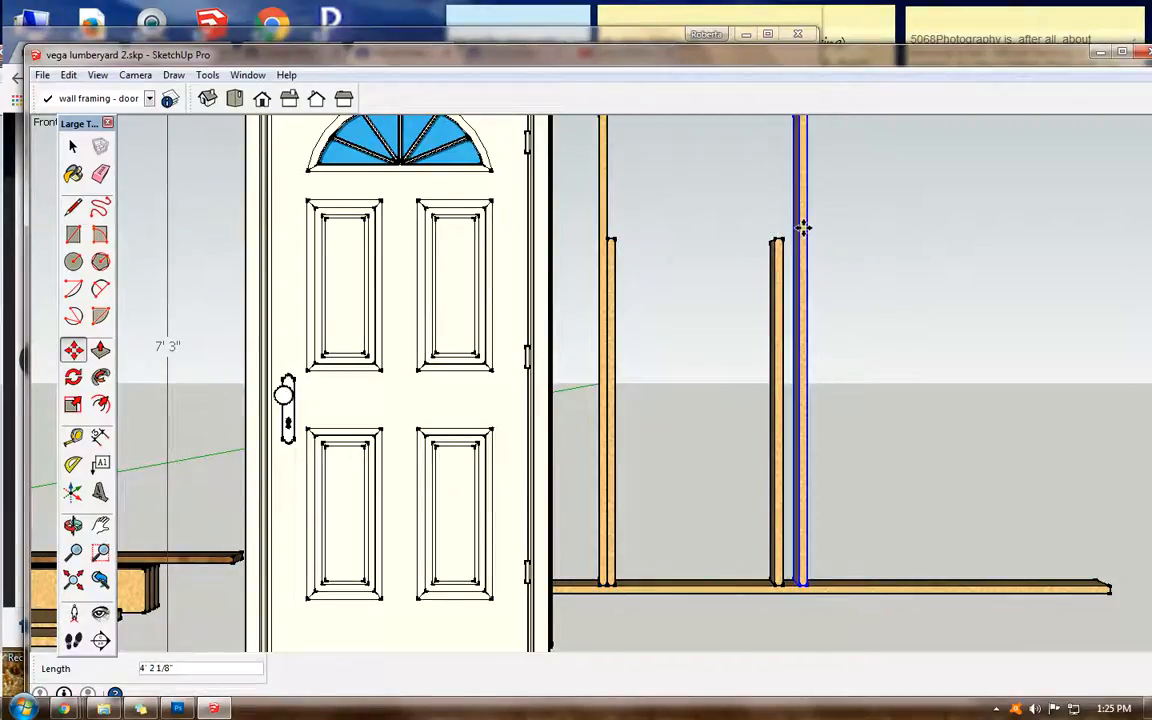
Step: Move the copied full-height stud along the shoe until it sits flush against the outer face of the copied short stud
scroll(843, 476, "up", 4)
left_click(778, 635)
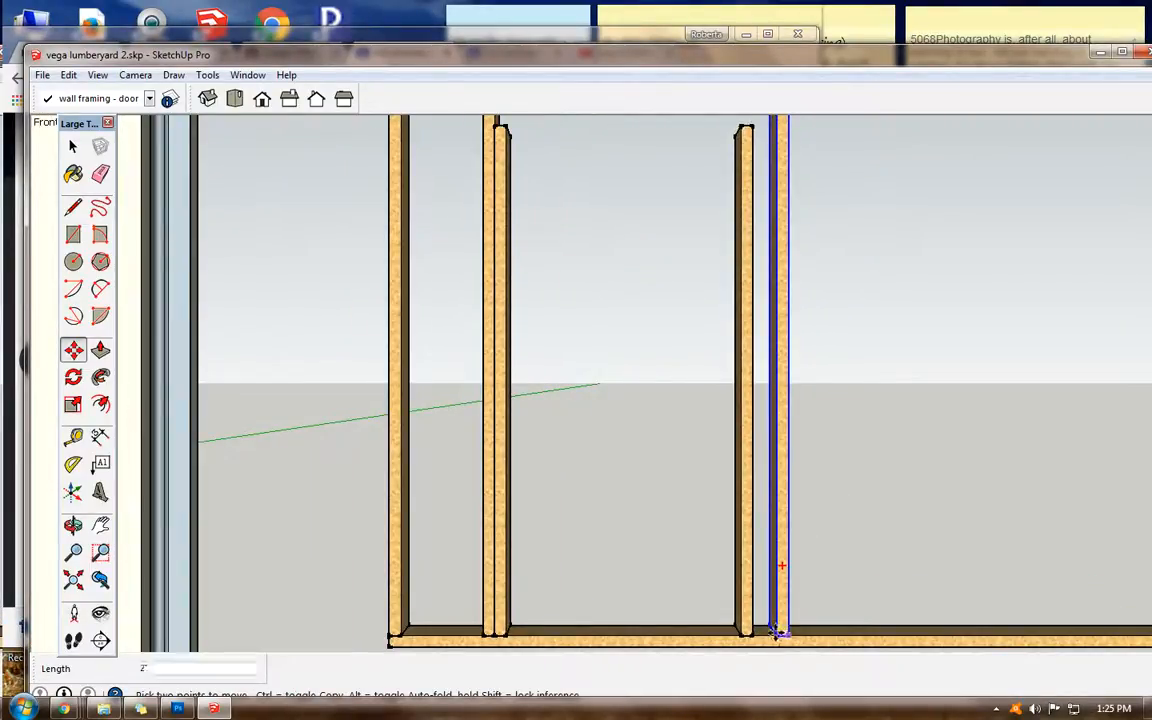
left_click(766, 633)
scroll(763, 628, "up", 3)
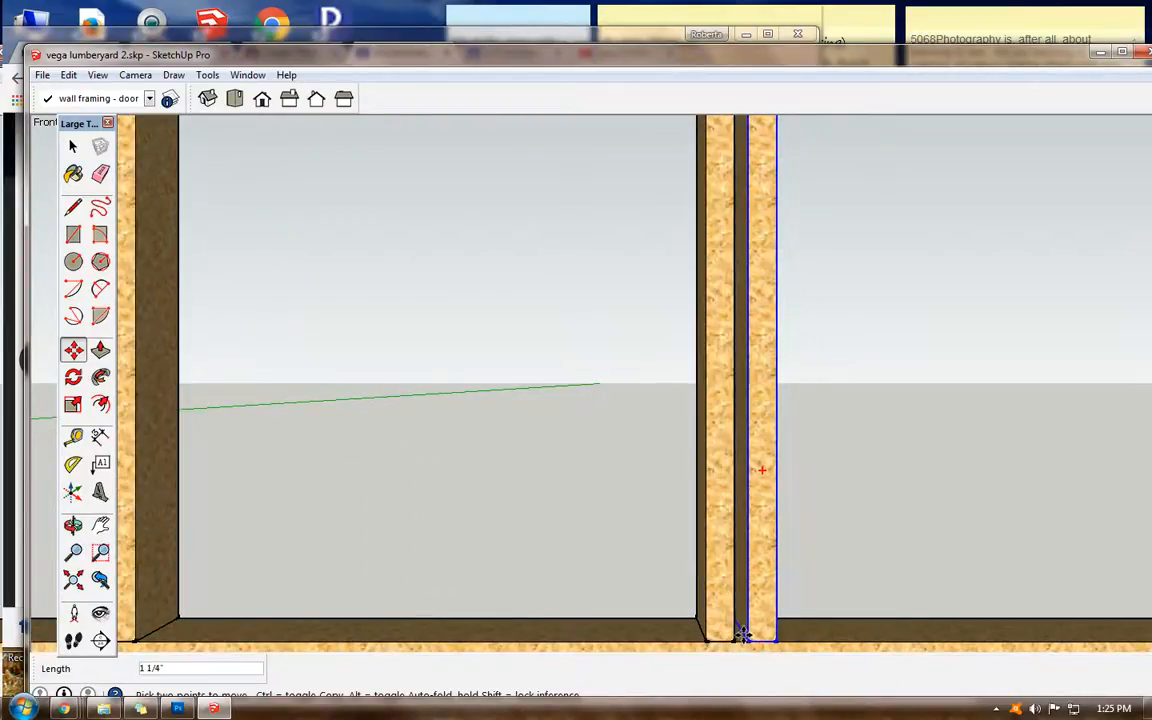
left_click(735, 636)
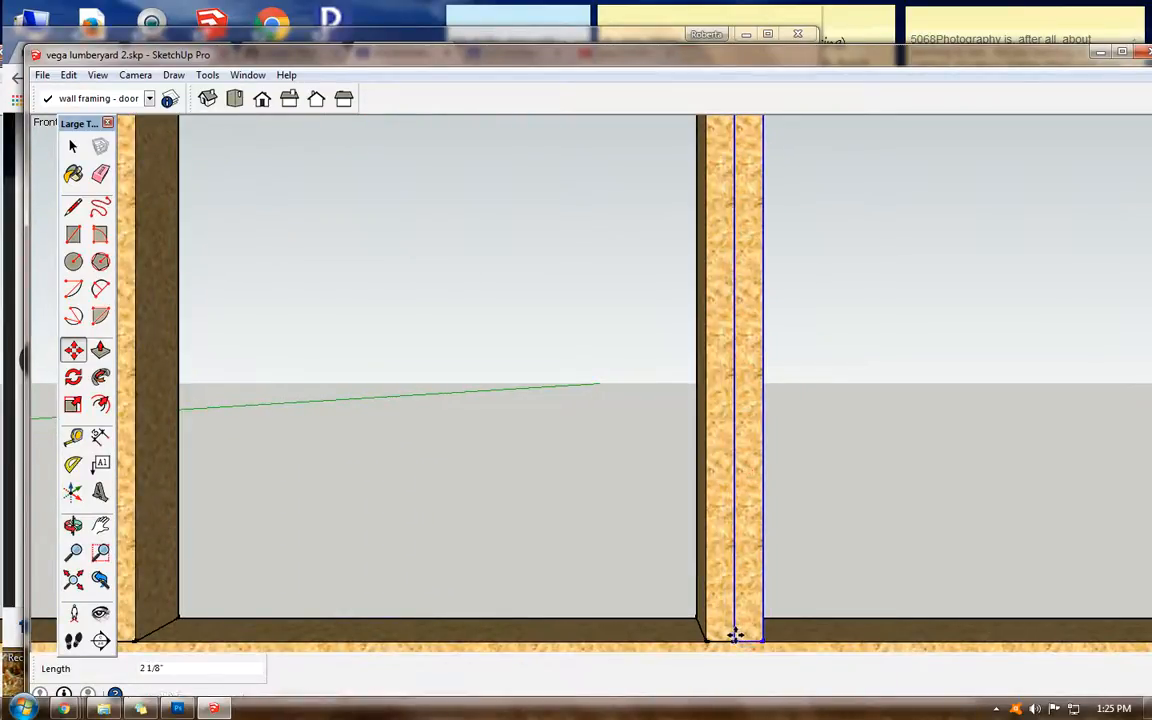
scroll(748, 610, "up", 1)
scroll(750, 588, "down", 3)
scroll(750, 585, "down", 4)
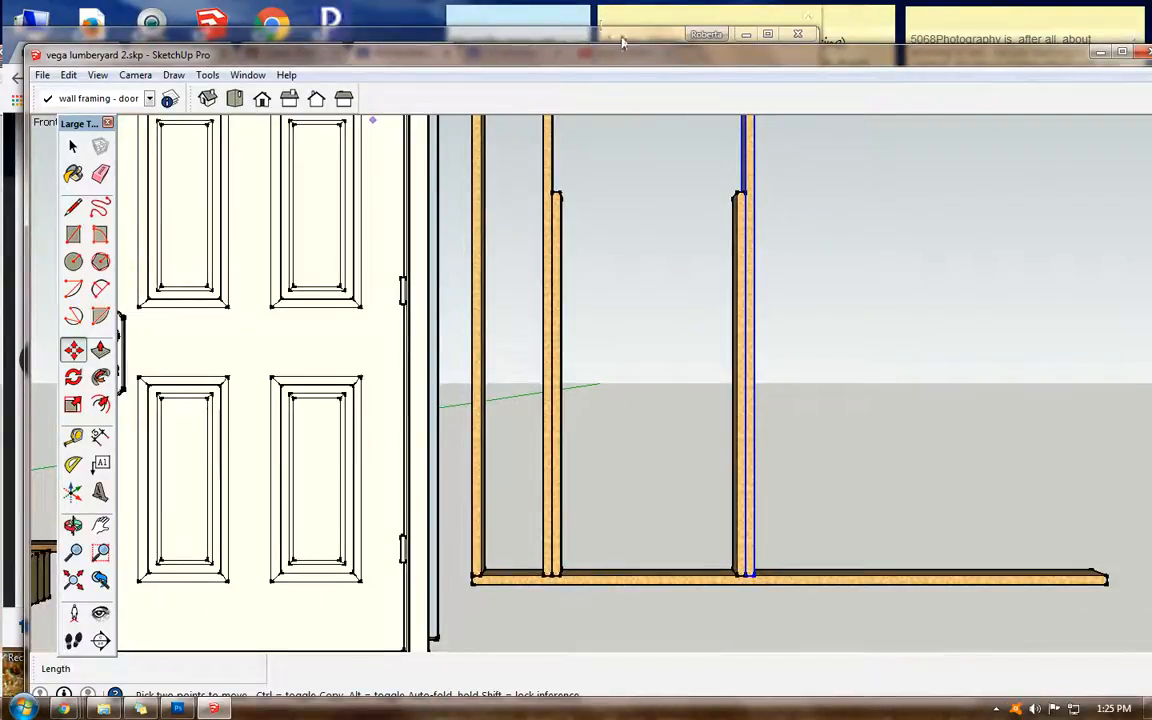
Step: Review the door header illustration in the Frame a Door document in Chrome and compare it with the modeled studs
left_click(563, 38)
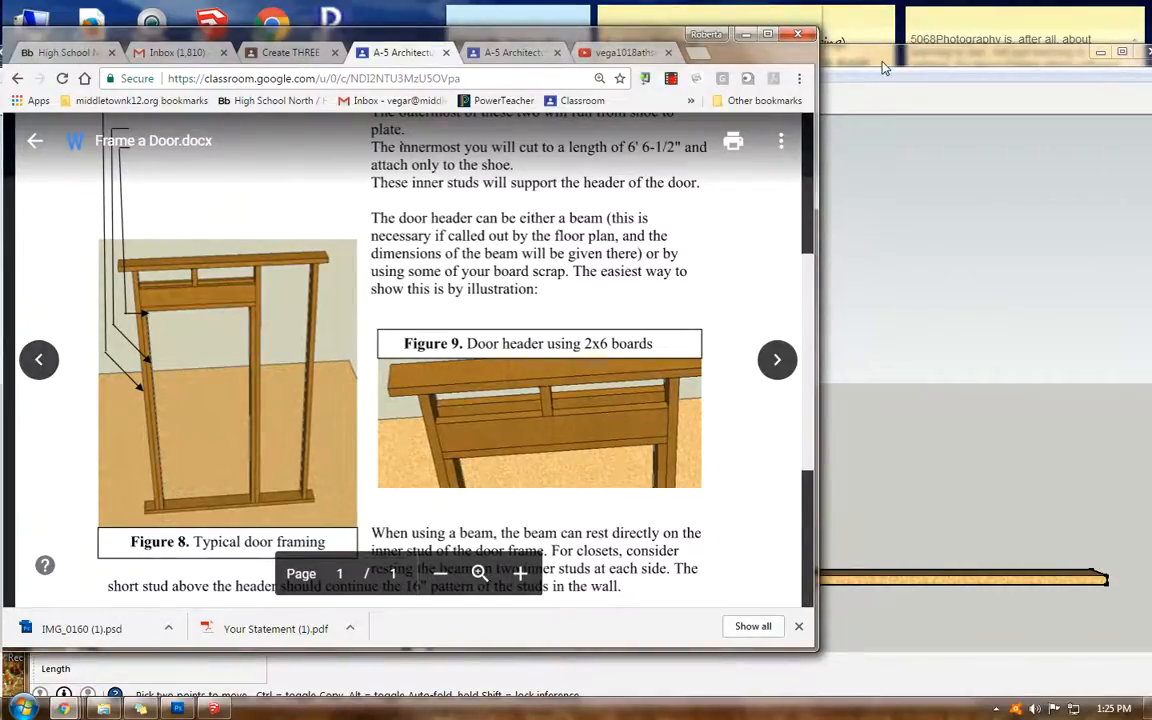
left_click(826, 55)
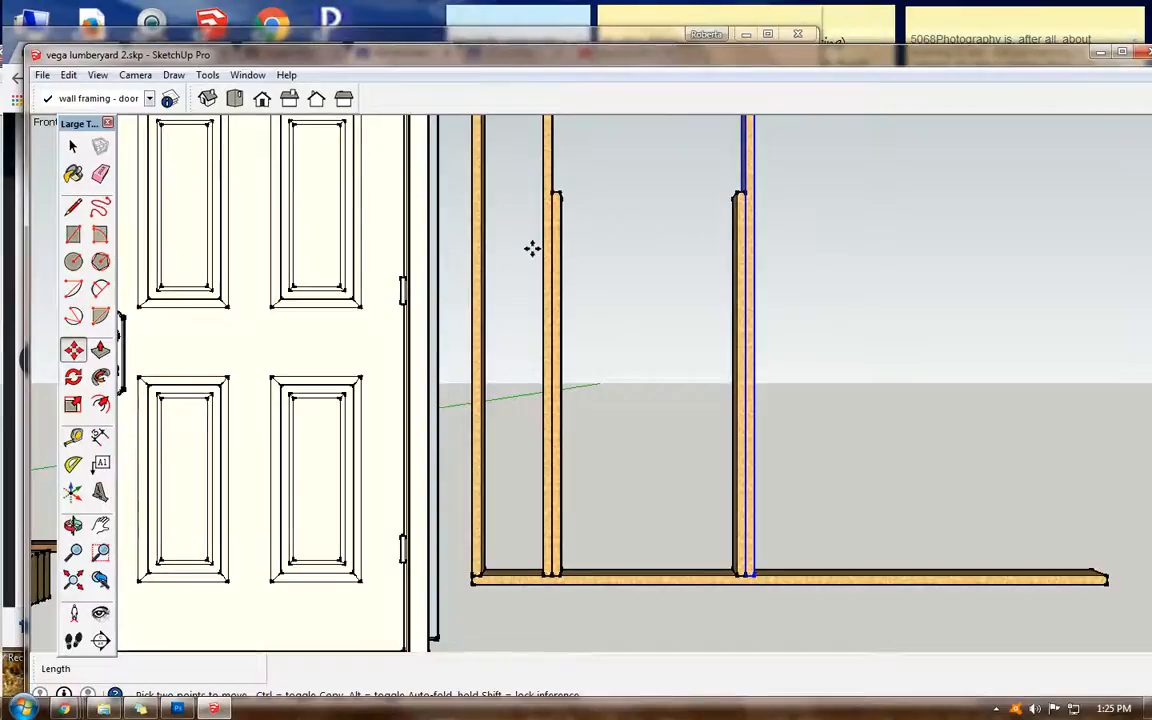
left_click(72, 146)
left_click(740, 302)
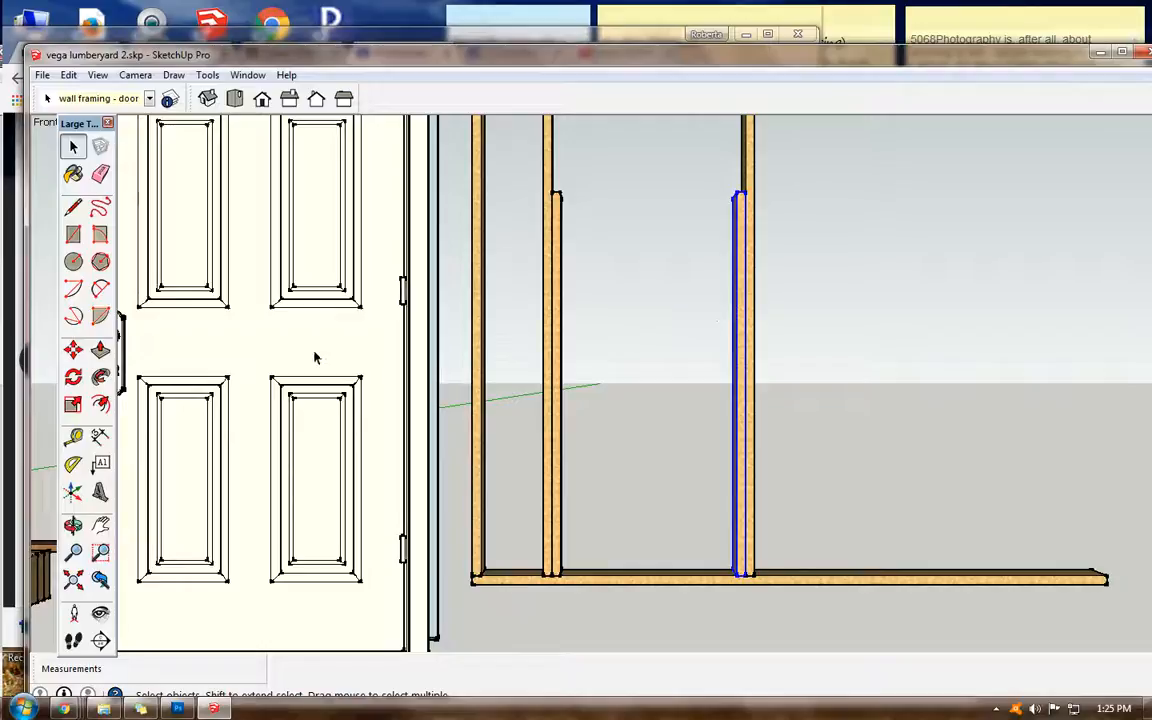
left_click(73, 525)
left_click(100, 525)
left_click(72, 147)
left_click(581, 236)
Step: Draw a 2" by 6" rectangle on the full-height stud's opening-side face, directly above the short stud's top
left_click(73, 525)
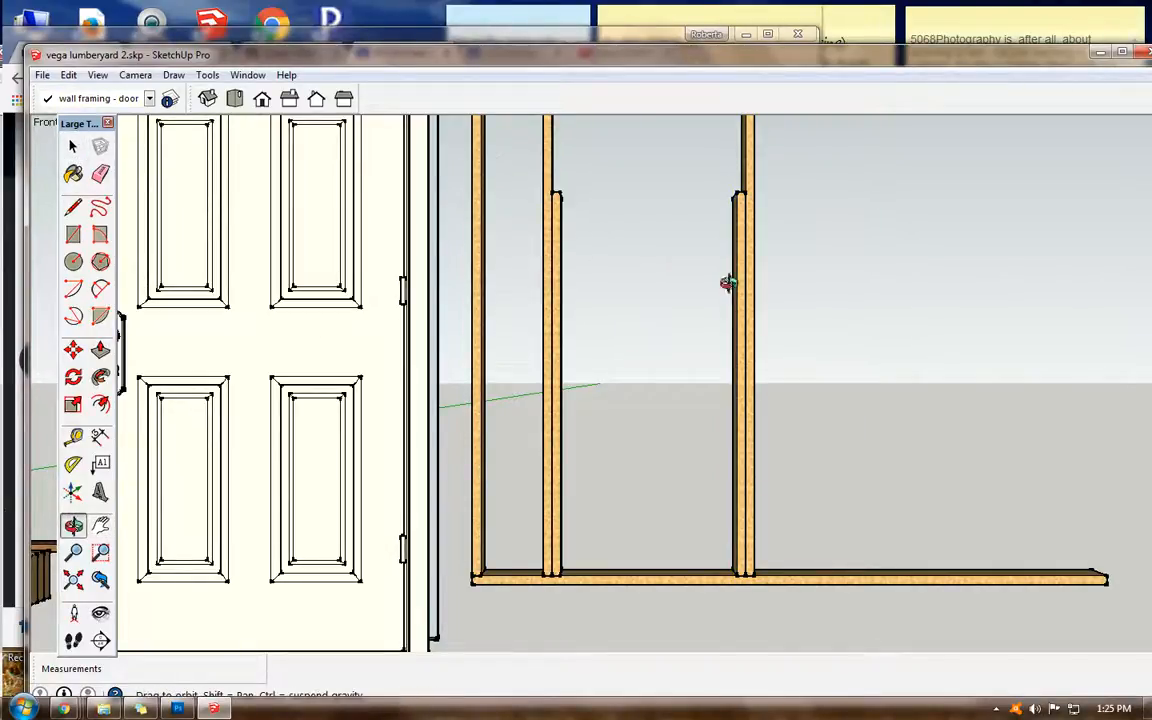
left_click_drag(668, 275, 517, 335)
left_click_drag(651, 265, 165, 216)
left_click(73, 234)
left_click(402, 311)
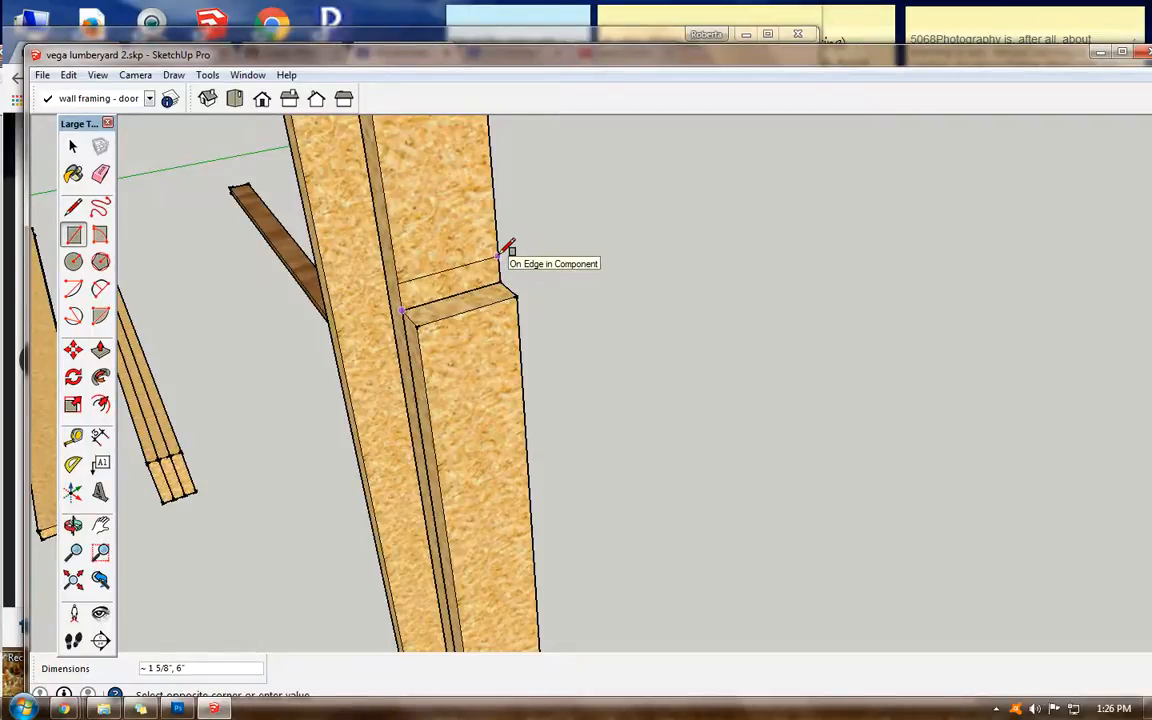
left_click(500, 256)
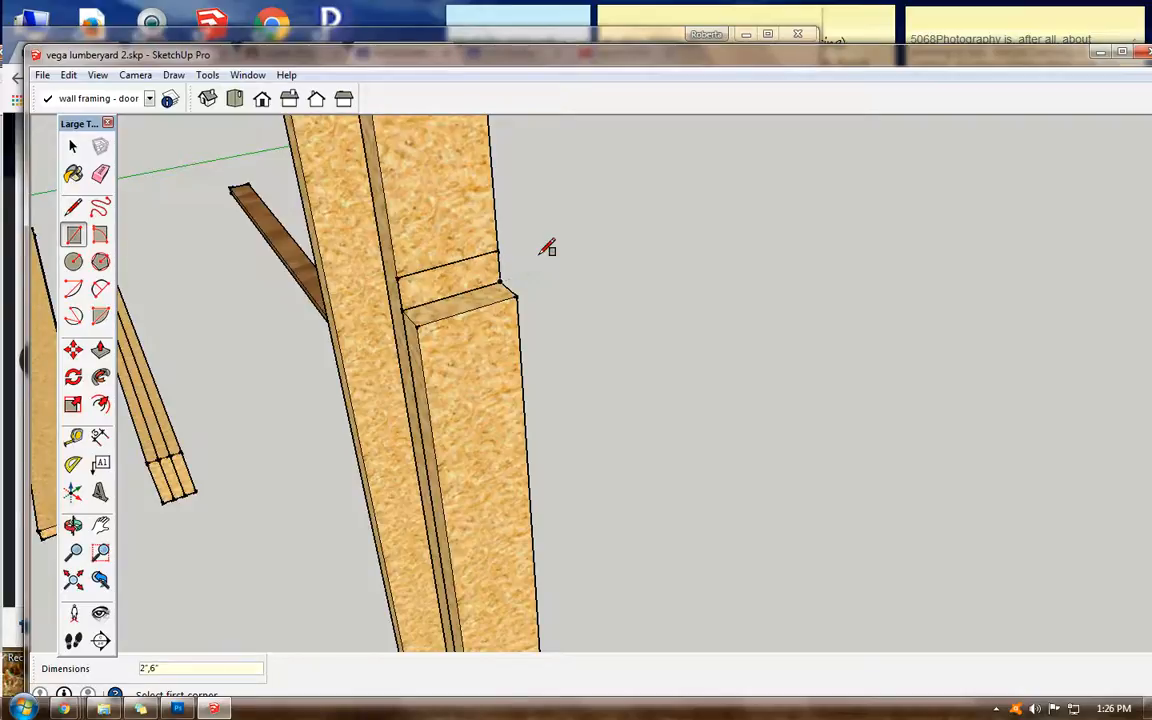
Step: Make the 2" by 6" rectangle above the short stud a component named h1
left_click(72, 147)
left_click(463, 281)
left_click(100, 146)
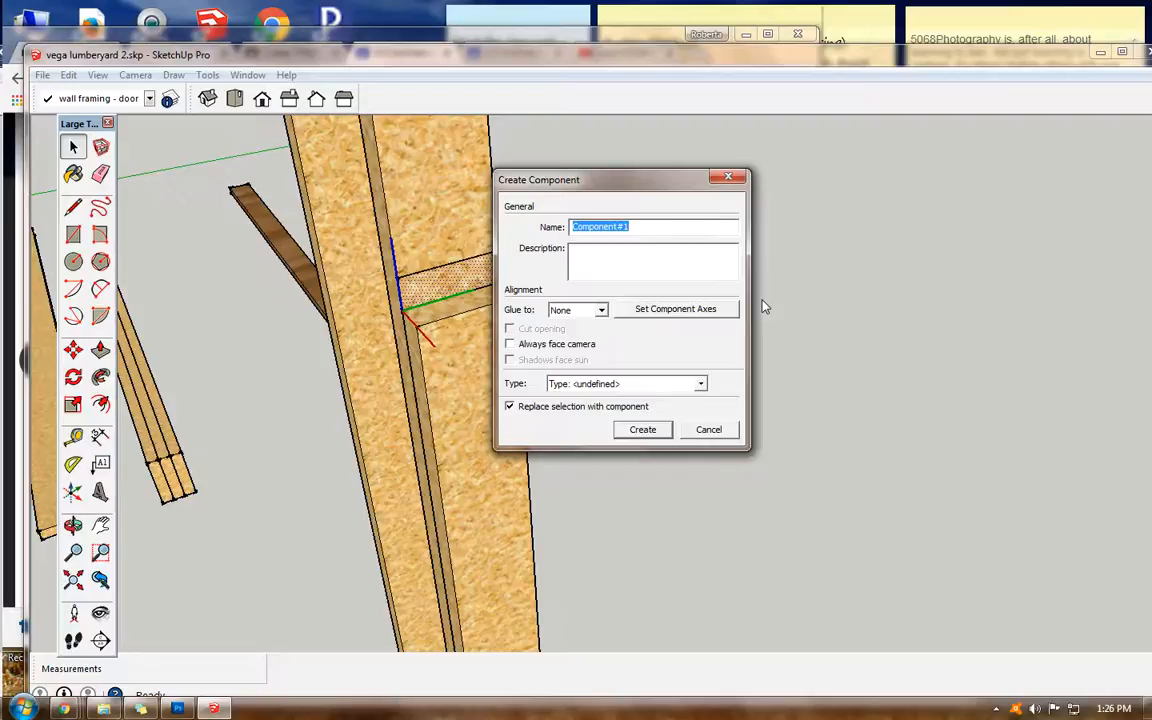
type("h1")
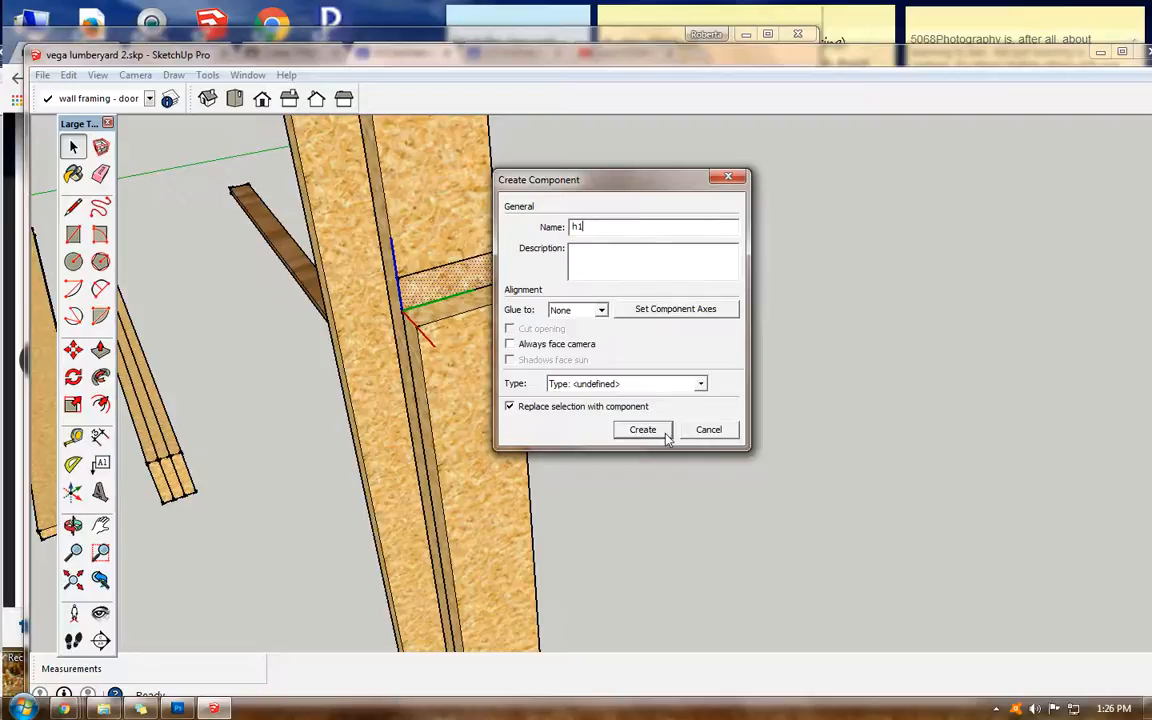
left_click(662, 433)
Step: Open the h1 component and Push/Pull its face 3' 6" across the door opening
scroll(530, 318, "down", 1)
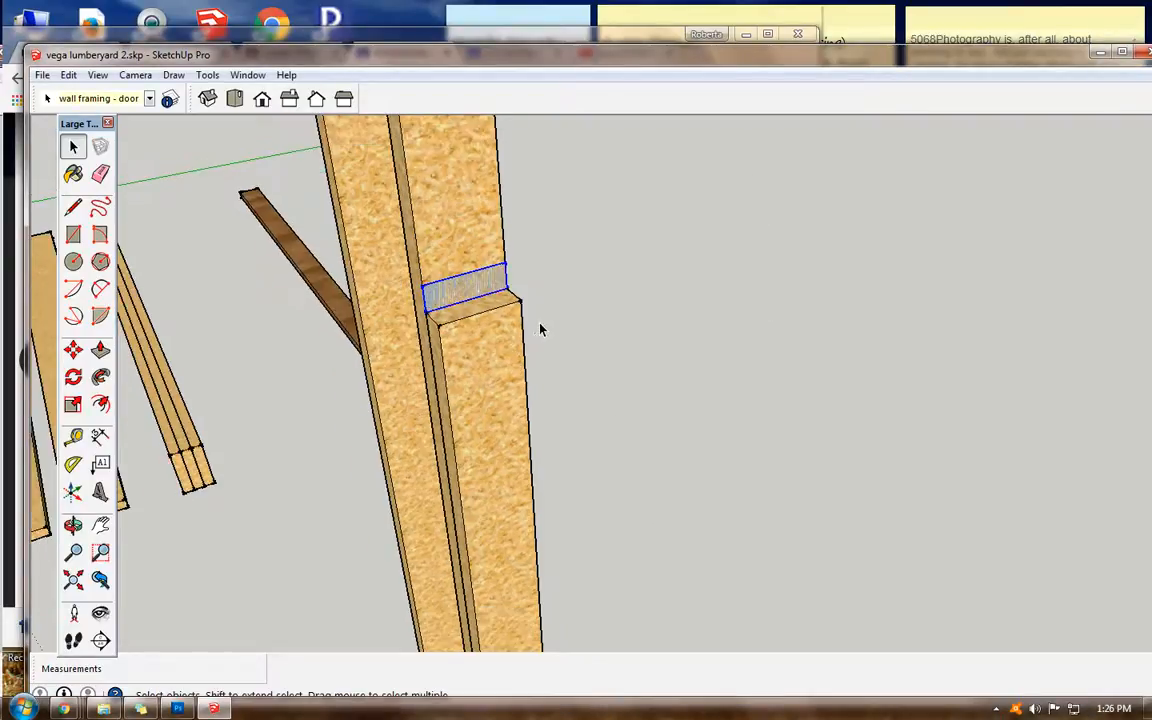
scroll(483, 311, "up", 1)
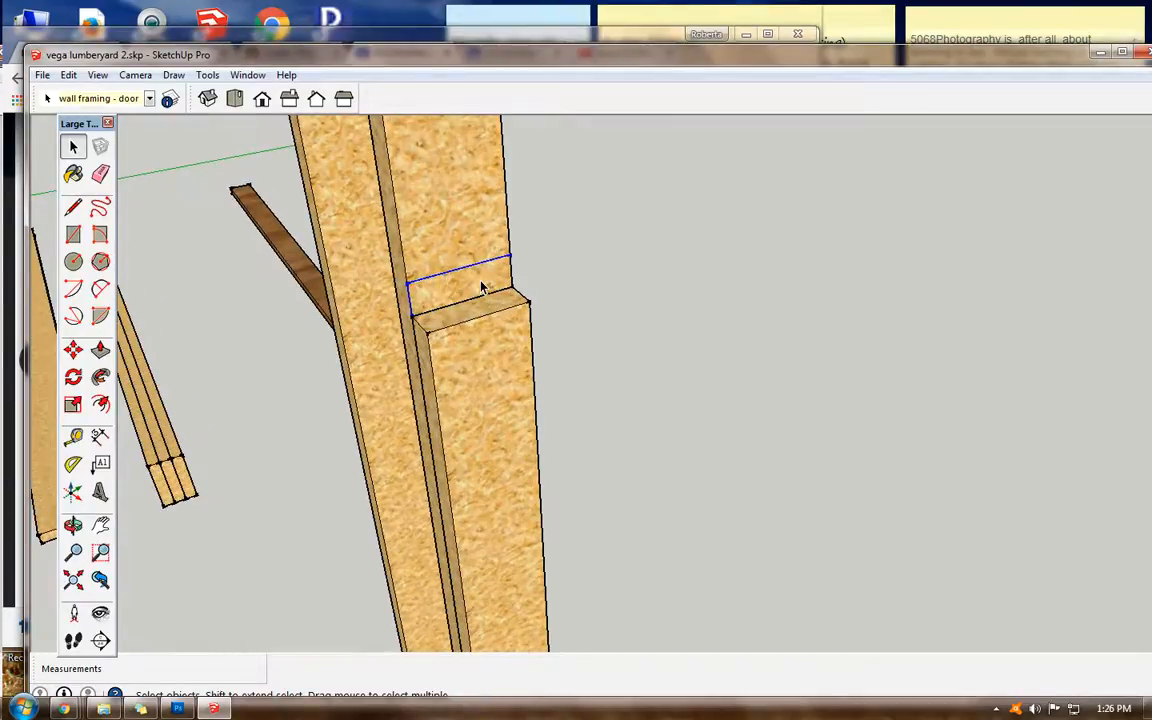
double_click(481, 288)
left_click(481, 288)
scroll(502, 309, "down", 4)
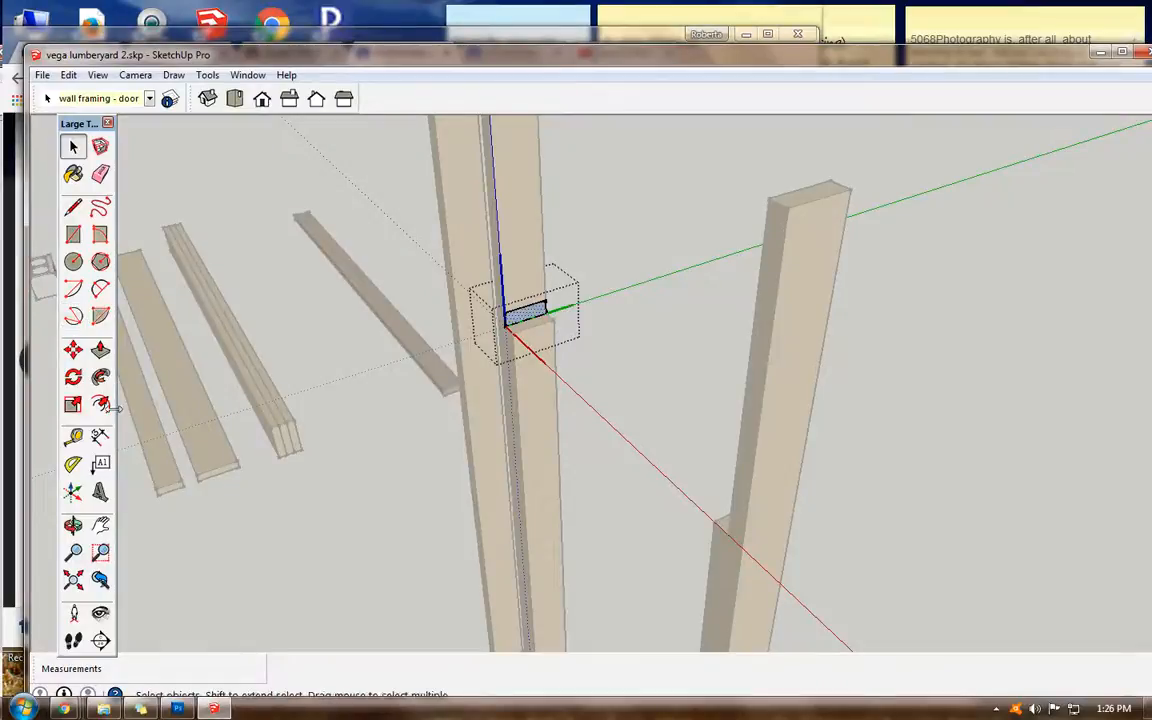
left_click(73, 349)
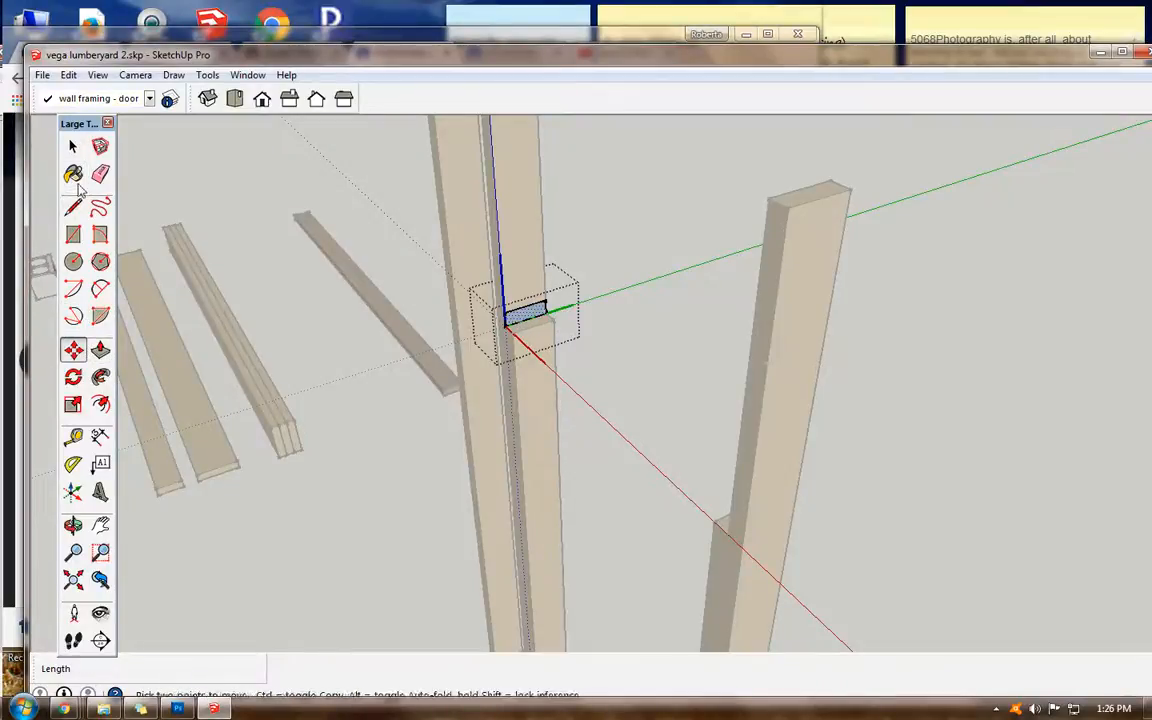
left_click(100, 349)
left_click(527, 311)
left_click(591, 374)
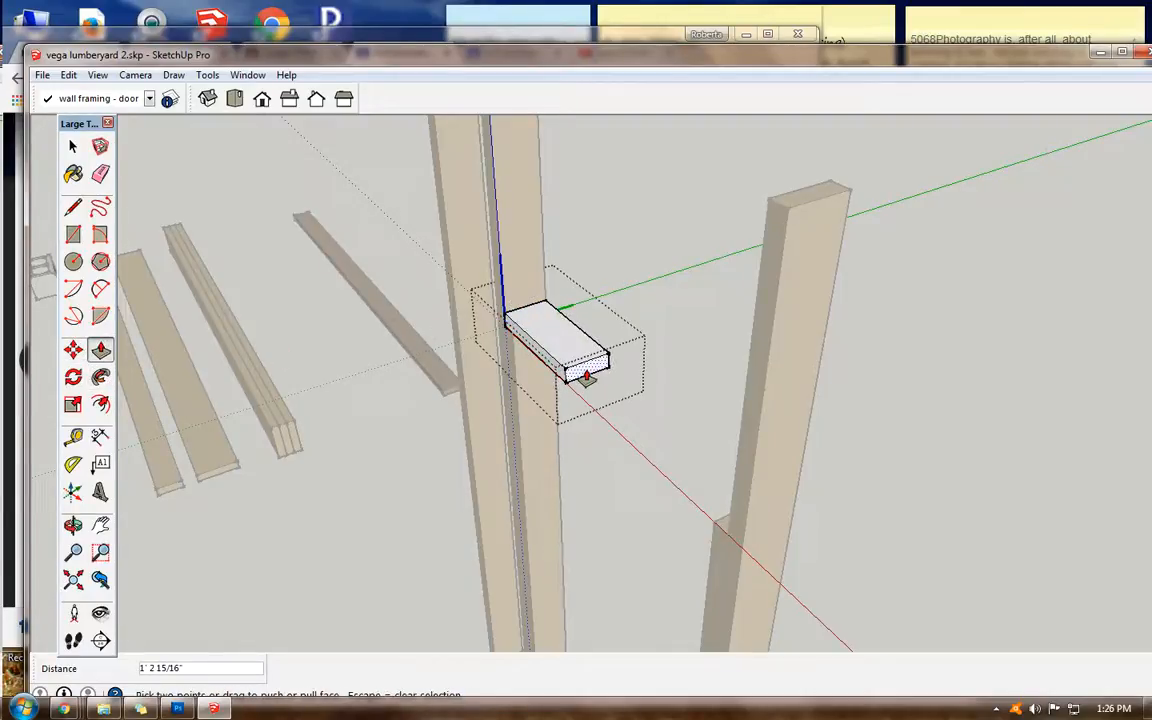
type("3'")
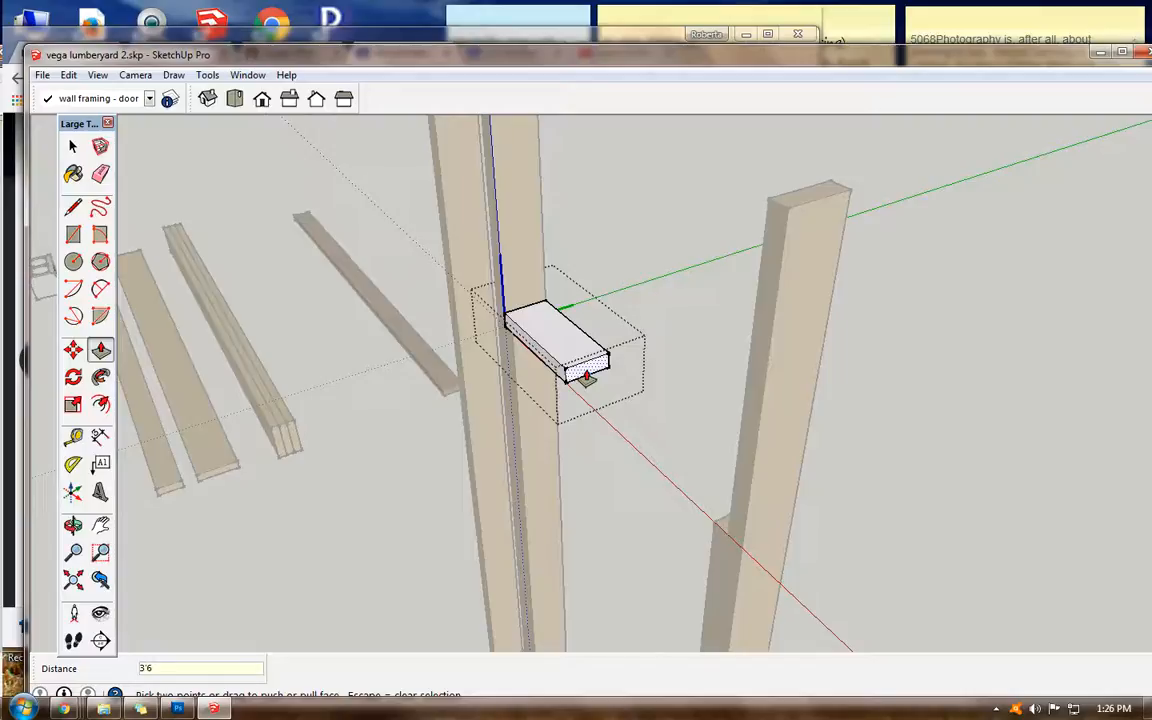
key("Return")
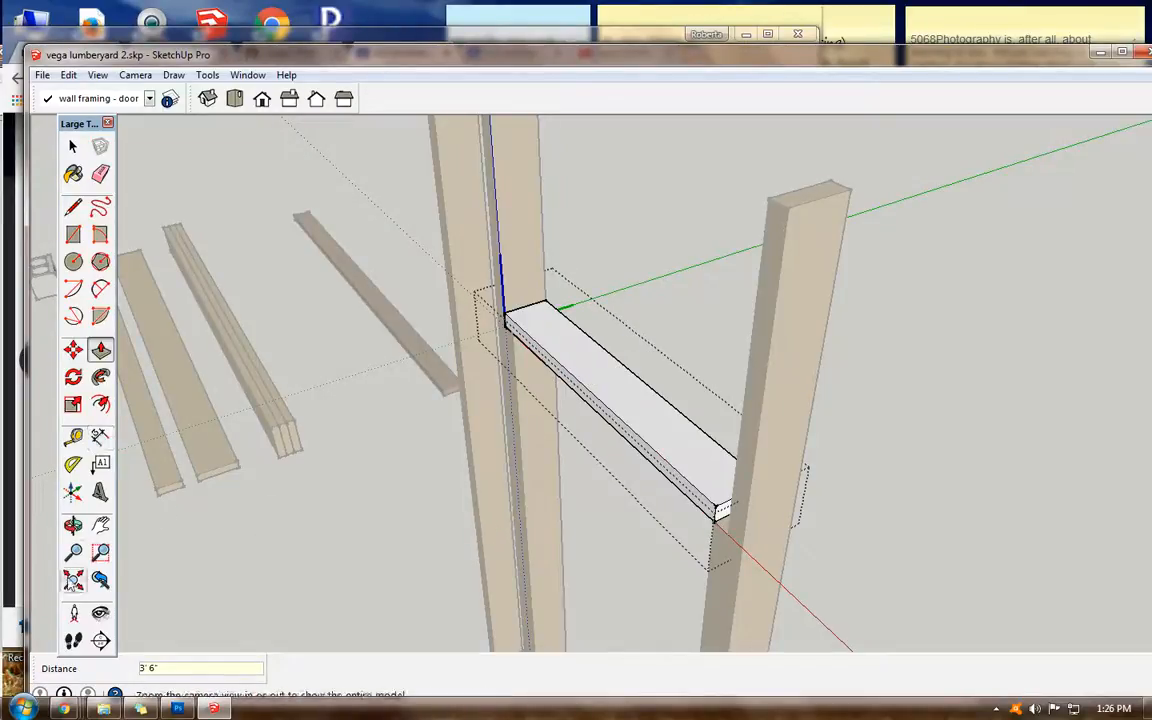
Step: Extend the free end of the h1 board another 2" to meet the far full-height stud, and close the component
left_click(73, 524)
left_click_drag(560, 480, 702, 420)
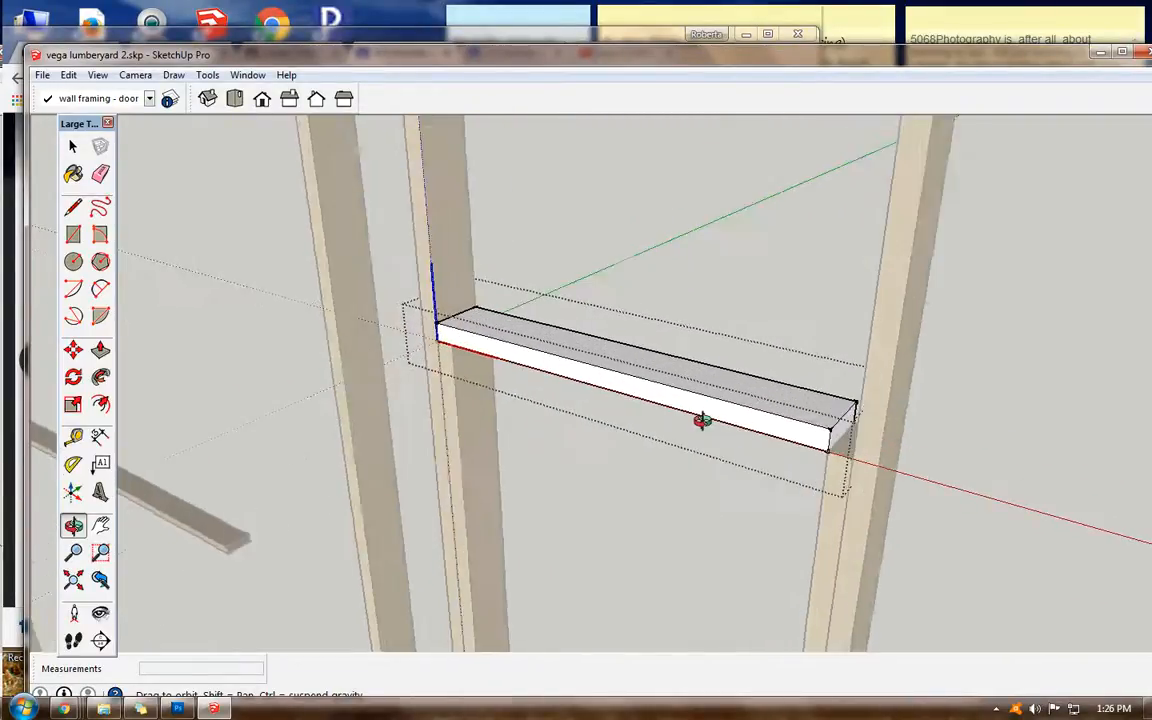
scroll(702, 420, "up", 2)
scroll(703, 420, "up", 1)
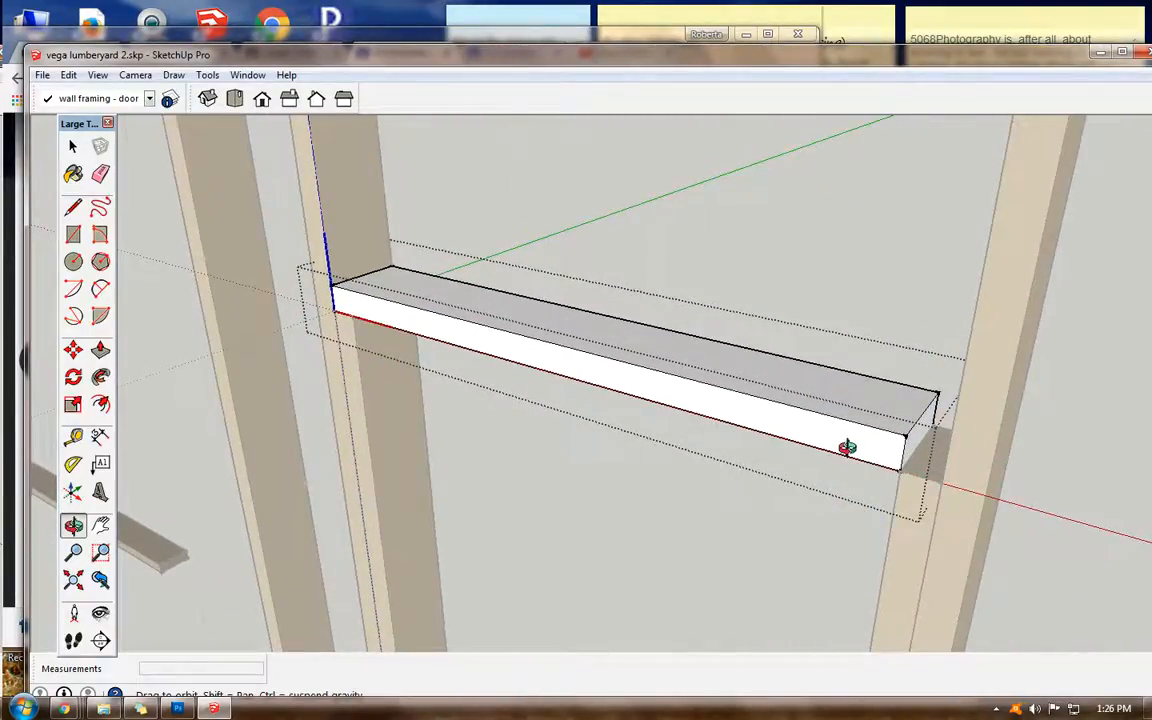
scroll(845, 448, "up", 1)
left_click(72, 146)
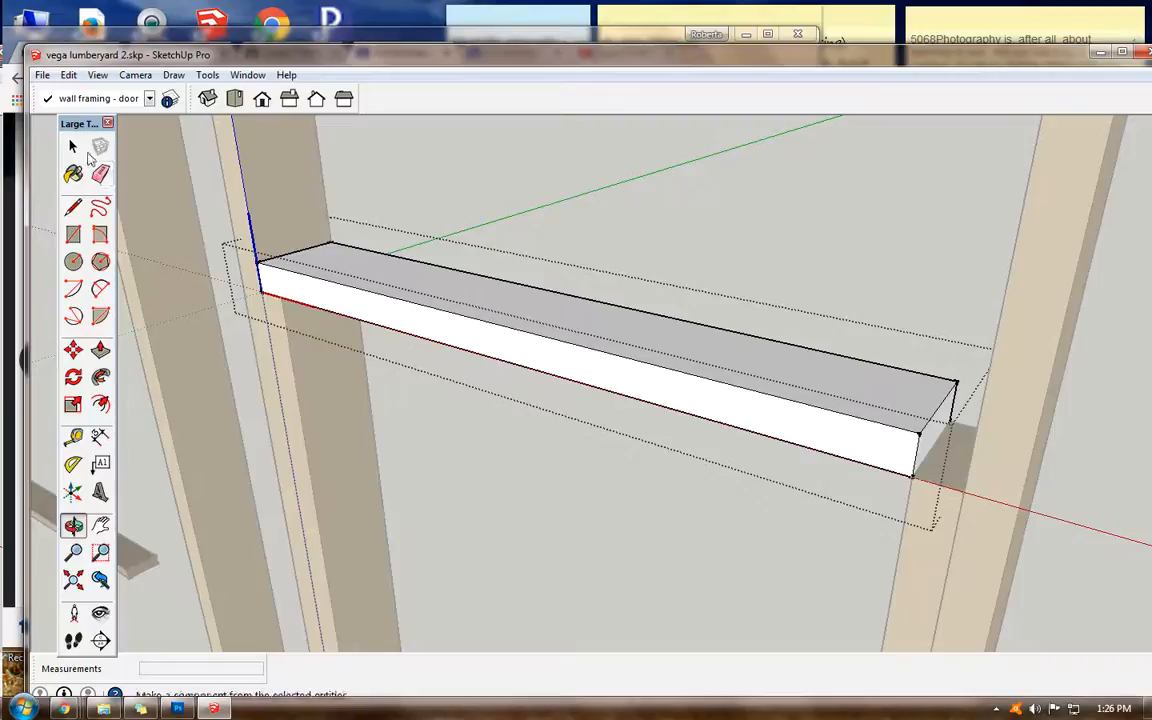
double_click(926, 440)
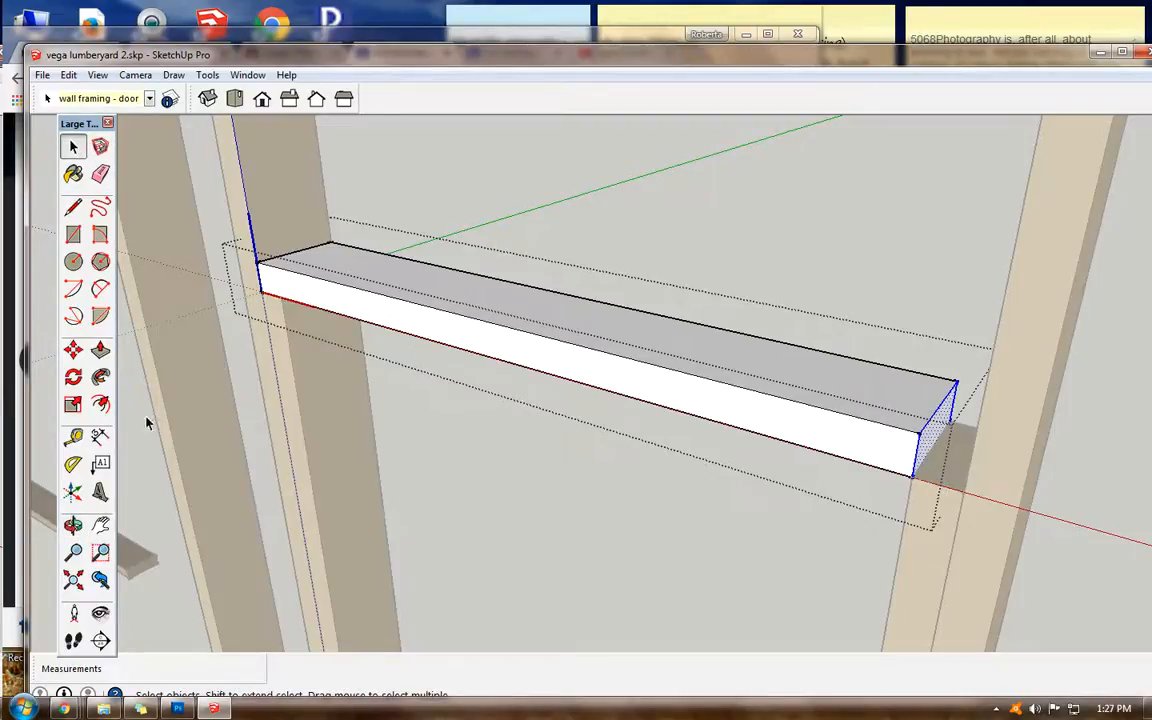
left_click(100, 349)
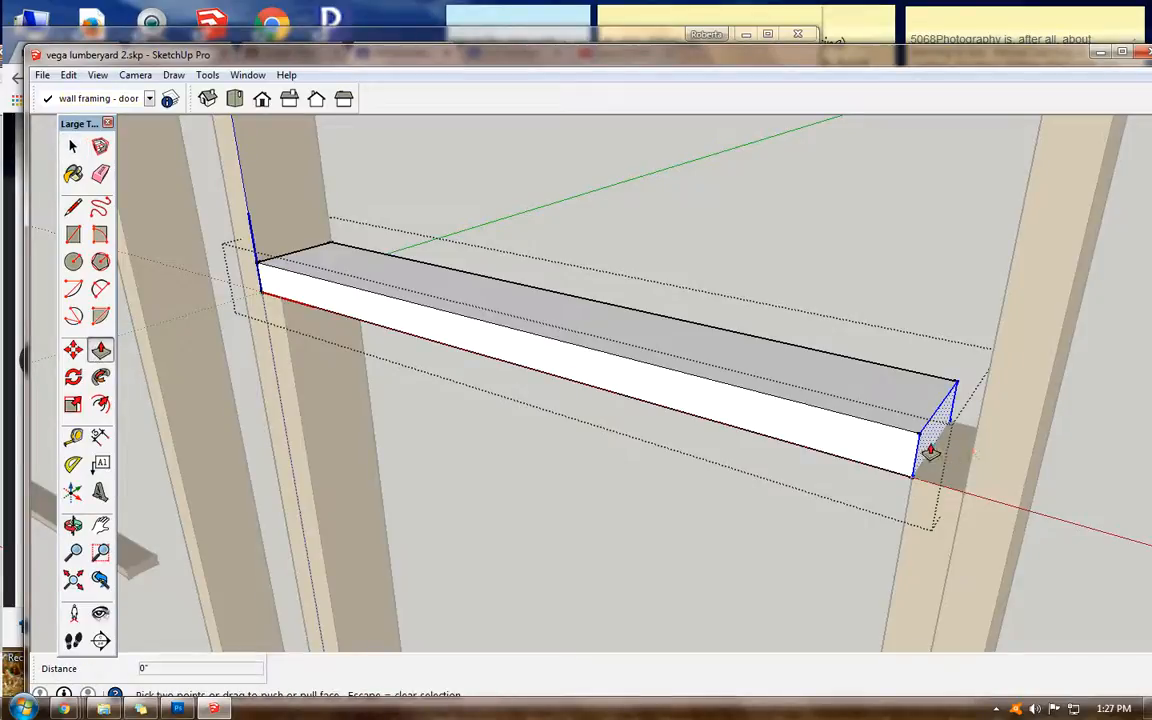
left_click(920, 443)
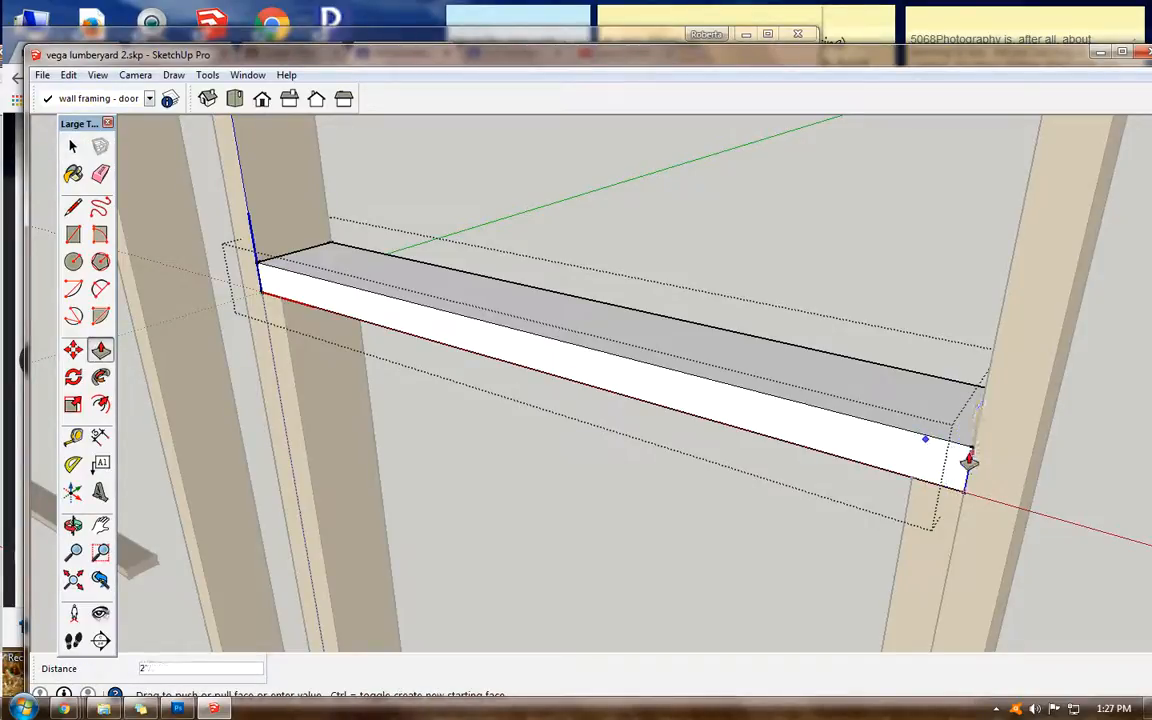
left_click(969, 462)
left_click(72, 146)
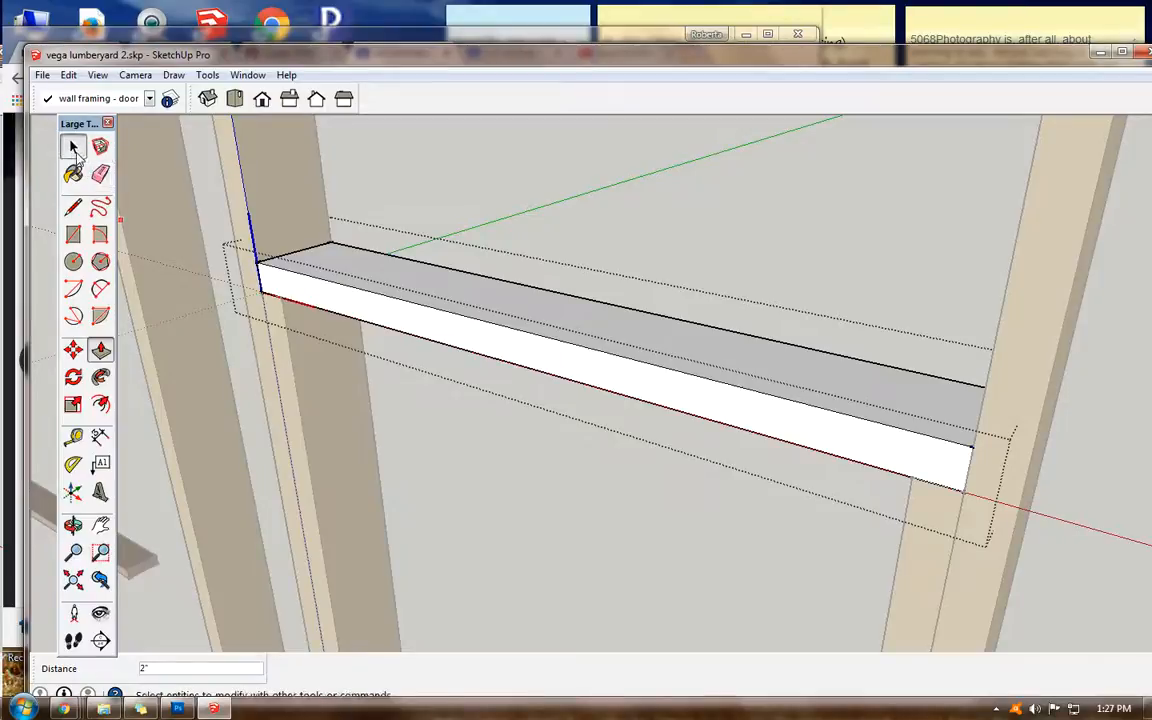
left_click(399, 166)
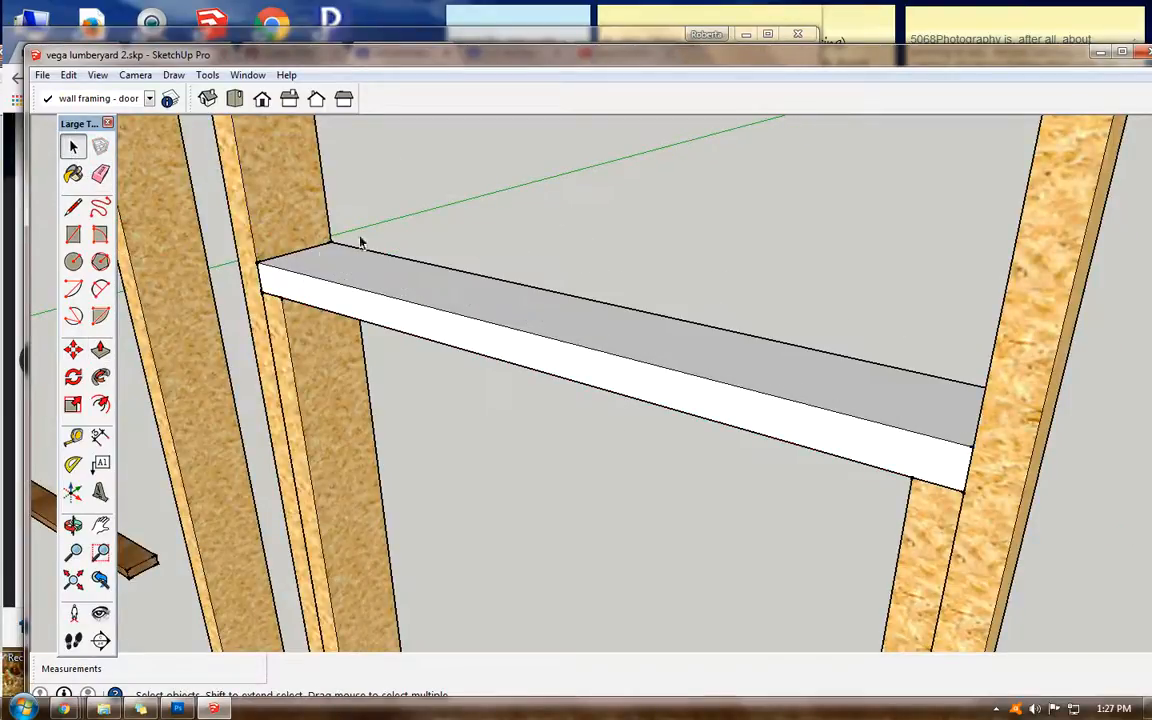
Step: Check the 2x6 door header illustration in the Frame a Door document in Chrome and return to SketchUp
left_click(478, 42)
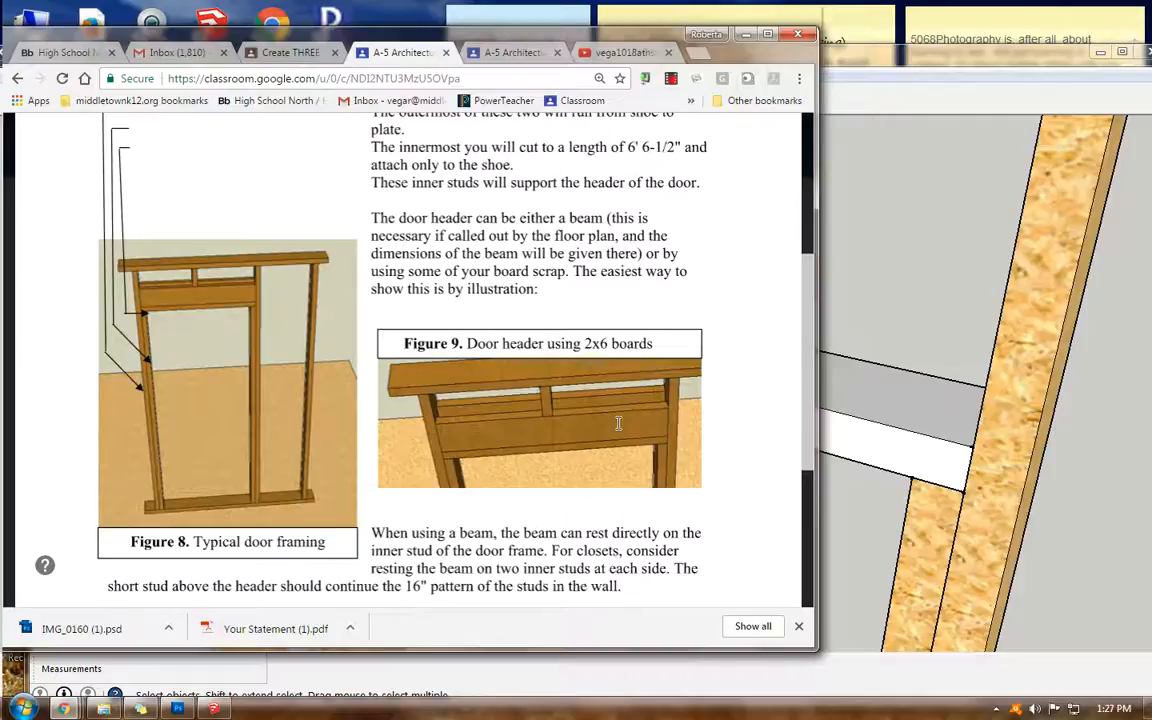
mouse_move(807, 320)
left_mouse_down()
mouse_move(813, 360)
mouse_move(815, 330)
left_mouse_up()
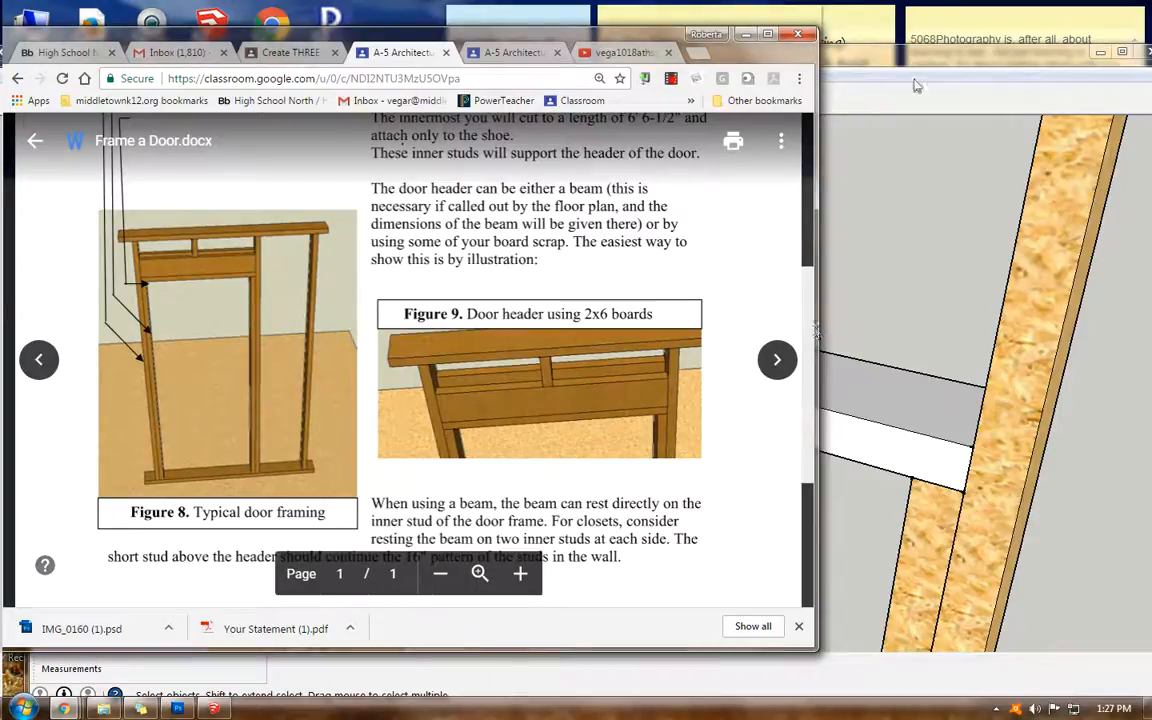
left_click(830, 60)
Step: Draw a 6" high by 2" wide rectangle on the full-height stud's inner face, starting at the h1 board's front top corner
left_click(73, 525)
left_click_drag(490, 290, 454, 308)
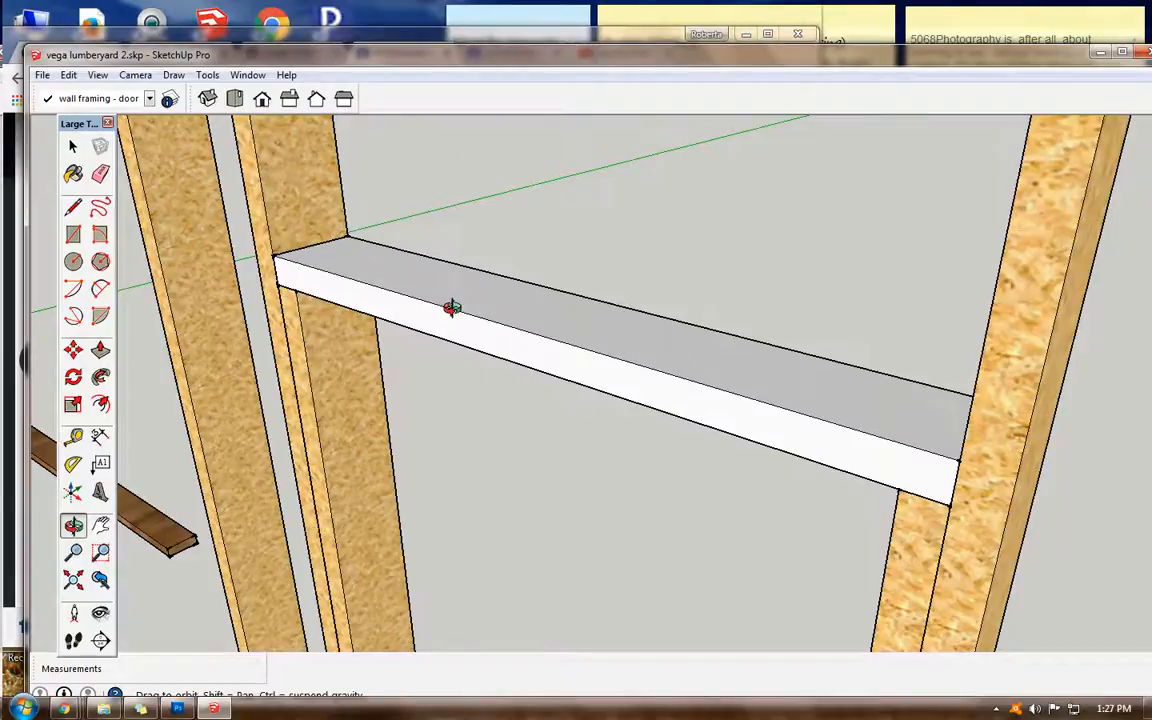
scroll(231, 226, "up", 2)
left_click(100, 525)
left_click_drag(373, 285, 391, 329)
left_click(73, 233)
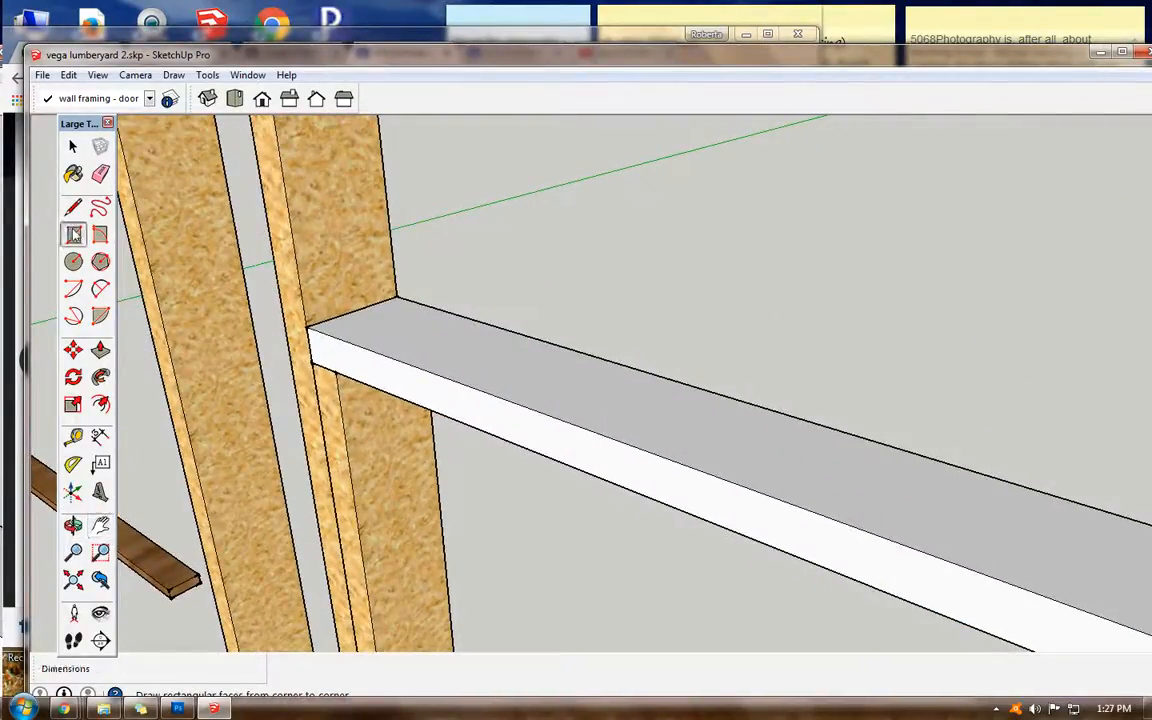
left_click(307, 326)
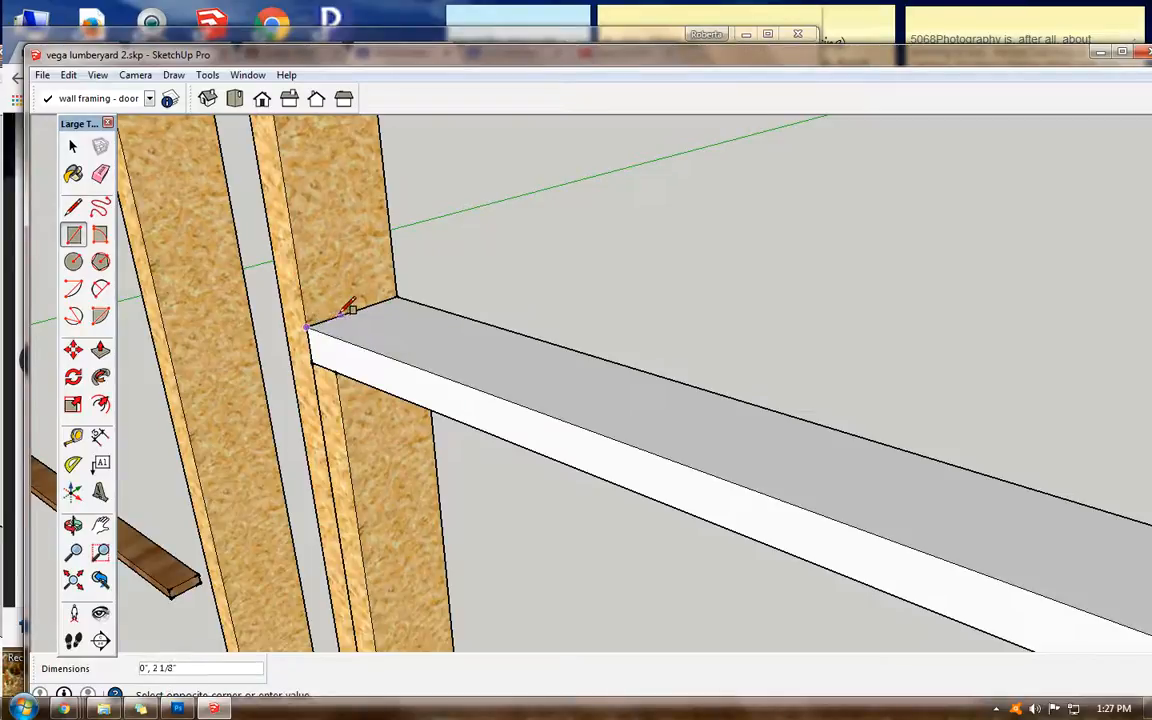
left_click(332, 216)
type("6")
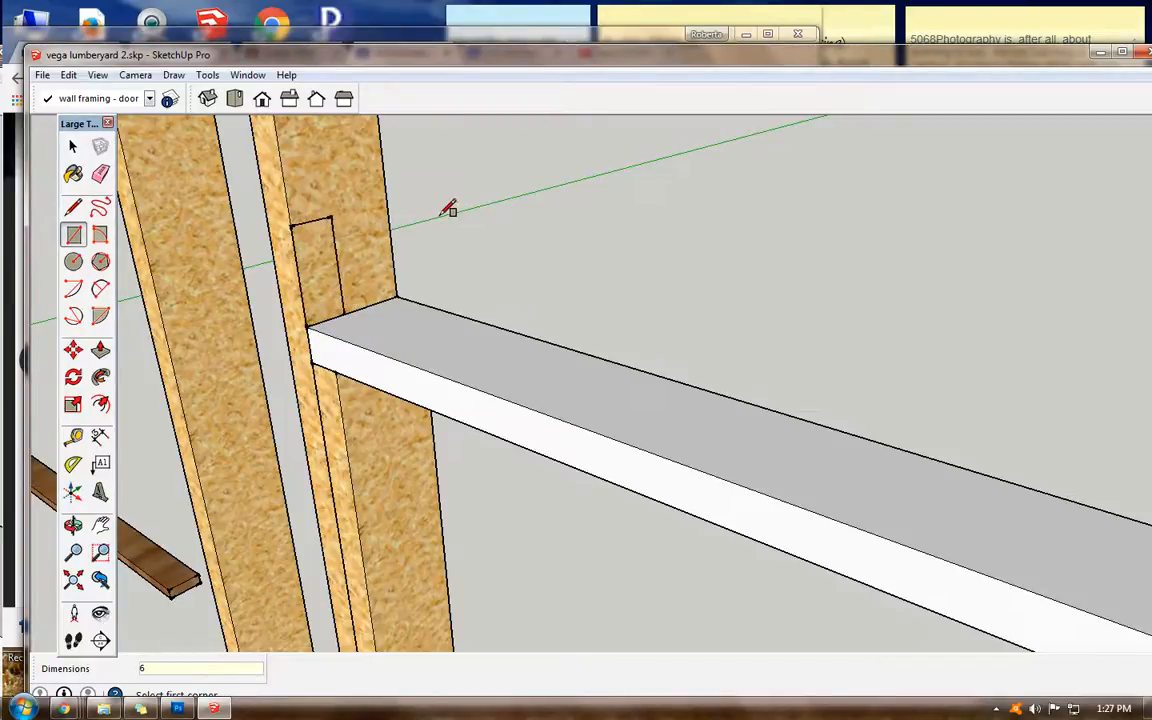
type("\",2\"")
key("Return")
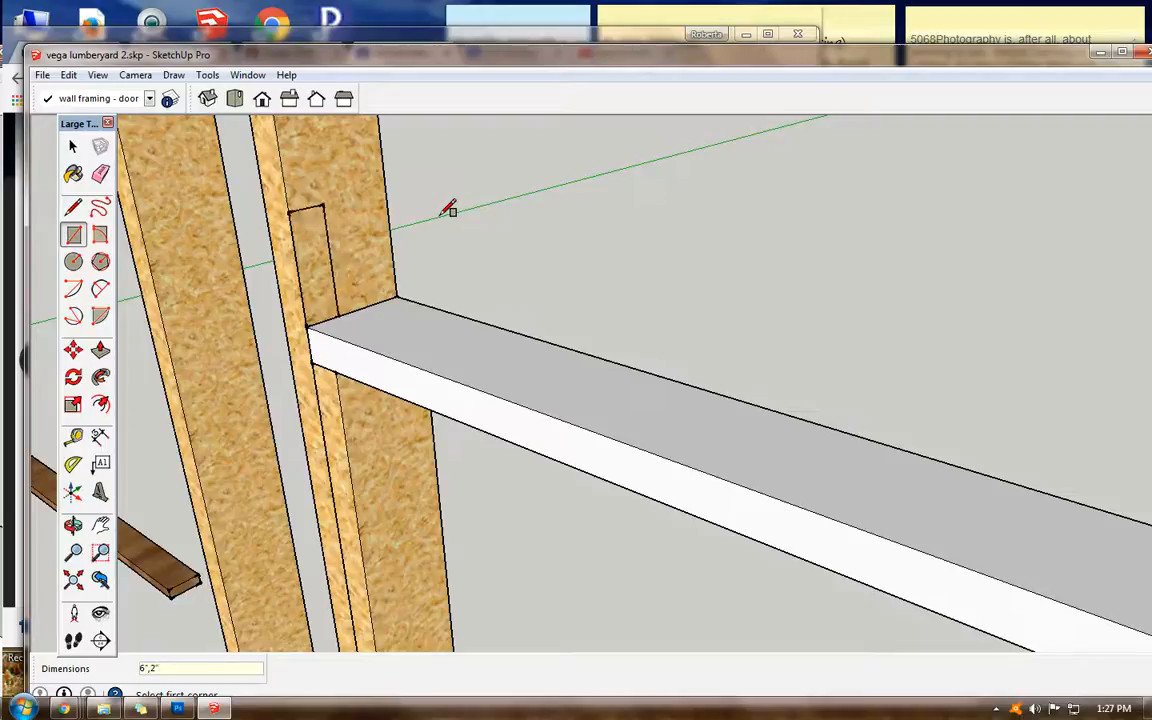
Step: Make the upright 6" by 2" rectangle a component named h2
key("space")
left_click(318, 260)
type("g")
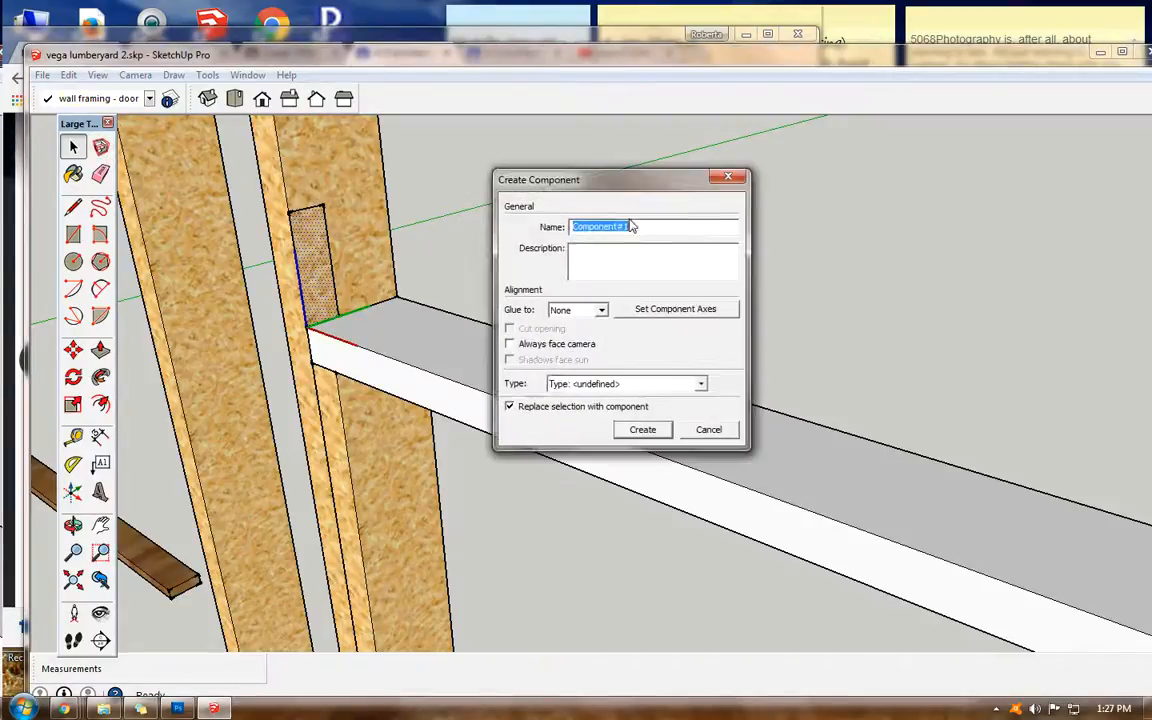
type("h2")
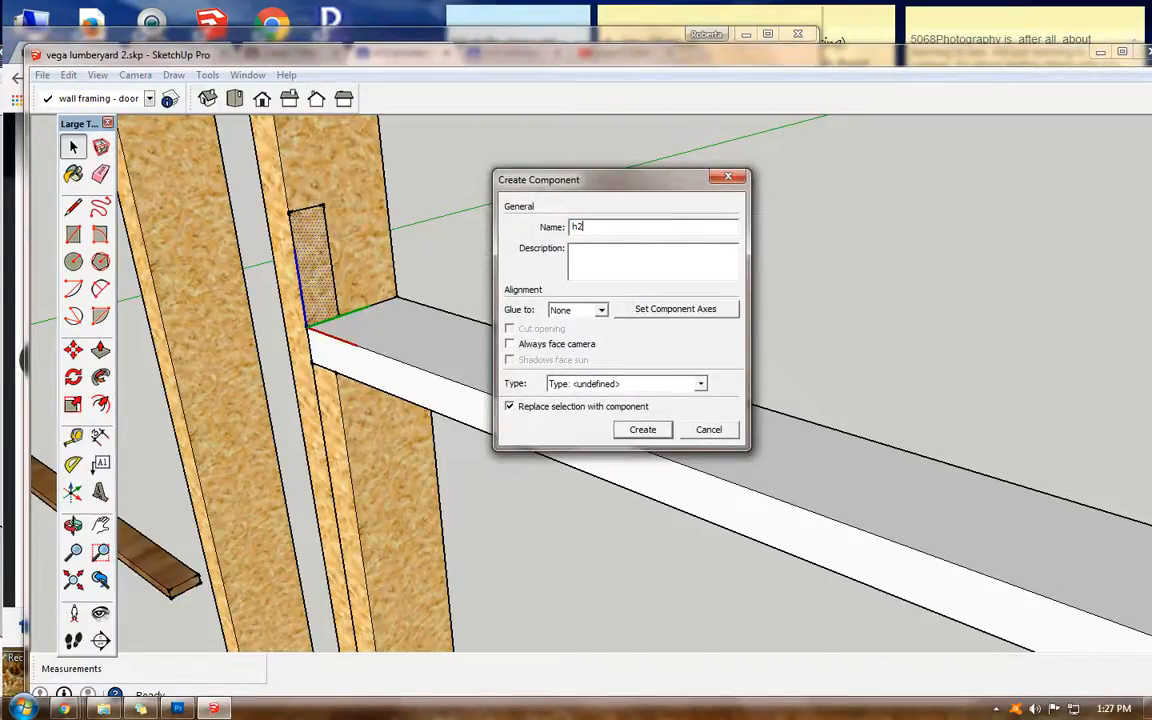
left_click(640, 430)
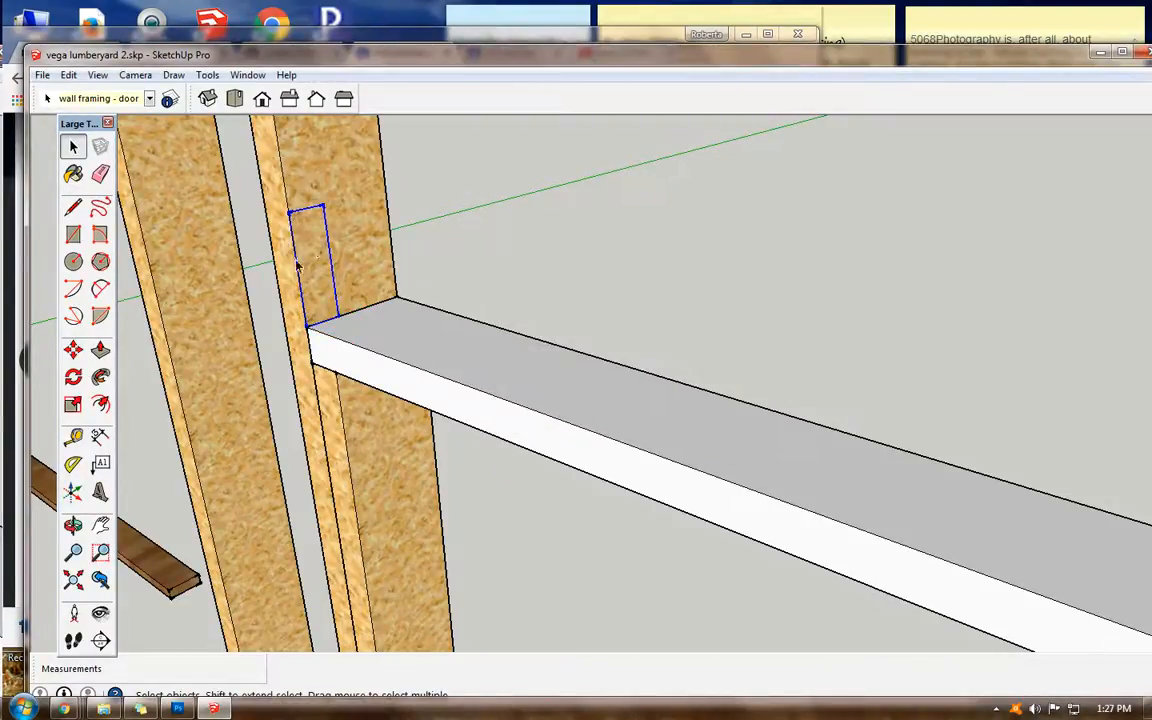
Step: Recheck the header illustration in Chrome and copy the h2 rectangle along the stud face until flush with the h1 board's back edge
left_click(484, 47)
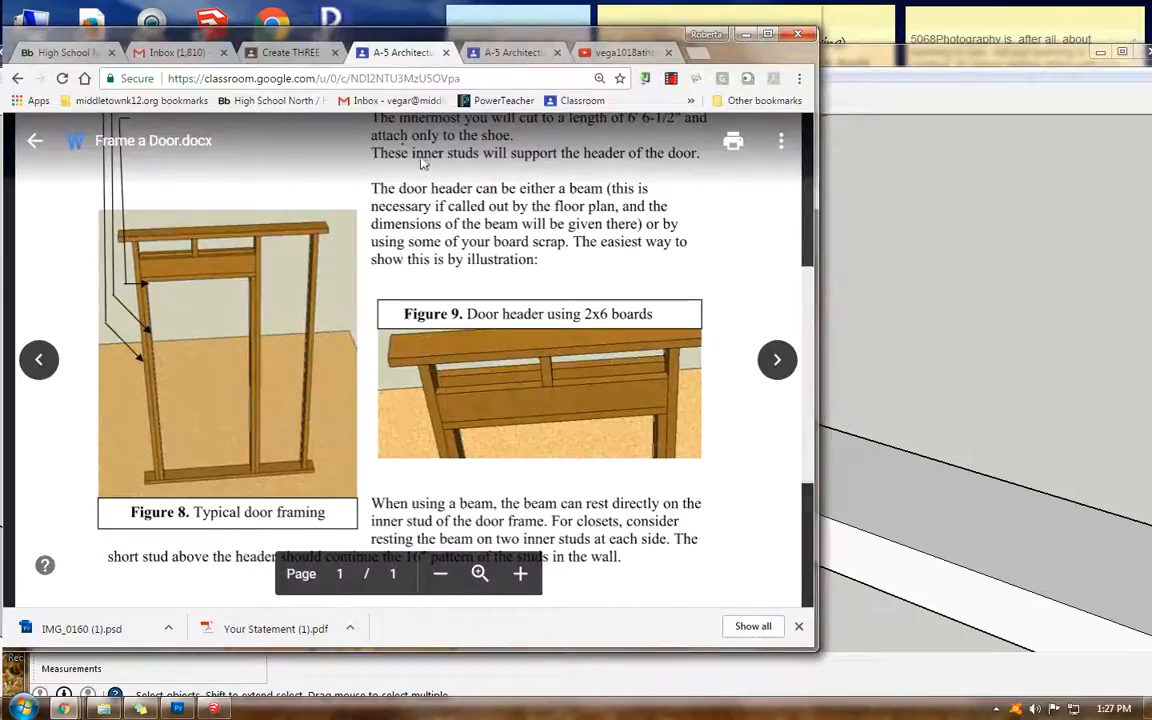
left_click(867, 71)
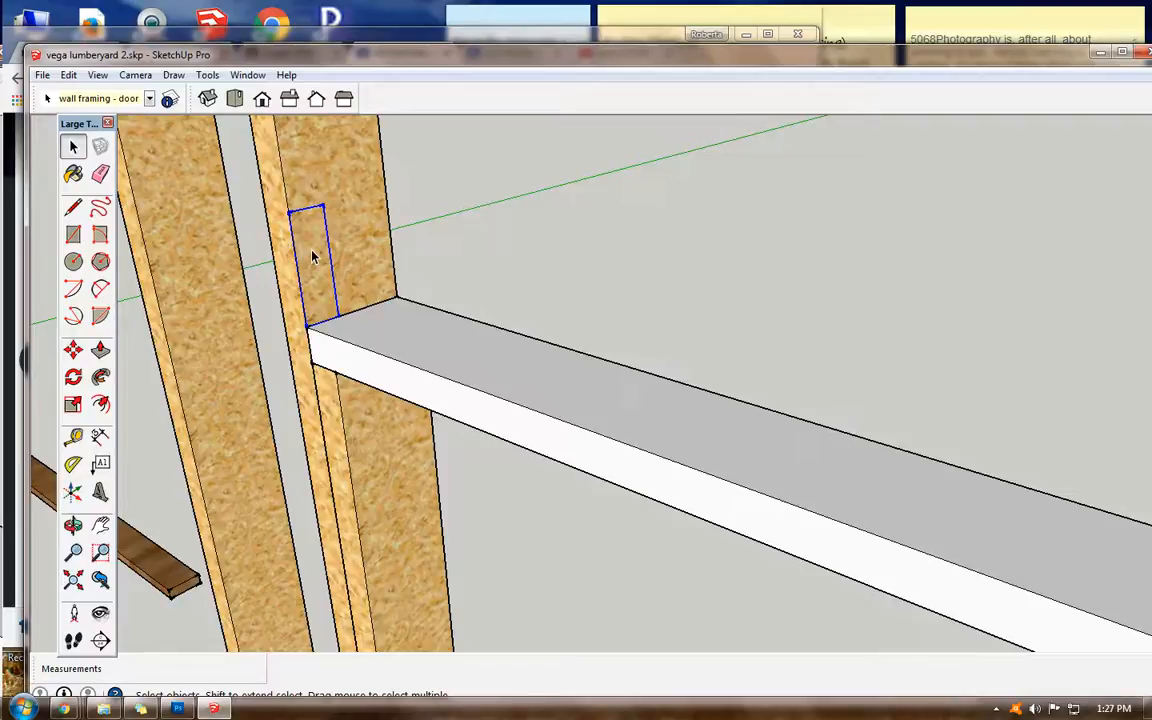
left_click(73, 349)
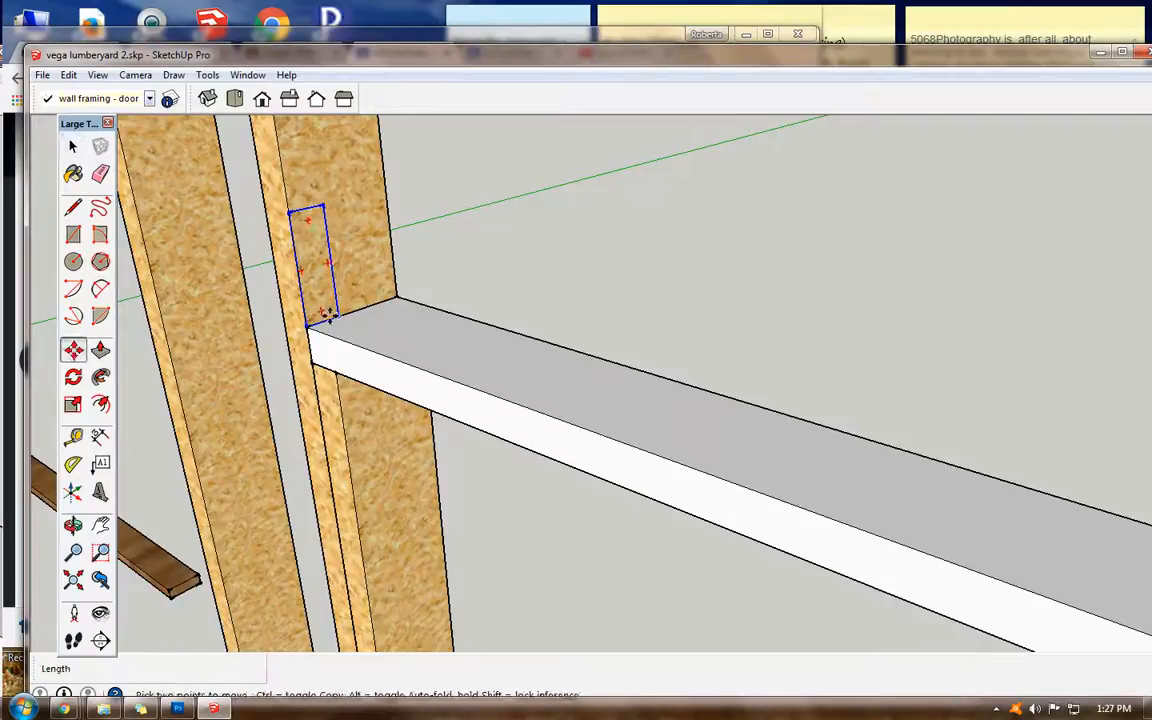
key("ctrl")
left_click(326, 311)
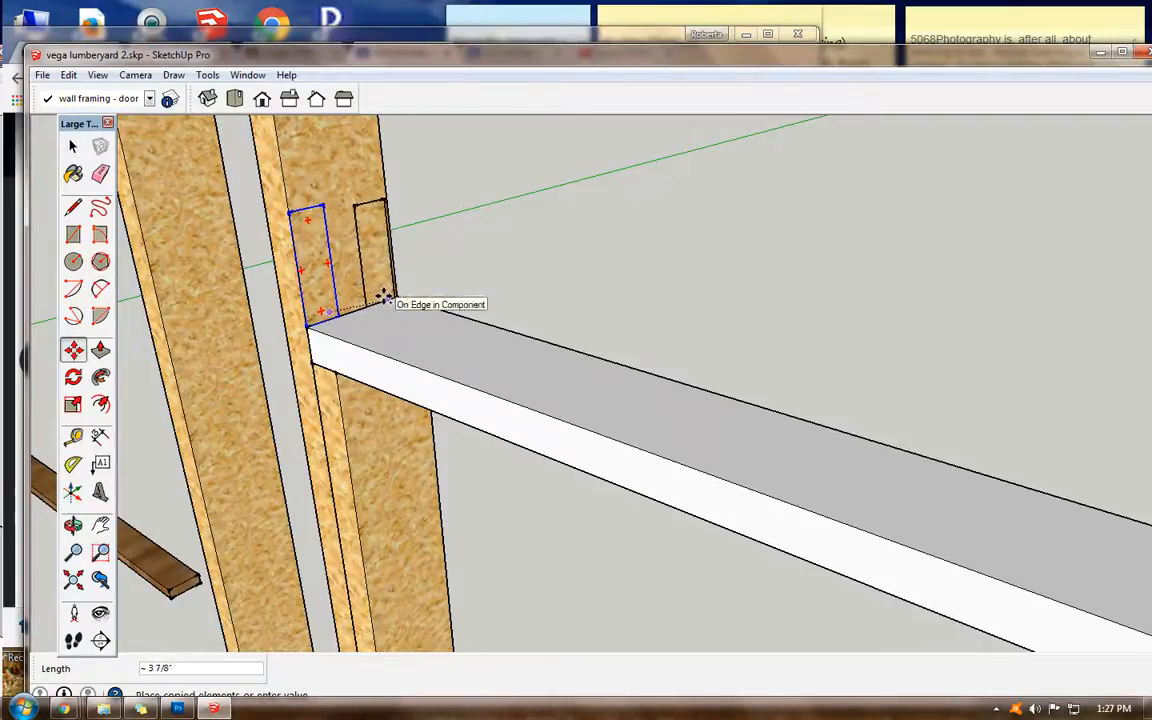
left_click(388, 296)
scroll(388, 296, "up", 3)
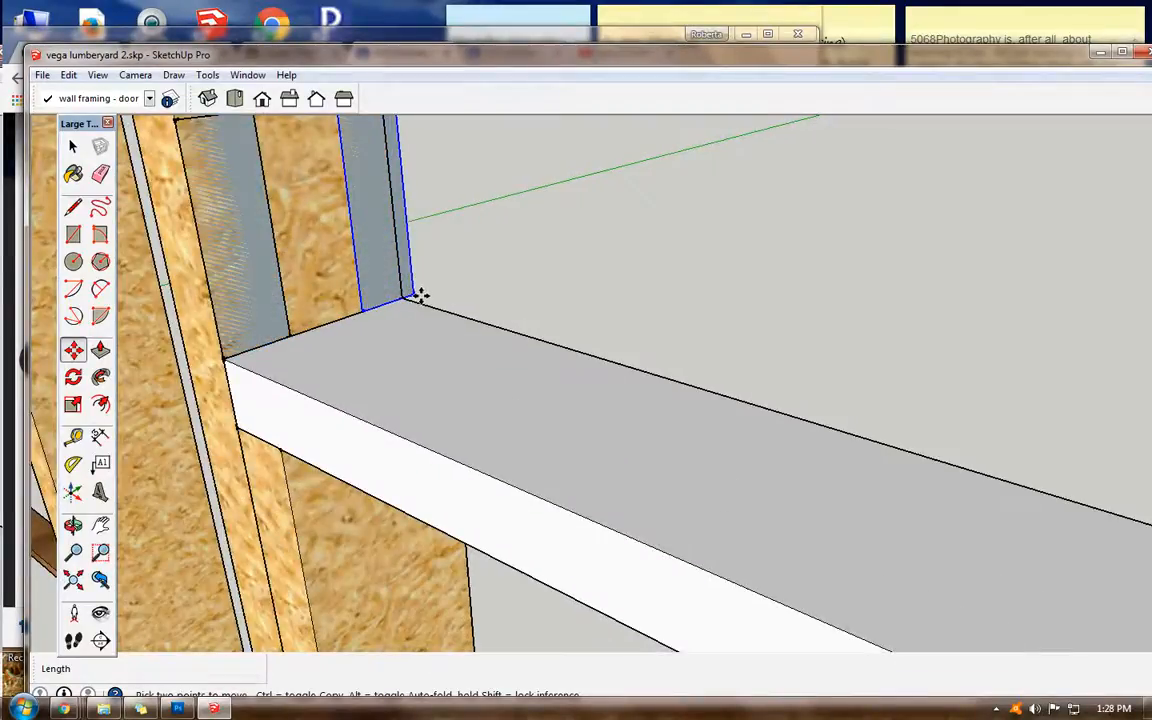
scroll(400, 298, "down", 2)
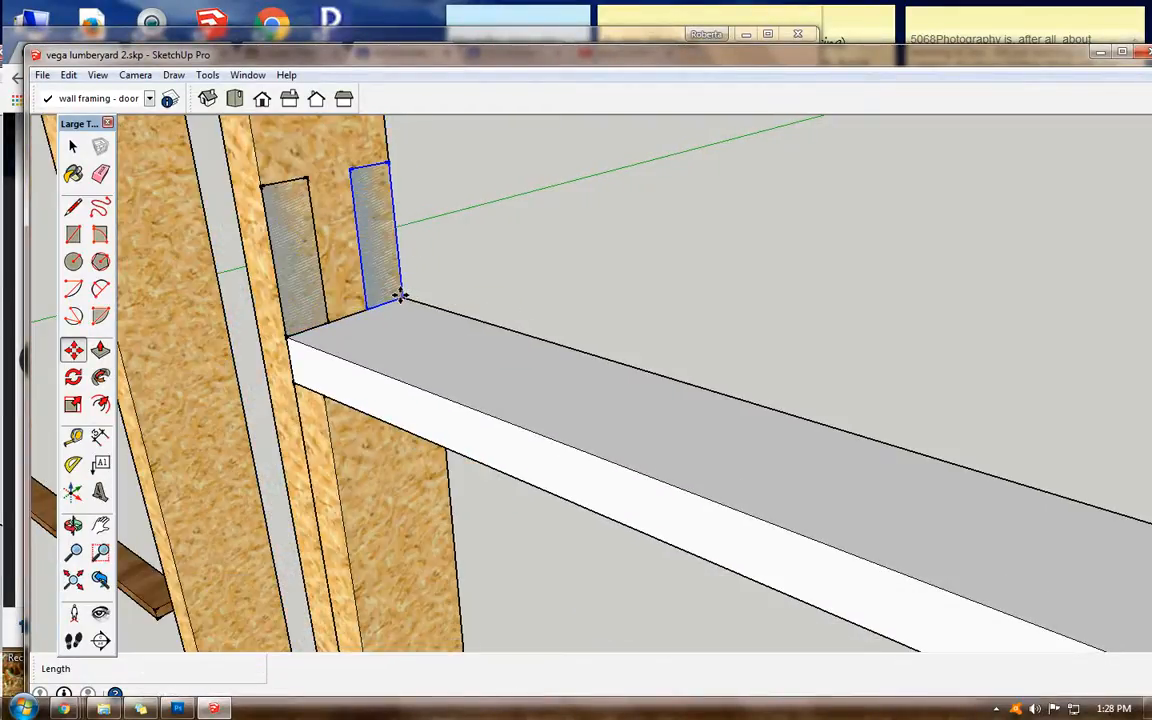
scroll(326, 311, "down", 4)
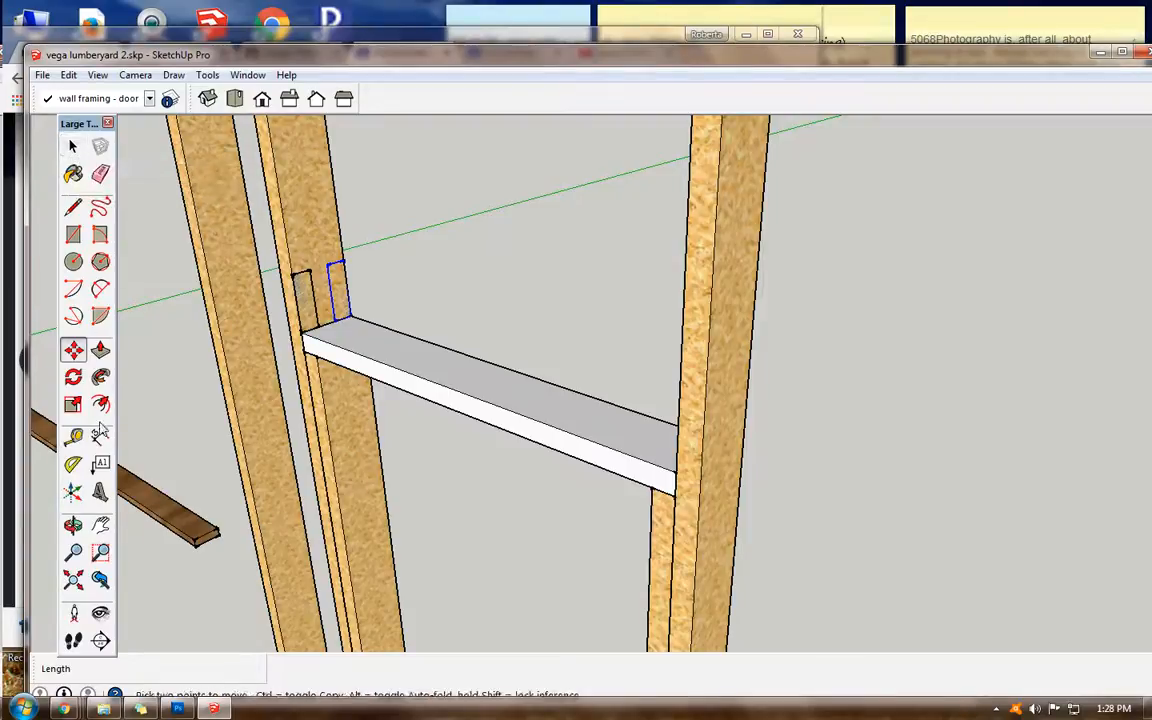
Step: Extrude the h2 header board 3'8" across the door opening so both instances span between the full-height studs
left_click(100, 348)
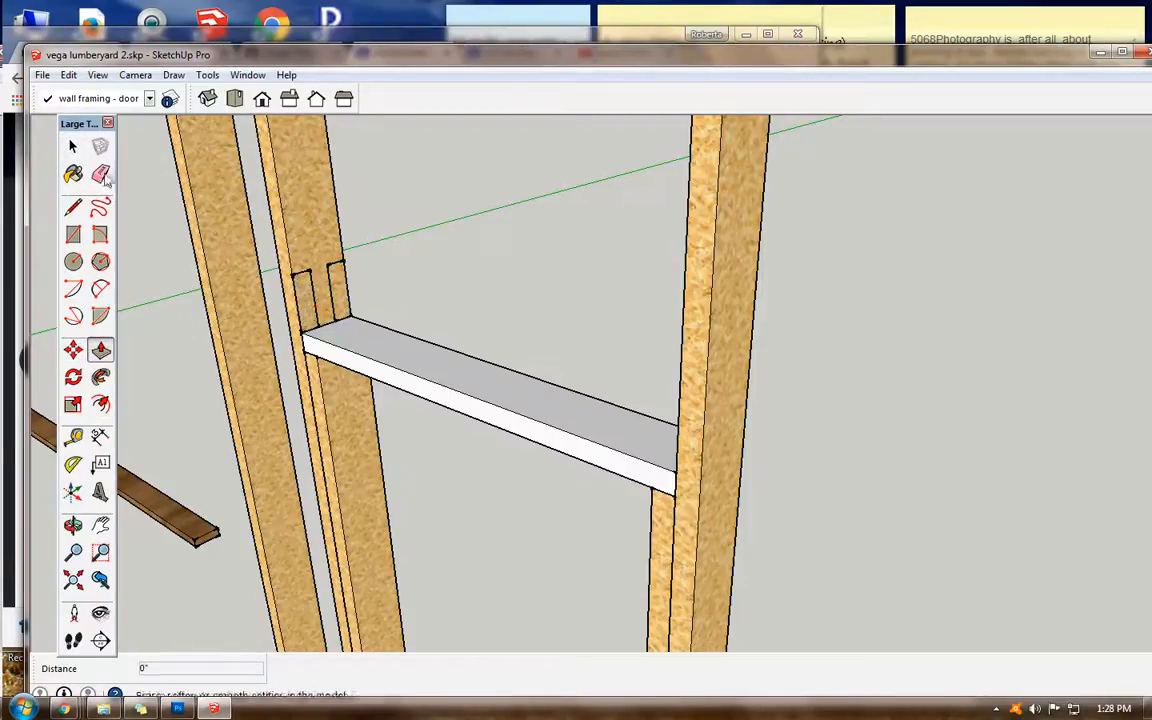
key("space")
double_click(305, 302)
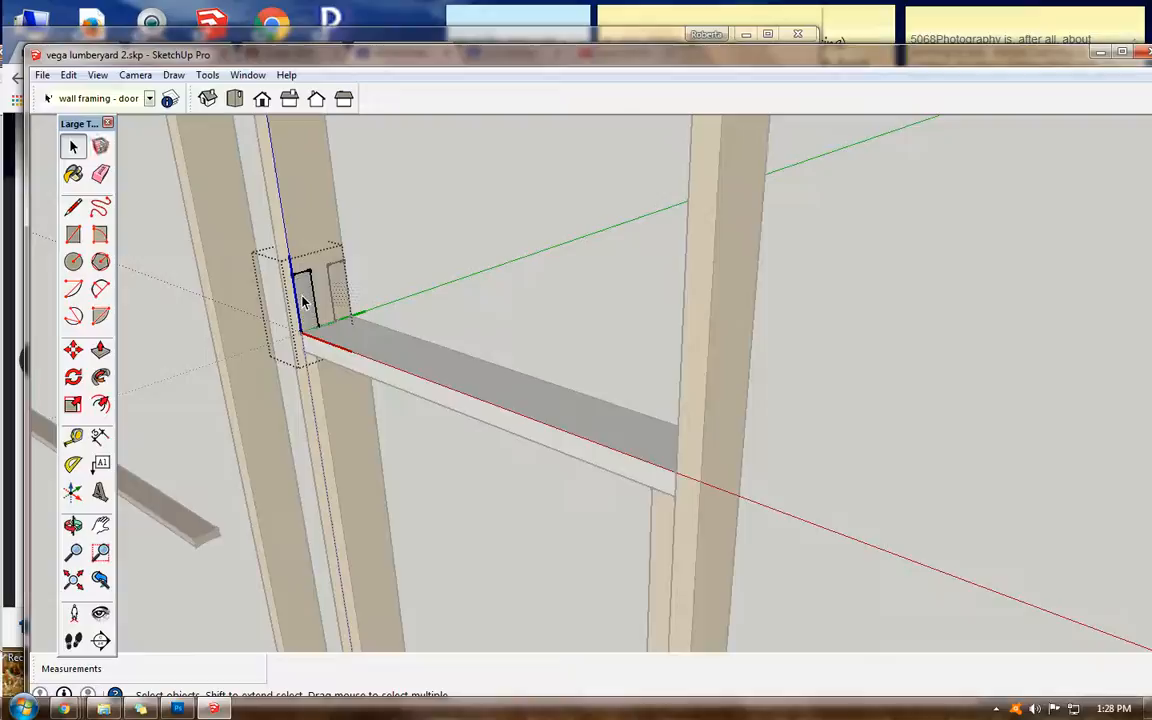
left_click(100, 348)
left_click_drag(295, 318, 325, 335)
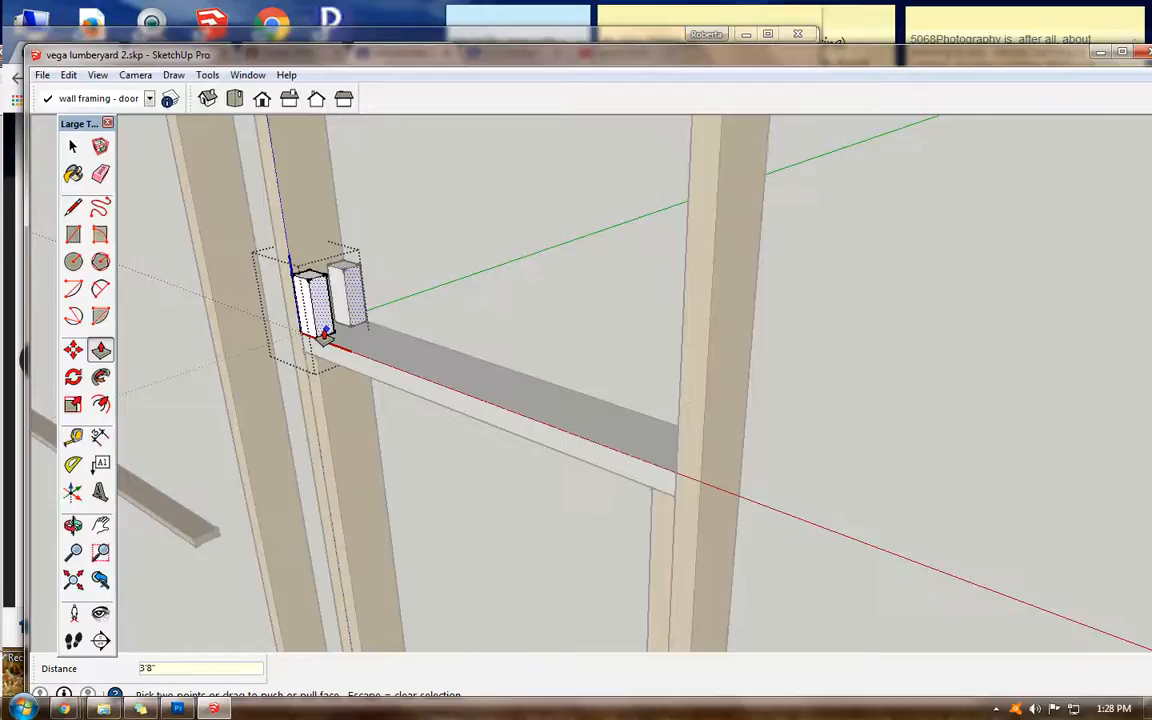
key("Return")
scroll(325, 338, "down", 3)
middle_click_drag(406, 355, 594, 273)
left_click_drag(594, 273, 553, 378)
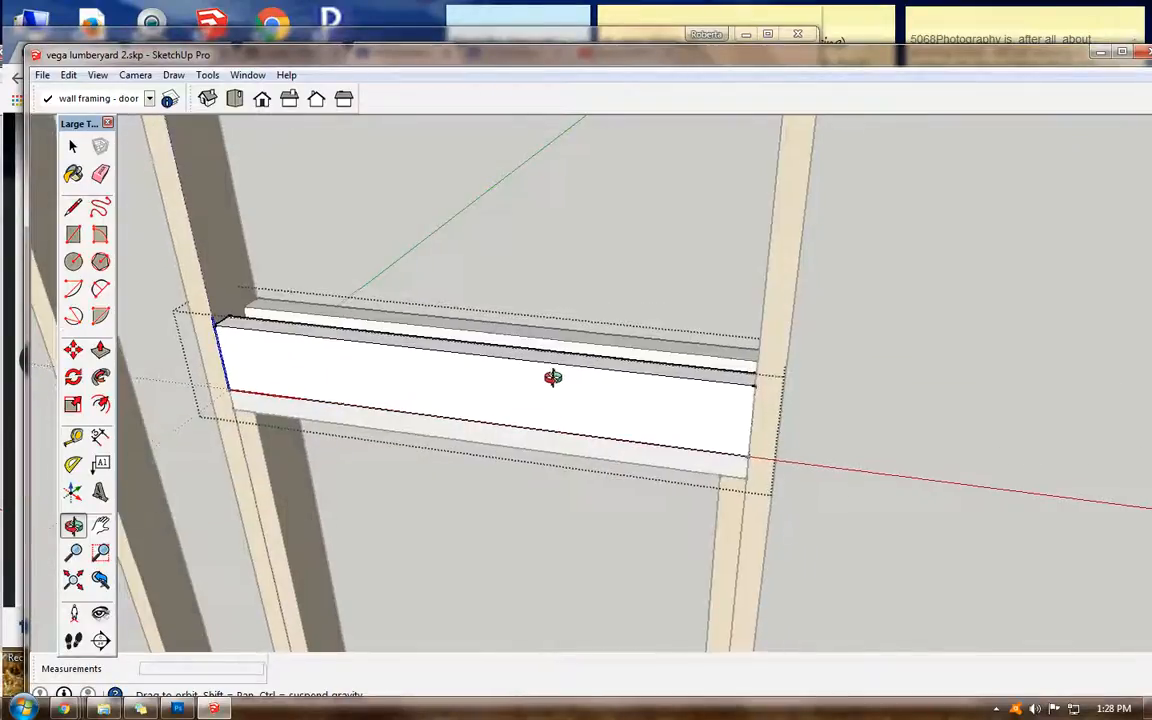
Step: Recheck the door framing illustration in Chrome, return to SketchUp's front view, and move the door component clear of the wall frame
left_click(541, 33)
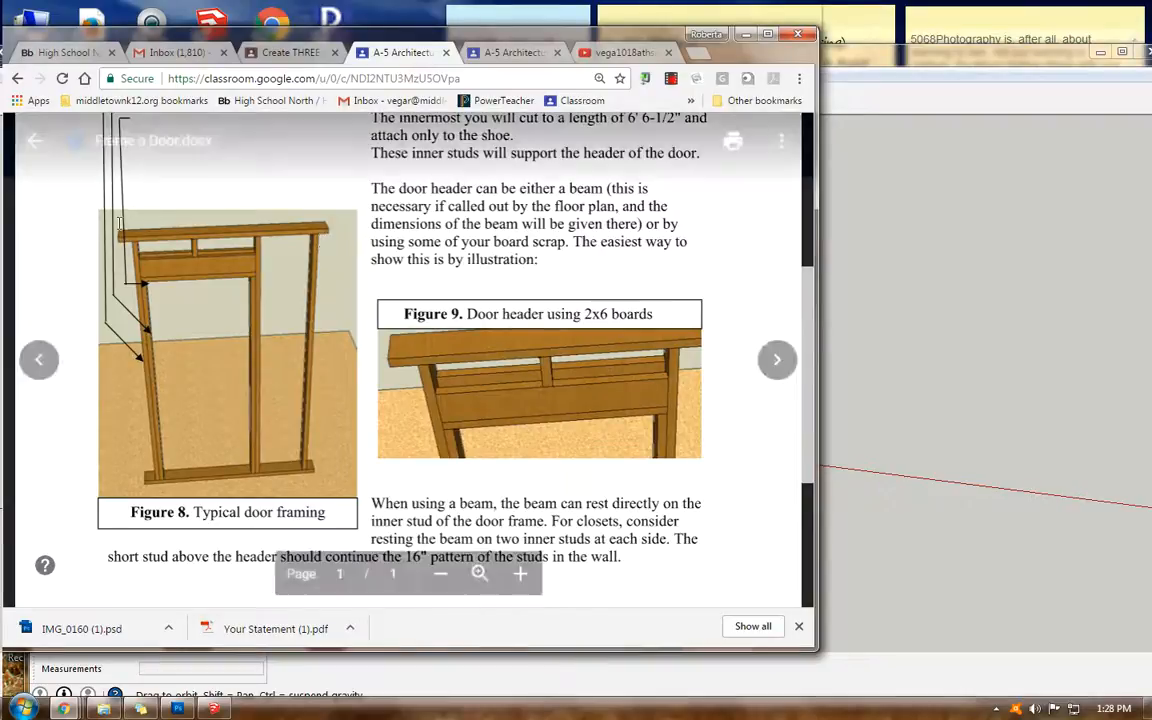
left_click(918, 62)
left_click_drag(607, 275, 414, 422)
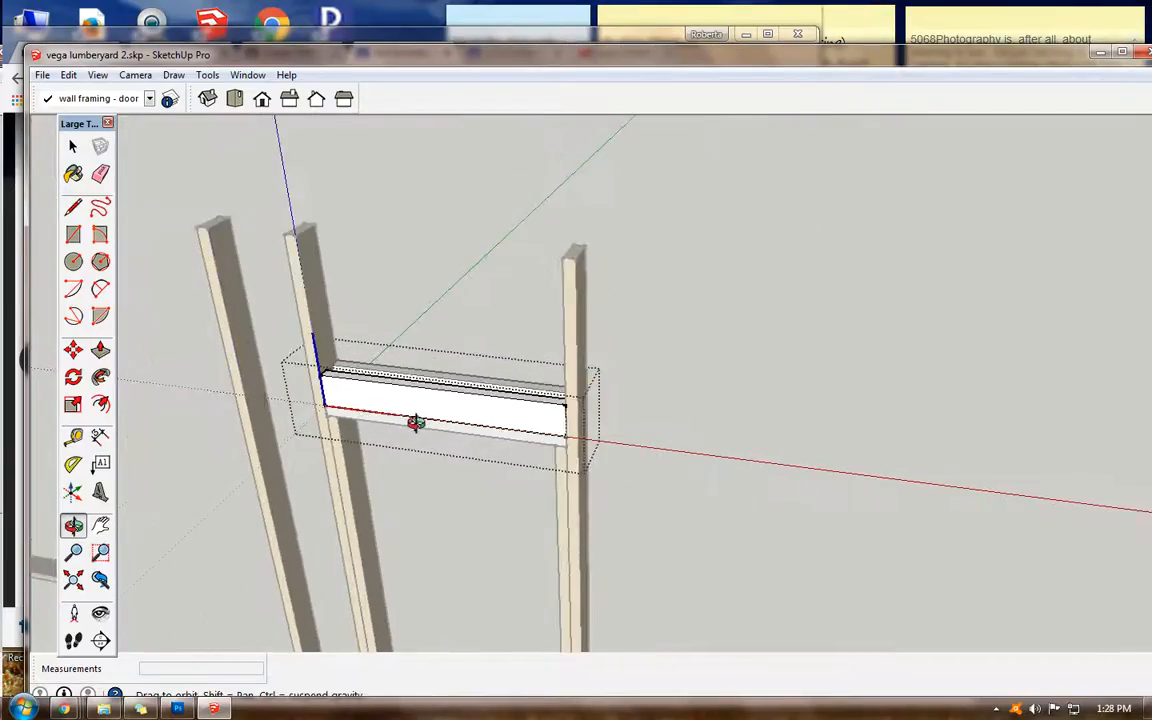
left_click(261, 100)
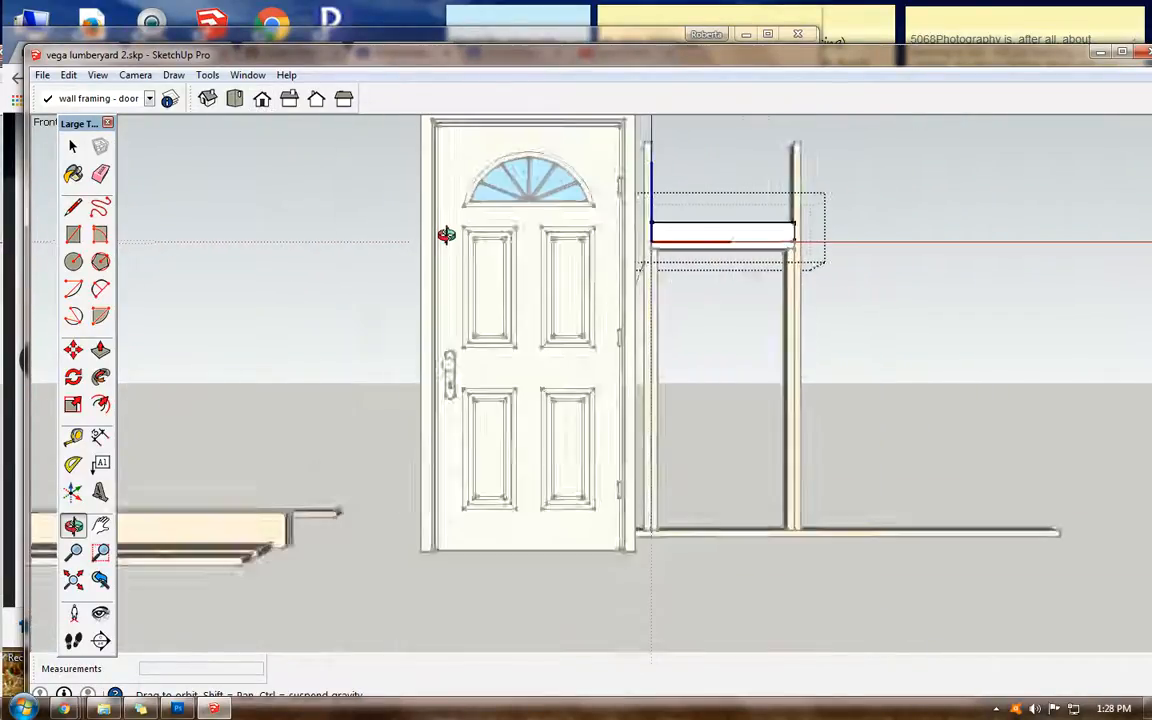
left_click(72, 147)
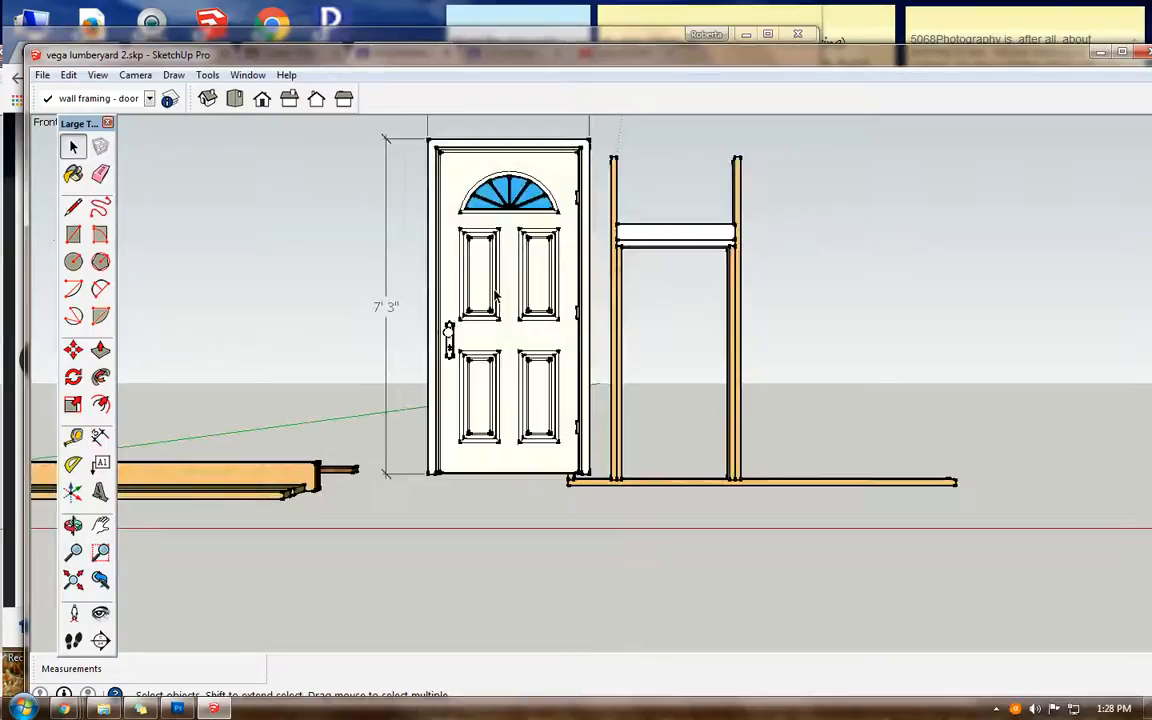
left_click(73, 349)
left_click(486, 317)
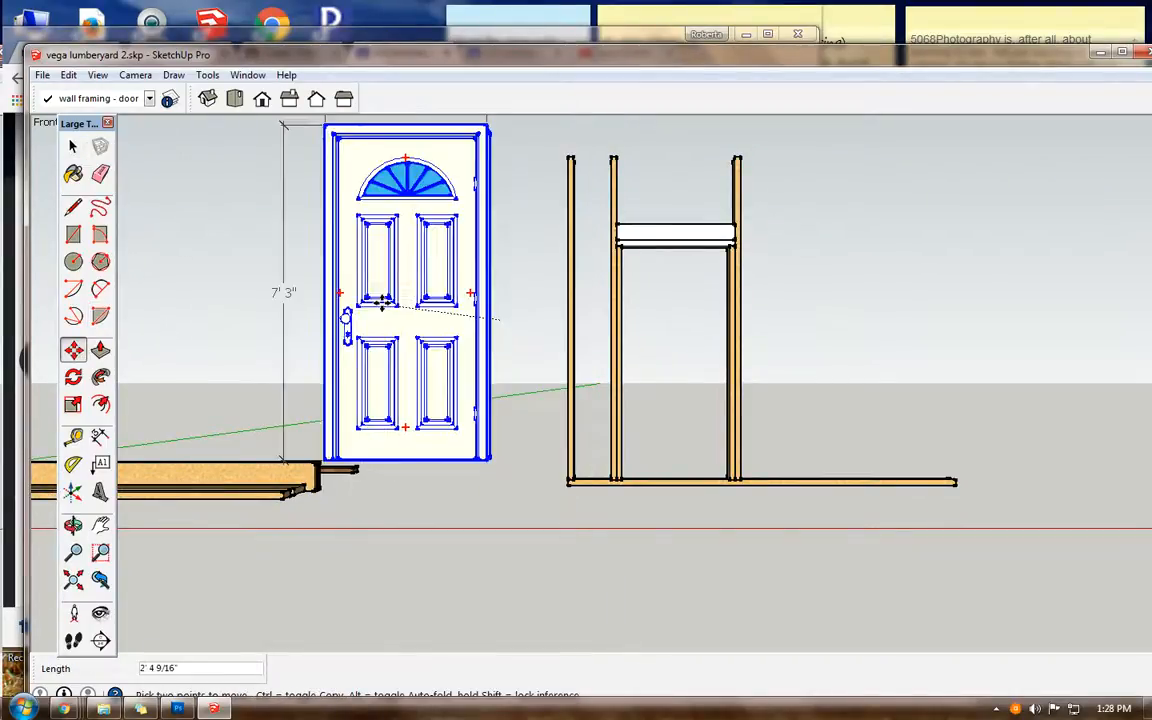
left_click(288, 294)
Step: Copy the bottom plate 10'2" straight up so it sits on top of the full-height studs
left_click(72, 147)
left_click(668, 483)
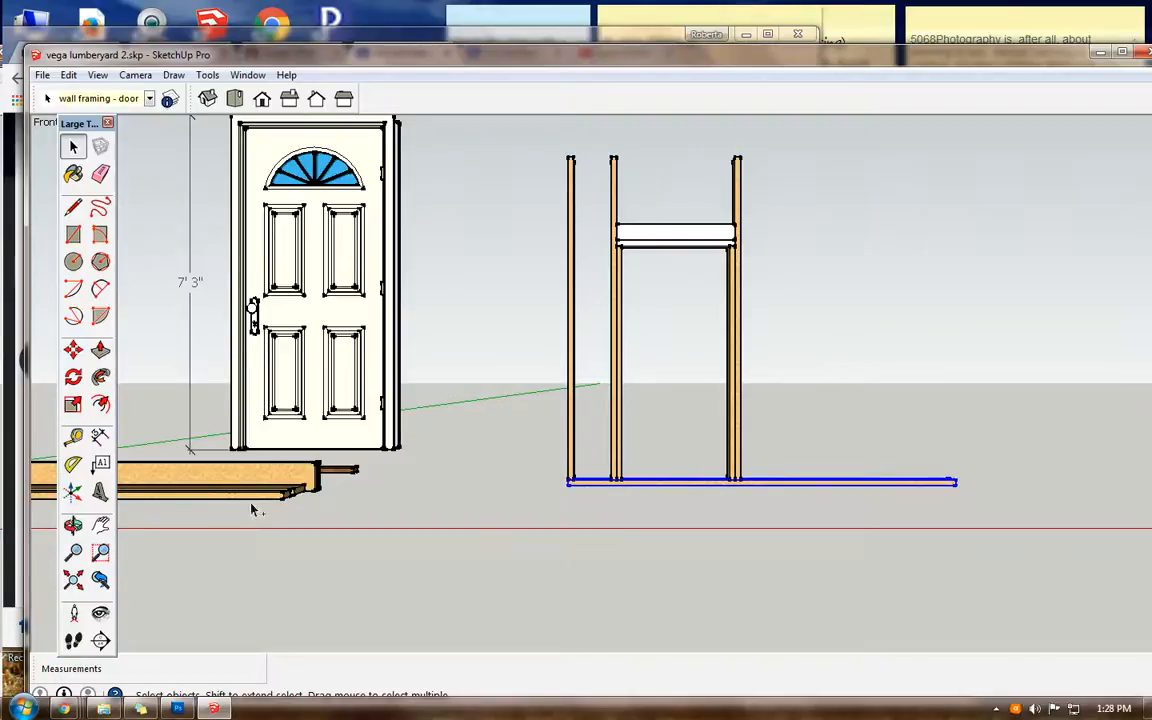
left_click(73, 349)
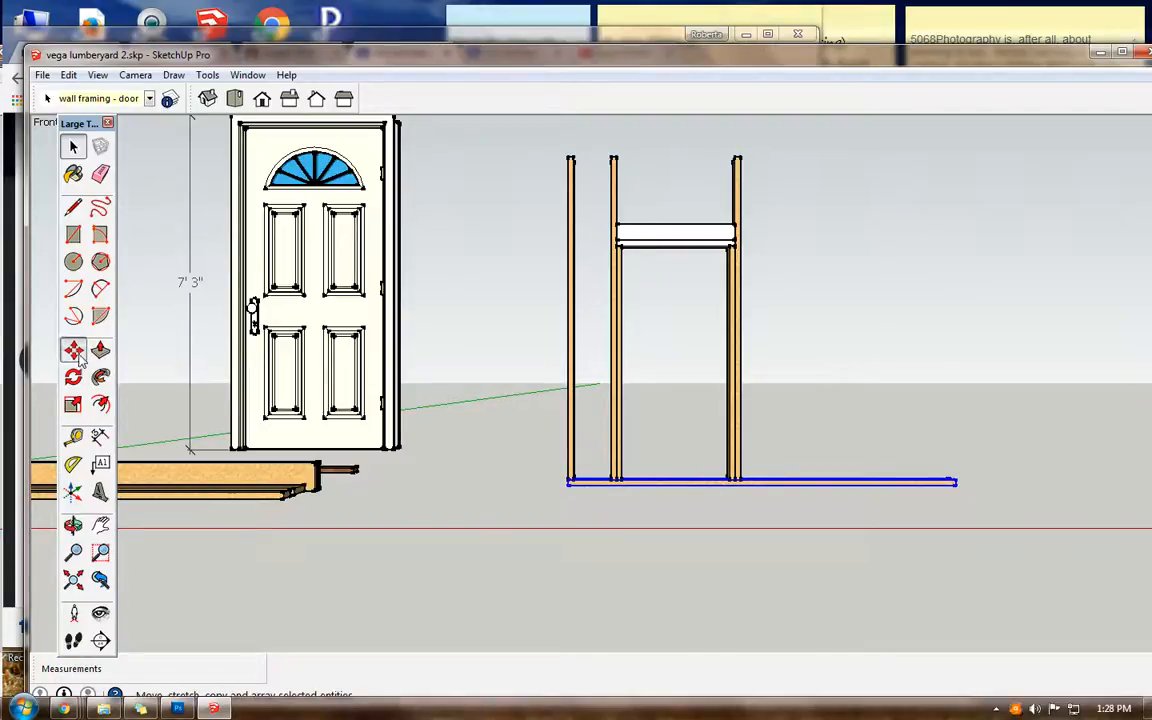
key("ctrl")
left_click(666, 484)
left_click(667, 457)
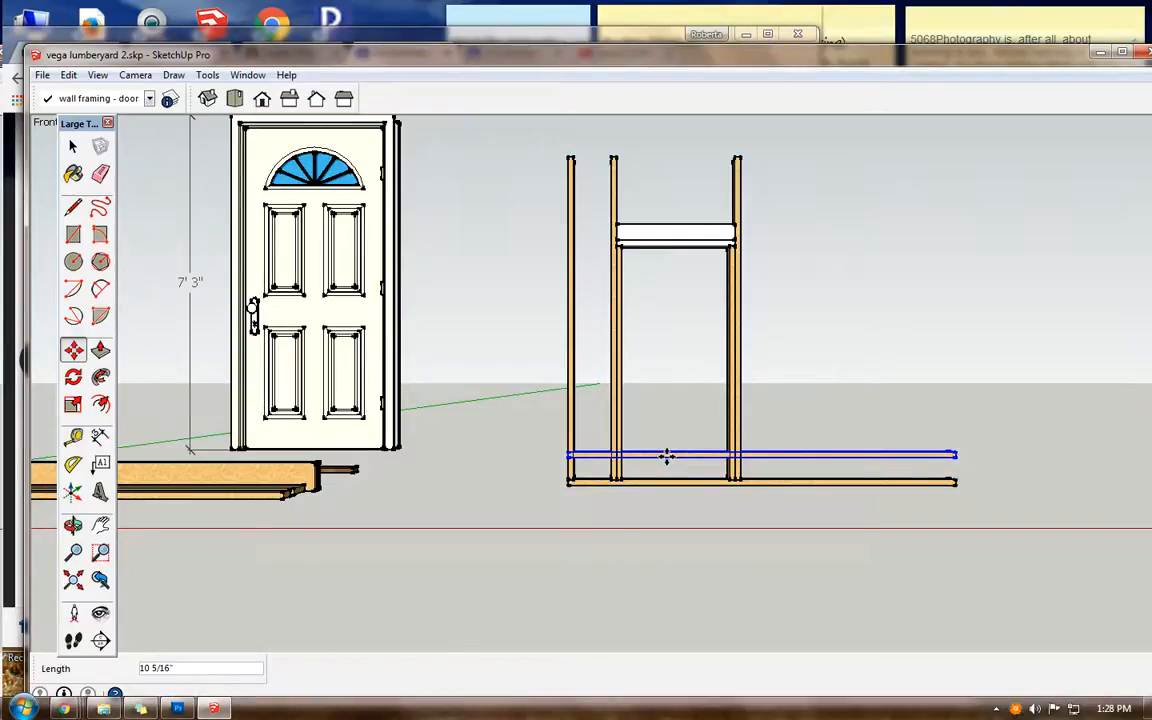
type("10'")
key("Return")
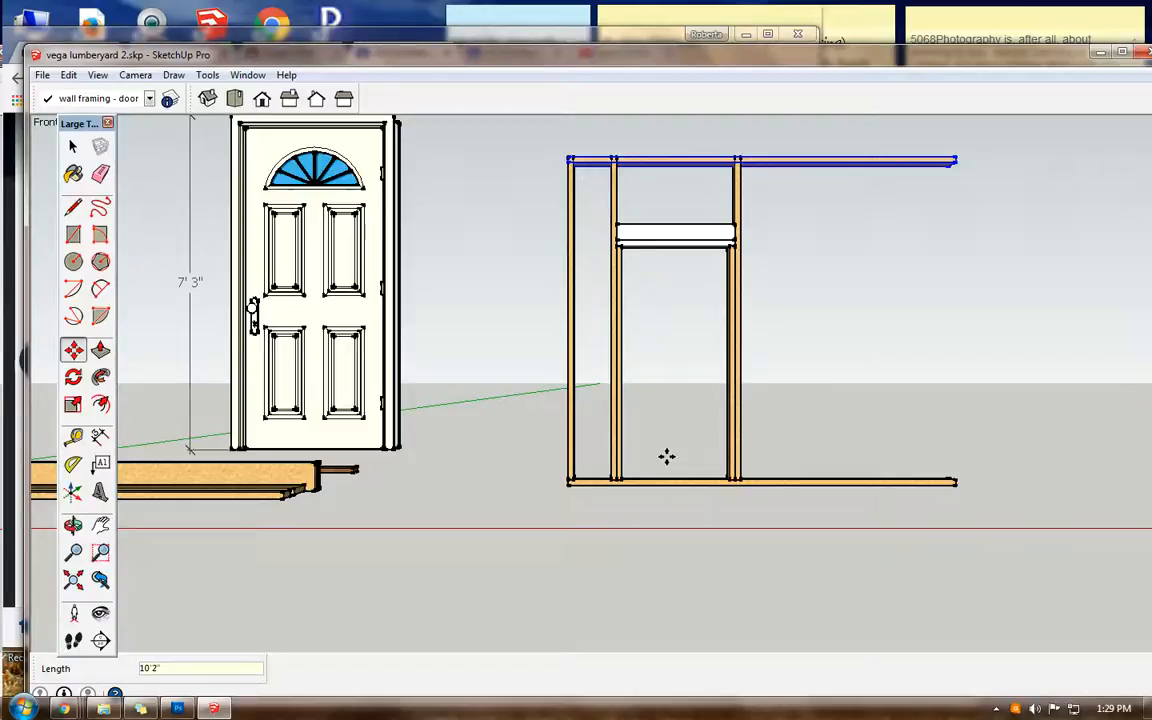
key("Return")
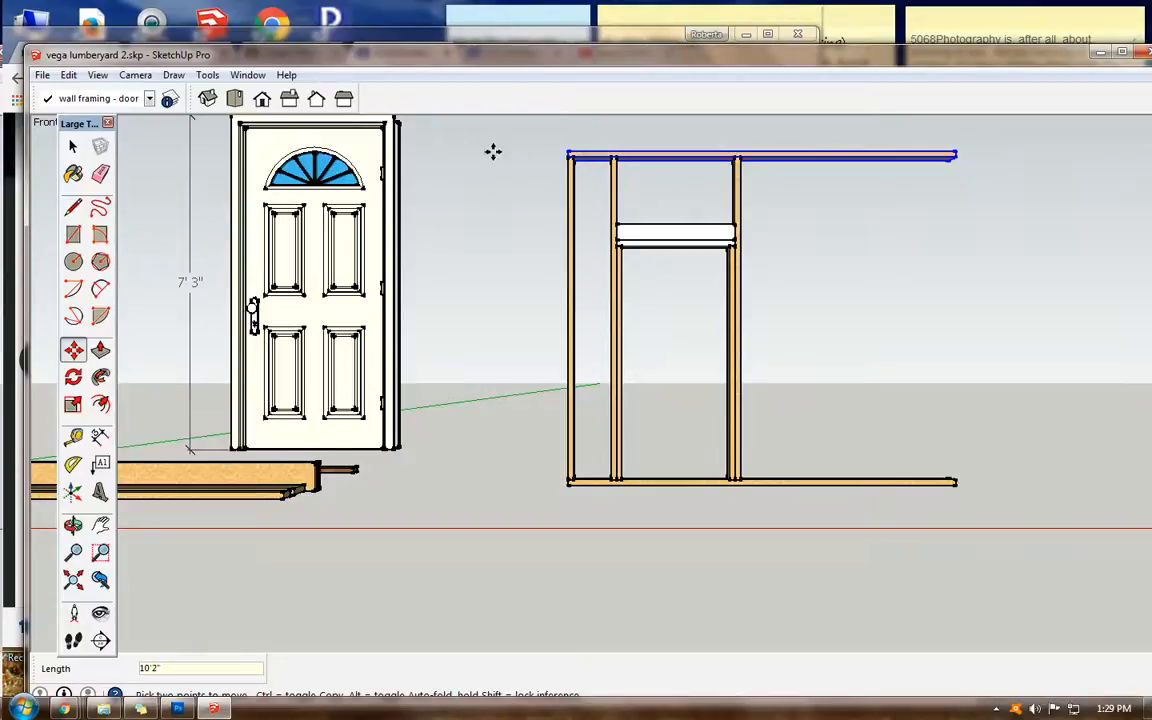
Step: Copy the top plate 2" upward to double it, and check the framing illustration in Chrome again
left_click(651, 155)
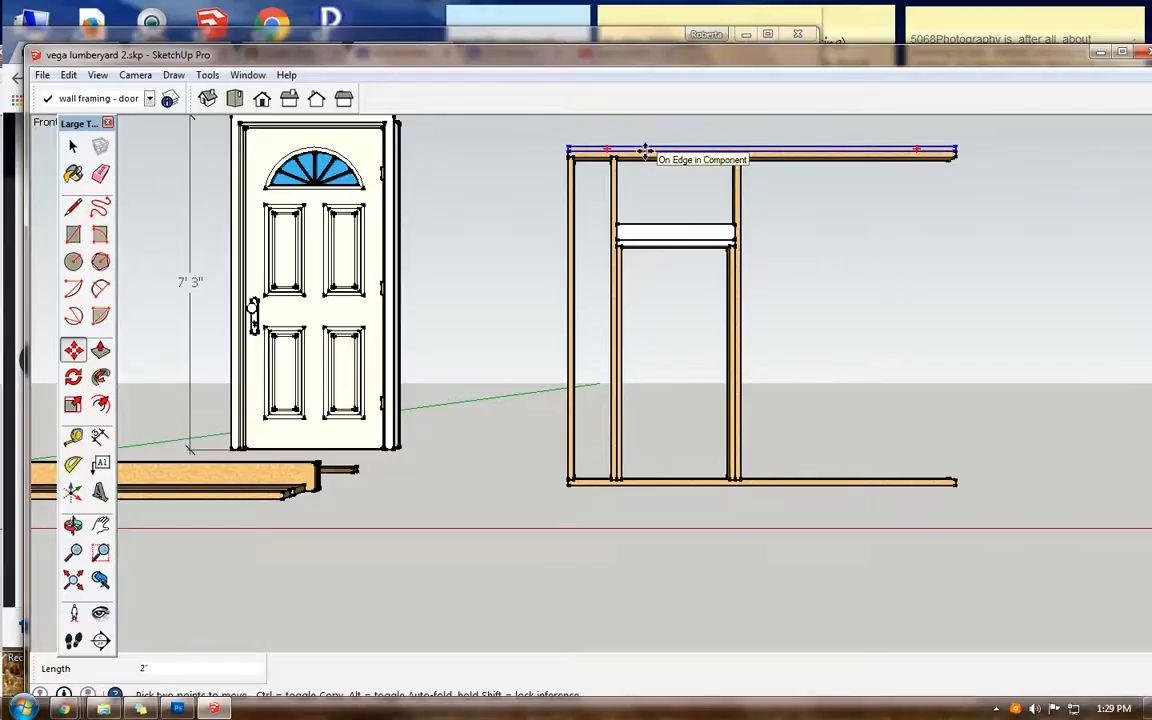
left_click(645, 150)
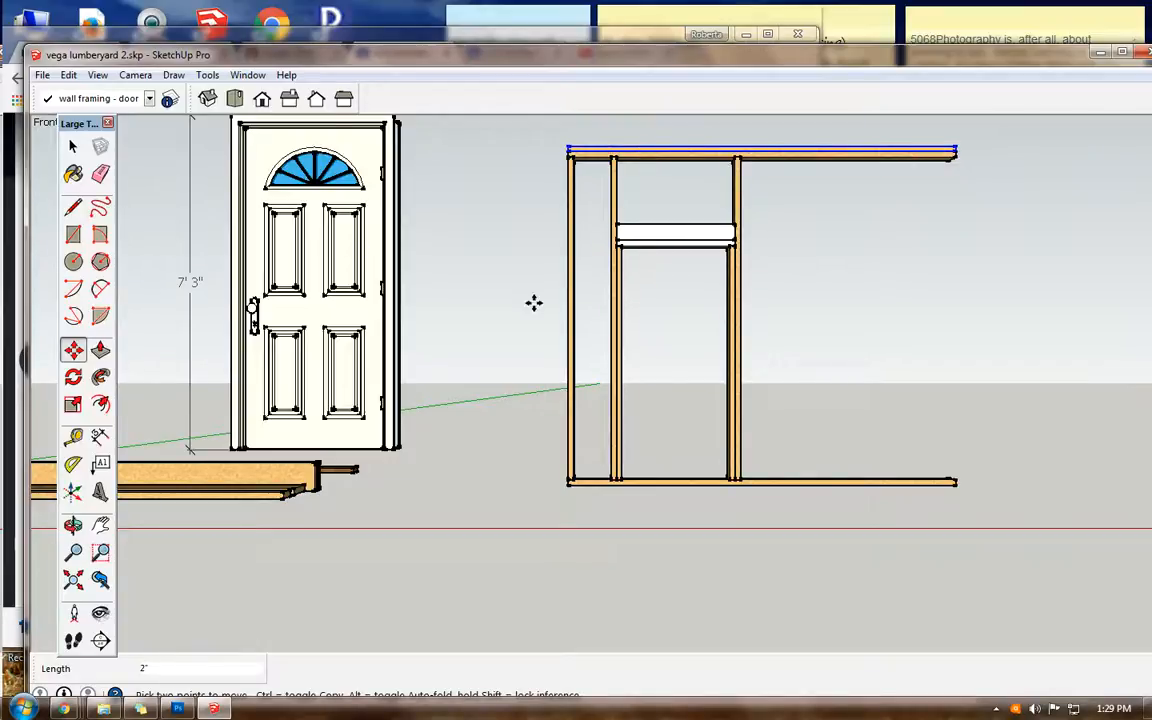
left_click(553, 36)
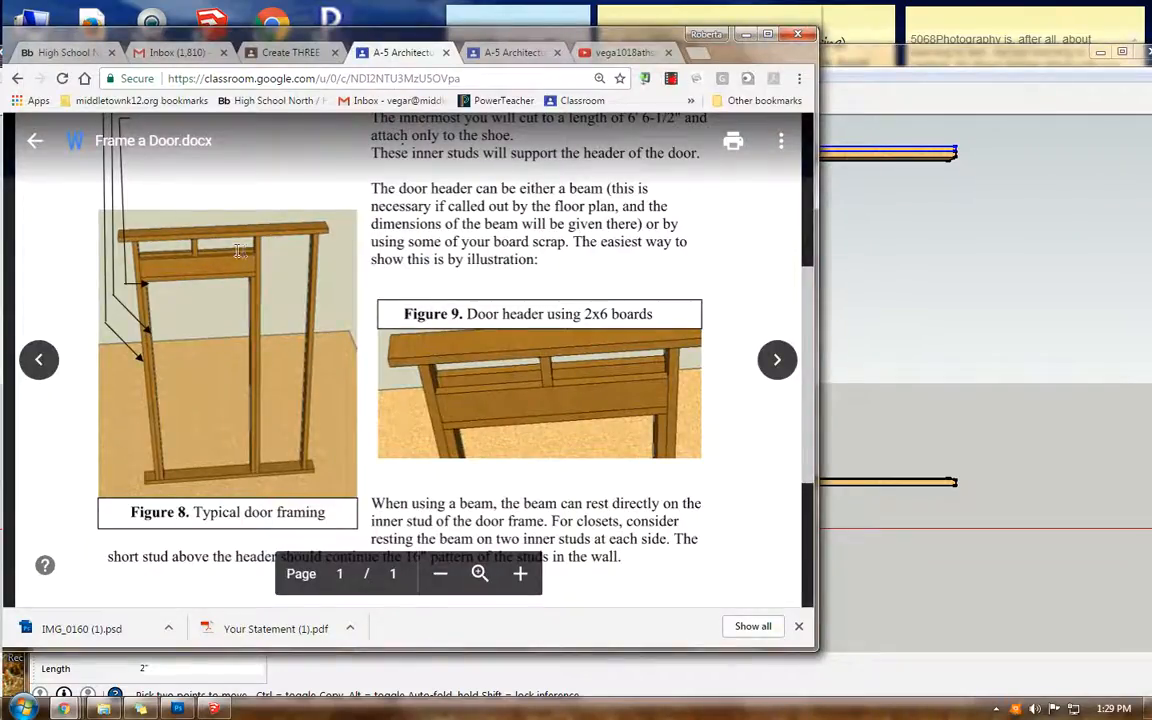
left_click(858, 59)
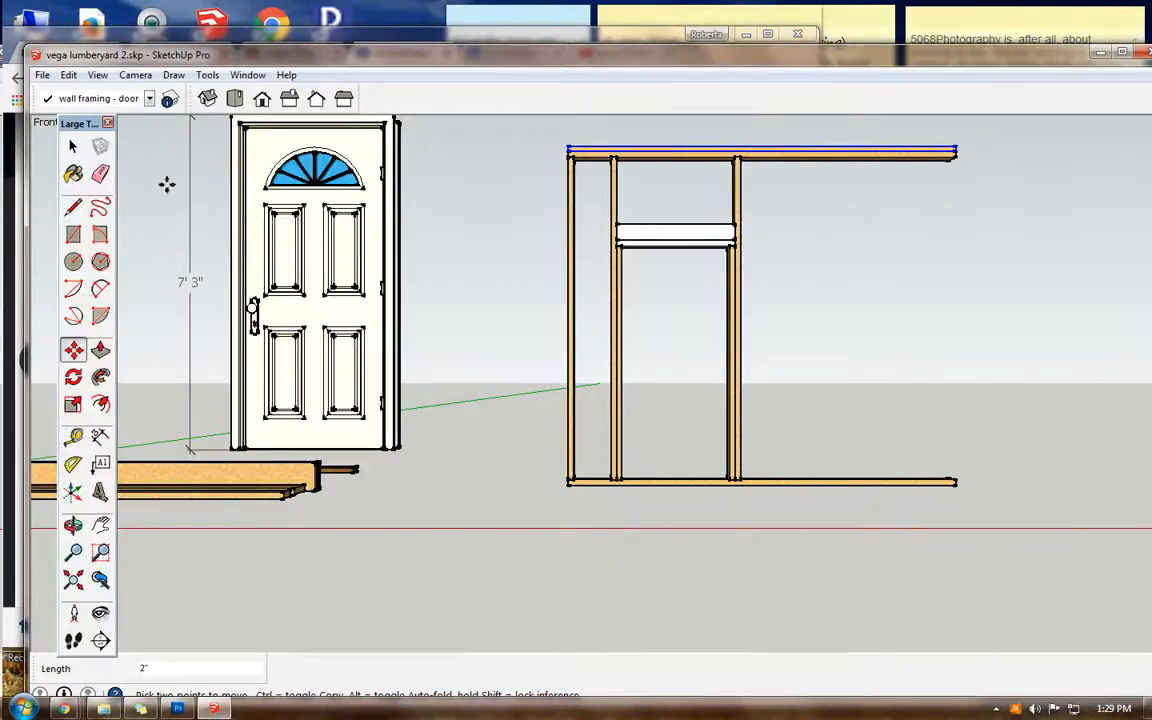
Step: Copy the left inner door stud about 11'9" away, beyond the frame's right end, and make the copy unique
left_click(73, 147)
left_click(620, 330)
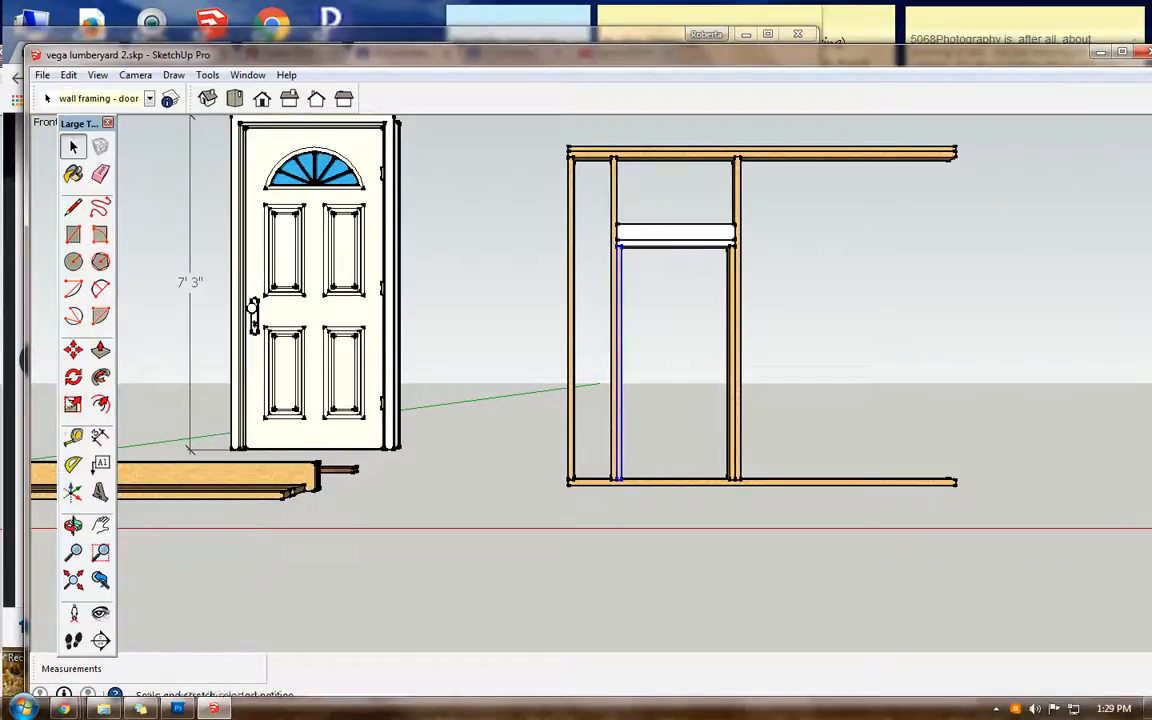
left_click(75, 352)
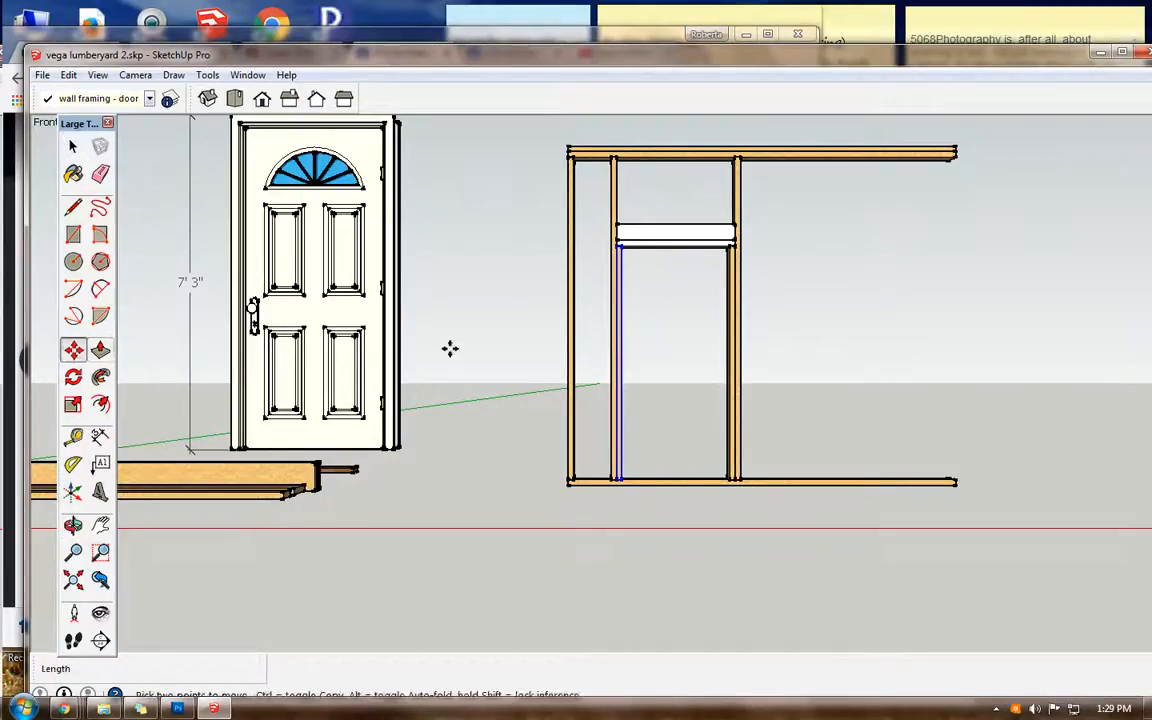
key("ctrl")
left_click(620, 360)
left_click(996, 337)
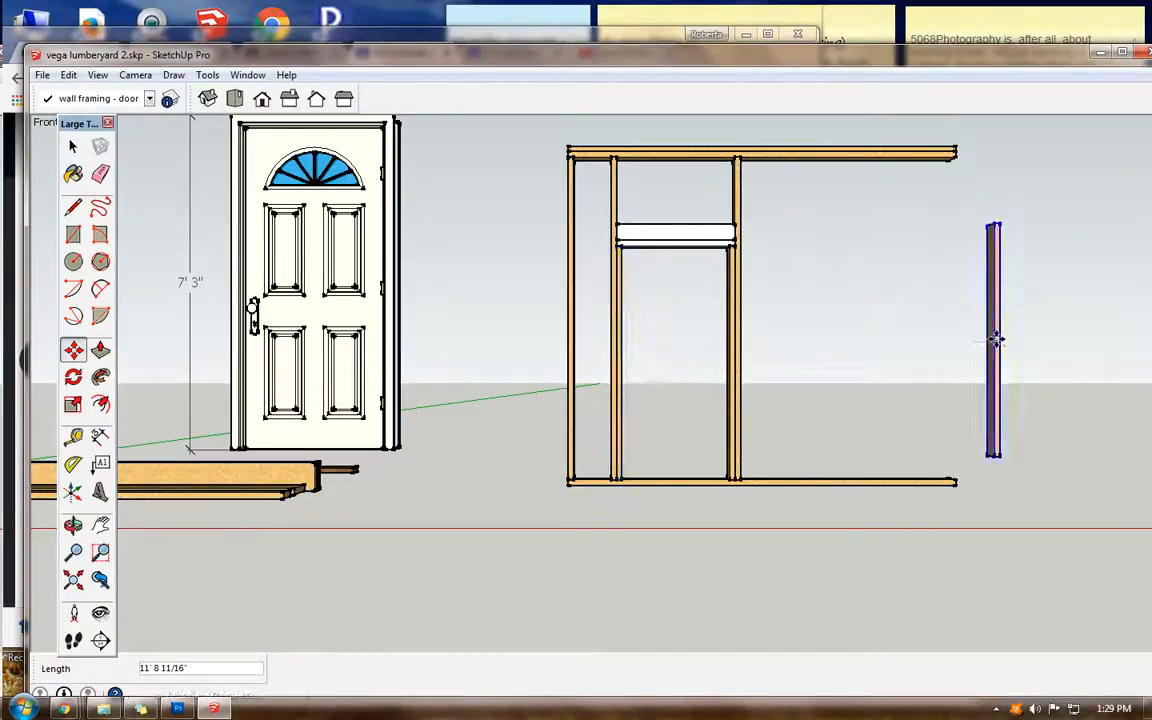
left_click(68, 75)
mouse_move(318, 456)
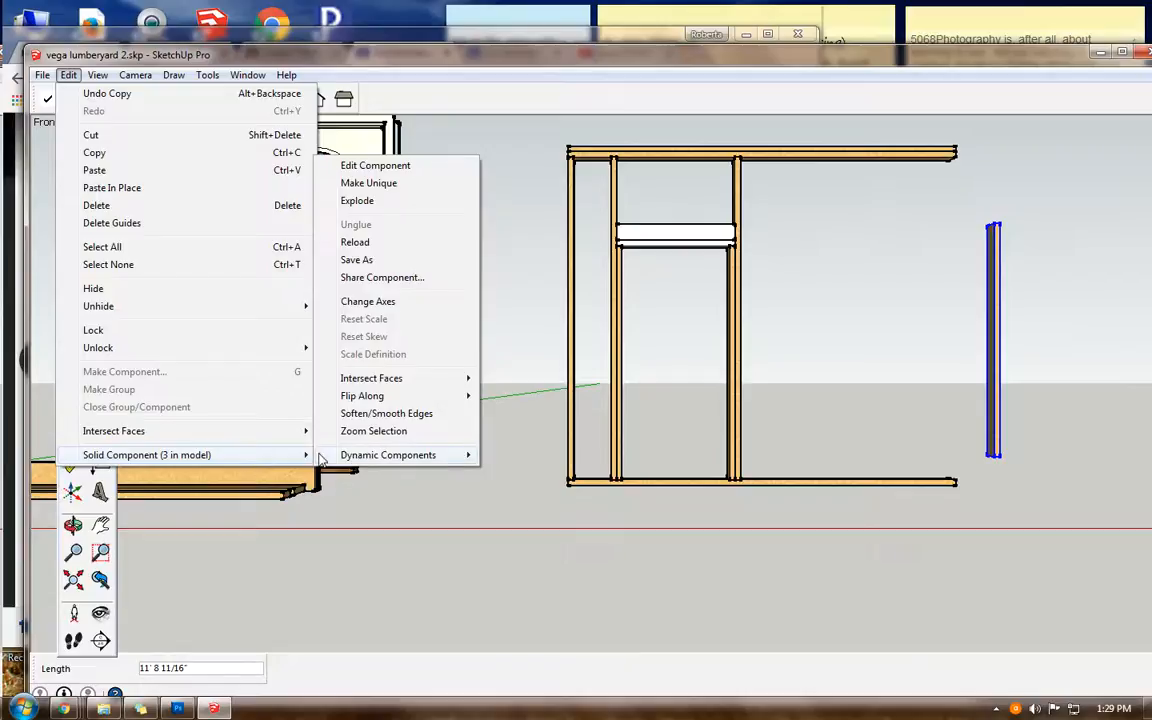
left_click(376, 184)
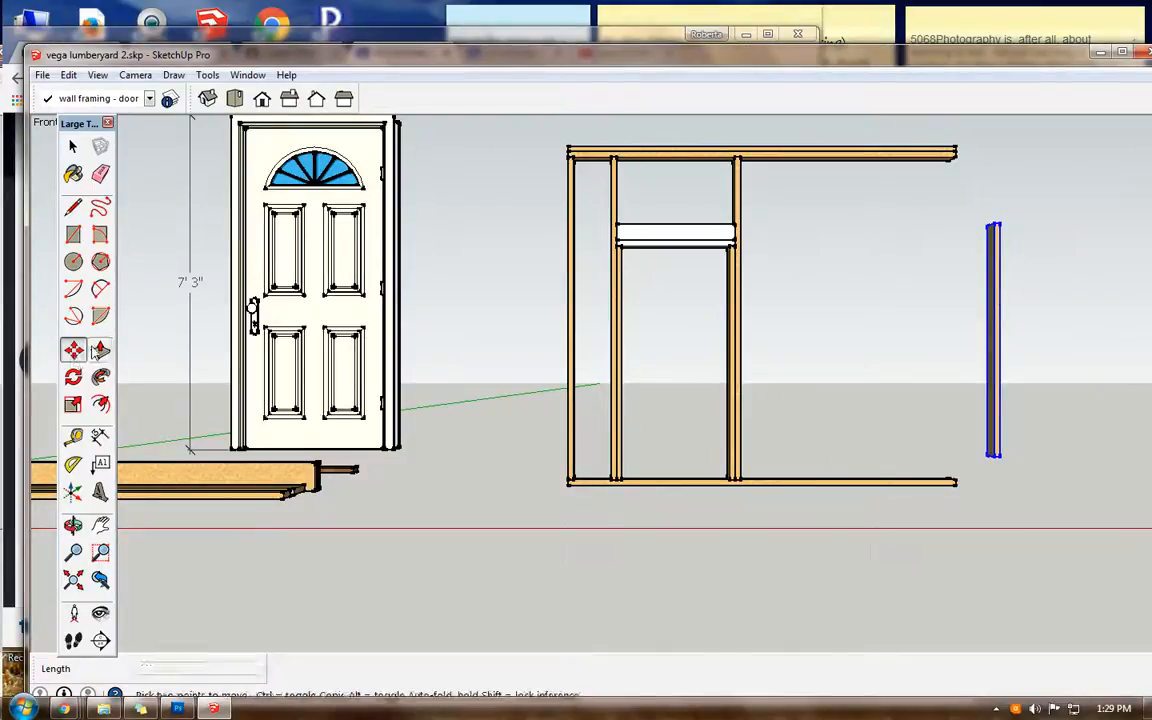
Step: Move the unique stud copy by its bottom corner onto the header's top left corner, against the full-height stud
left_click(994, 453)
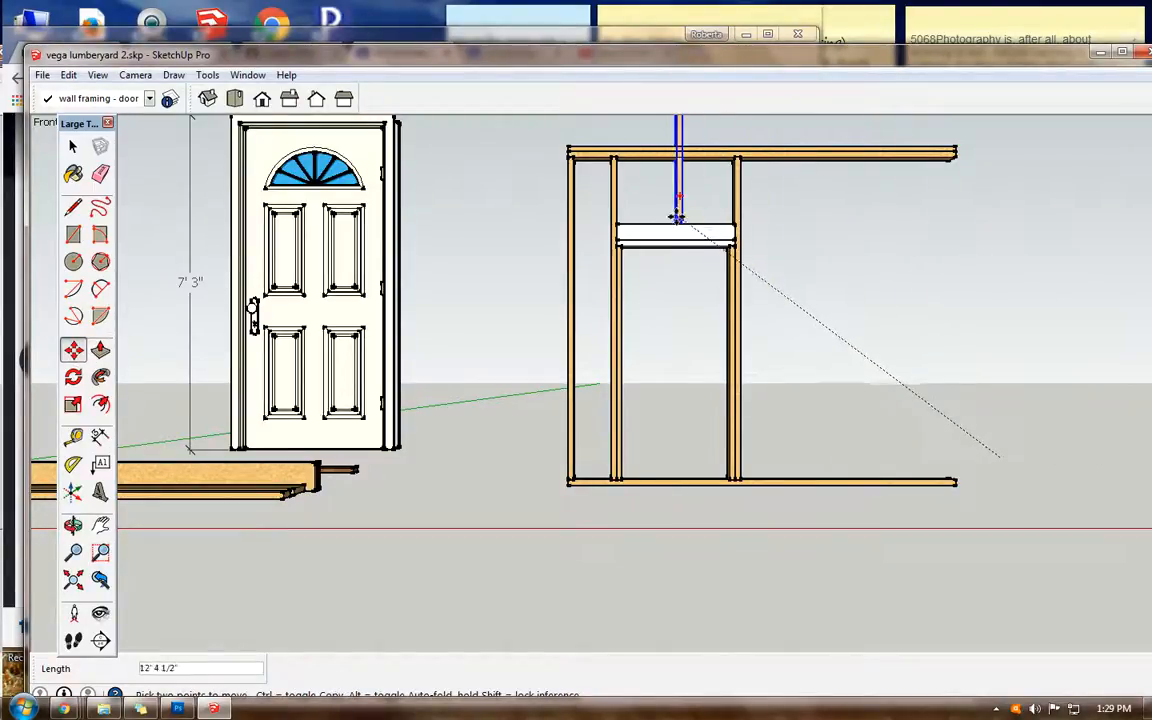
scroll(674, 257, "up", 3)
scroll(674, 215, "up", 2)
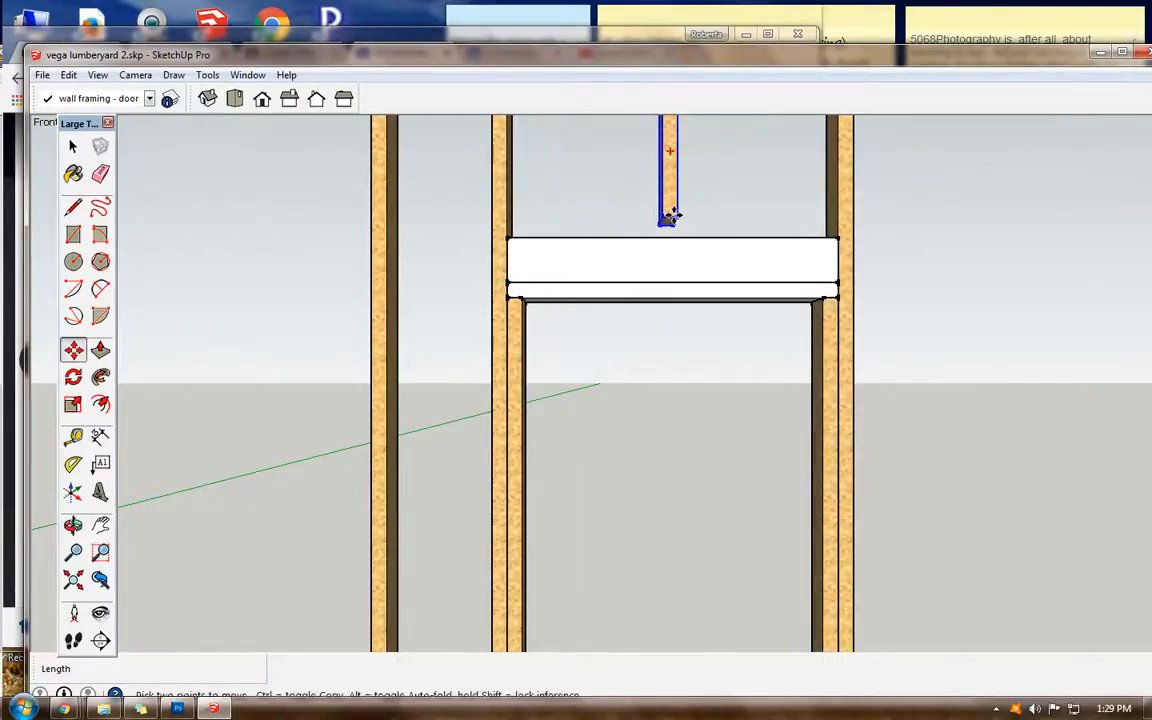
scroll(525, 230, "up", 3)
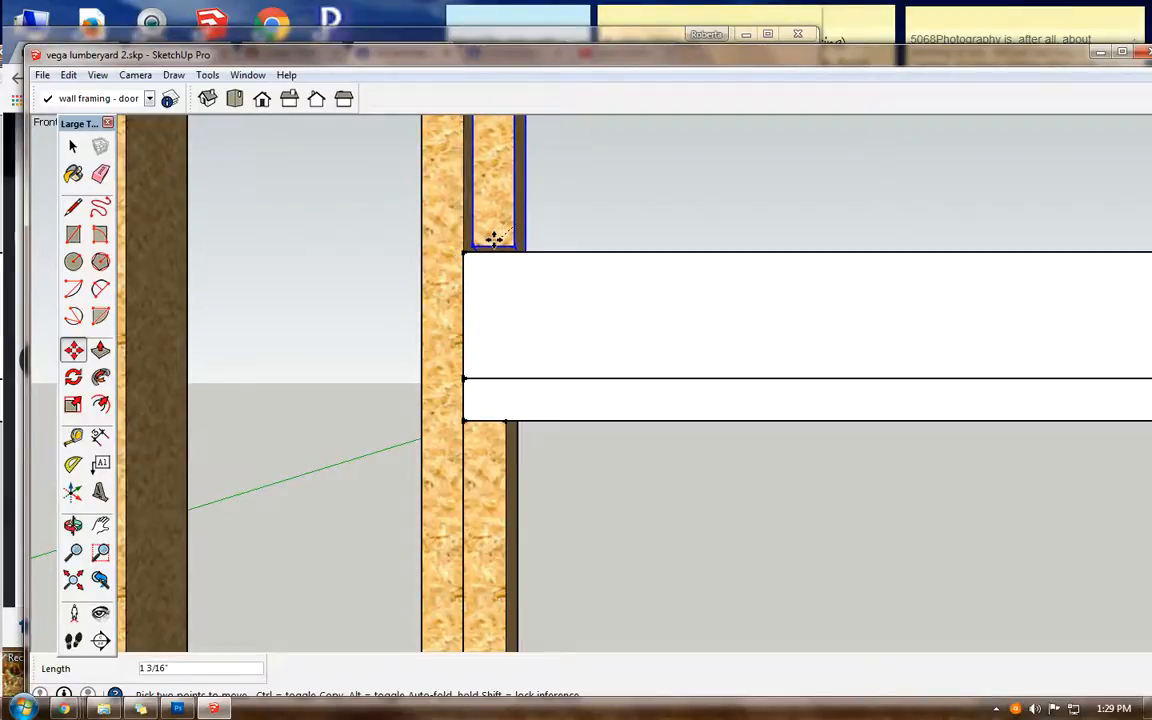
scroll(490, 238, "up", 3)
scroll(494, 240, "up", 1)
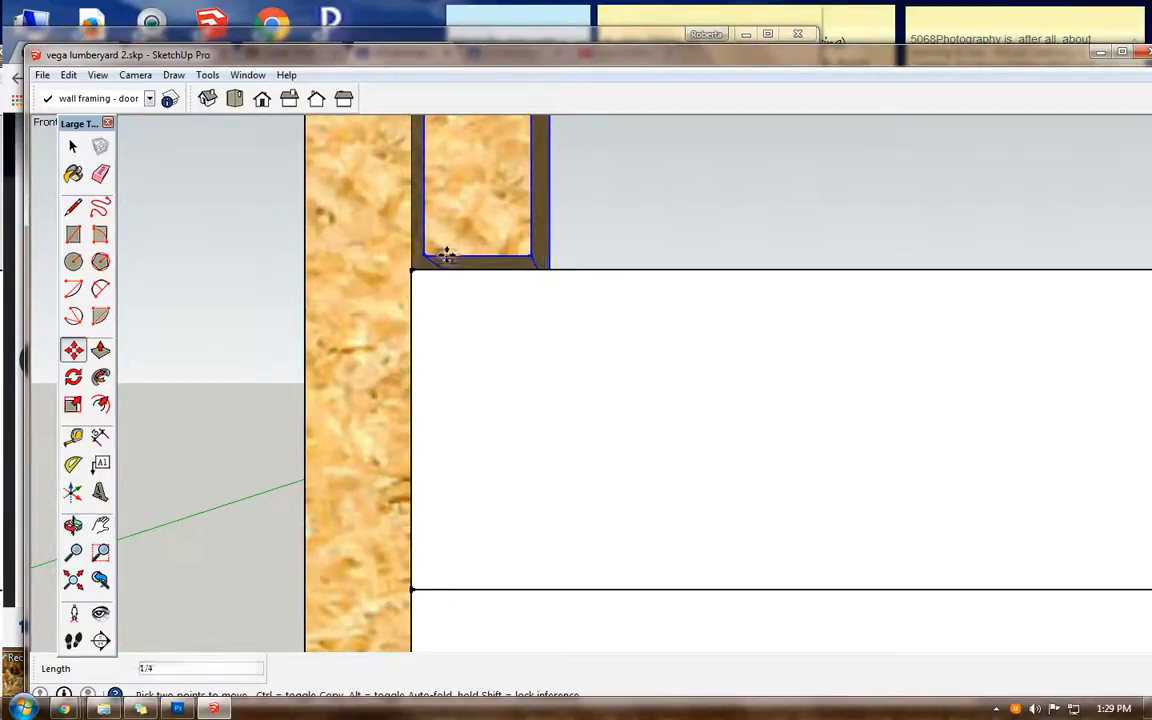
scroll(442, 266, "down", 4)
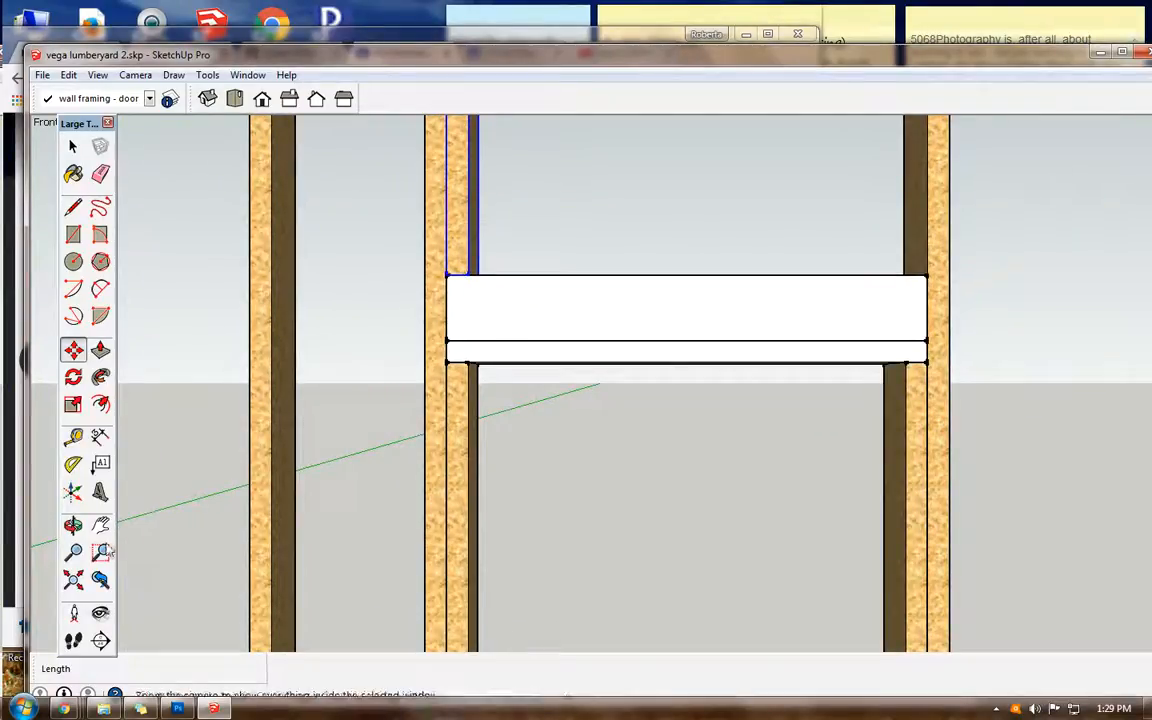
Step: Shorten the stud above the header by pushing its top end face down 4'10" to the doubled top plate
left_click(100, 525)
mouse_move(337, 295)
left_mouse_down()
mouse_move(460, 473)
mouse_move(465, 599)
left_mouse_up()
left_click_drag(467, 373, 482, 539)
left_click_drag(490, 356, 506, 534)
left_click_drag(513, 391, 511, 470)
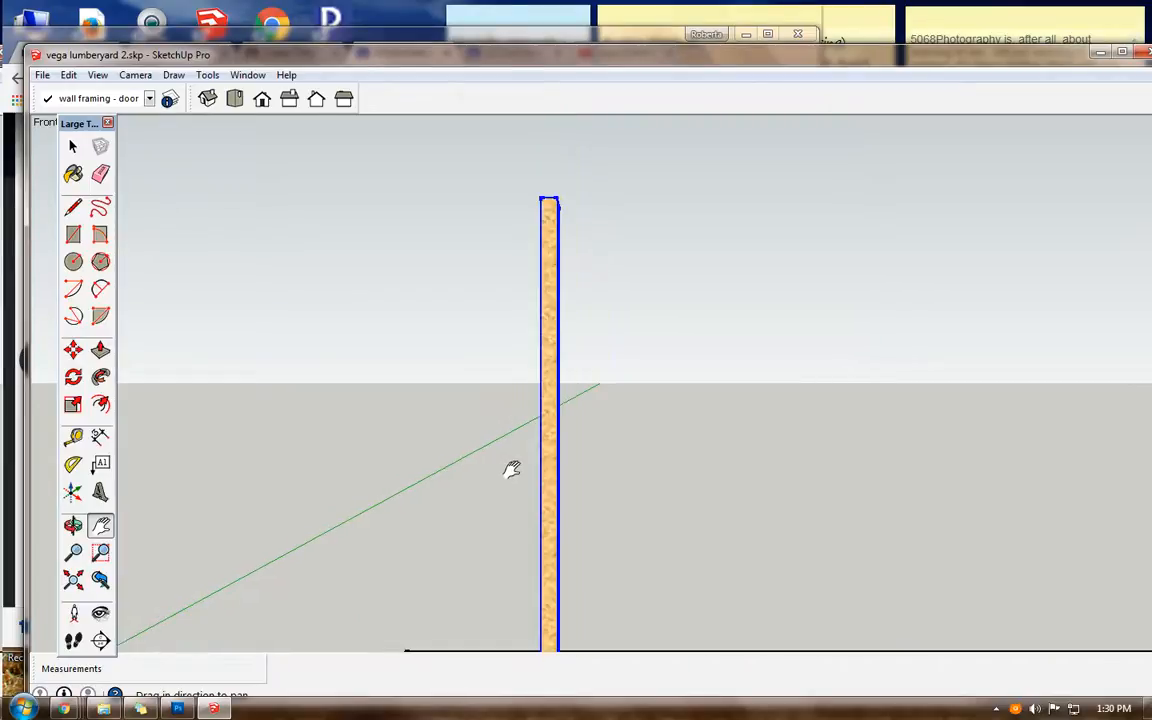
left_click_drag(475, 378, 476, 407)
left_click(73, 525)
mouse_move(335, 411)
left_mouse_down()
mouse_move(338, 425)
mouse_move(399, 442)
mouse_move(388, 468)
left_mouse_up()
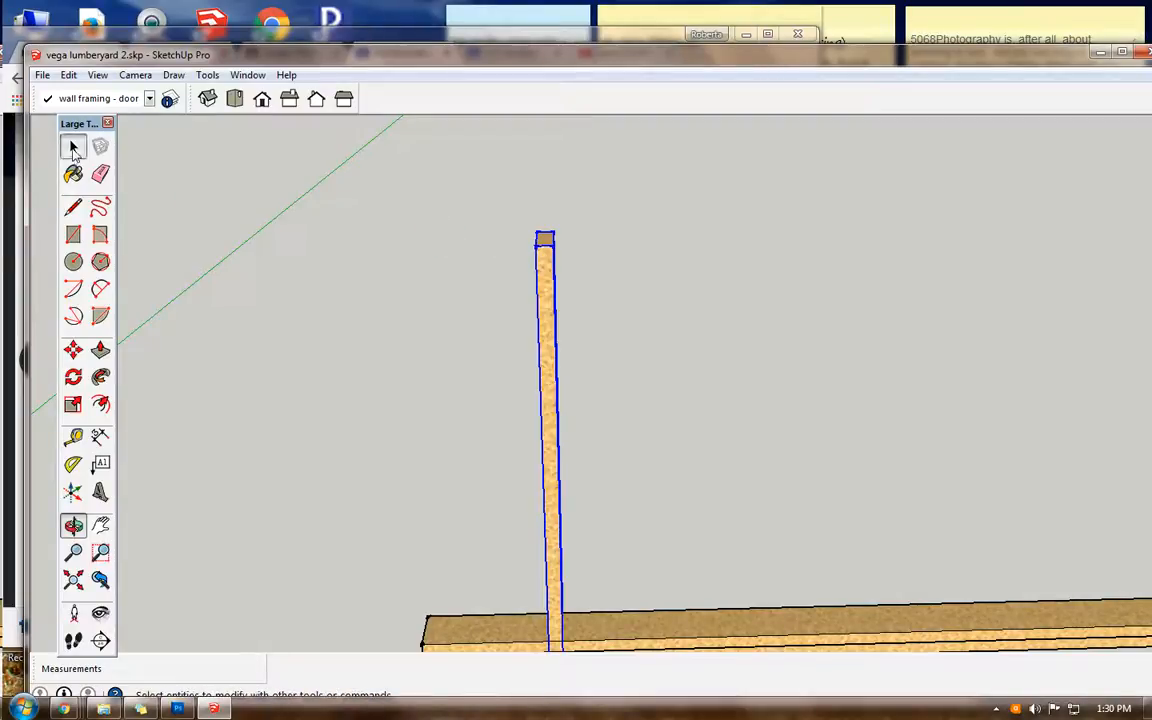
left_click(72, 147)
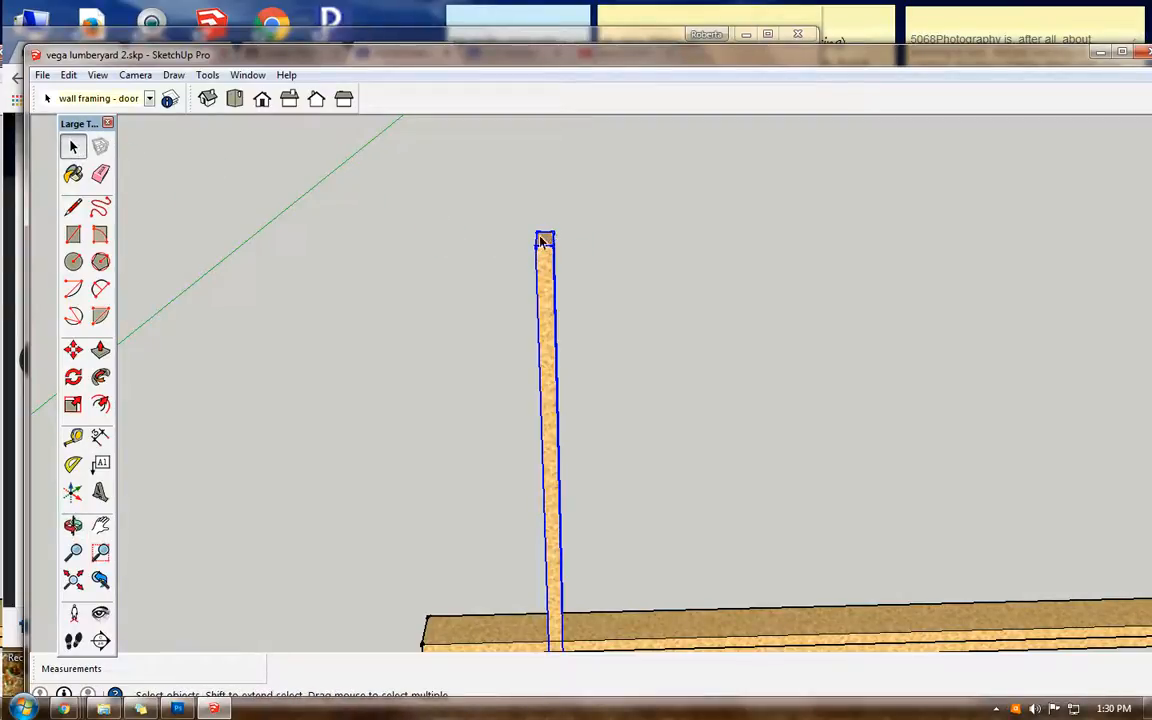
double_click(543, 243)
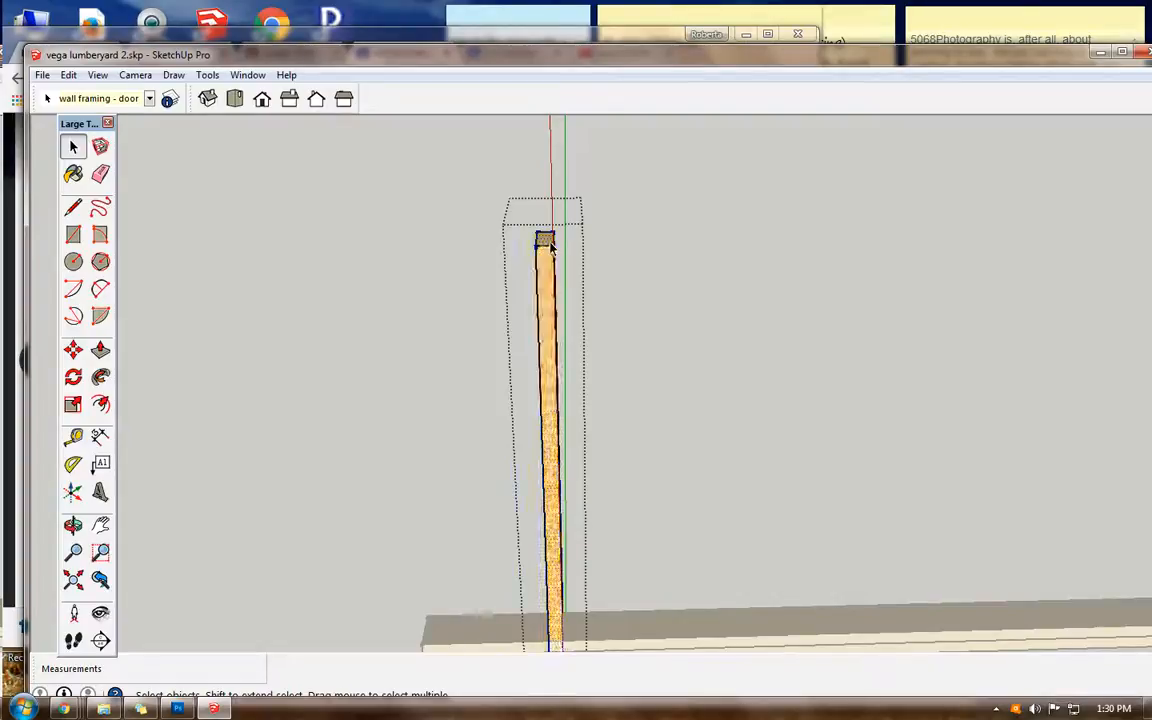
left_click(100, 349)
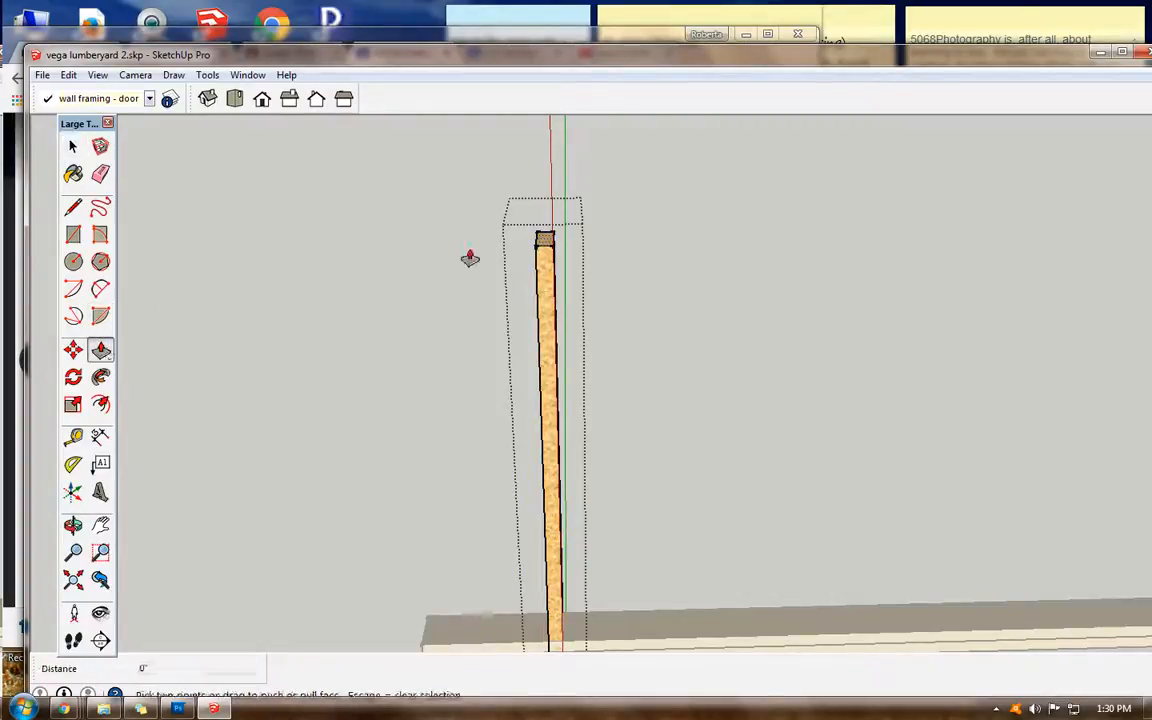
left_click(543, 239)
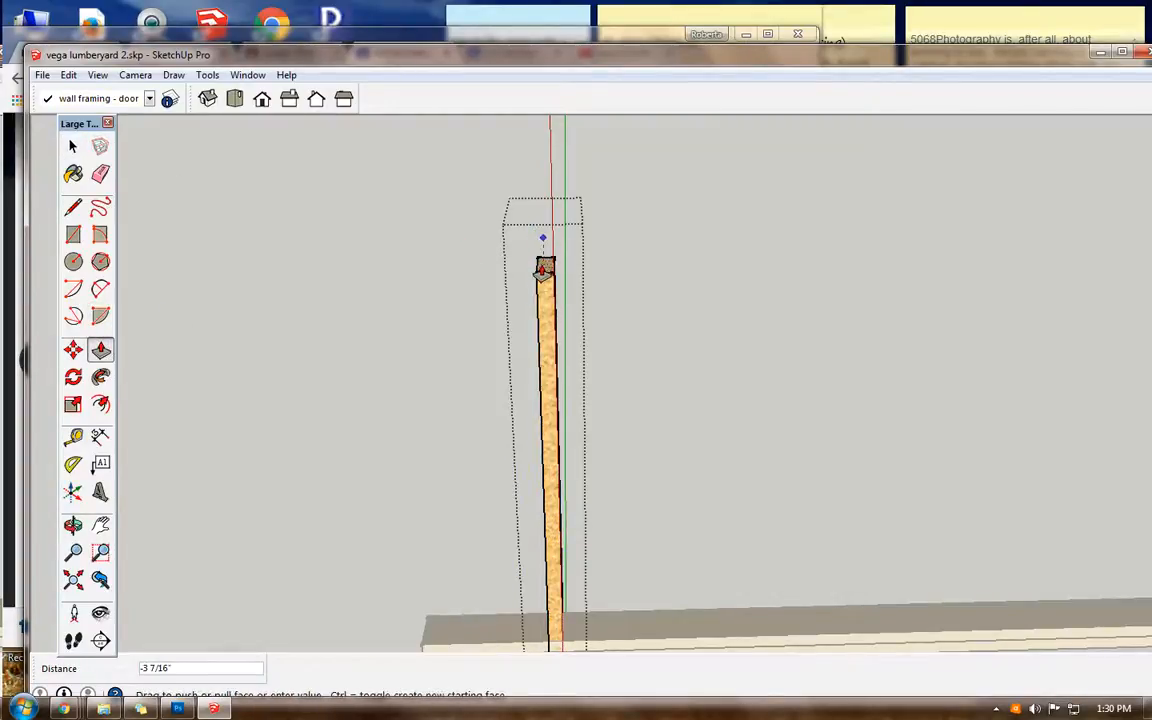
left_click(547, 631)
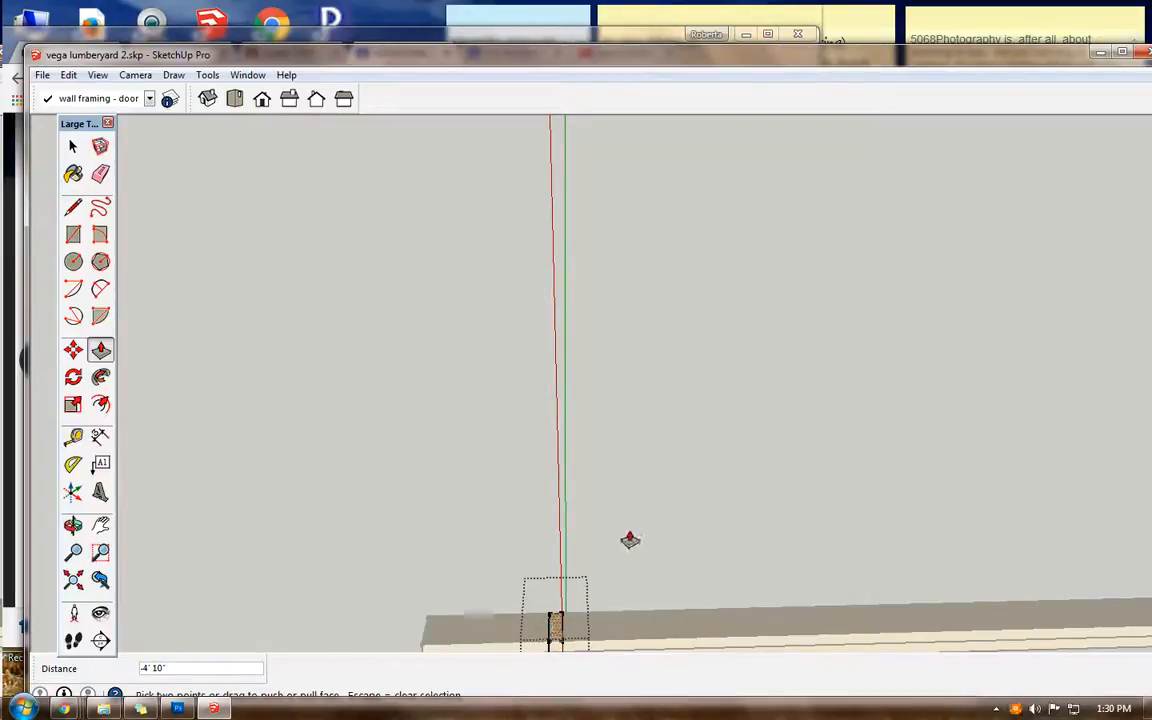
Step: Shorten the stud above the header by pushing its top end down 4" to the underside of the doubled top plate, and finish editing it
left_click(100, 524)
left_click_drag(324, 491, 380, 118)
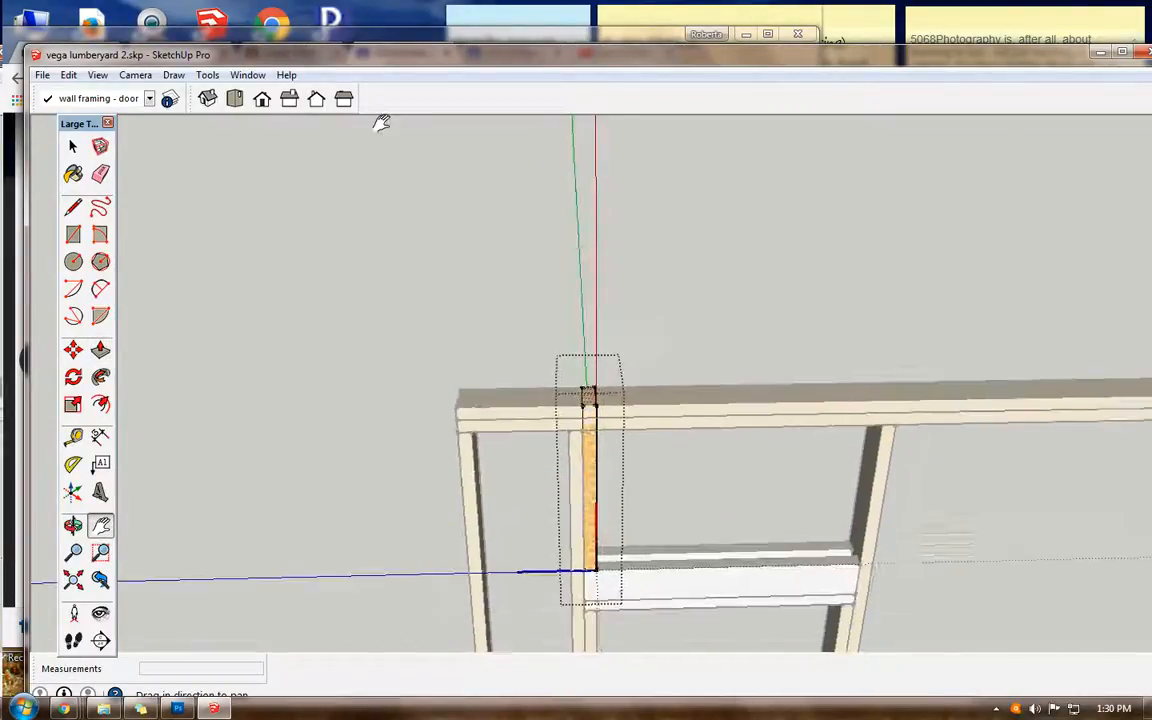
left_click(100, 349)
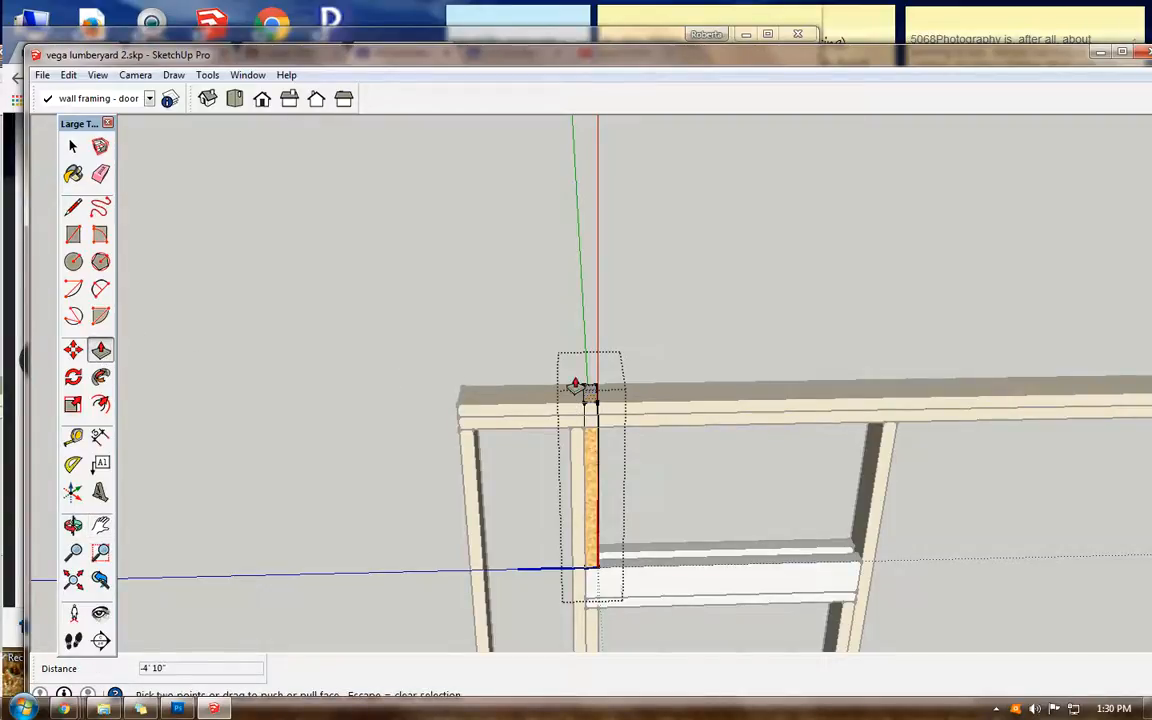
left_click_drag(589, 410, 589, 419)
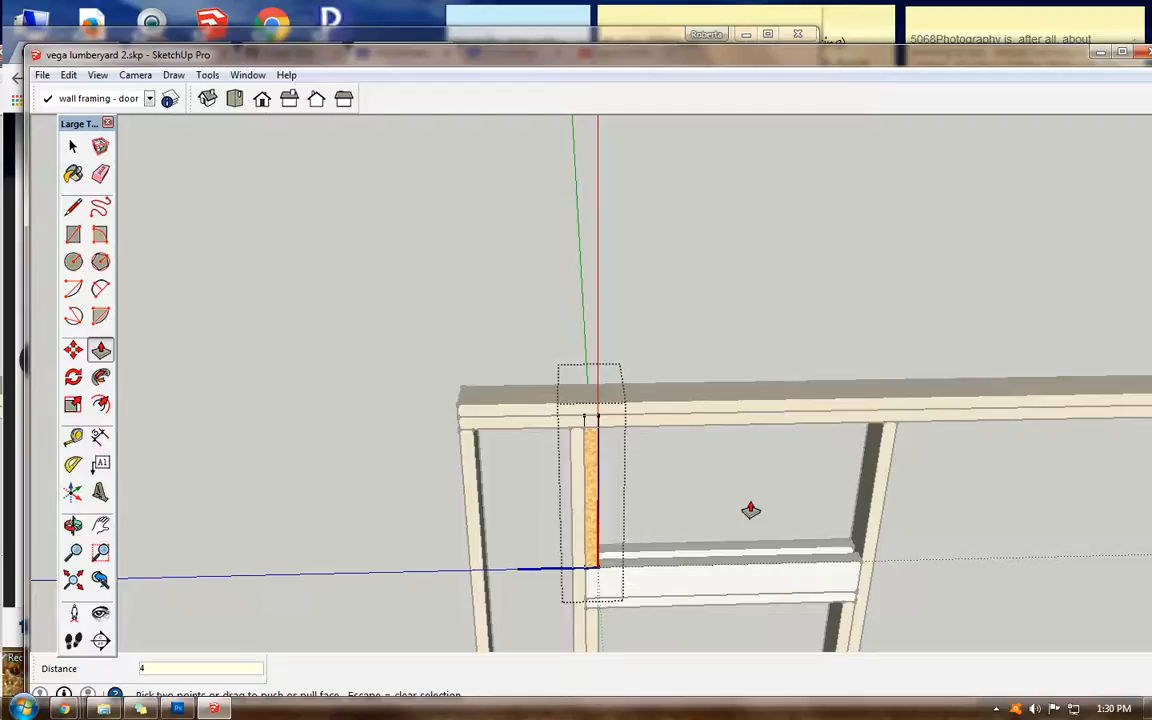
key("Return")
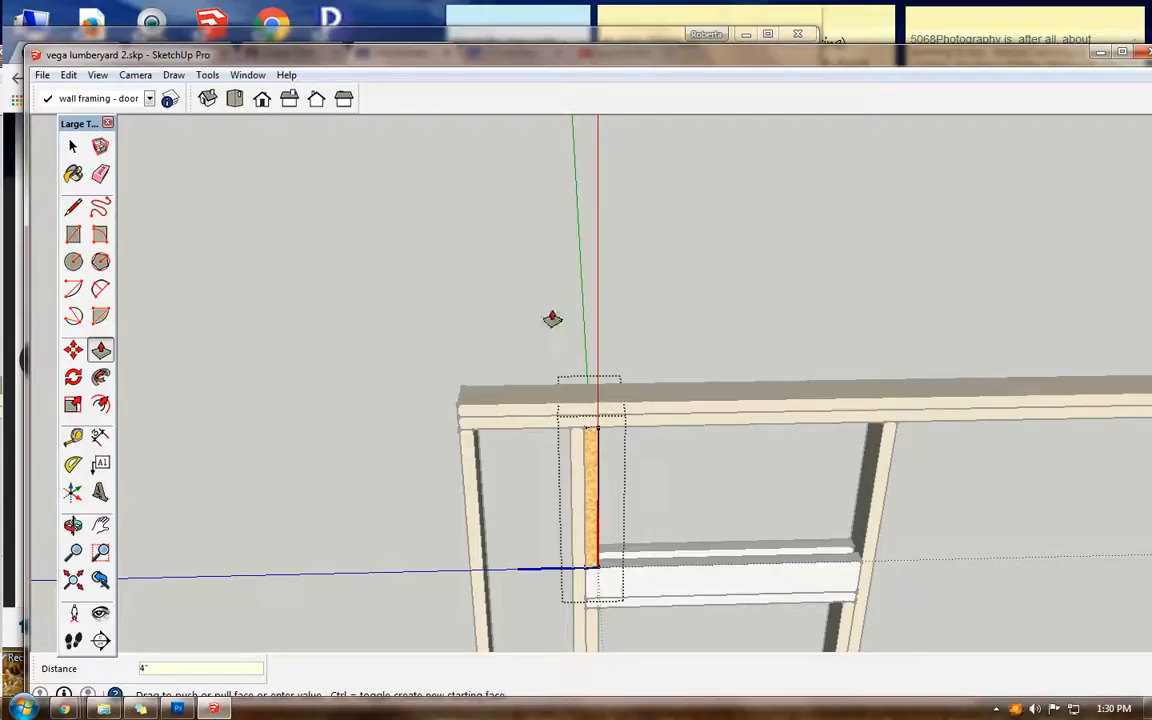
left_click(72, 526)
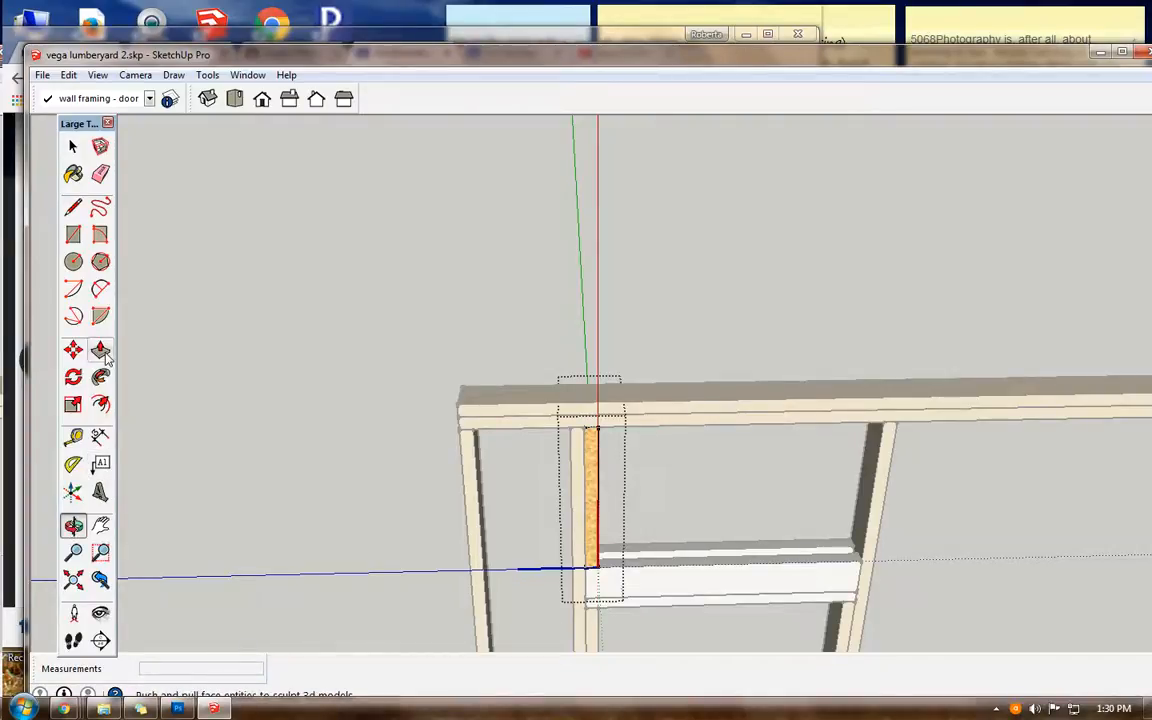
left_click(100, 525)
left_click_drag(218, 505, 208, 190)
left_click(72, 147)
left_click(458, 319)
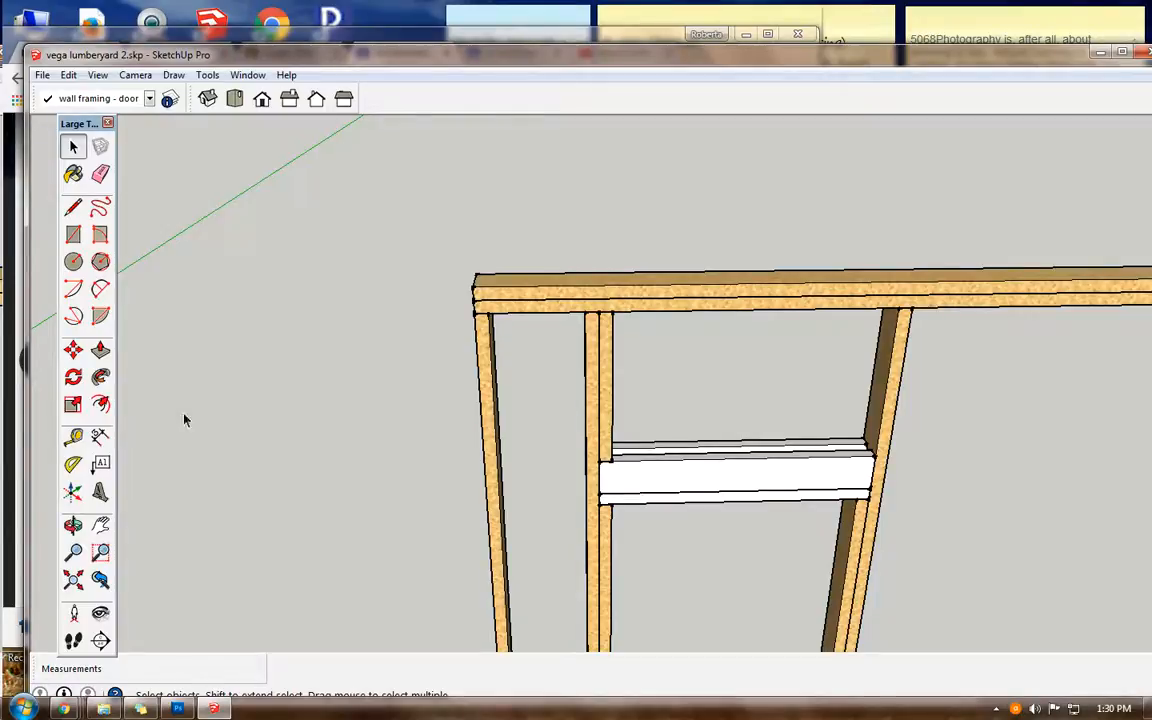
Step: Move the short stud 14" along the header, away from the left full-height door stud
left_click(76, 352)
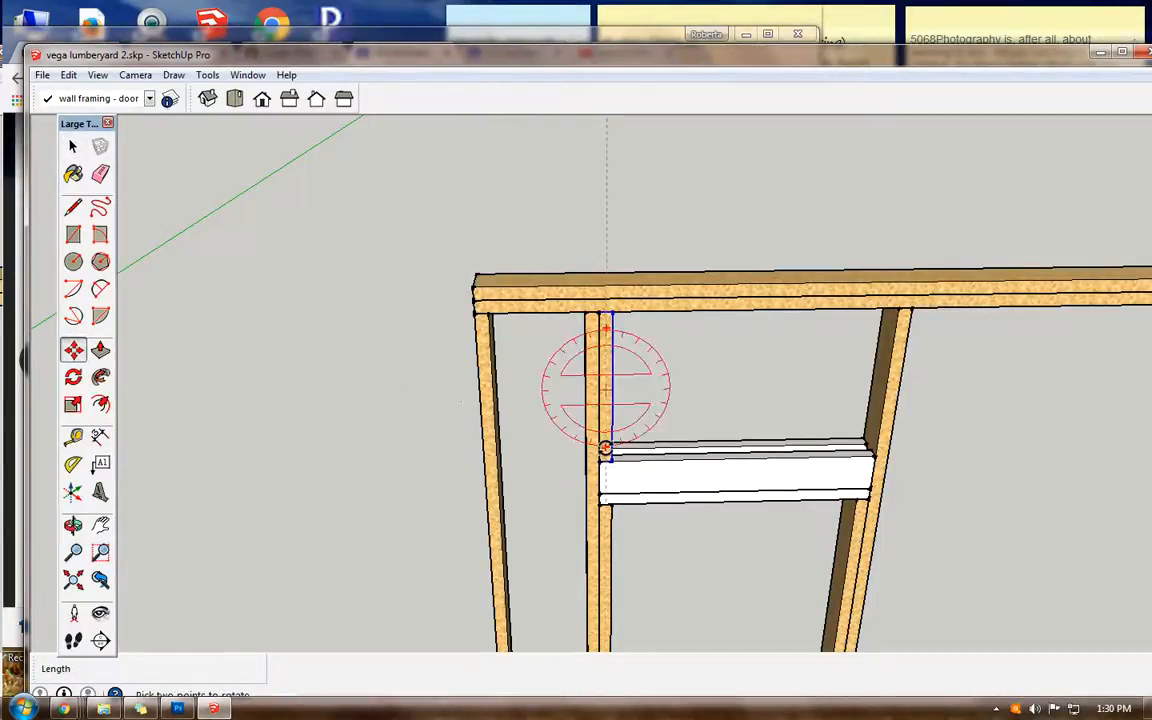
left_click(603, 390)
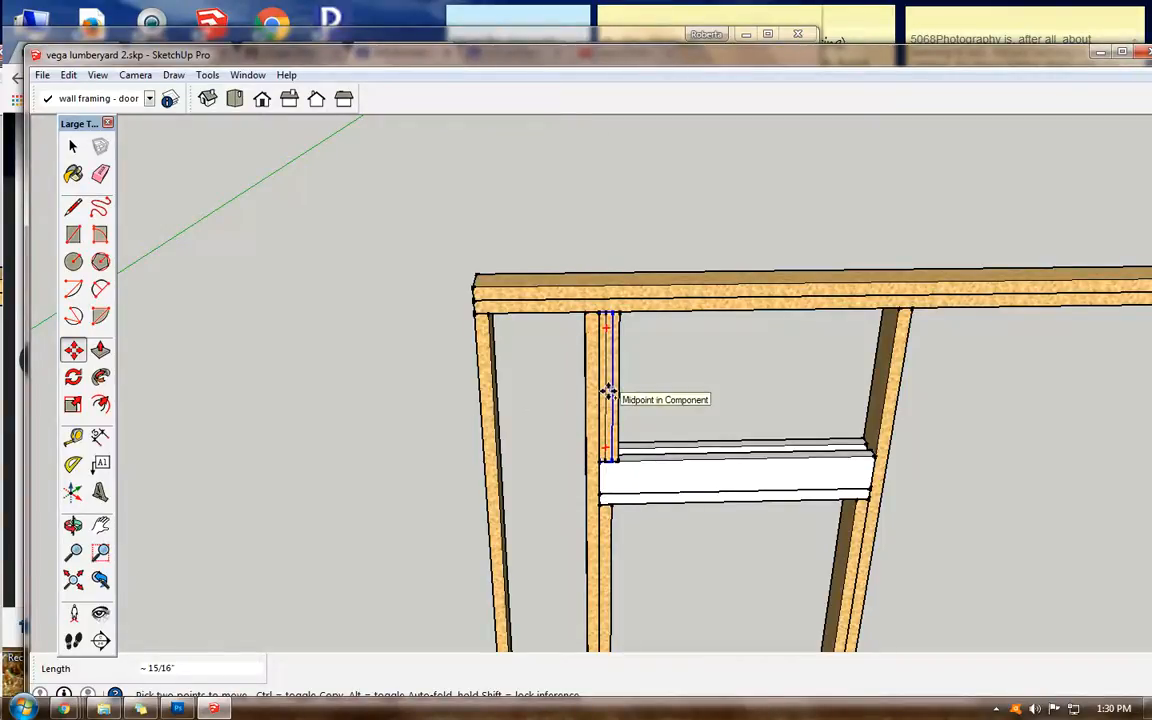
key("Escape")
left_click(603, 391)
type("2")
key("Return")
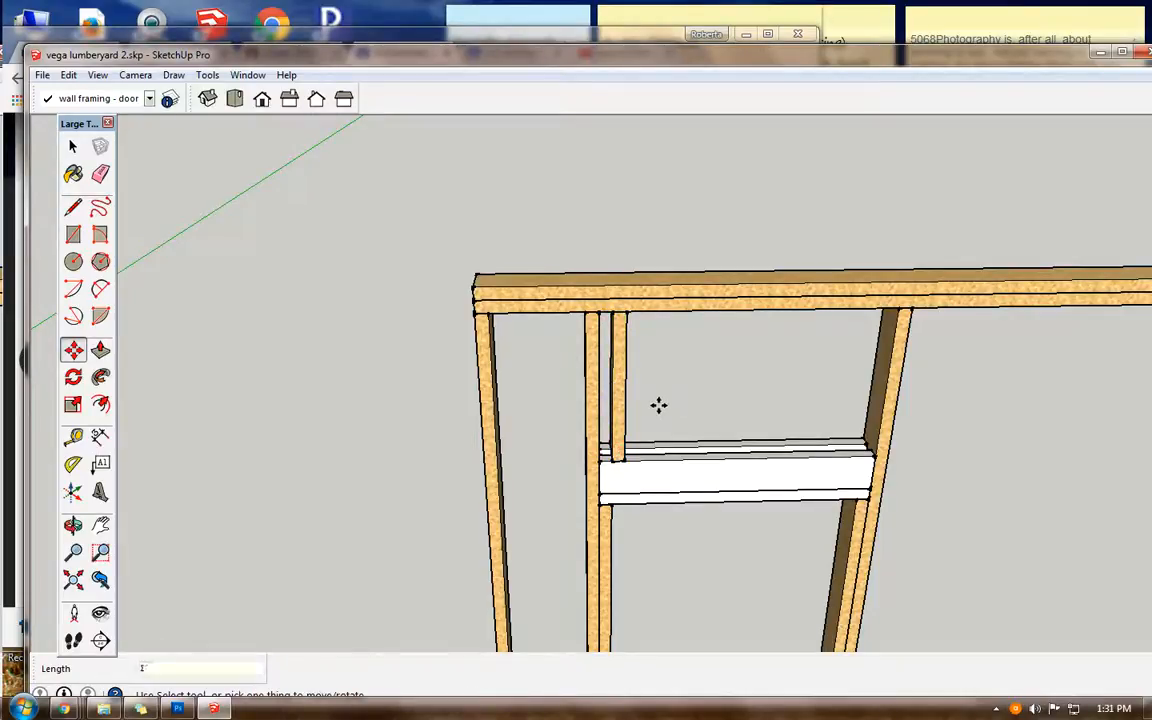
type("14")
key("Return")
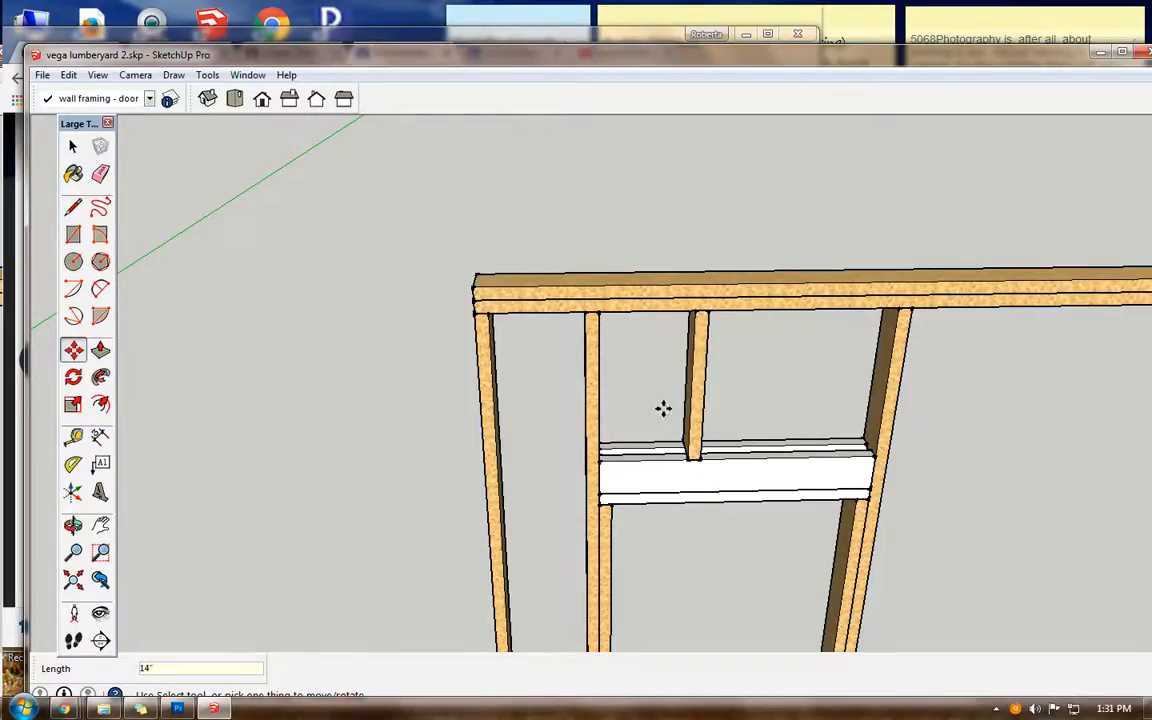
Step: Copy the short stud 16" further along the header toward the right full-height stud
left_click(700, 411)
key("ctrl")
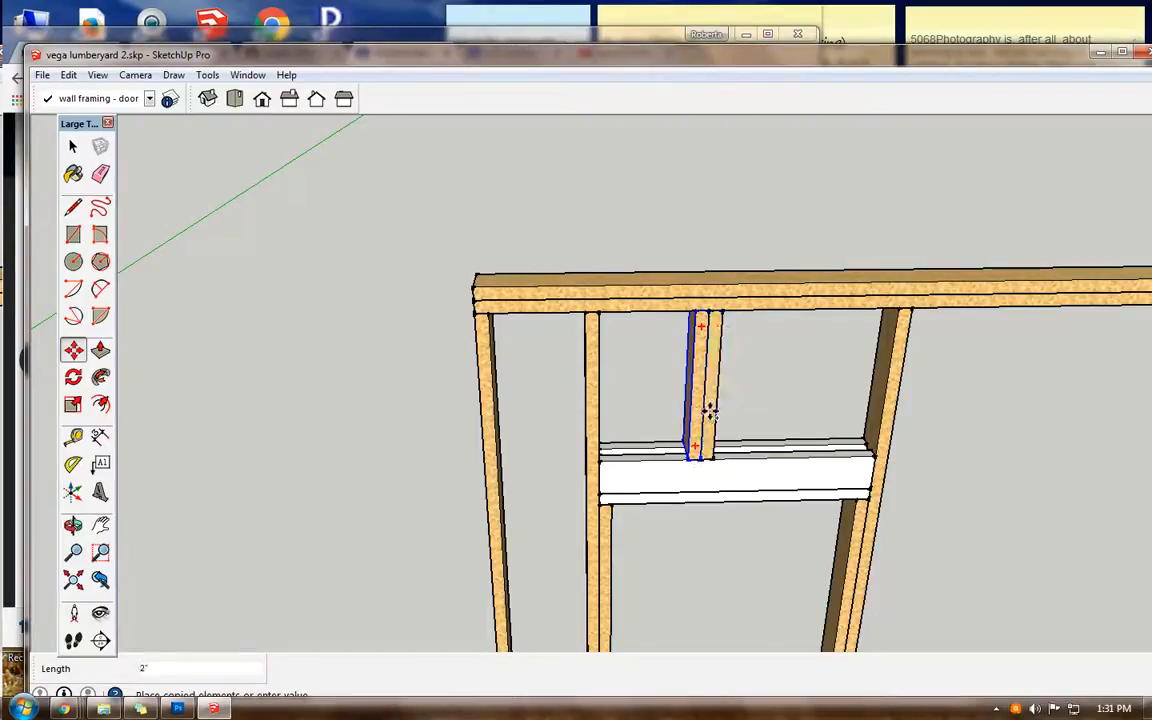
left_click(712, 414)
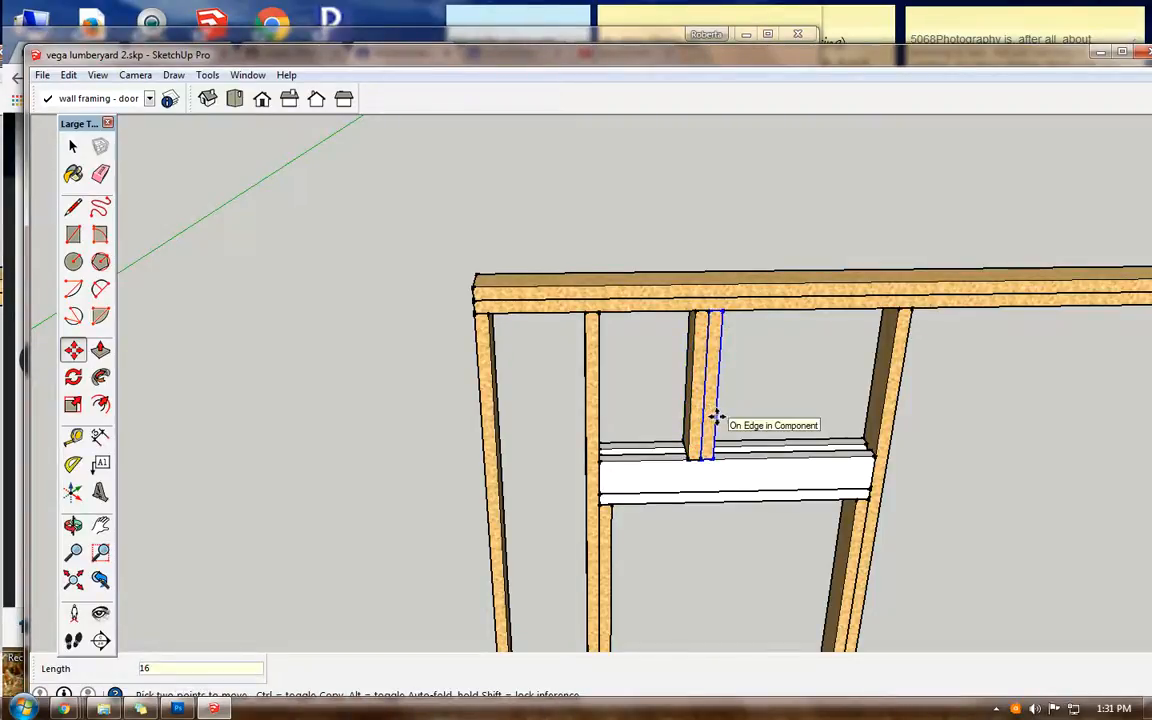
type("16")
key("Return")
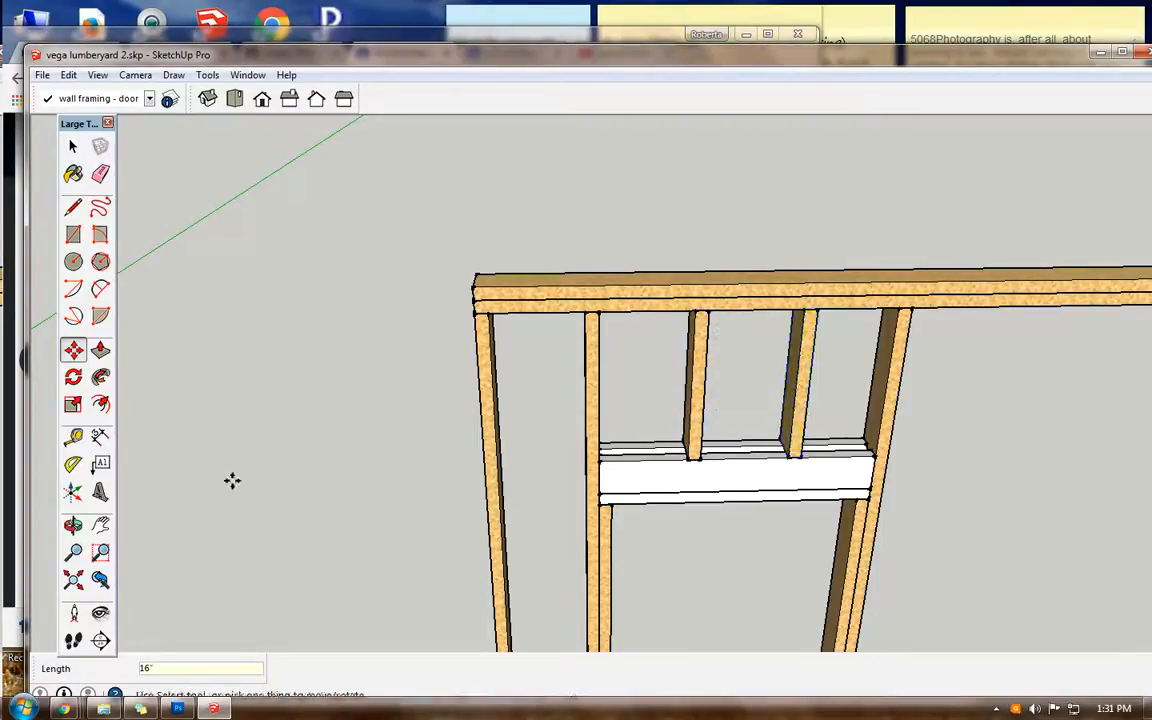
Step: Copy the full-height stud at the door opening's right side 16" to the right
left_click(101, 527)
left_click_drag(476, 489, 700, 380)
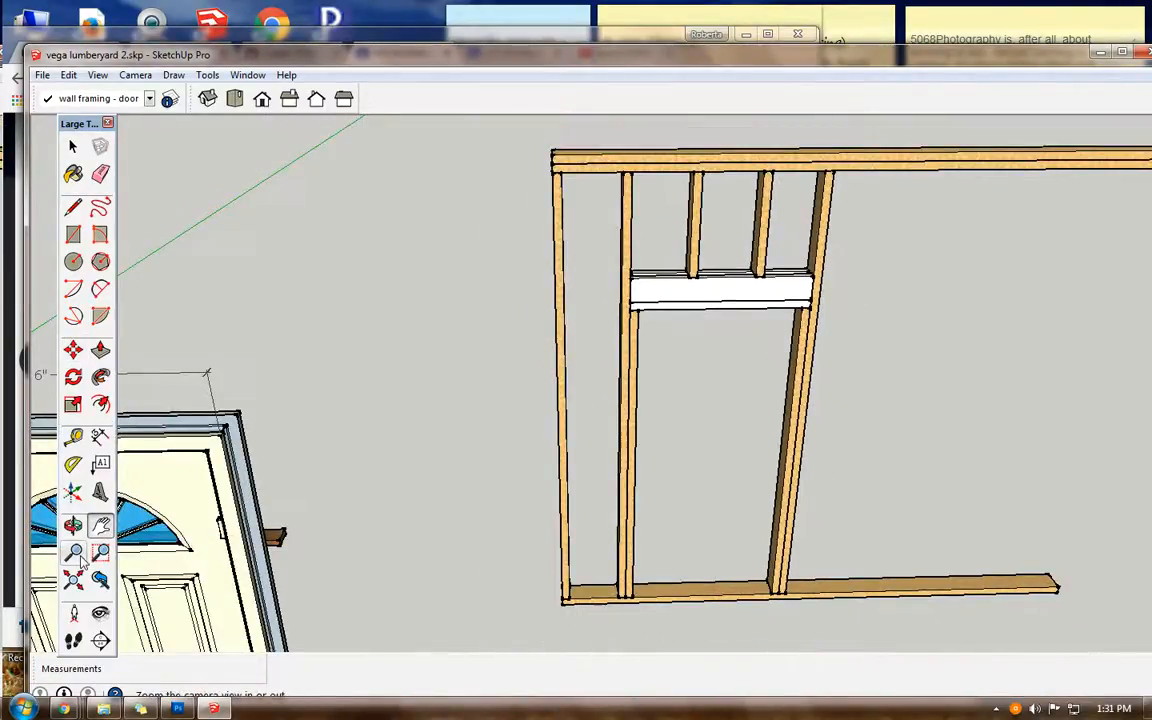
left_click(73, 526)
left_click_drag(578, 483, 550, 343)
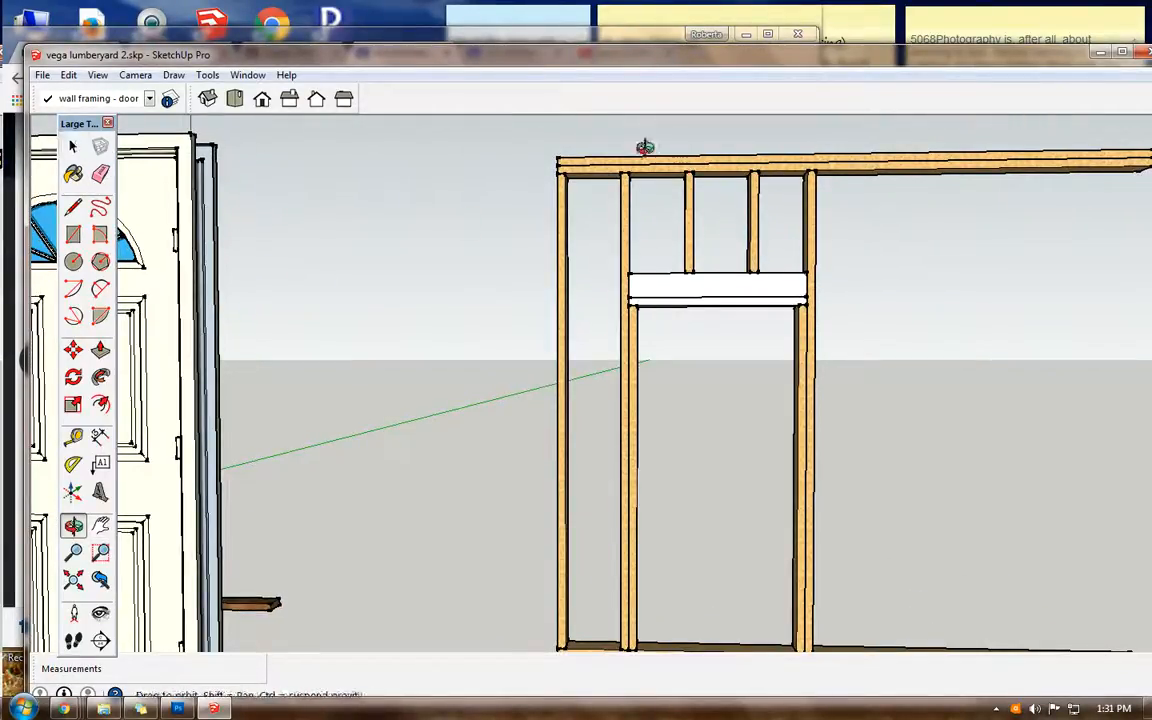
left_click(73, 147)
left_click(810, 205)
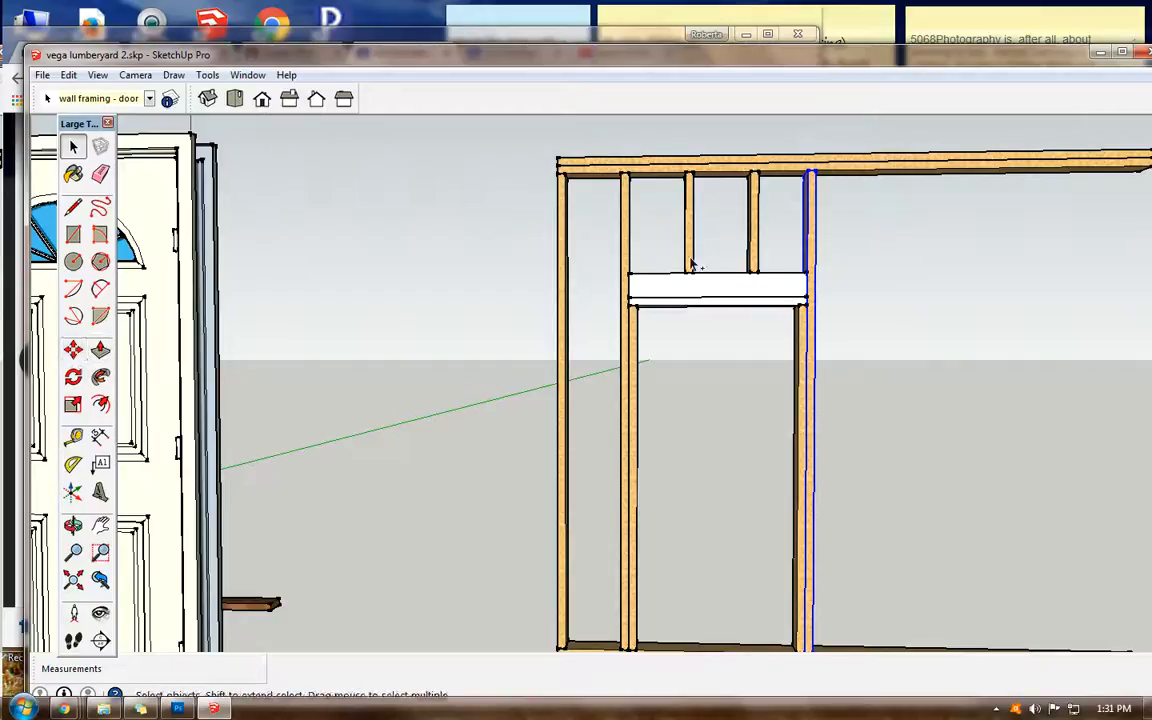
key("m")
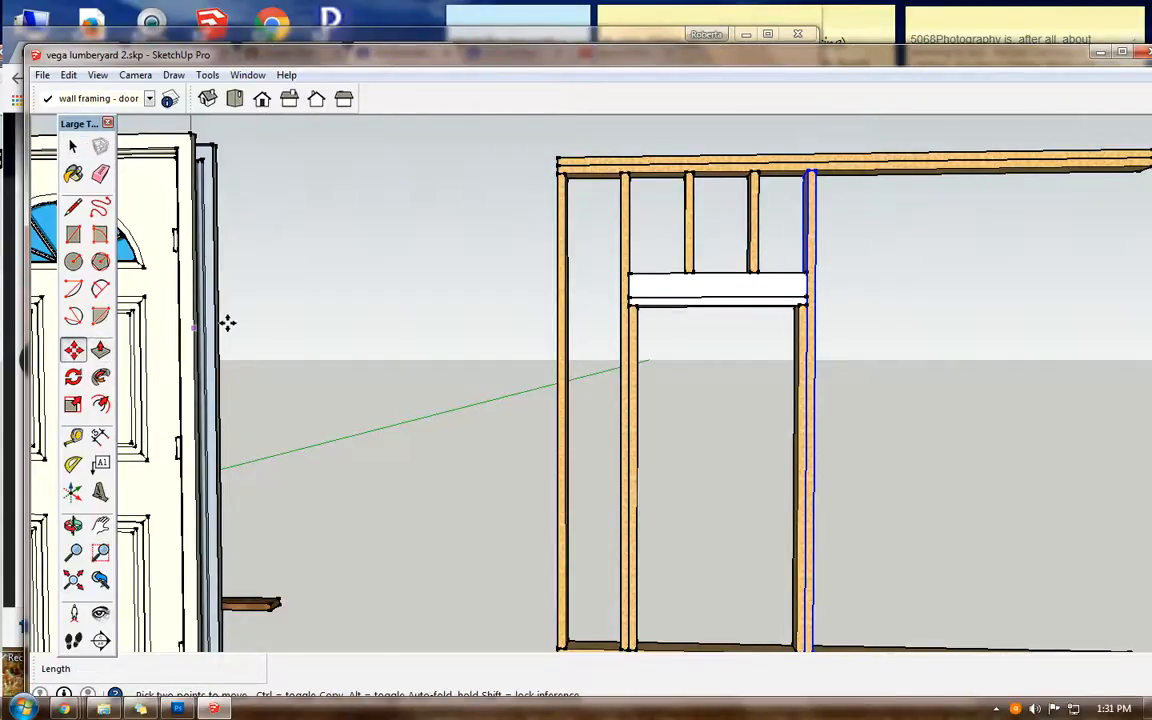
left_click(809, 237)
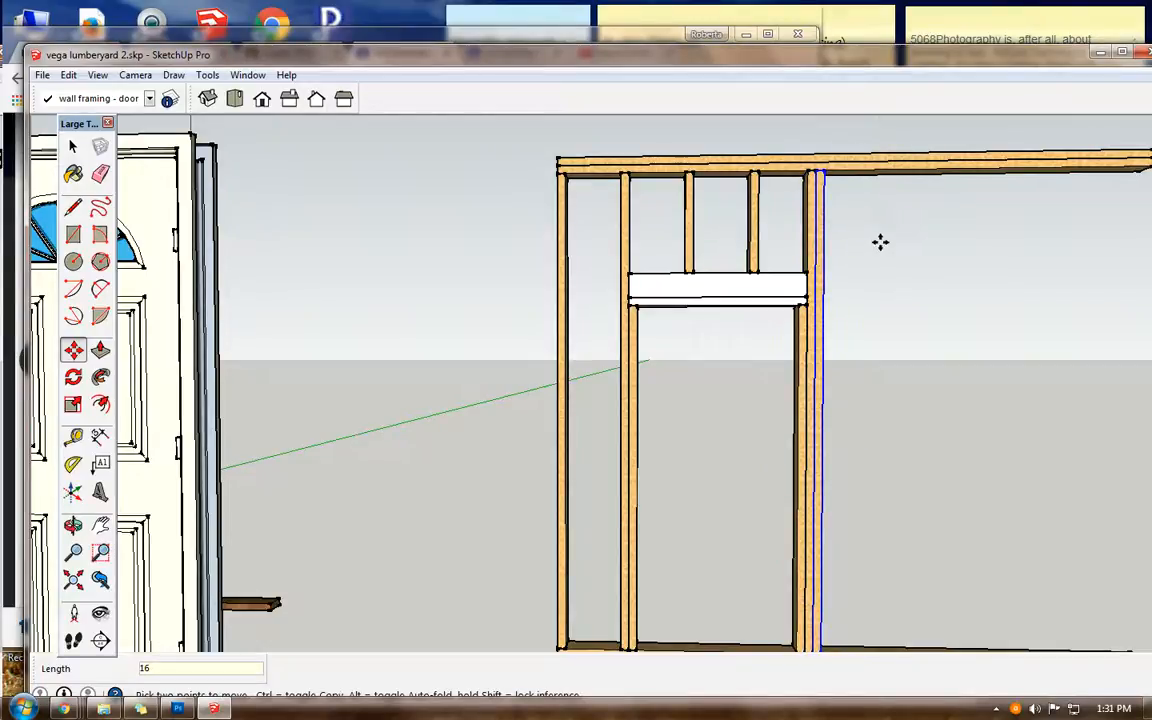
key("Return")
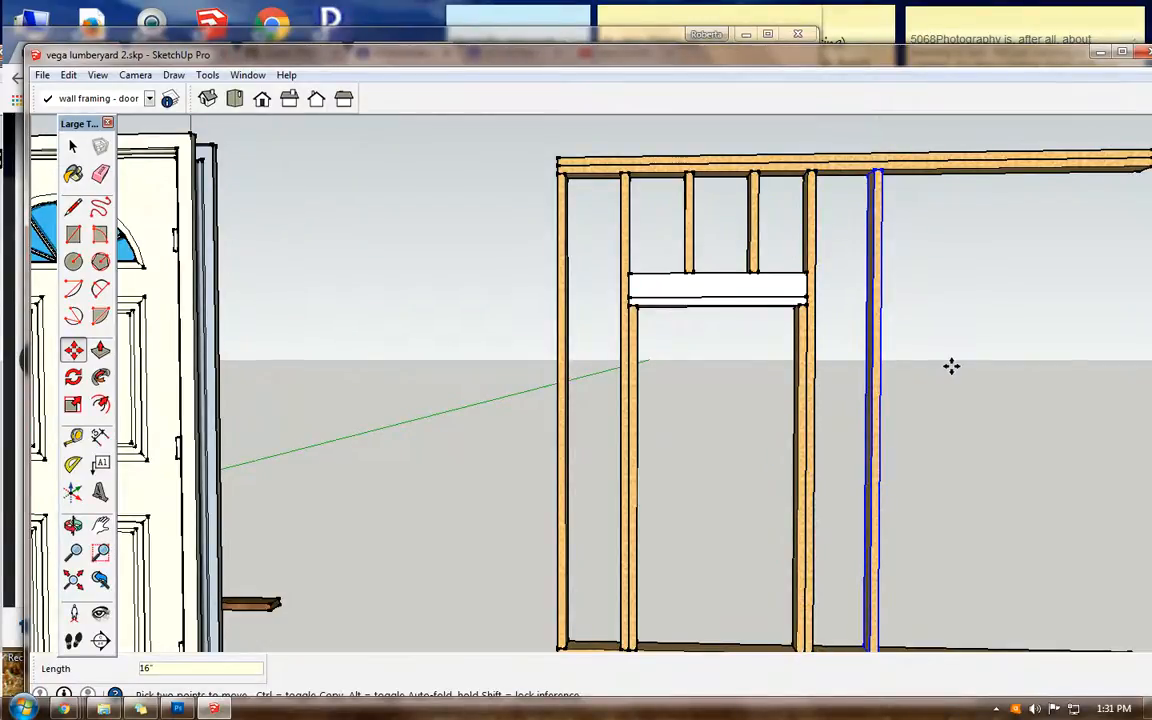
Step: Delete the width and height dimensions from the door beside the frame
scroll(951, 366, "down", 2)
scroll(950, 377, "up", 2)
scroll(1047, 265, "down", 1)
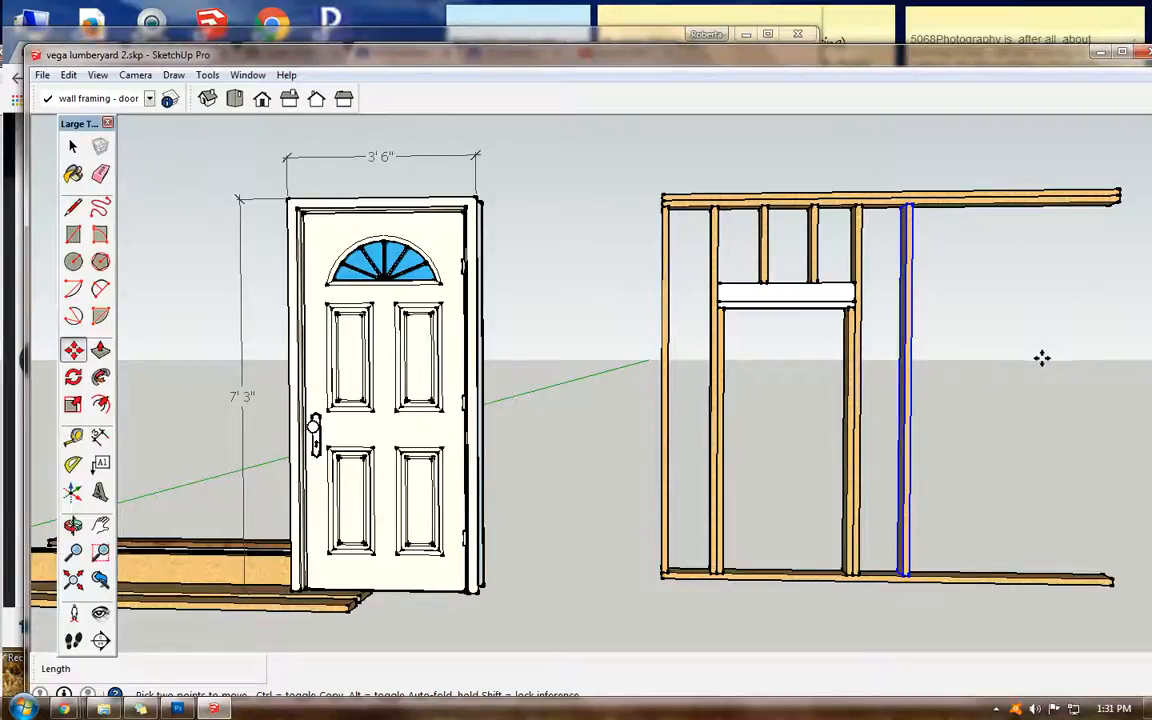
scroll(1041, 358, "down", 1)
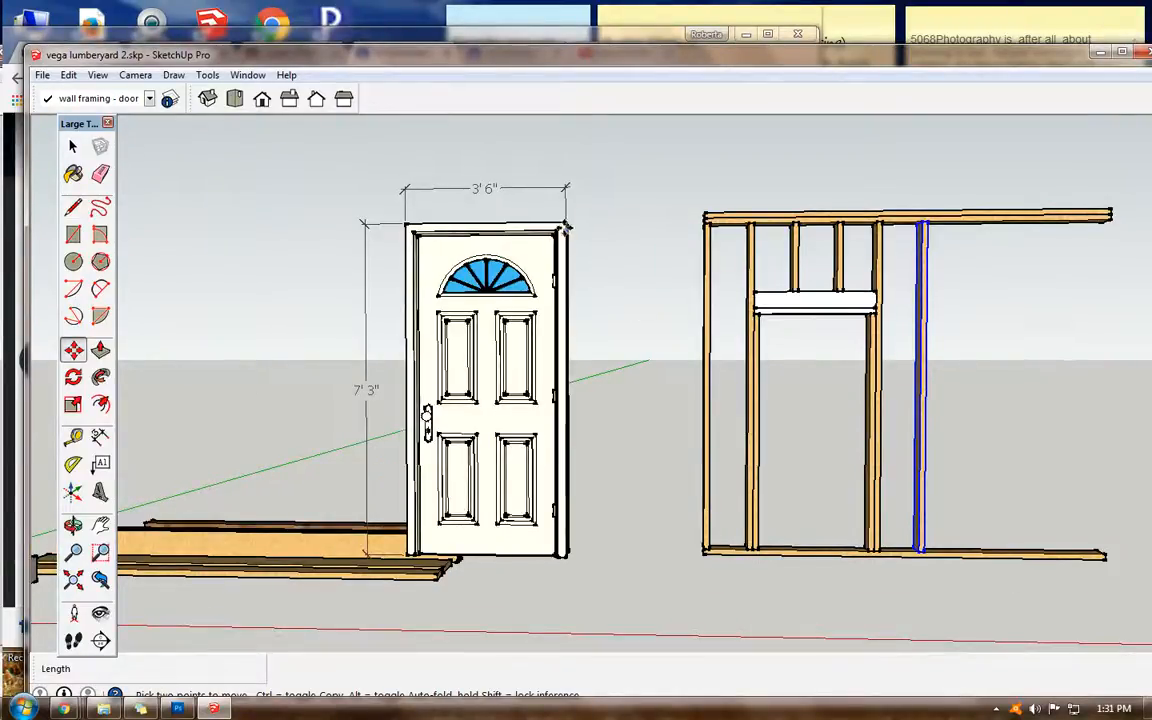
left_click(72, 147)
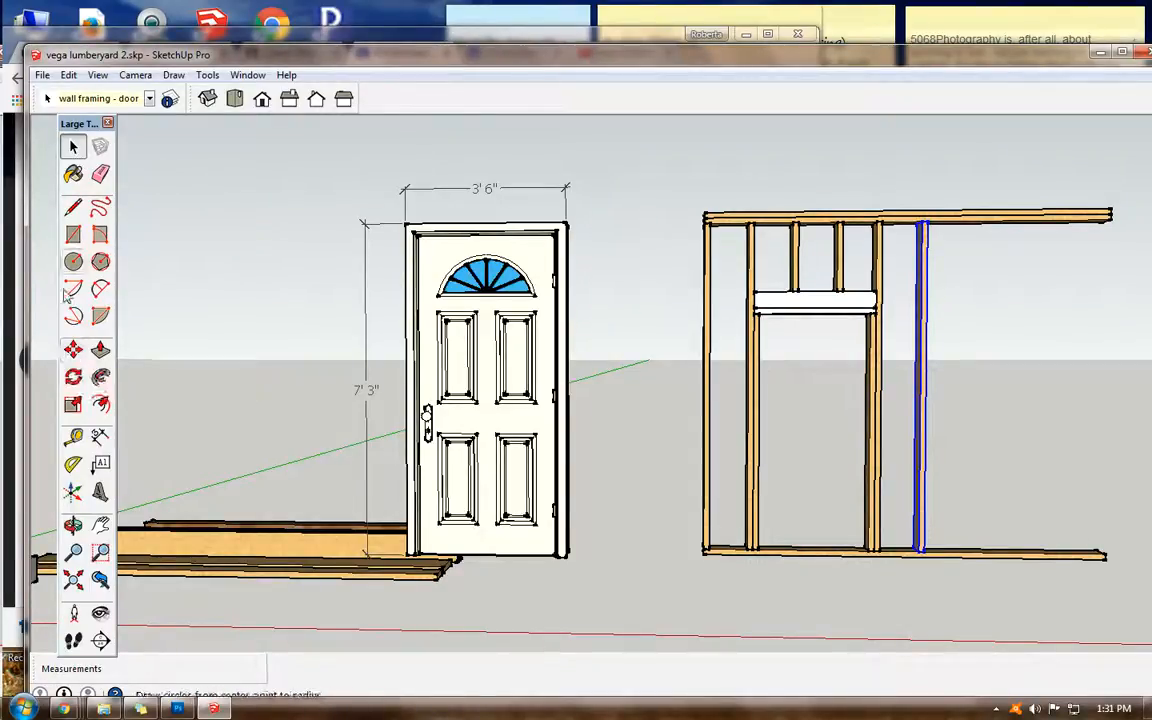
left_click(487, 190)
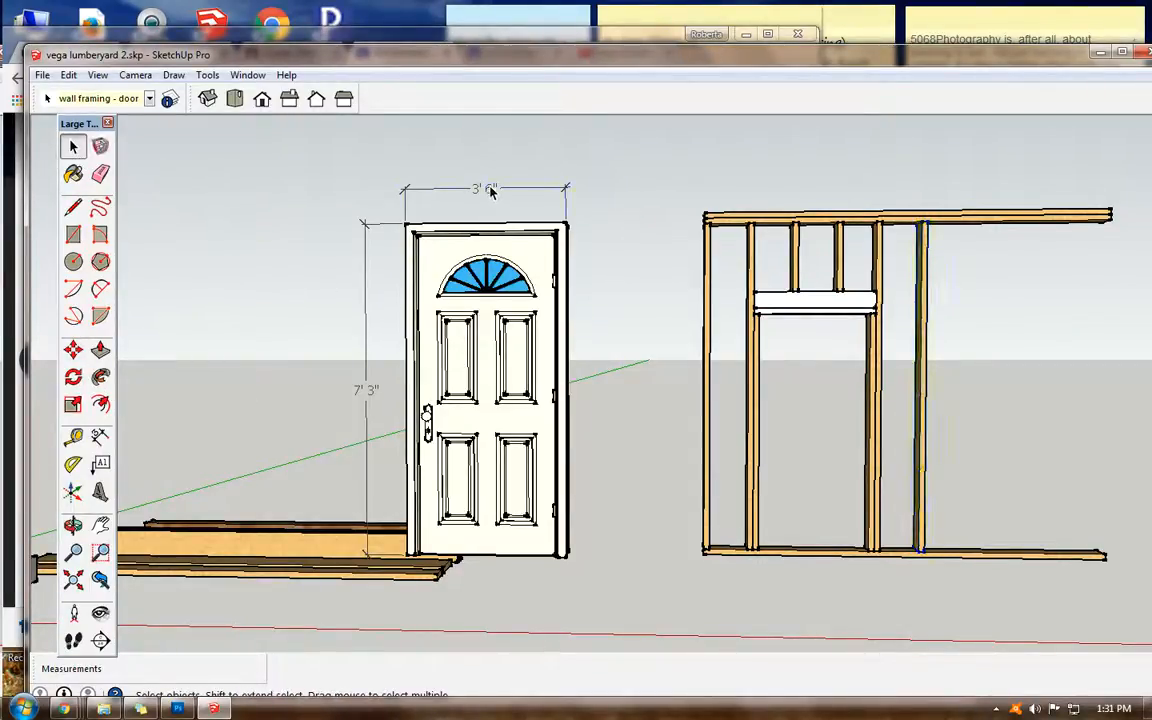
key("Delete")
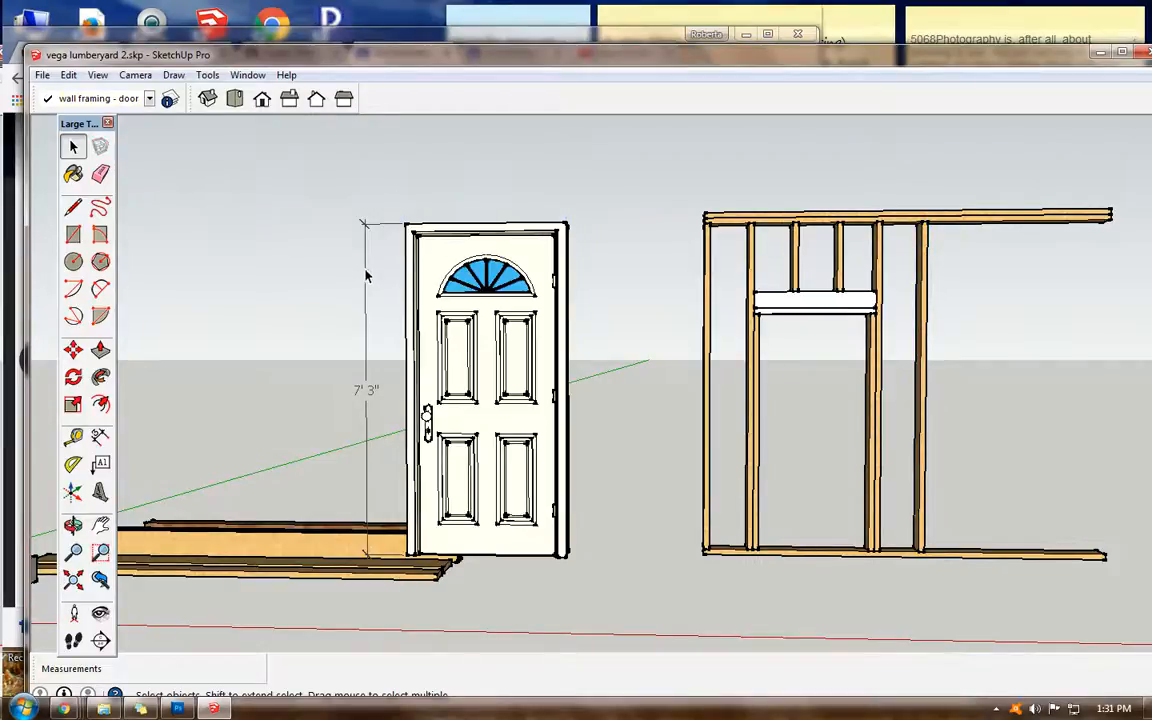
key("Delete")
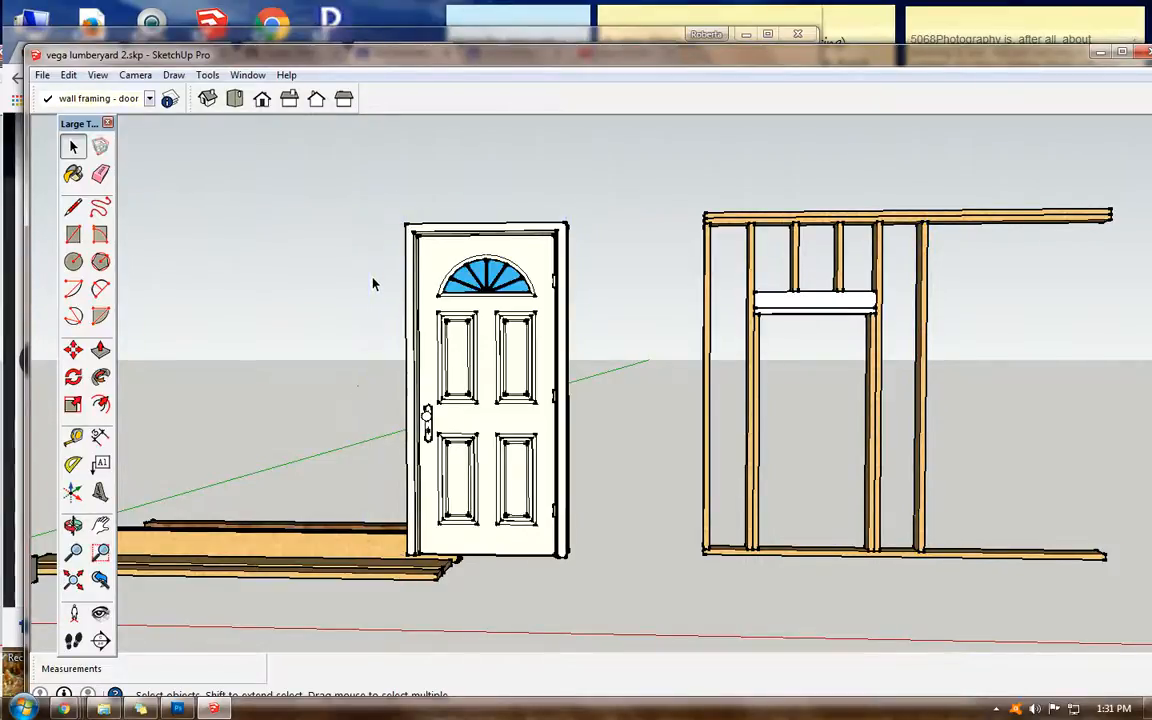
Step: Move the door about 7'8" over to the framed opening, and set it about 7'4" back into the wall frame in top view
left_click(73, 349)
left_click_drag(427, 334, 776, 355)
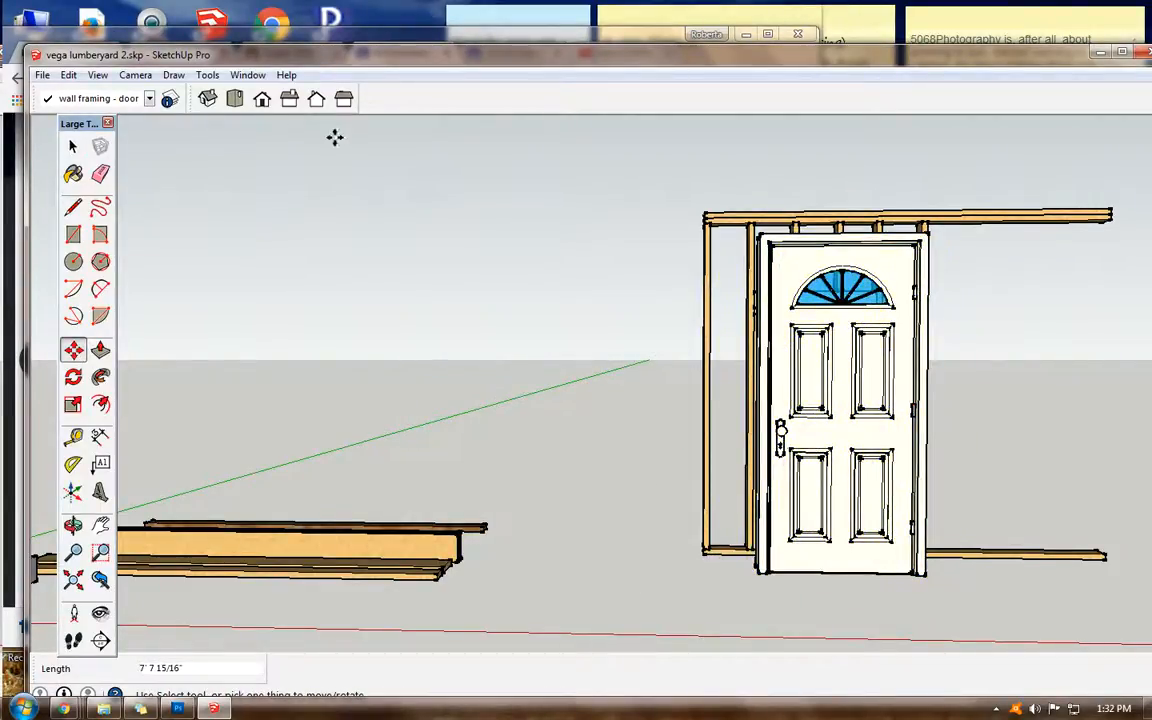
left_click(236, 100)
left_click_drag(797, 578, 838, 297)
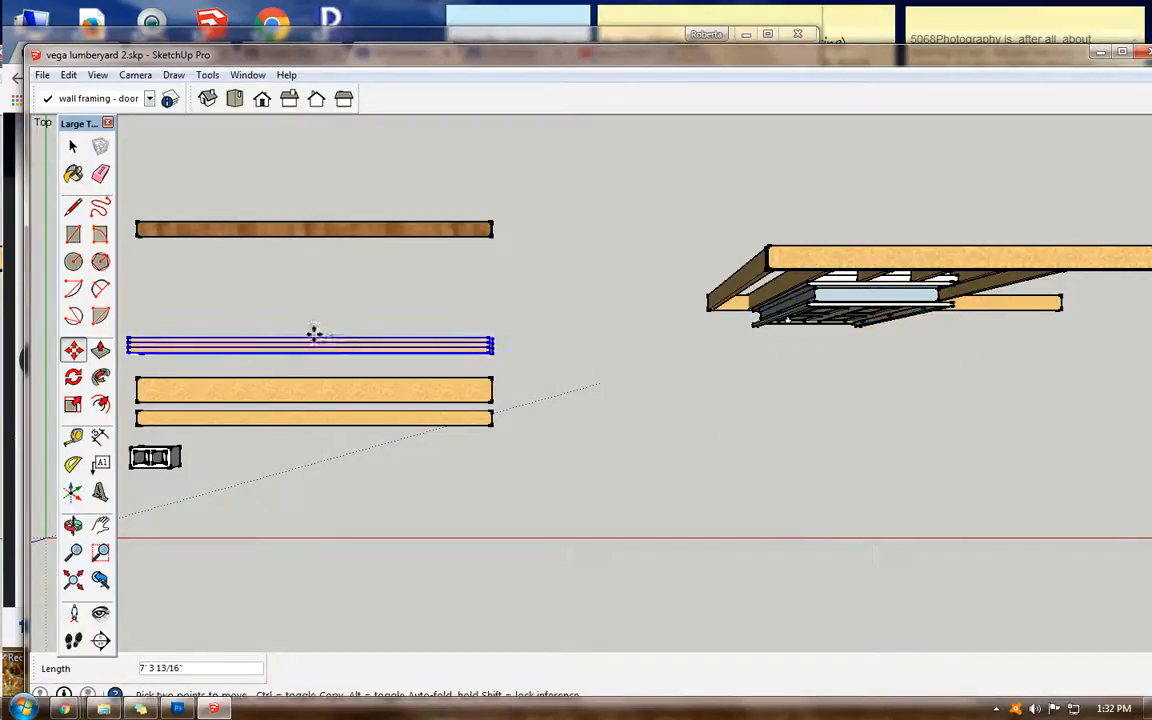
Step: Lower the door about 6 1/2" within the framed opening toward the bottom plate
left_click(261, 98)
left_click_drag(743, 566, 743, 592)
scroll(782, 592, "up", 3)
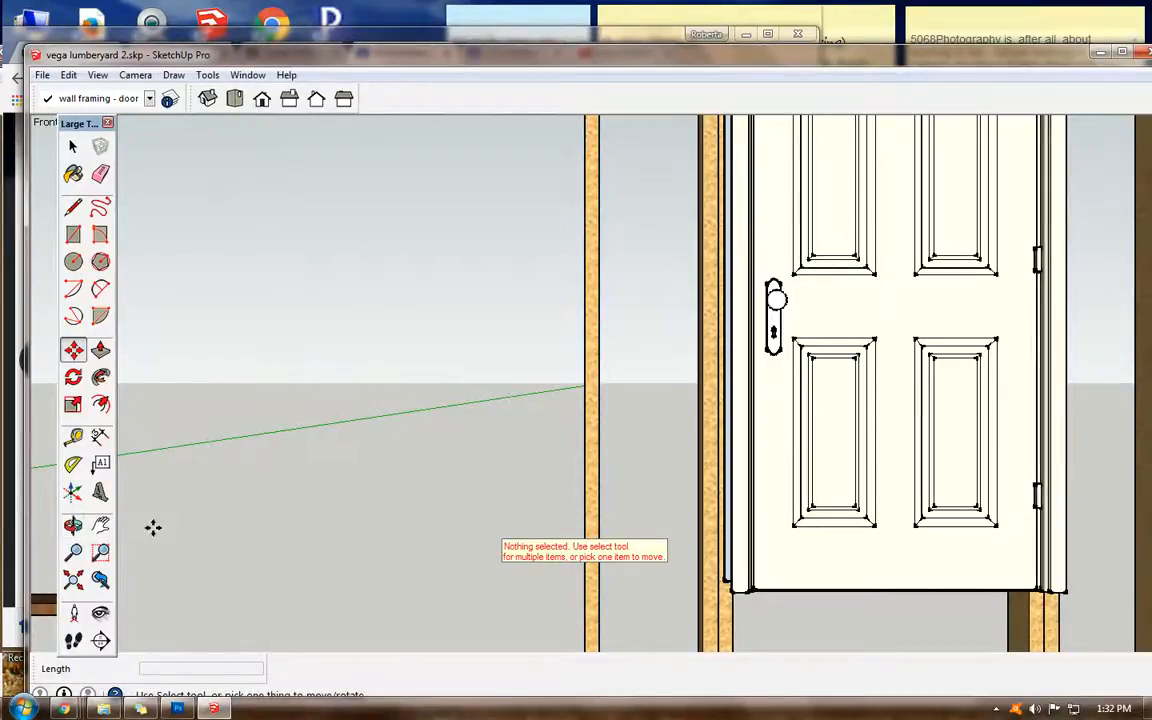
left_click(73, 525)
left_click_drag(252, 524, 522, 460)
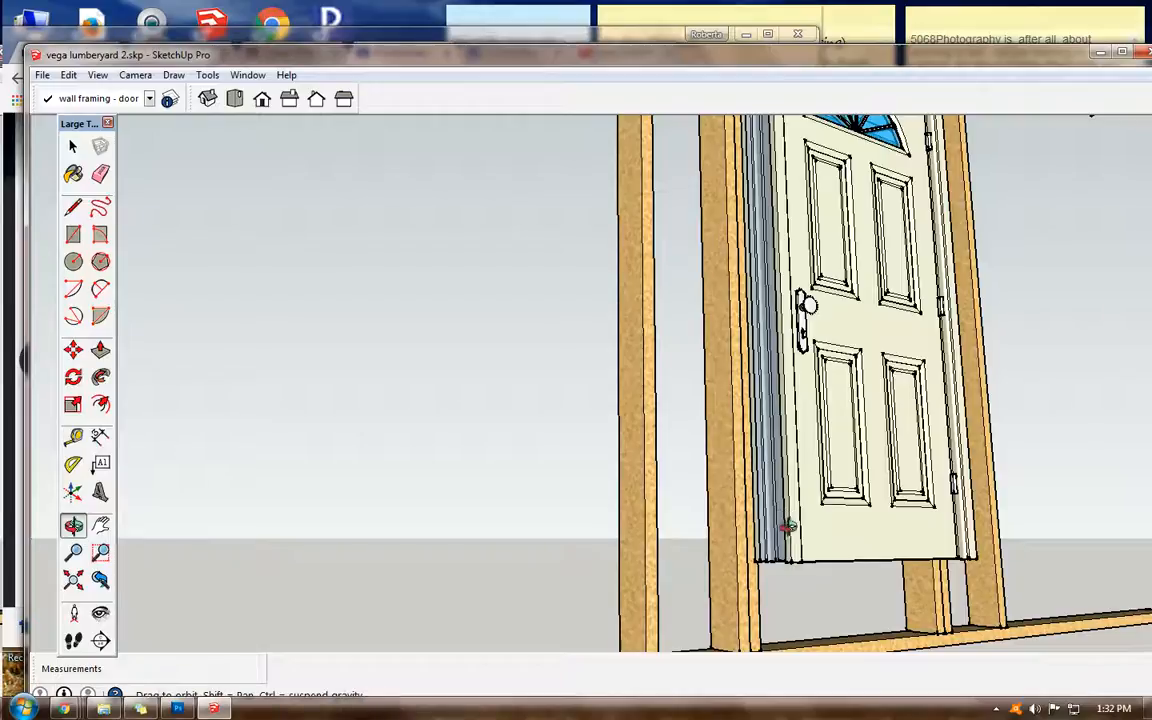
left_click(73, 350)
left_click_drag(792, 557, 790, 600)
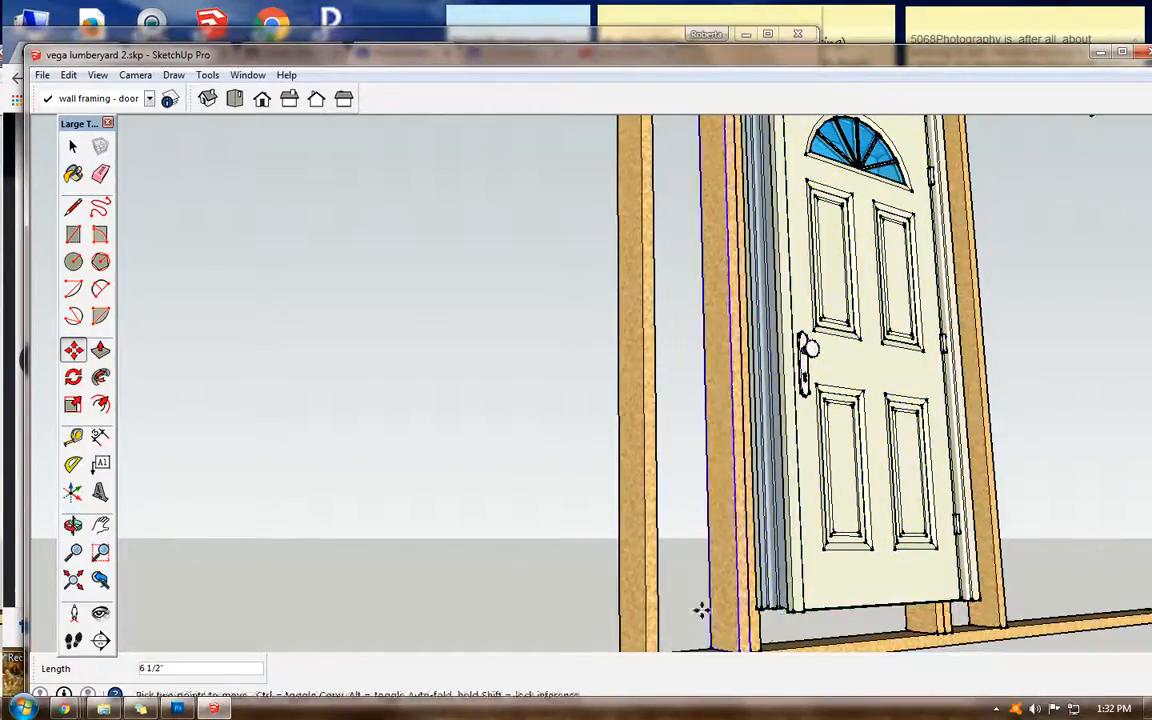
left_click(419, 547)
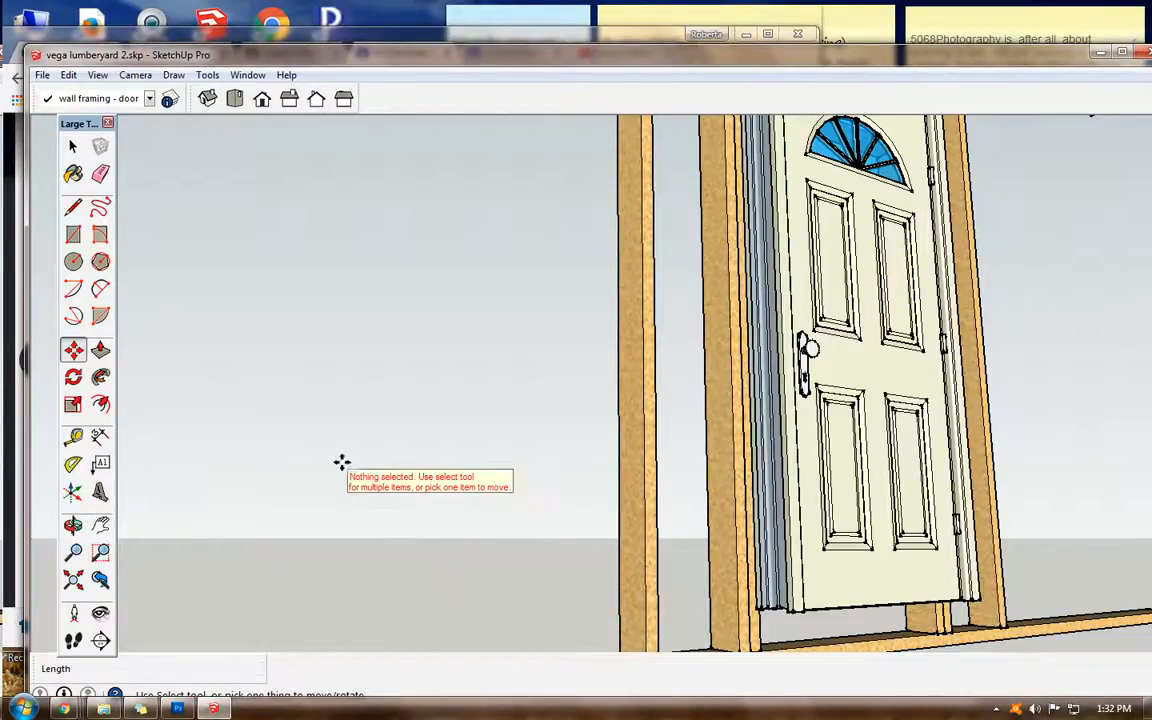
Step: Move the door by its lower corner about 8 7/16" onto the bottom plate, between the inner door studs
left_click(100, 527)
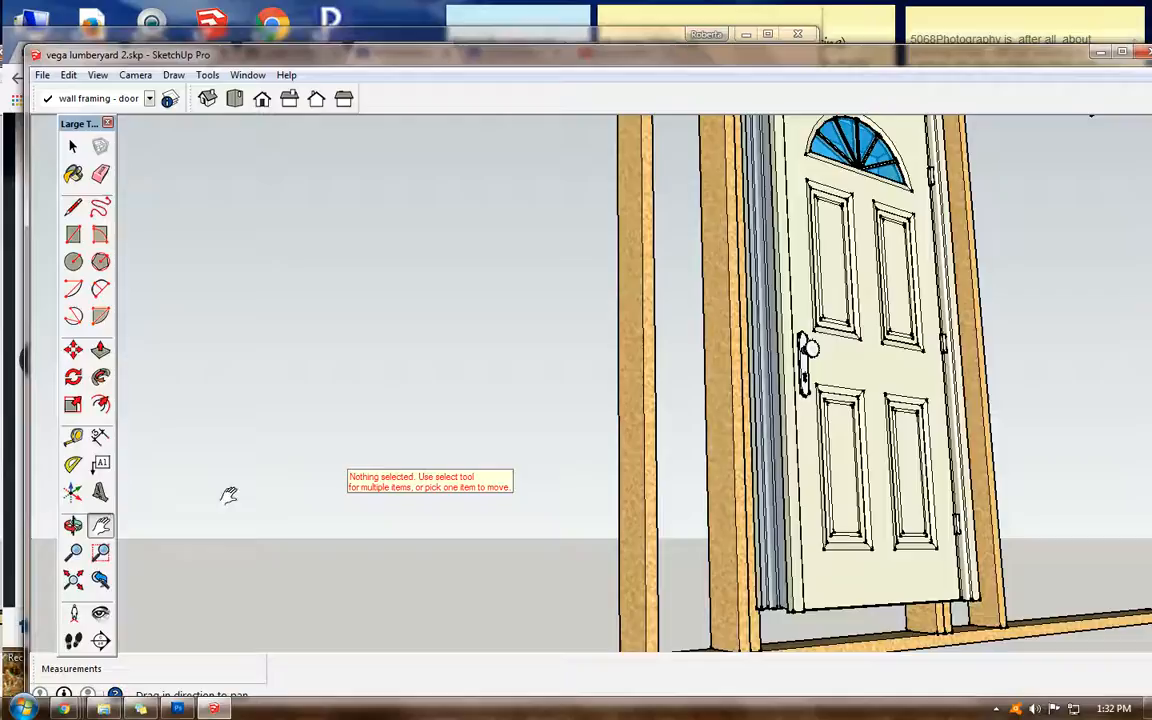
left_click_drag(218, 486, 230, 298)
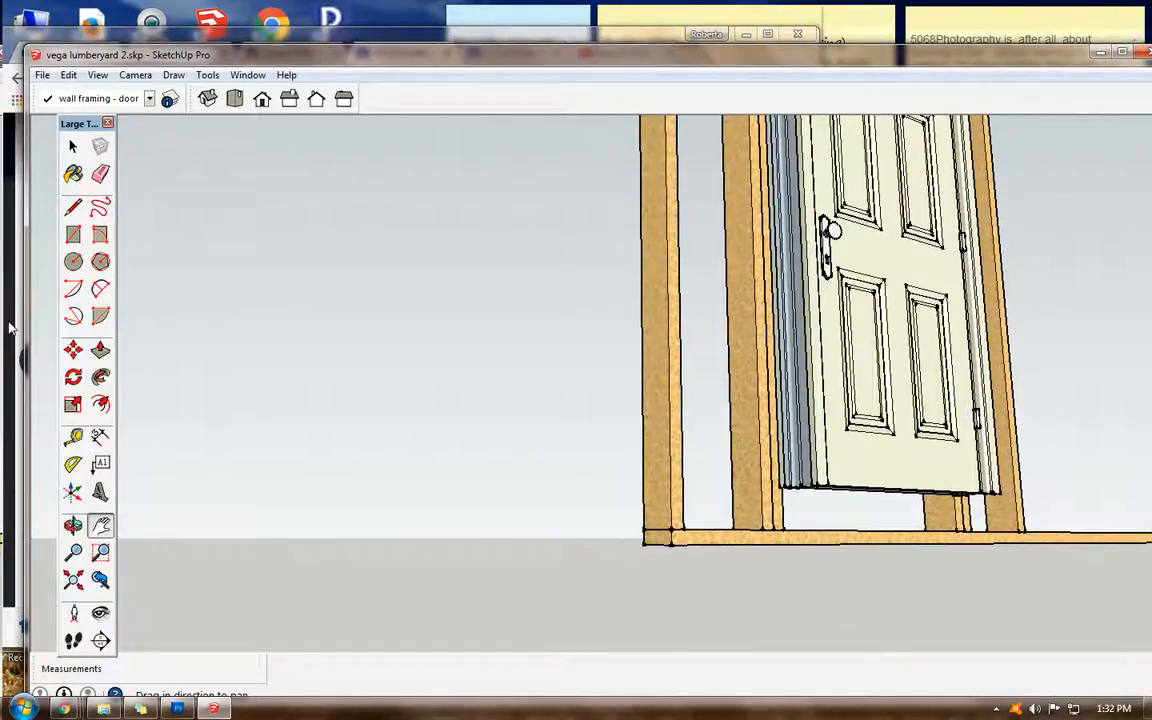
left_click(74, 350)
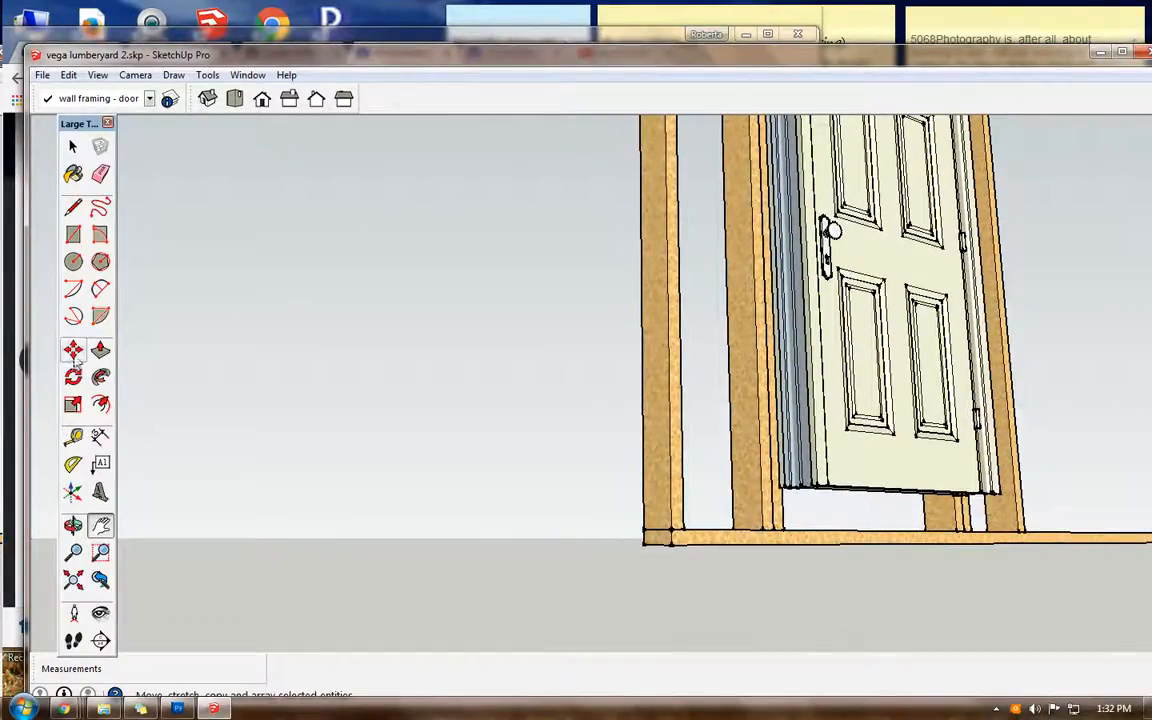
left_click(769, 462)
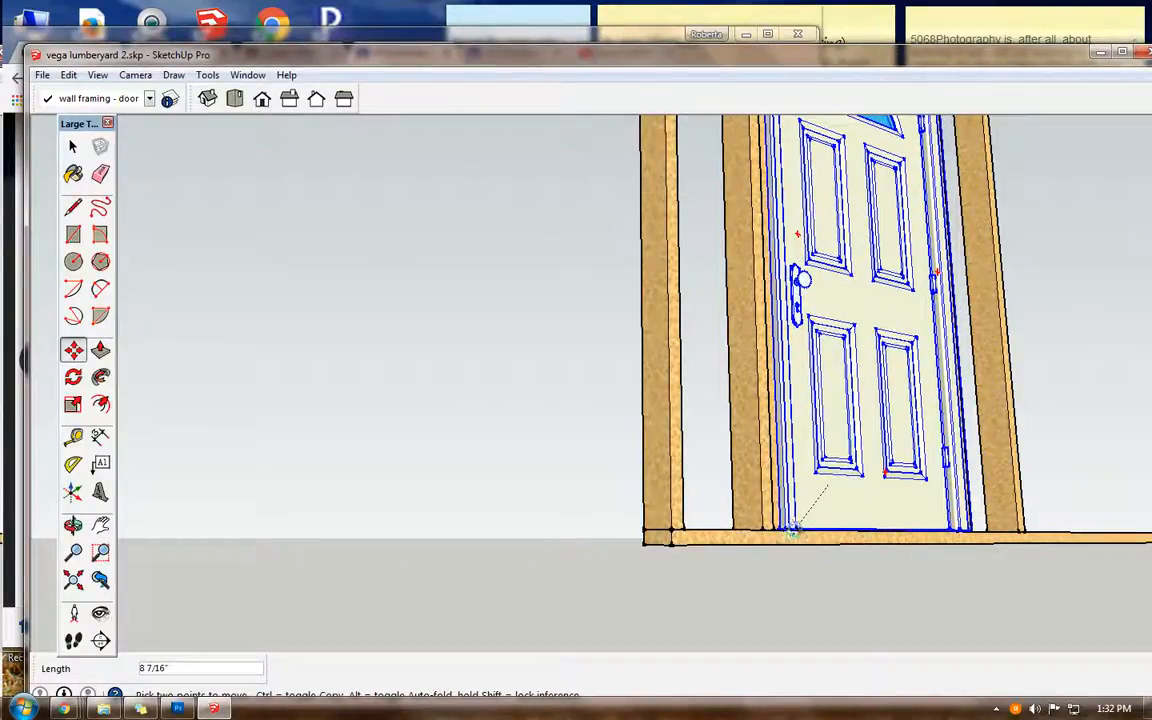
Step: Set the door on the bottom plate, and move it by its lower front corner about 1" against the inner stud on the knob side
left_click(796, 530)
scroll(815, 504, "up", 4)
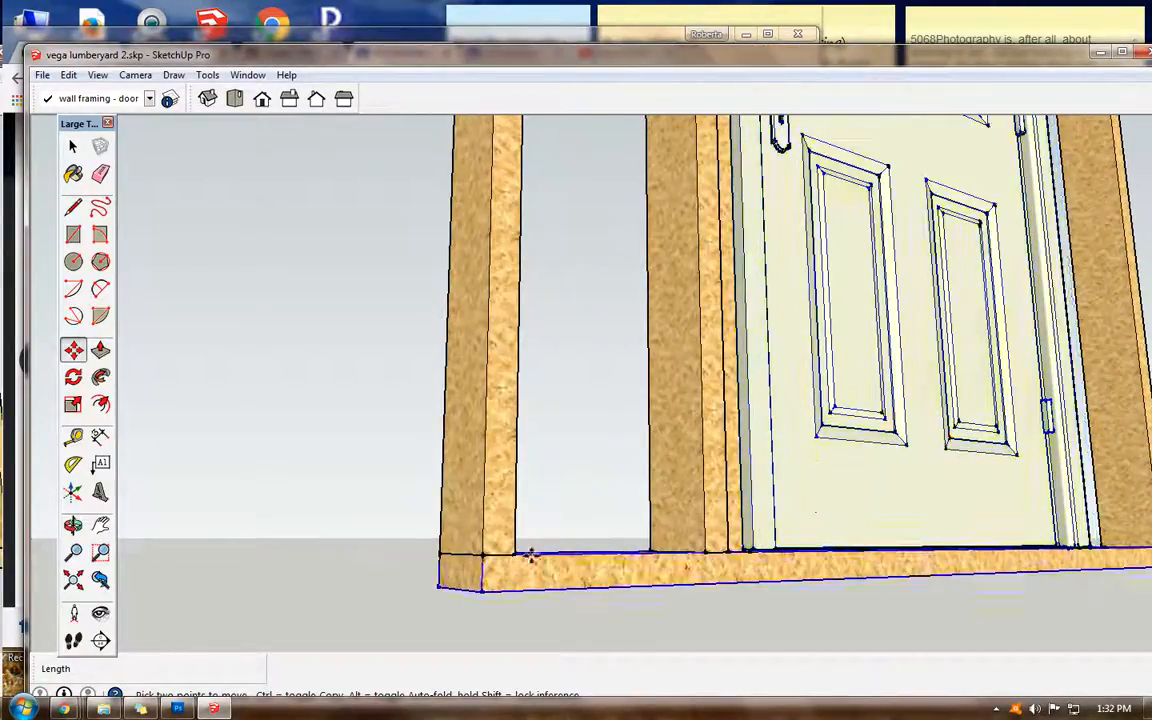
left_click(73, 525)
left_click_drag(160, 527, 309, 496)
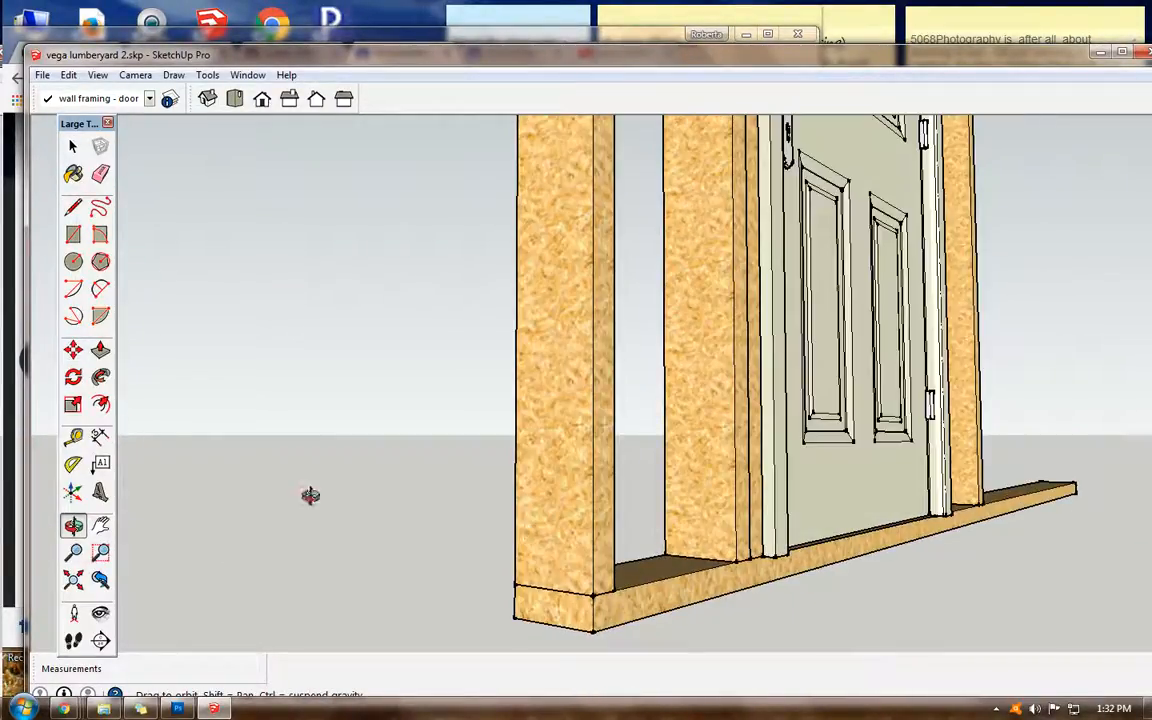
left_click(73, 350)
left_click(783, 553)
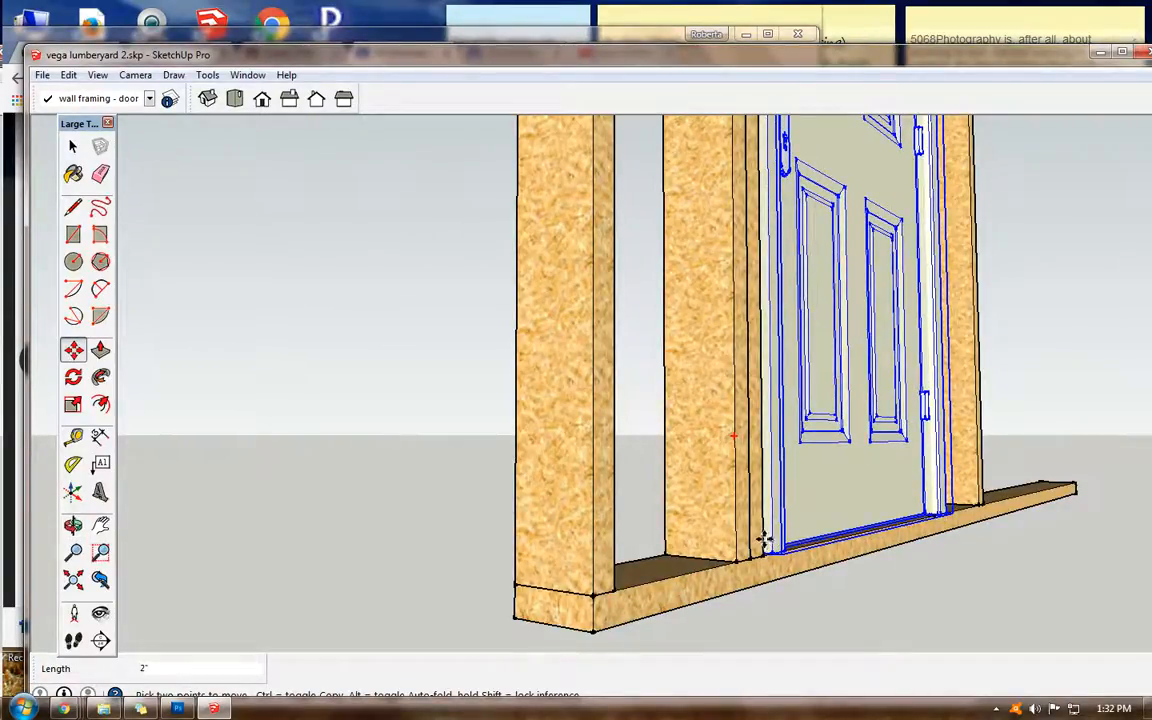
scroll(763, 540, "up", 4)
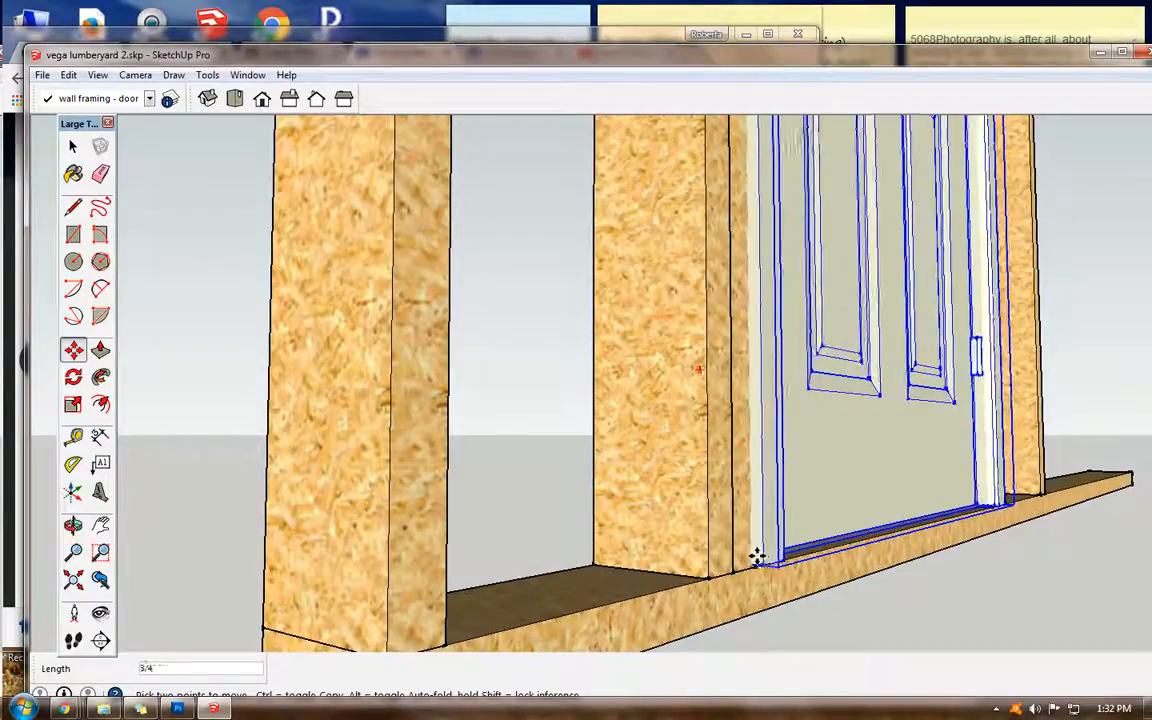
scroll(762, 550, "up", 4)
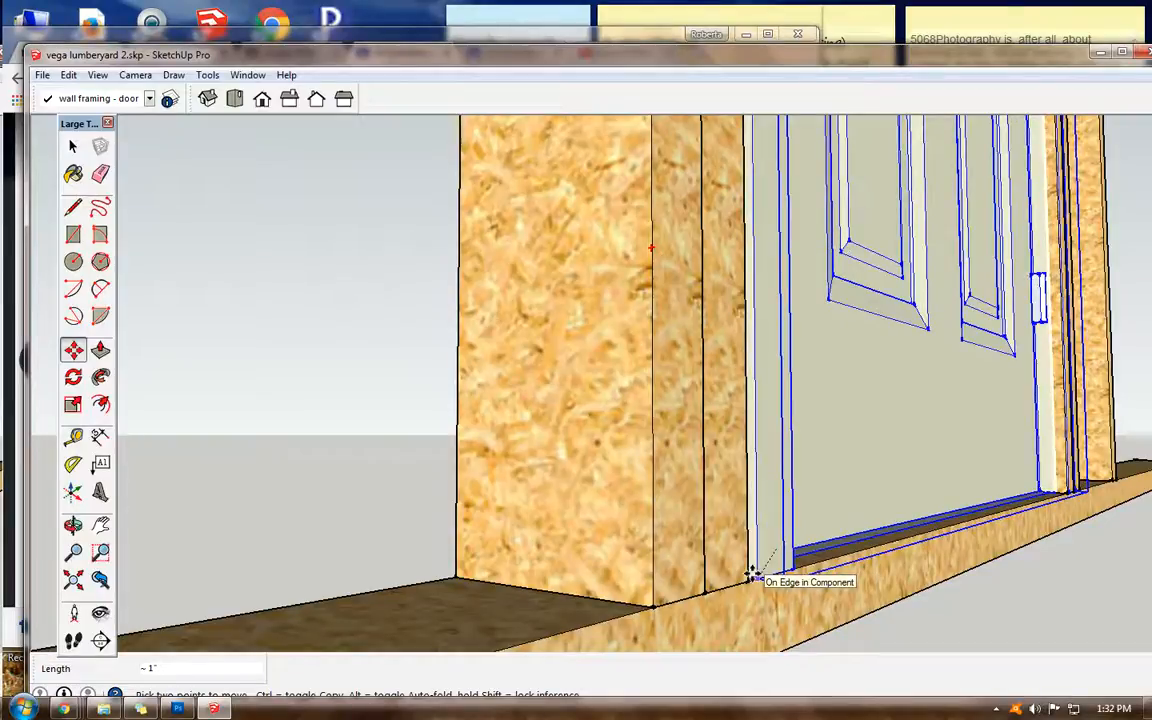
left_click(750, 577)
Step: Examine the door's fit in the framed opening, checking the side studs, the header above and the bottom plate
scroll(746, 572, "down", 4)
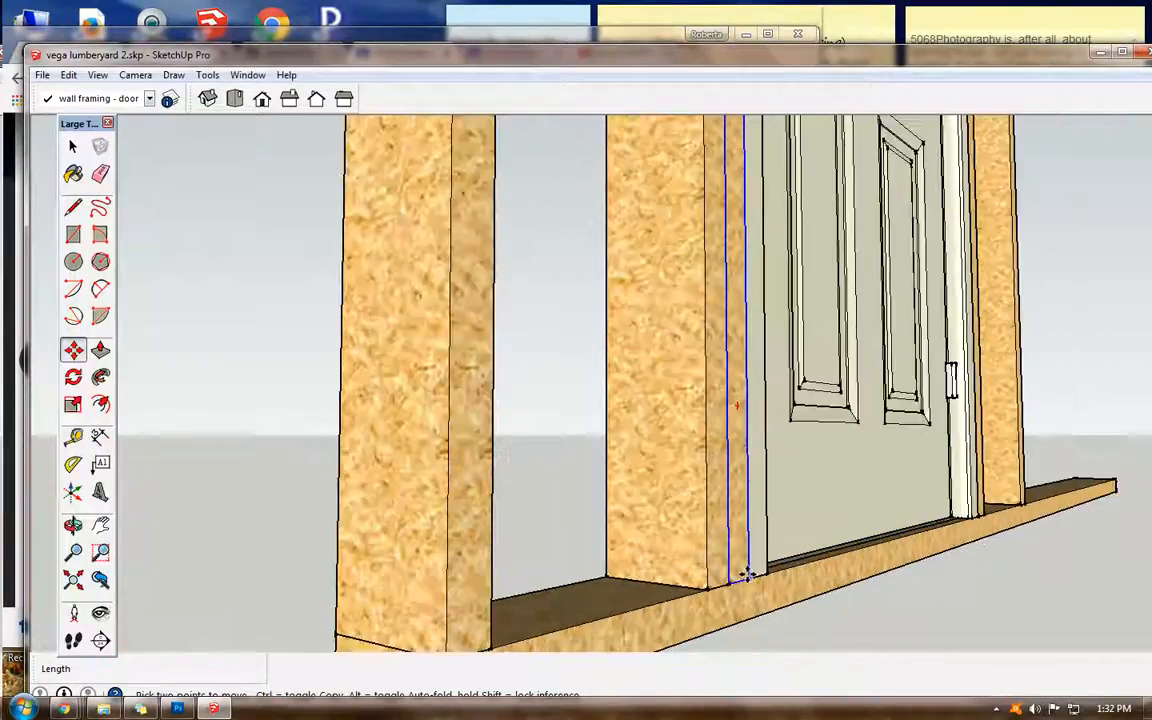
scroll(746, 572, "down", 6)
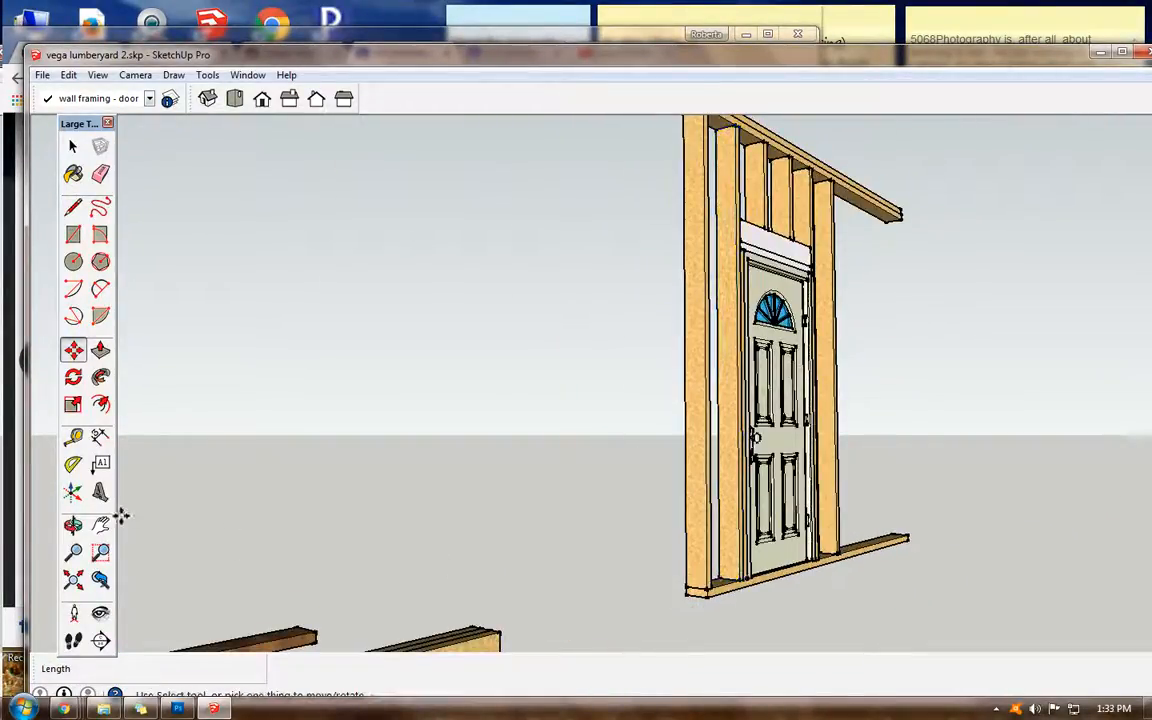
left_click(73, 525)
left_click_drag(422, 424, 523, 387)
left_click_drag(674, 383, 712, 383)
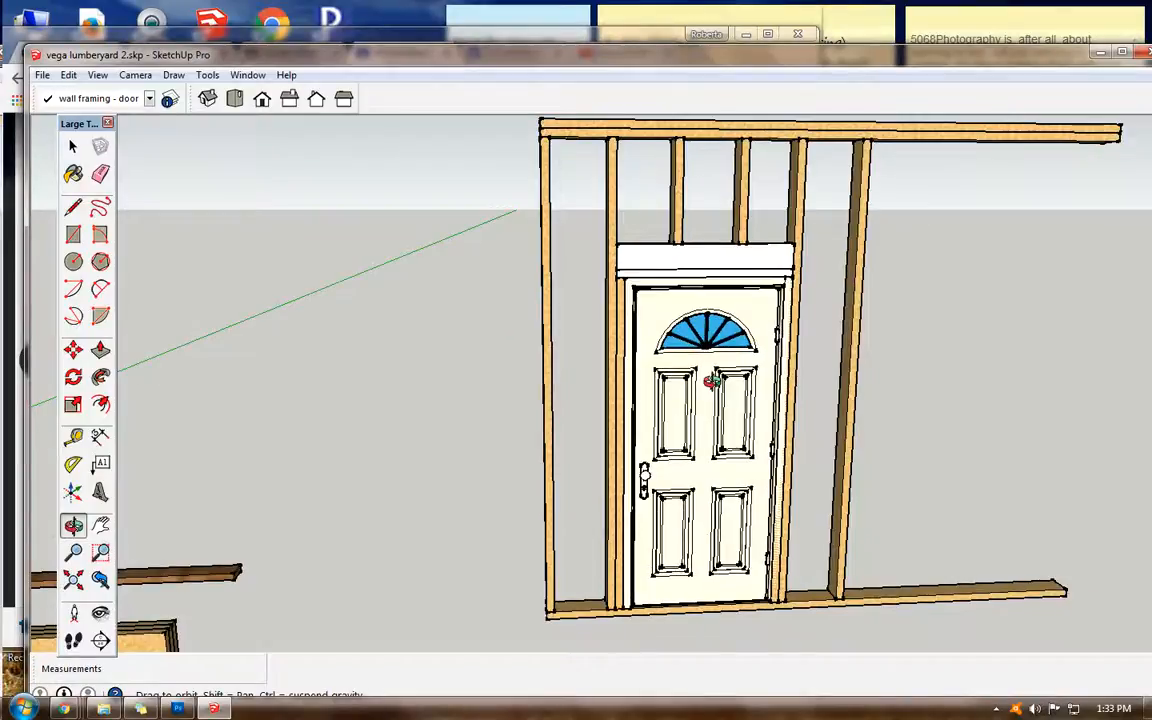
scroll(734, 390, "up", 3)
scroll(734, 390, "up", 3)
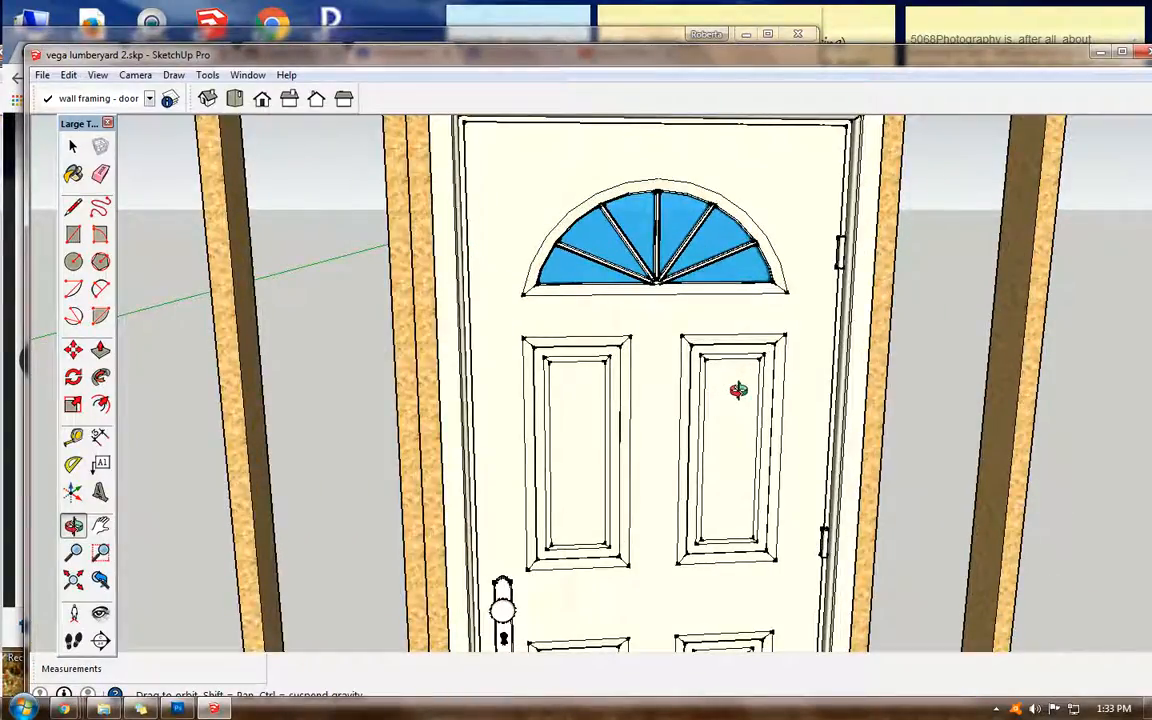
scroll(738, 390, "down", 5)
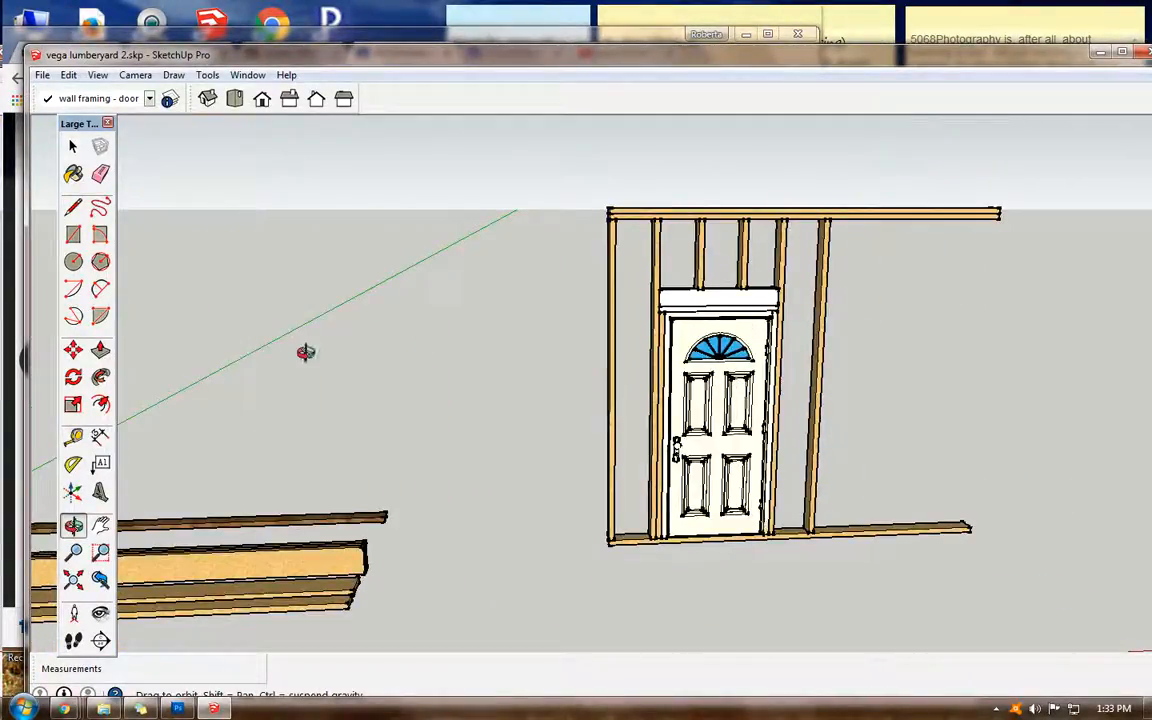